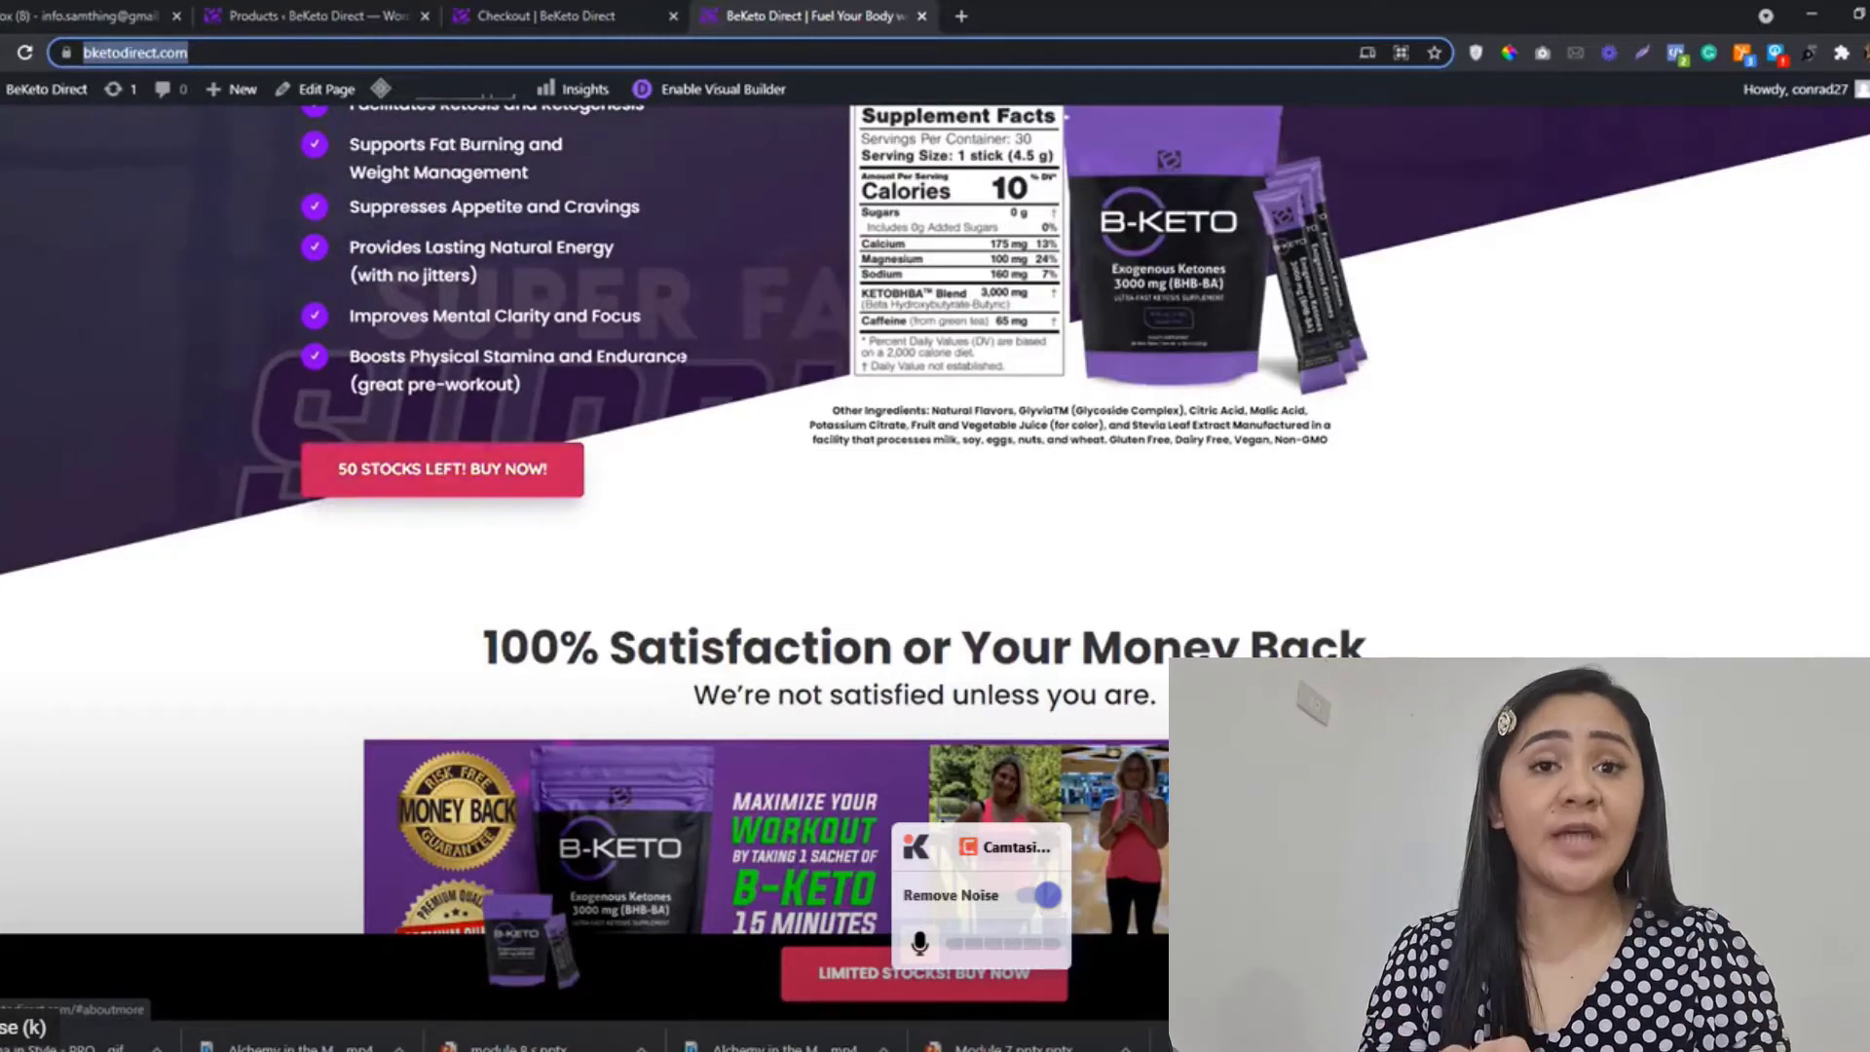
Step: From the Products list, open BeKeto's product page in a new tab and return to the landing page
click(281, 5)
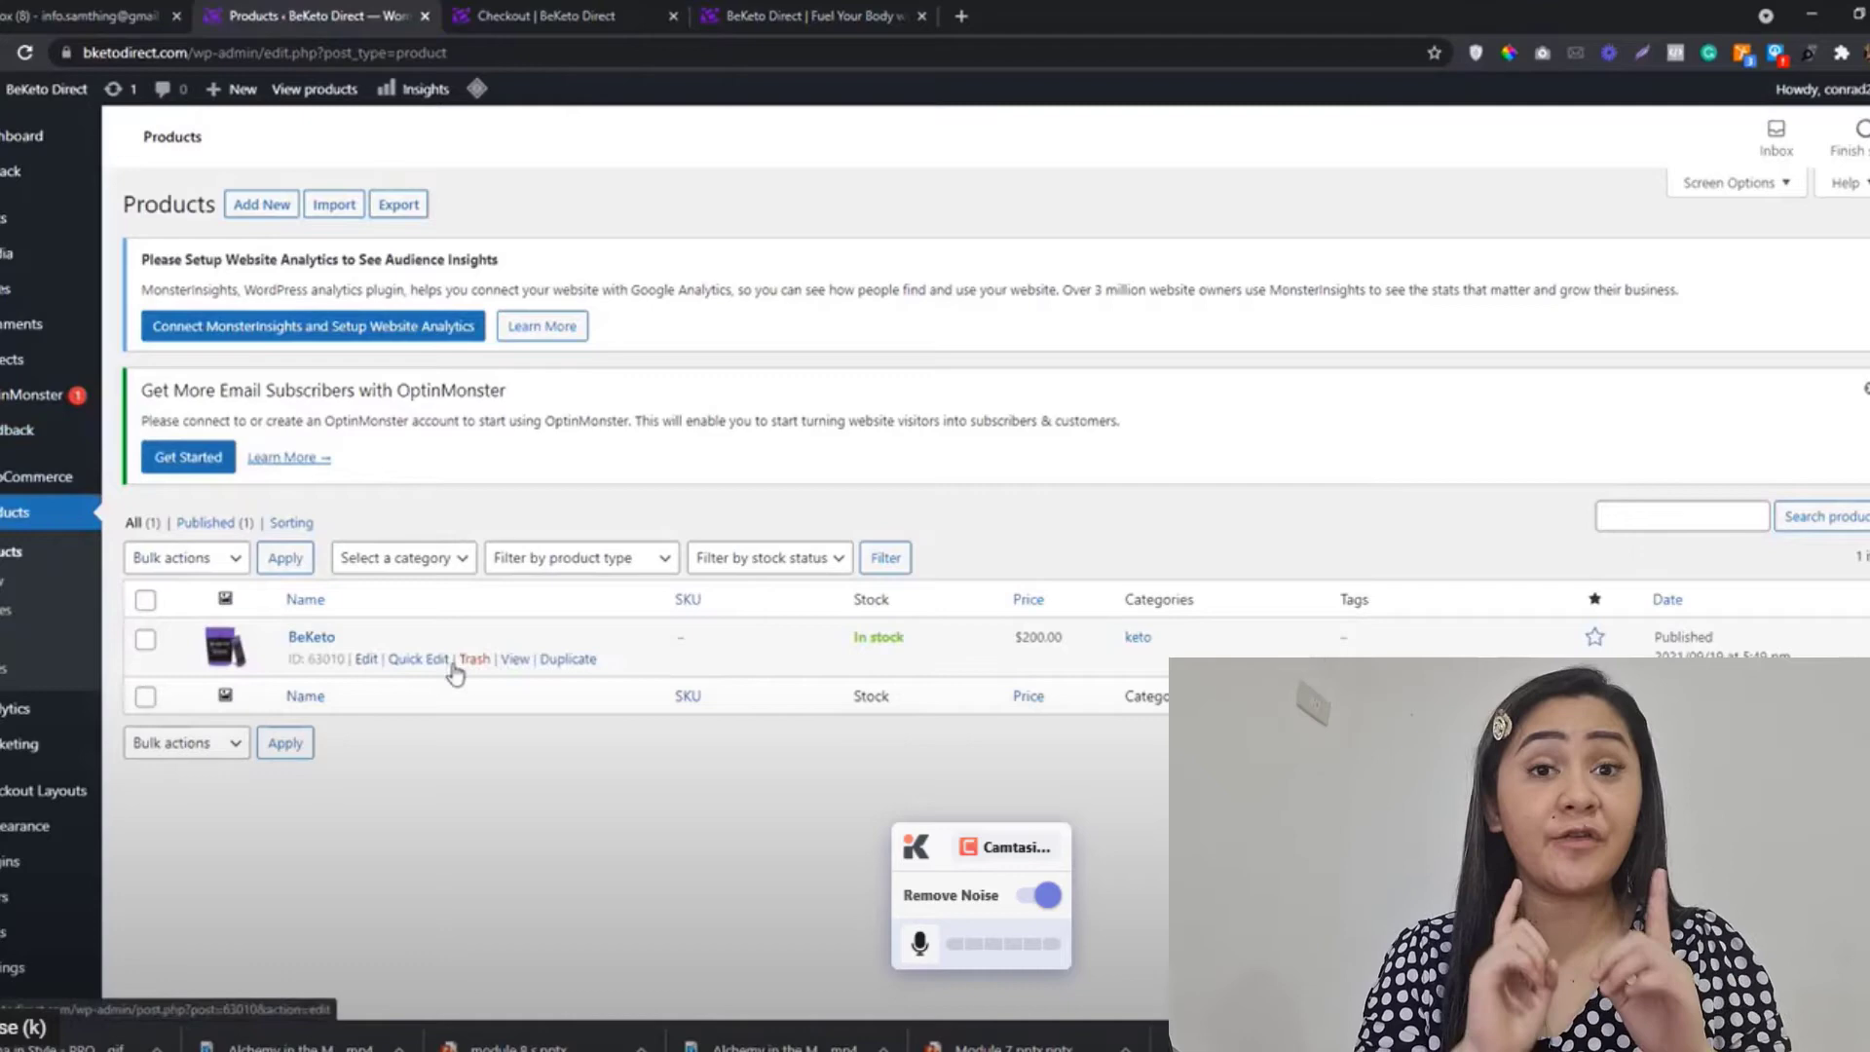
right_click(475, 660)
click(540, 624)
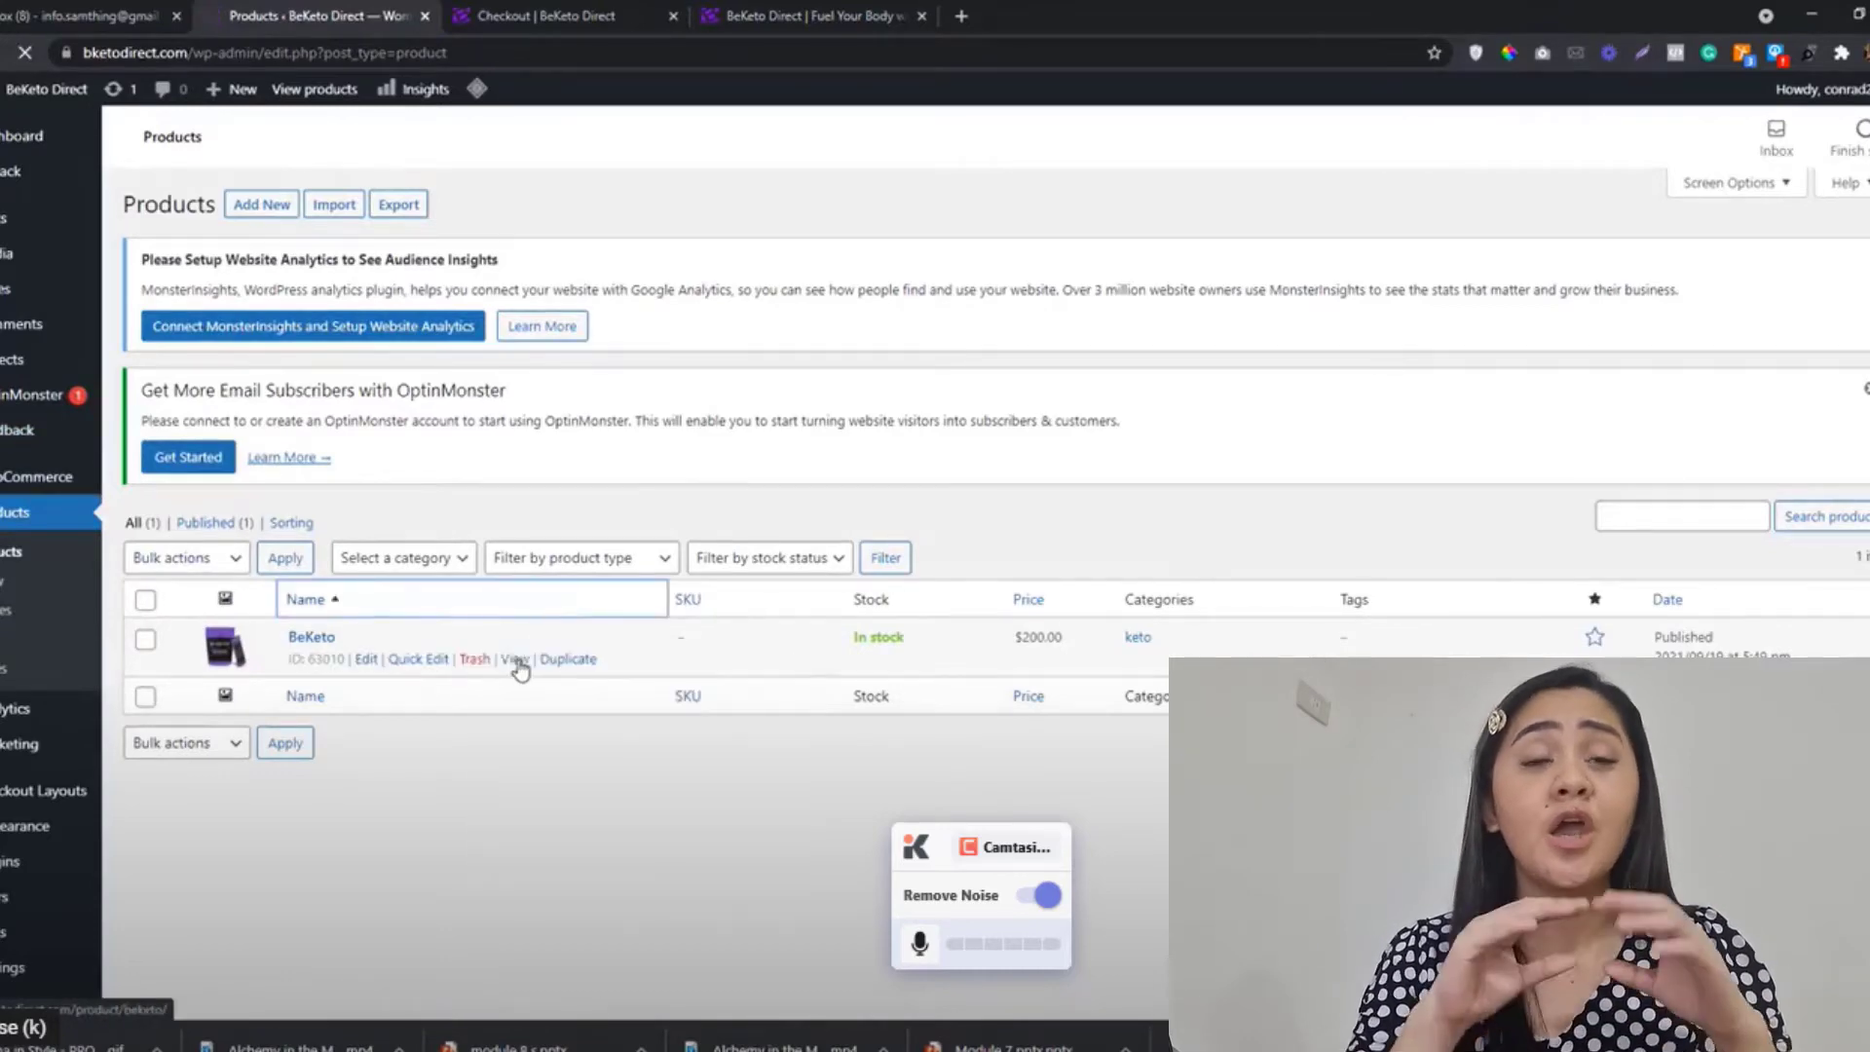
right_click(508, 659)
click(560, 675)
click(789, 11)
drag(1061, 16, 819, 15)
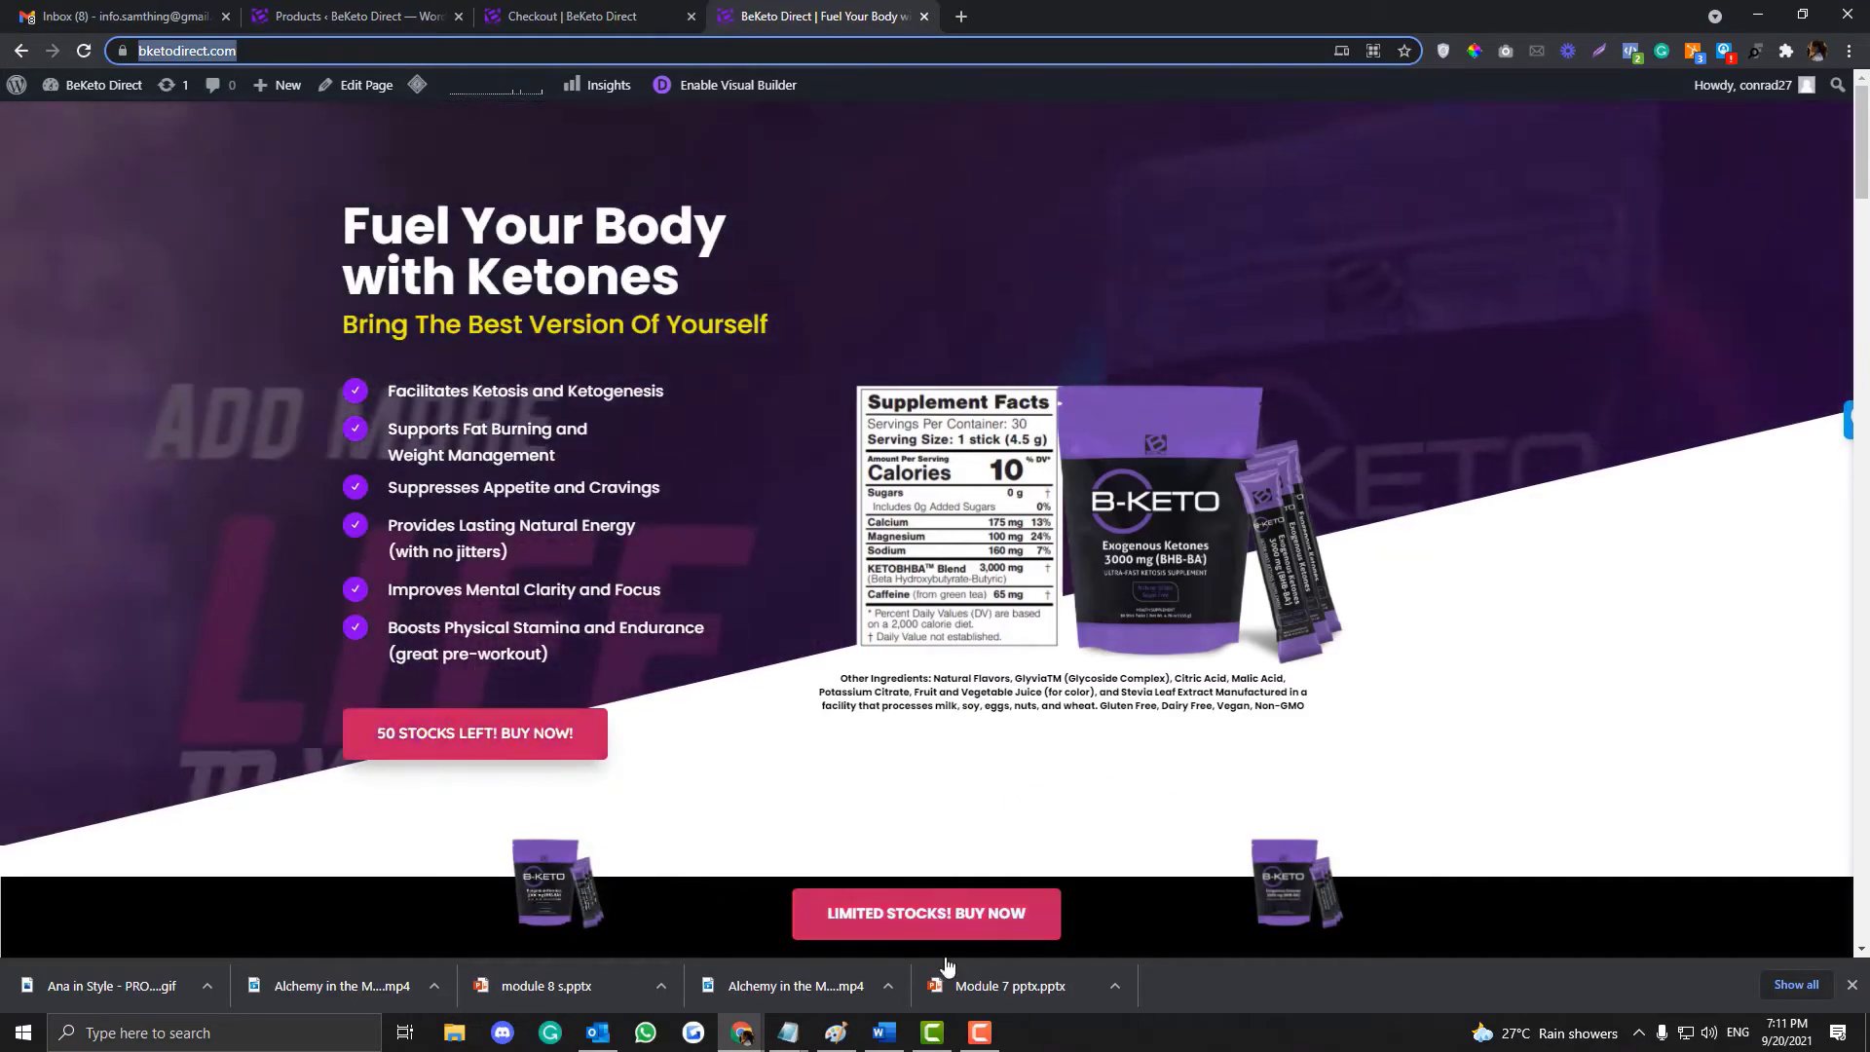
scroll(839, 758, down, 3)
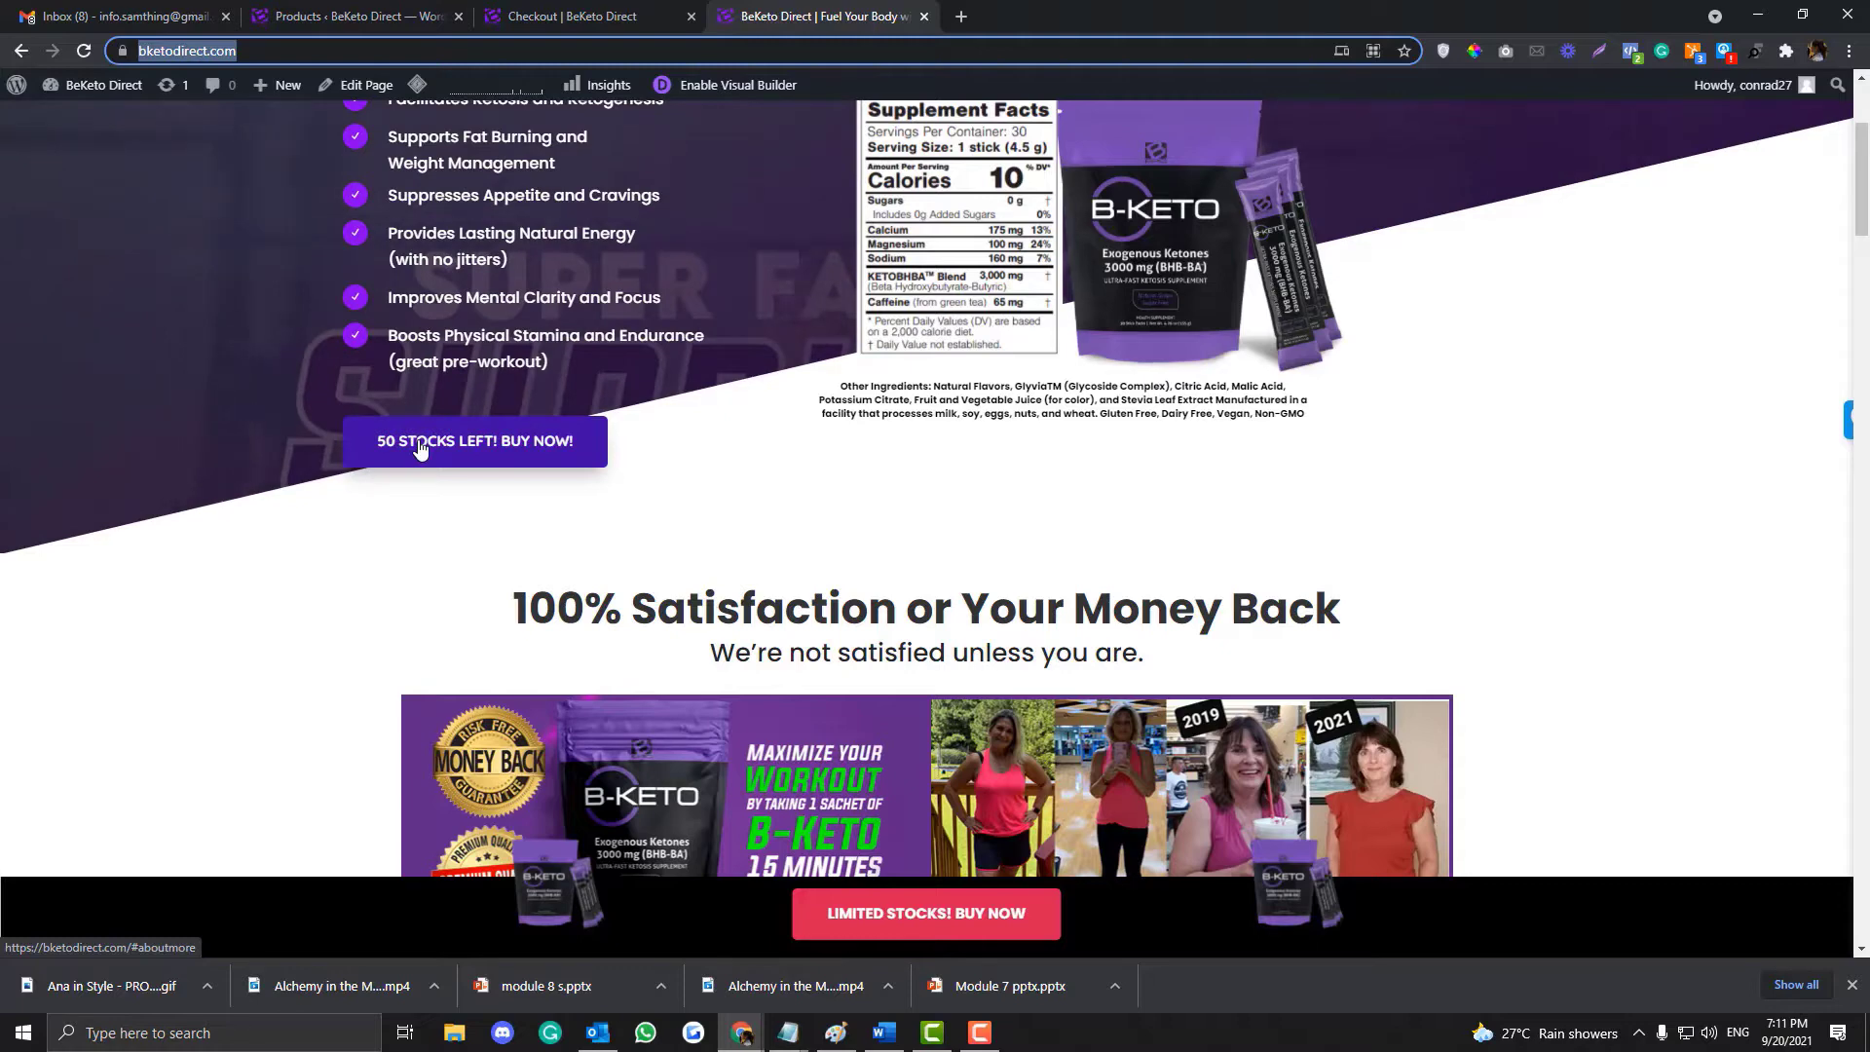
Step: Reopen the BeKeto product page in a new tab and bring the landing page tab forward again
click(325, 8)
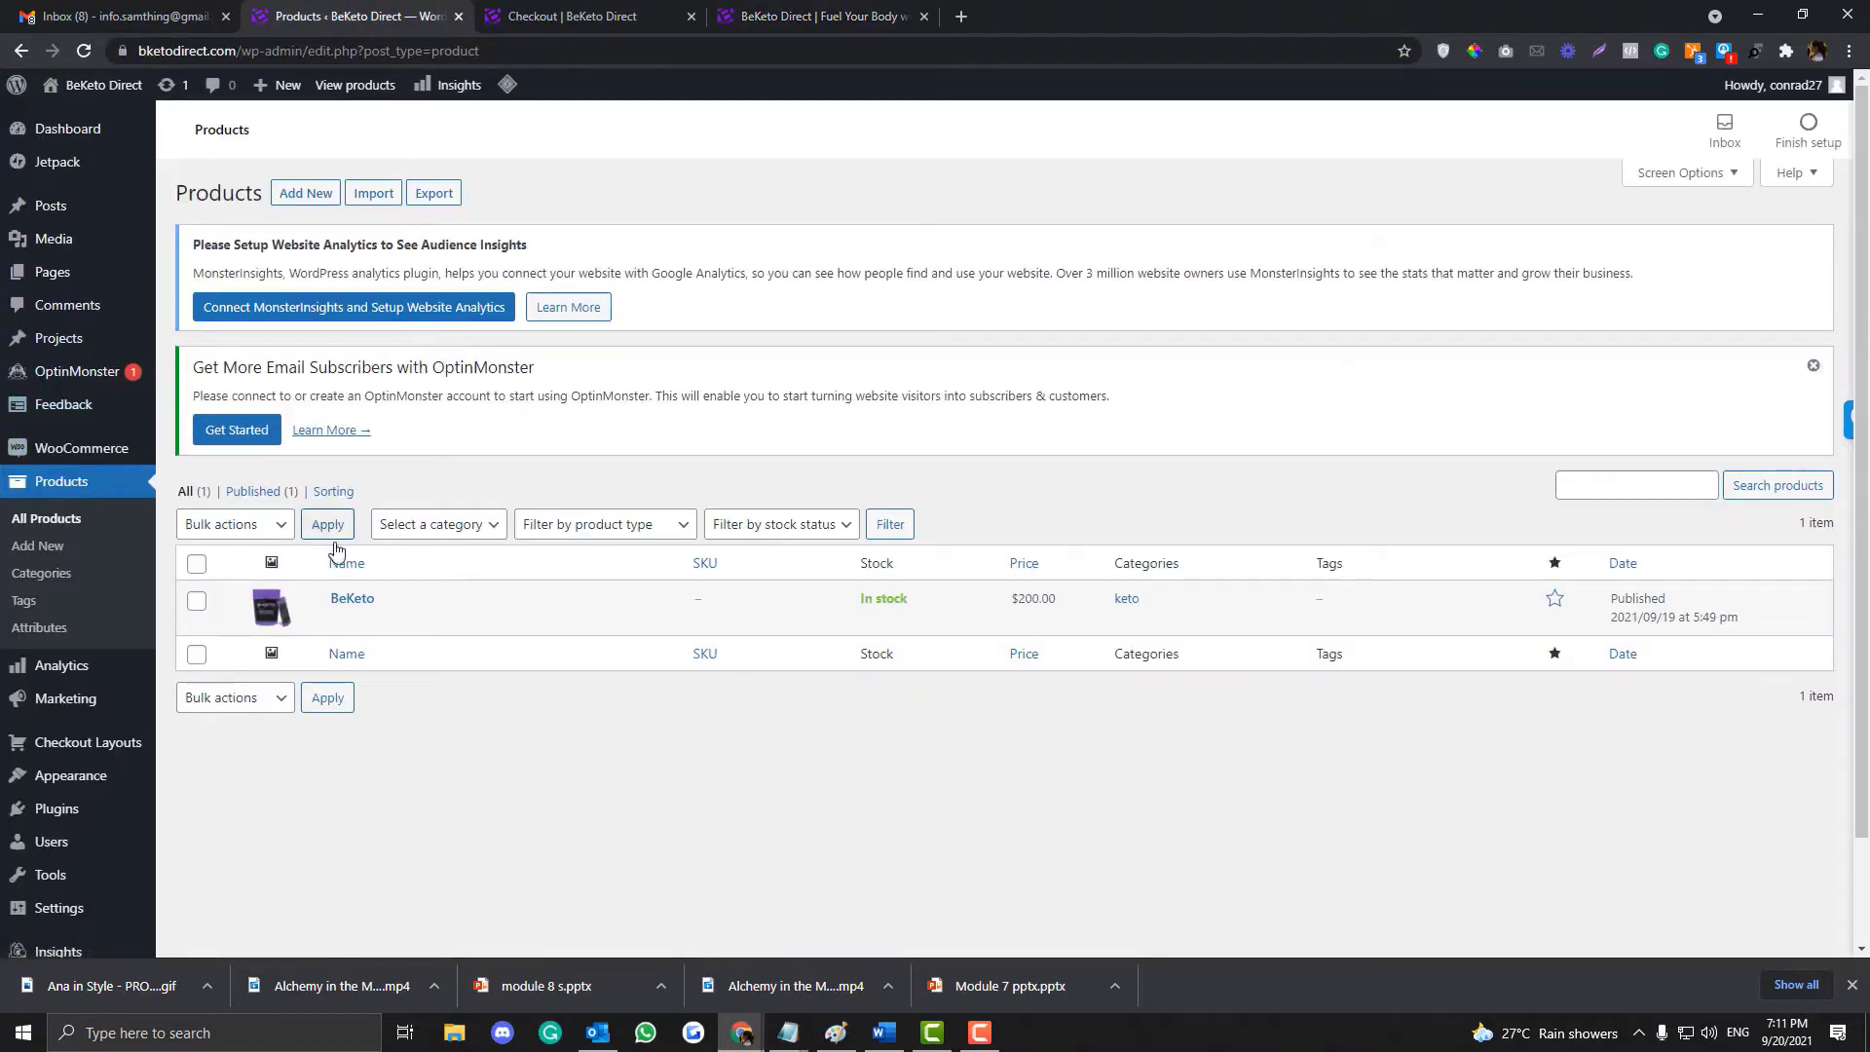
right_click(510, 618)
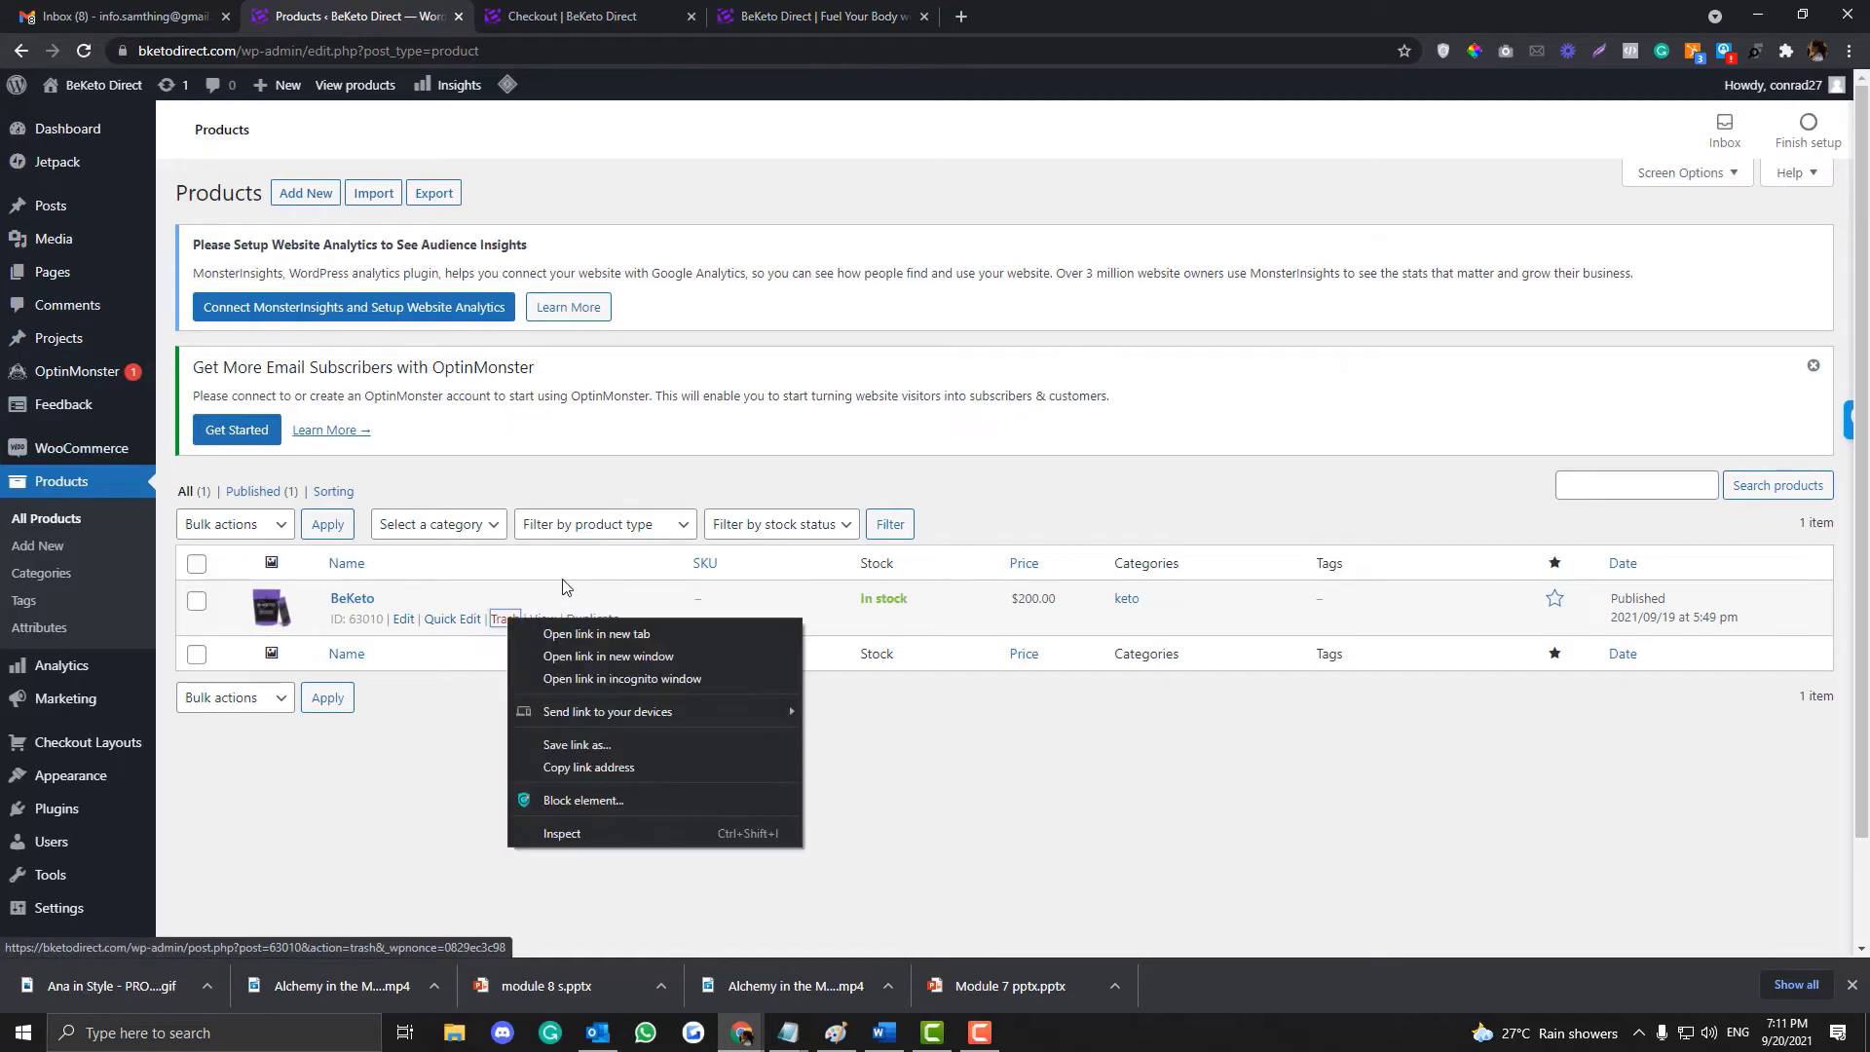
click(563, 590)
right_click(542, 620)
click(599, 637)
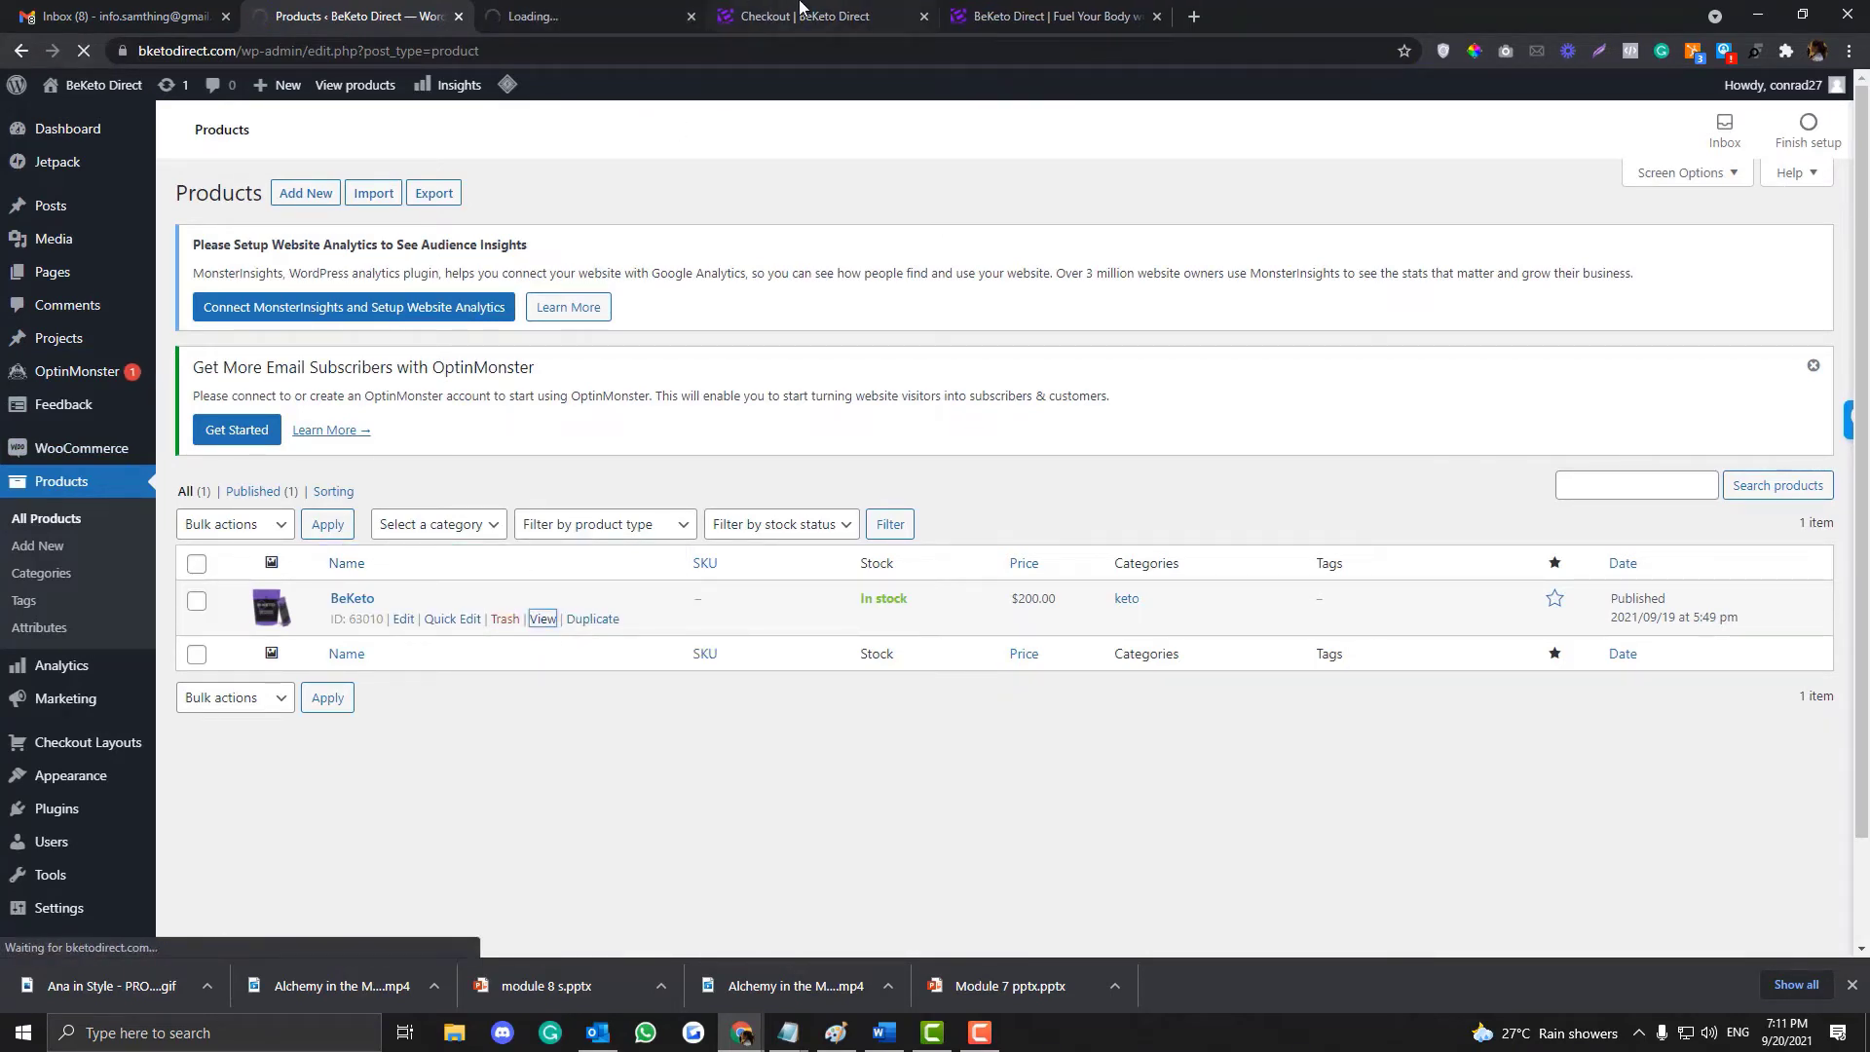
drag(799, 9, 1028, 14)
click(828, 16)
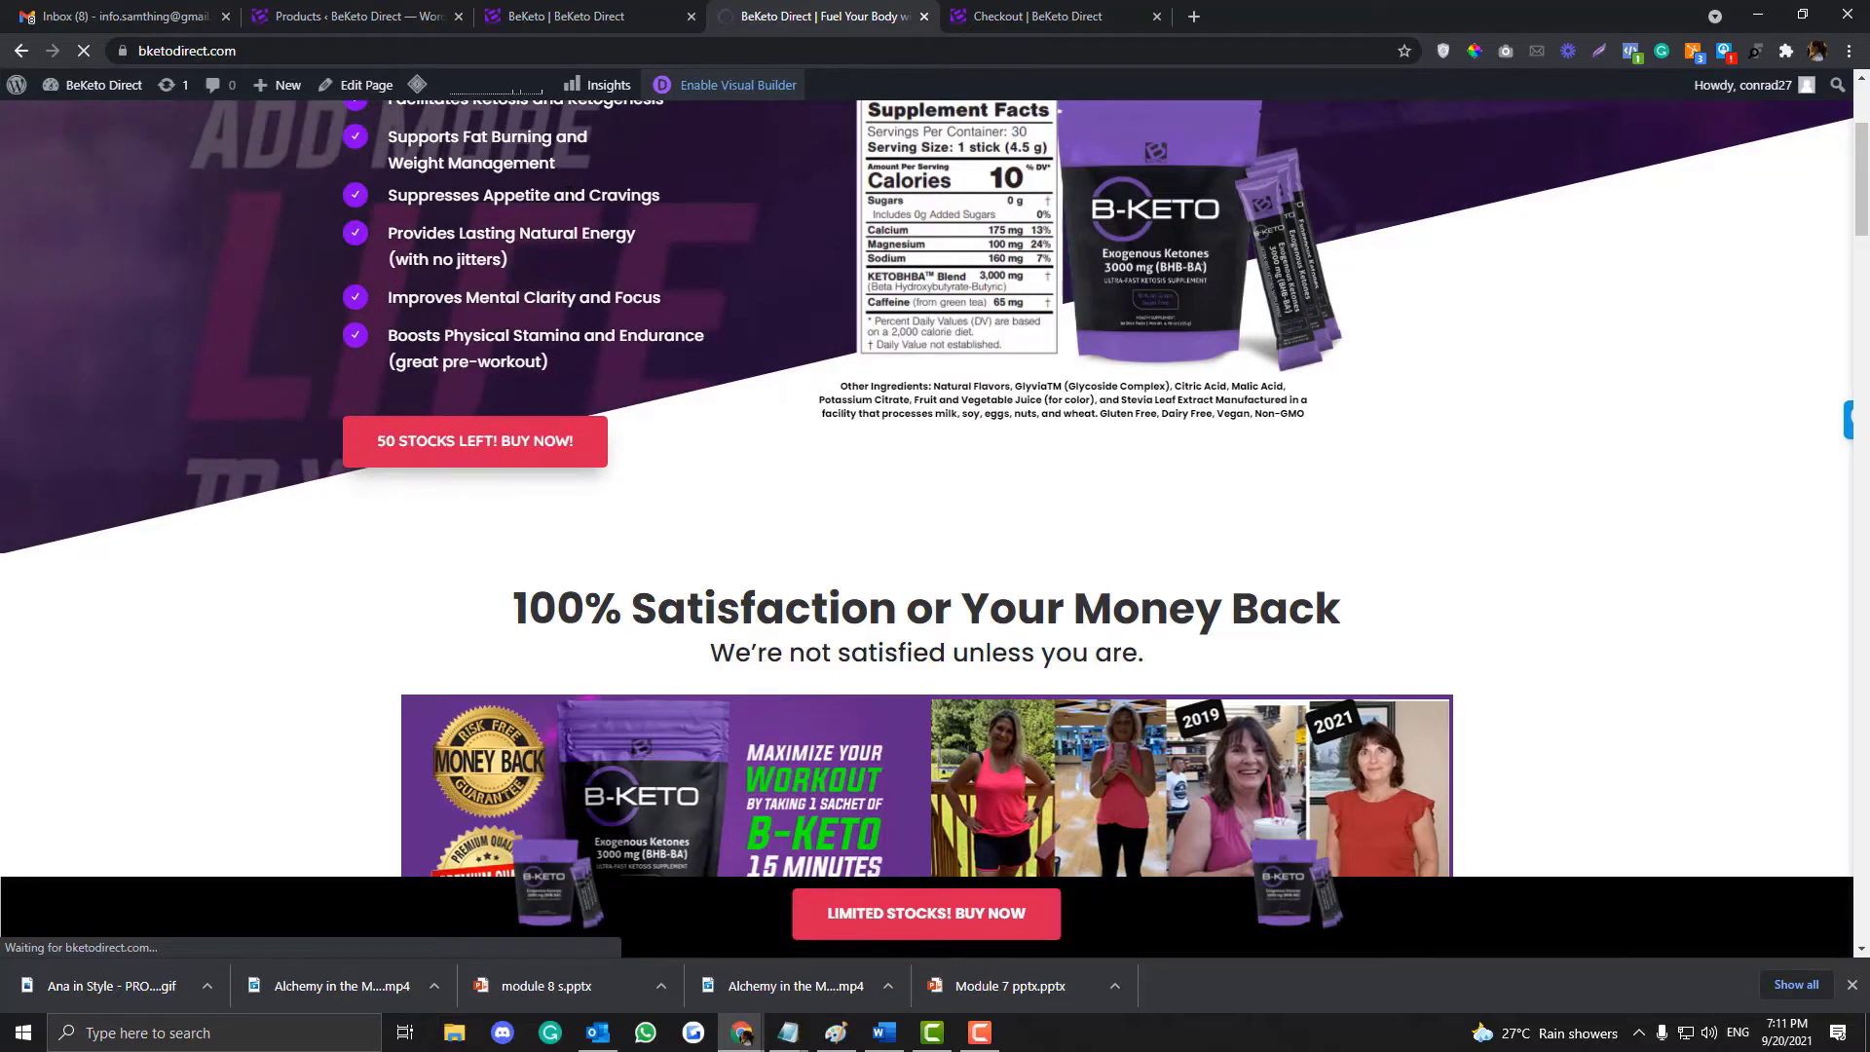
scroll(437, 390, up, 3)
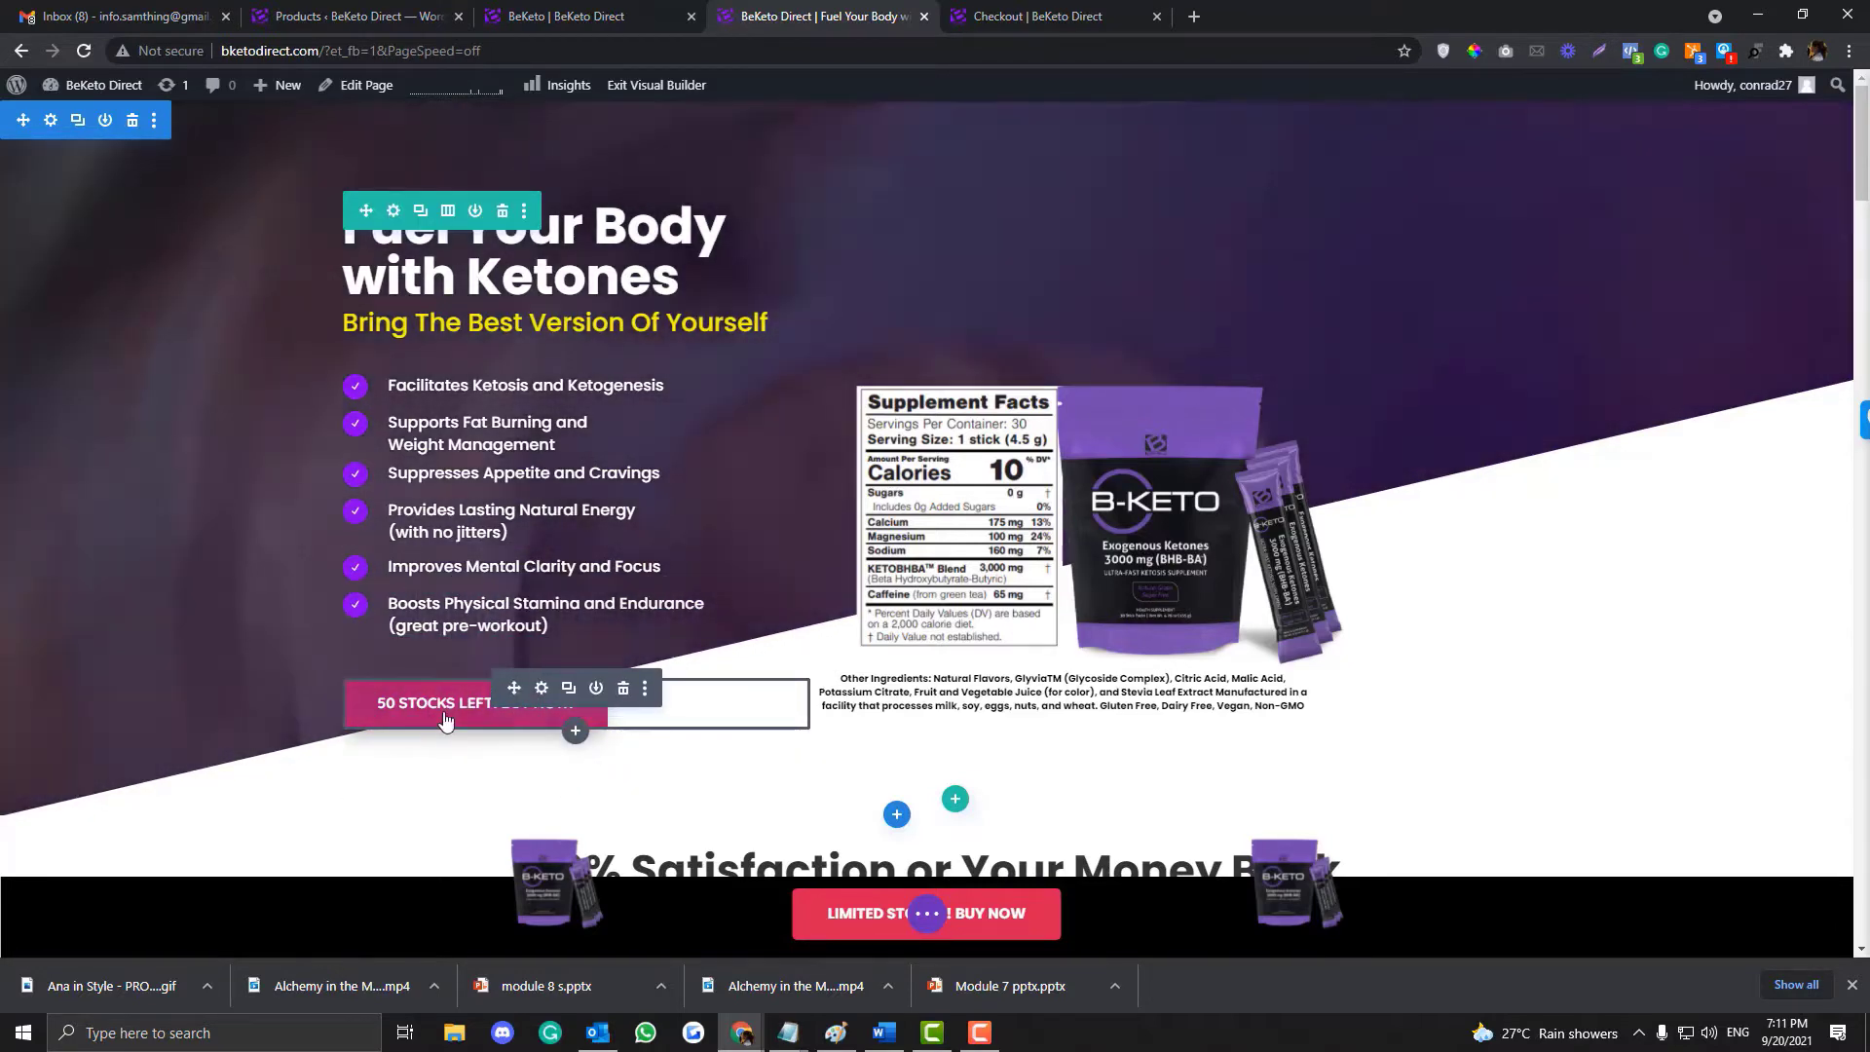
Step: Replace the hero button's #aboutmore link with a dynamic Product Link to BeKeto and save the page
click(542, 691)
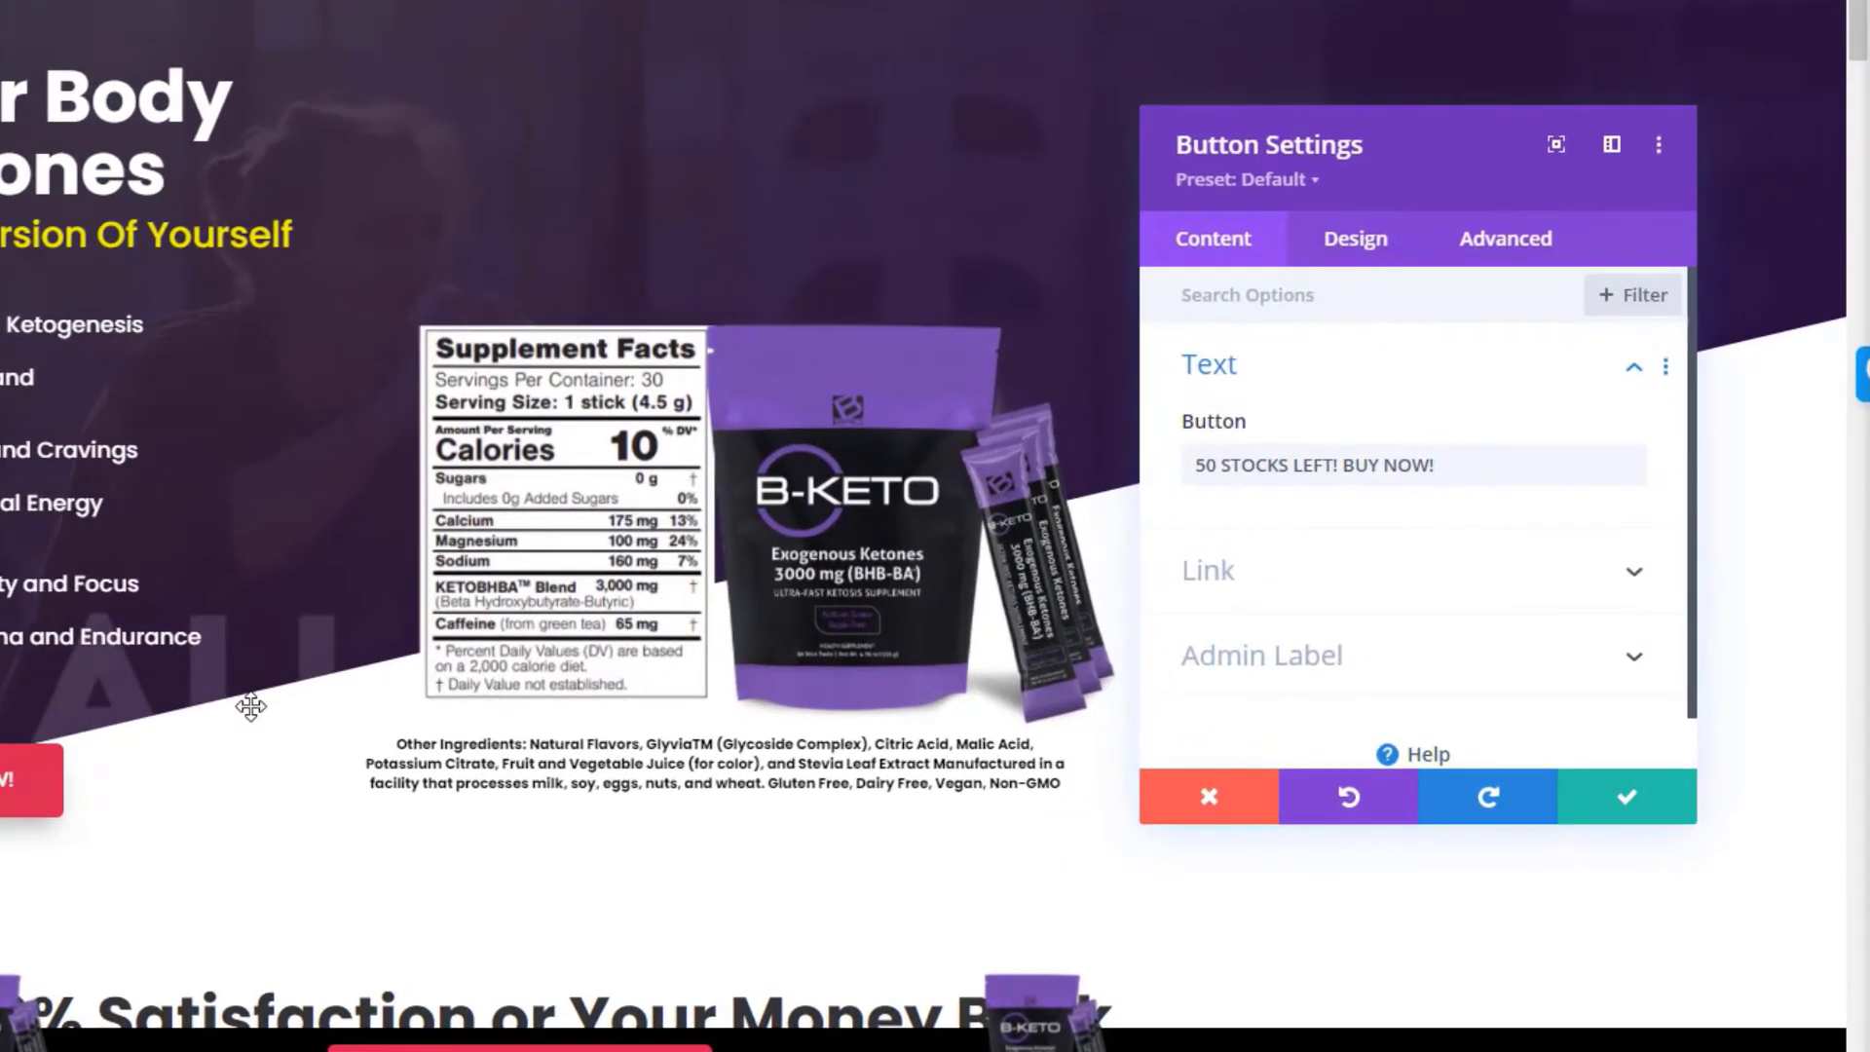
click(1229, 594)
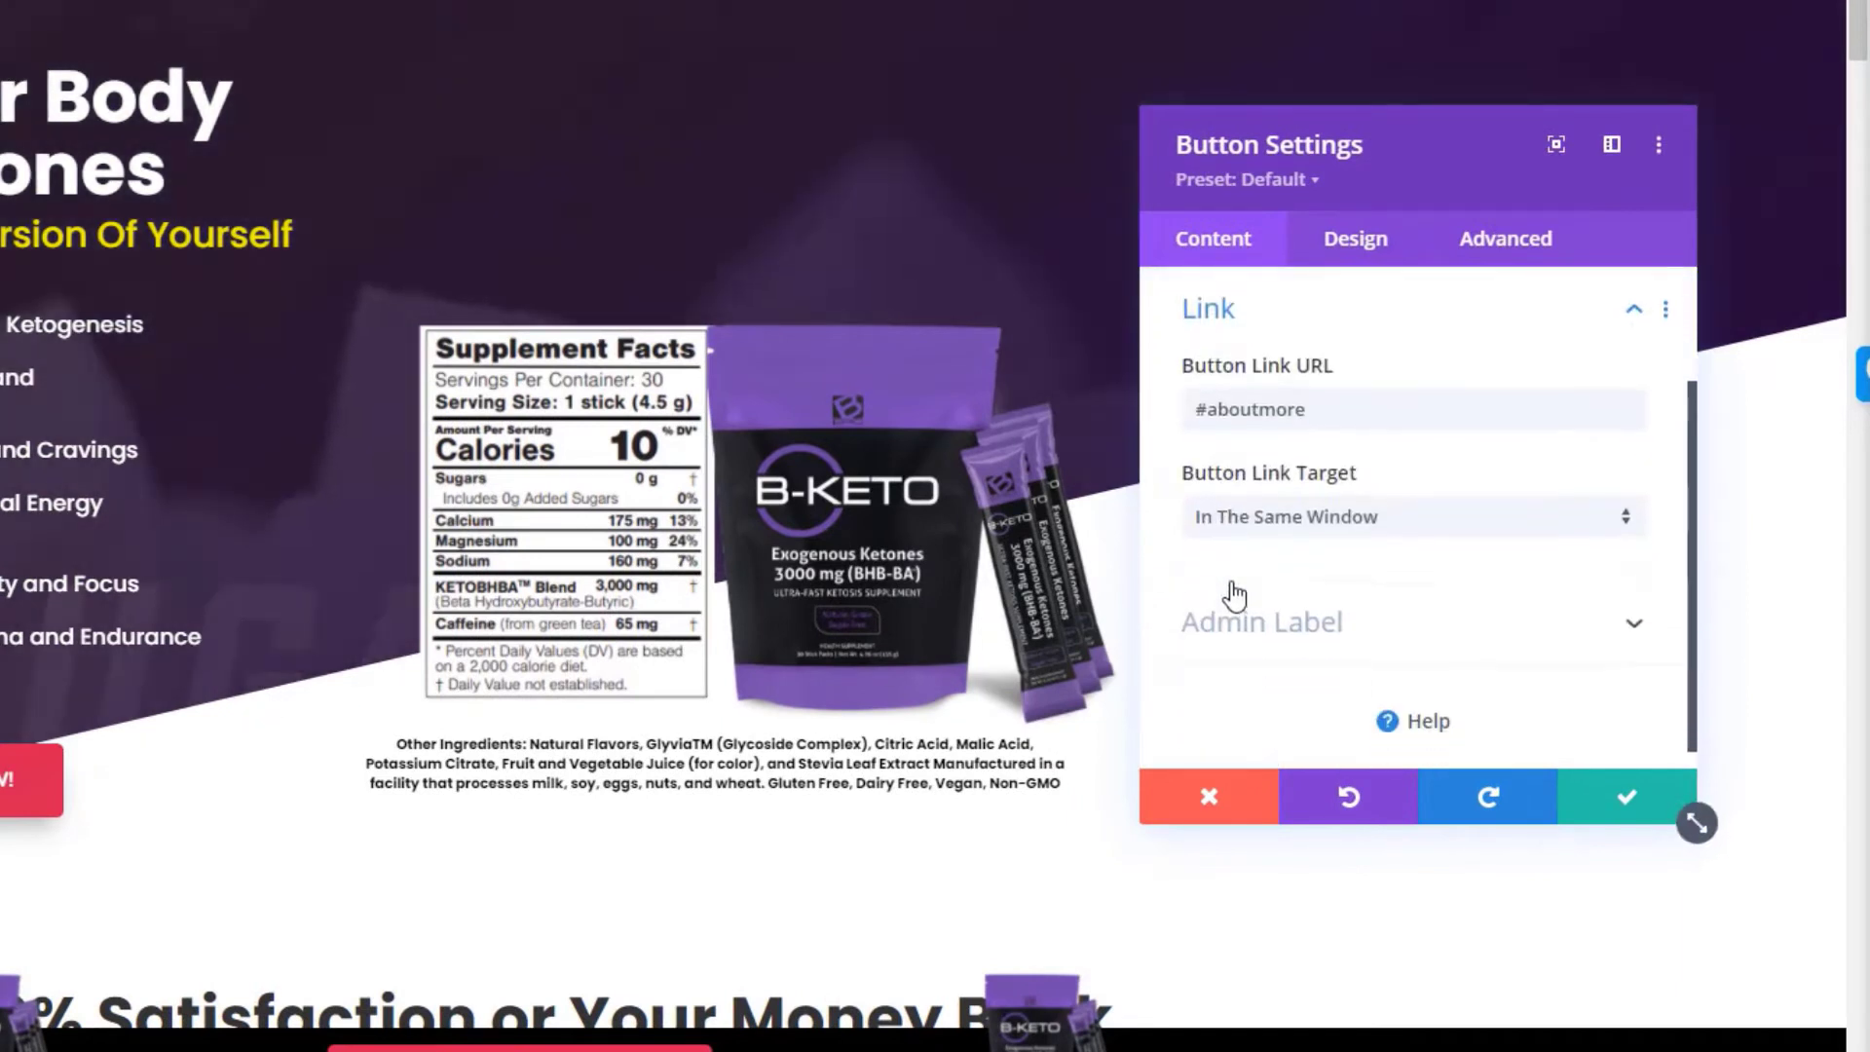
triple_click(1402, 407)
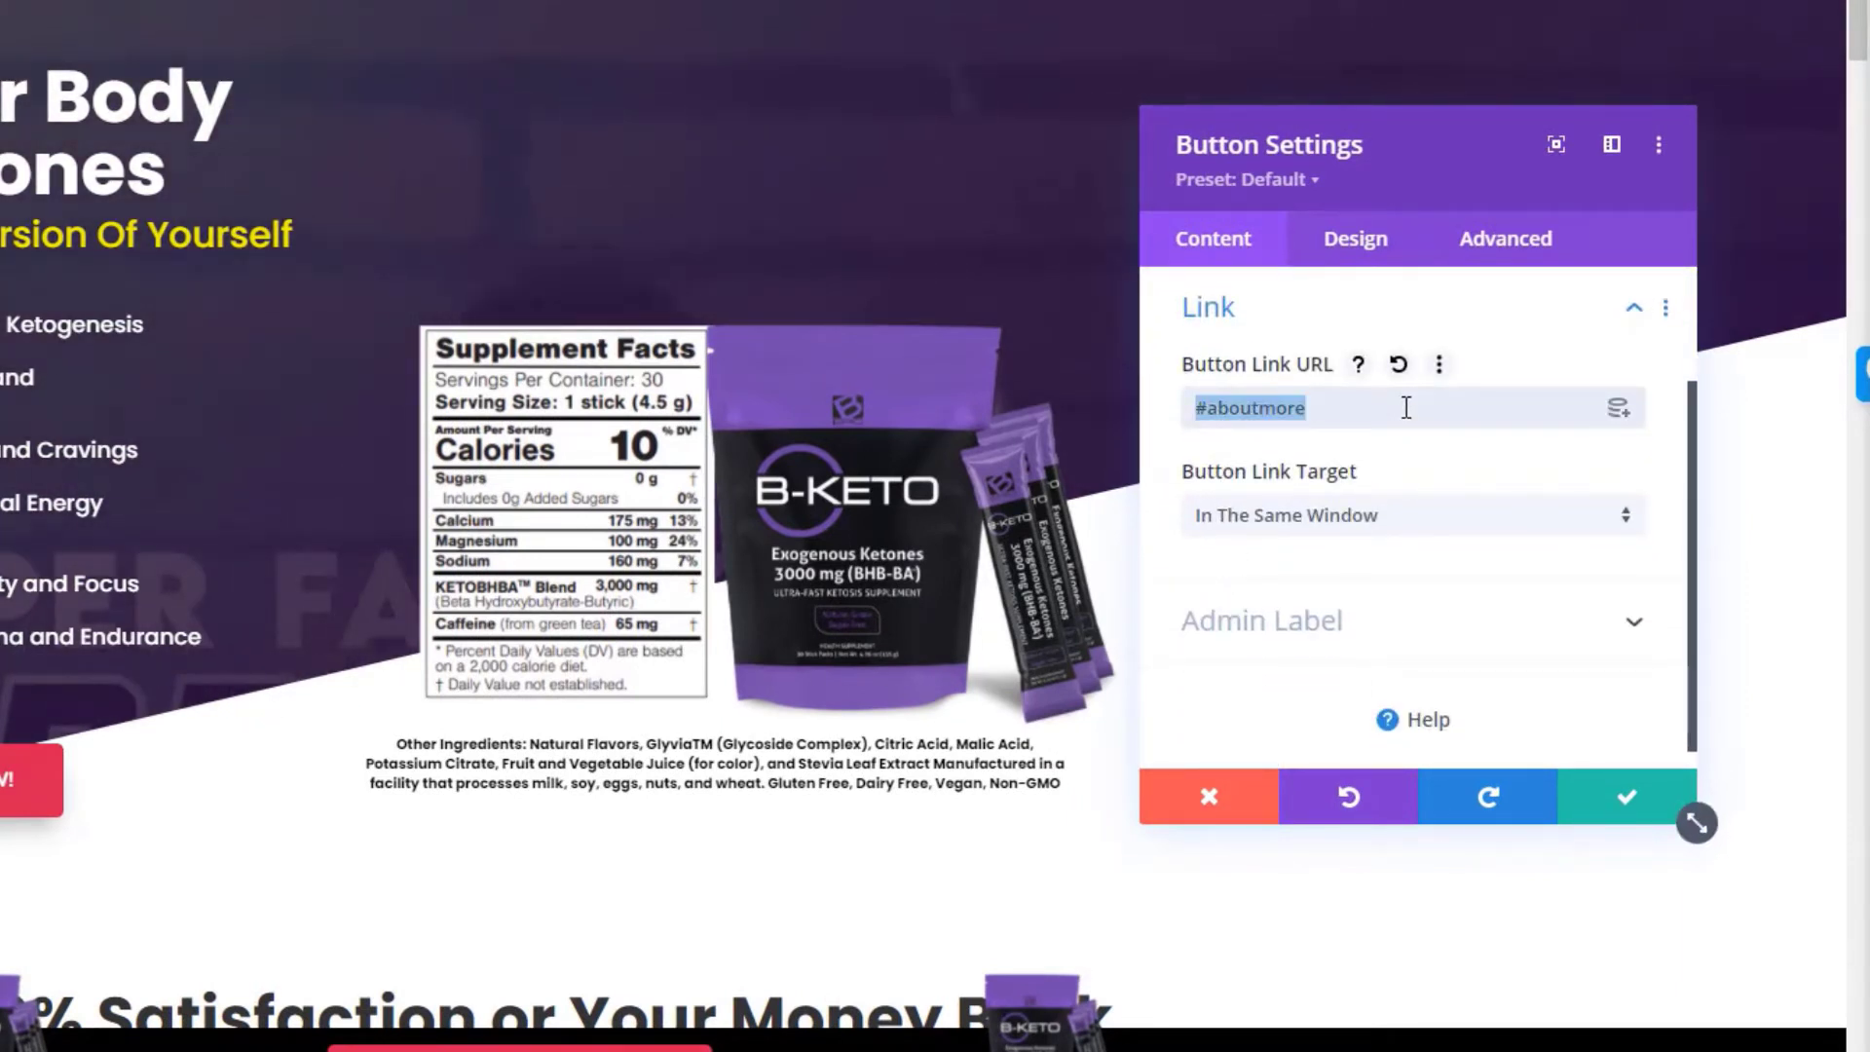
key(BackSpace)
click(1618, 410)
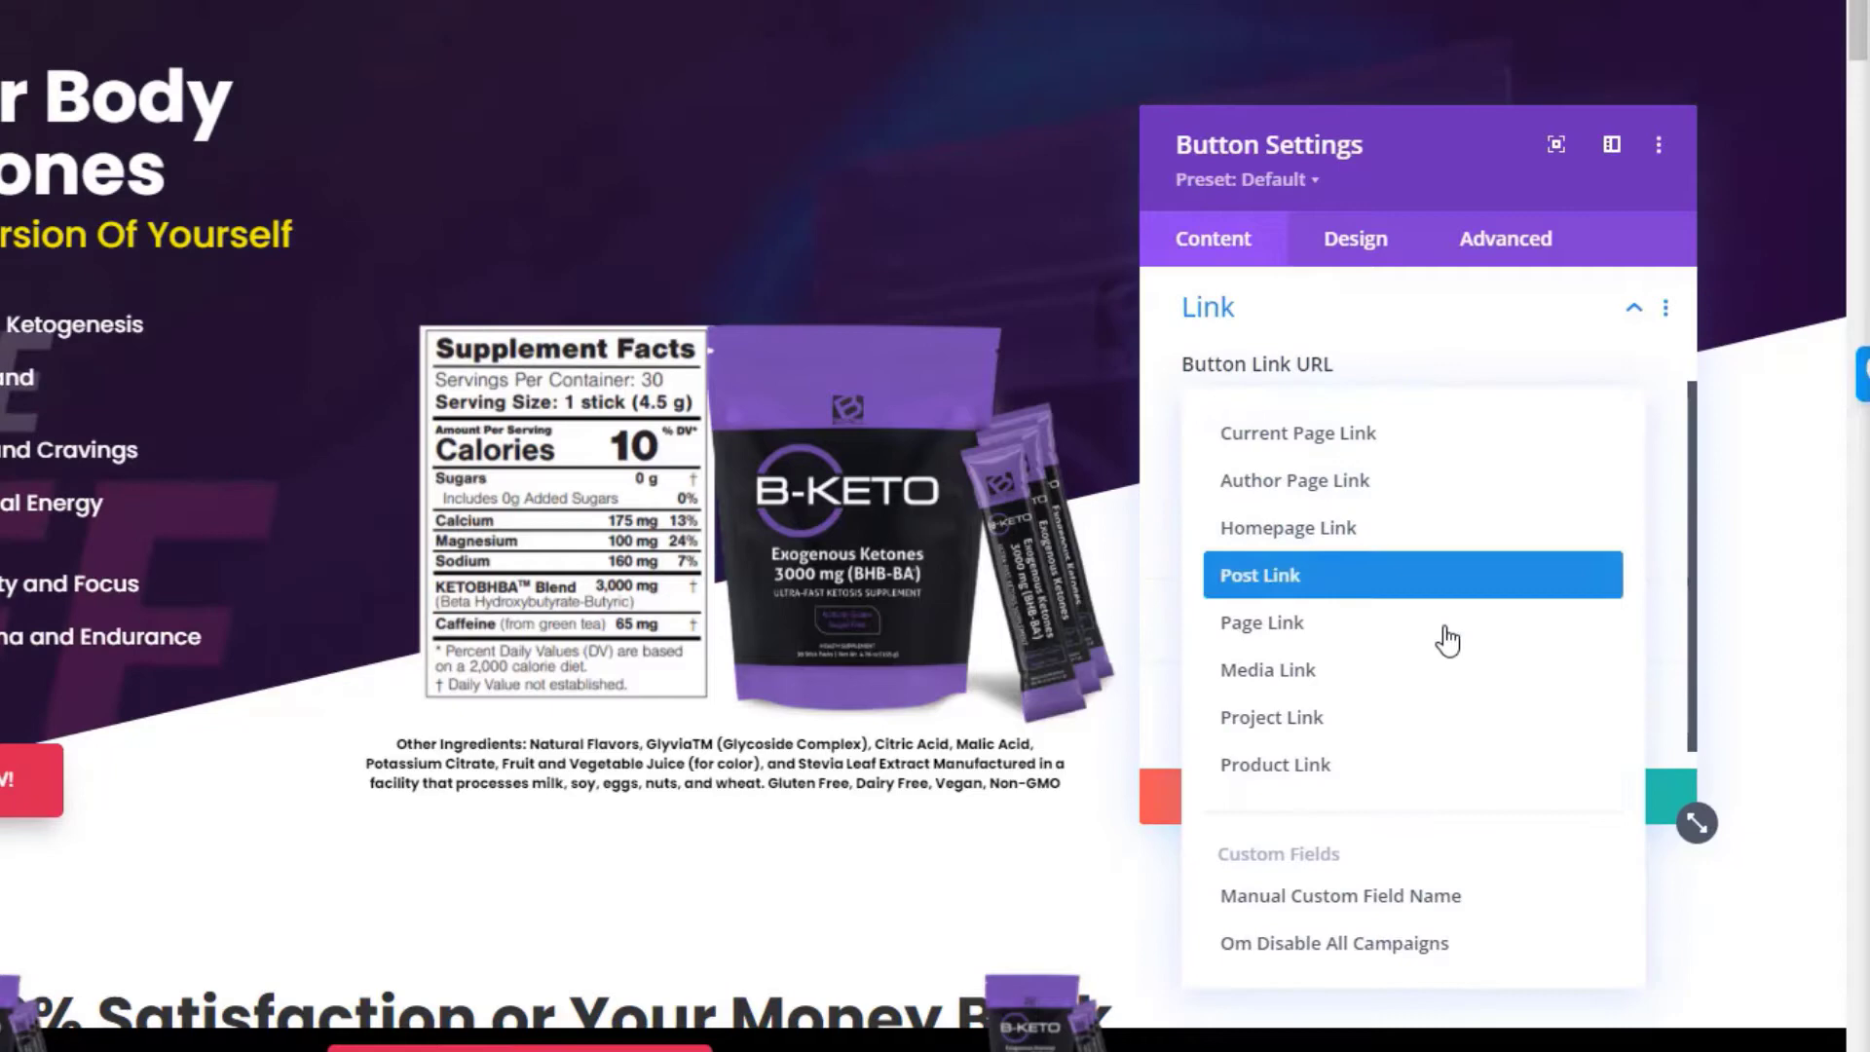
click(1401, 768)
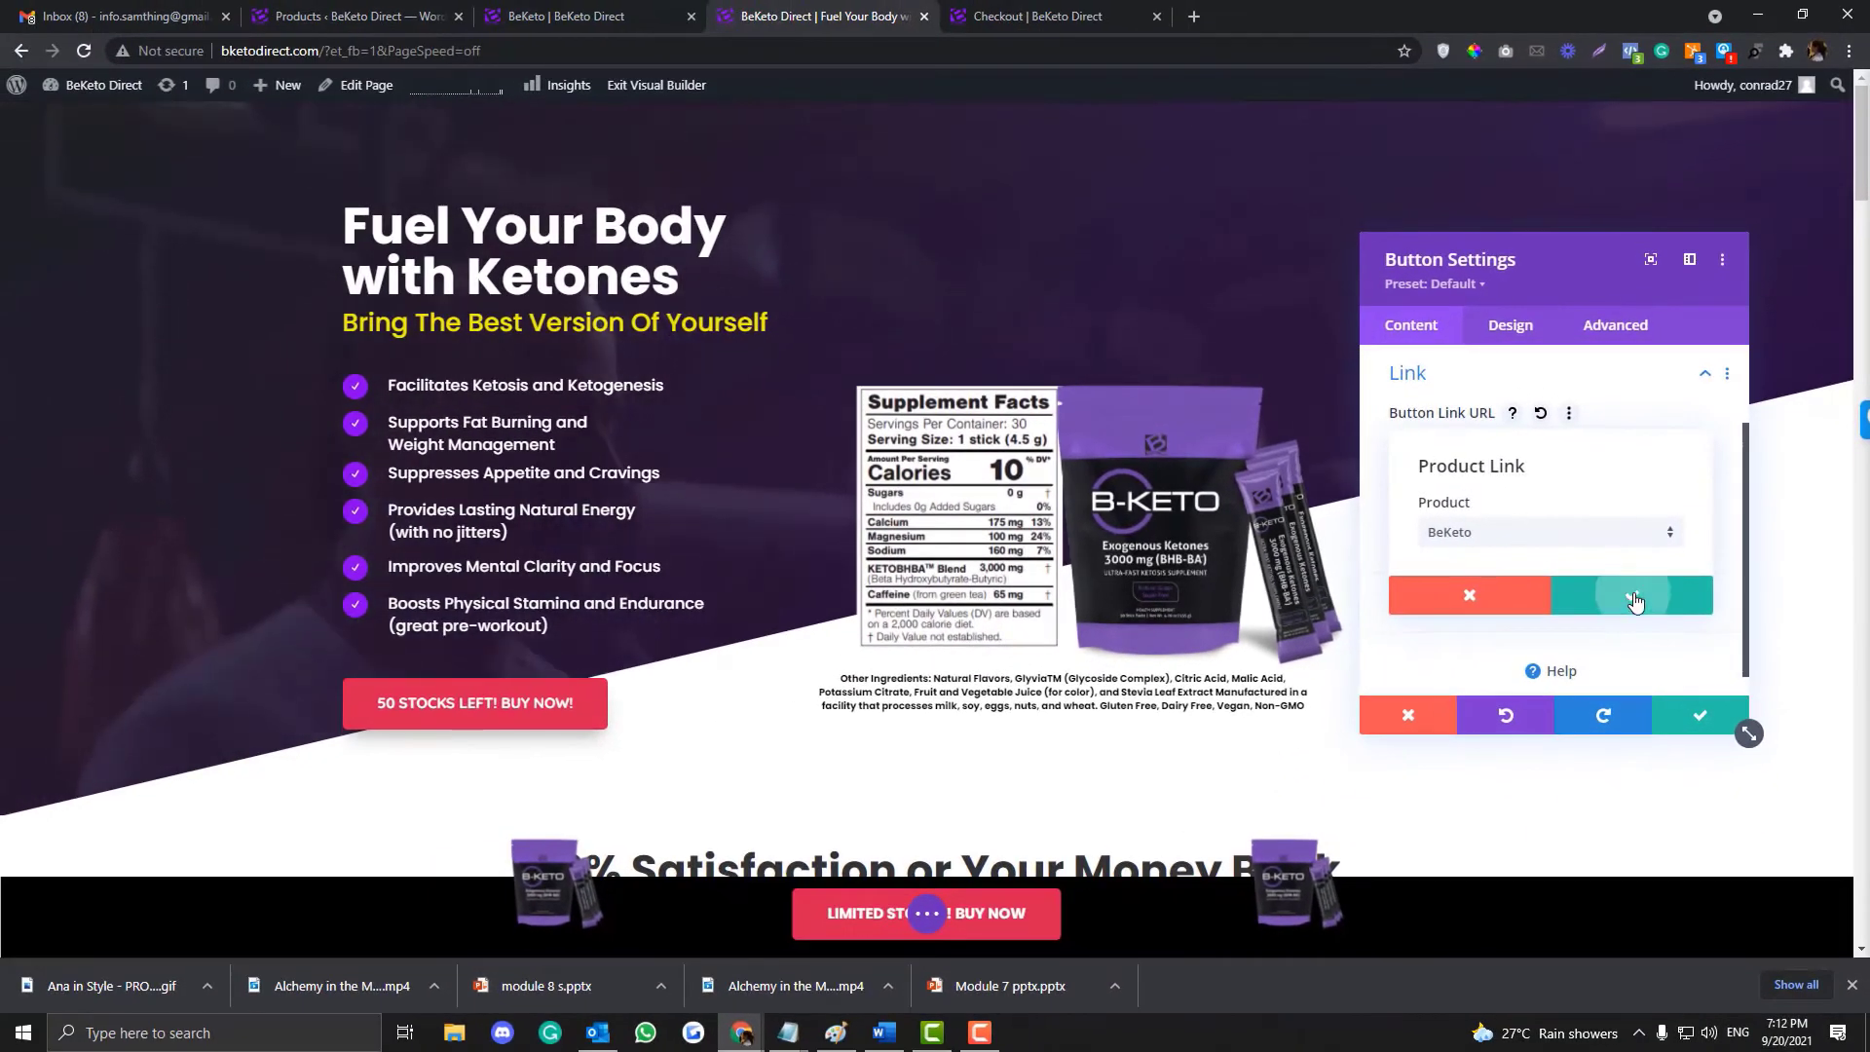
click(1529, 624)
click(1700, 717)
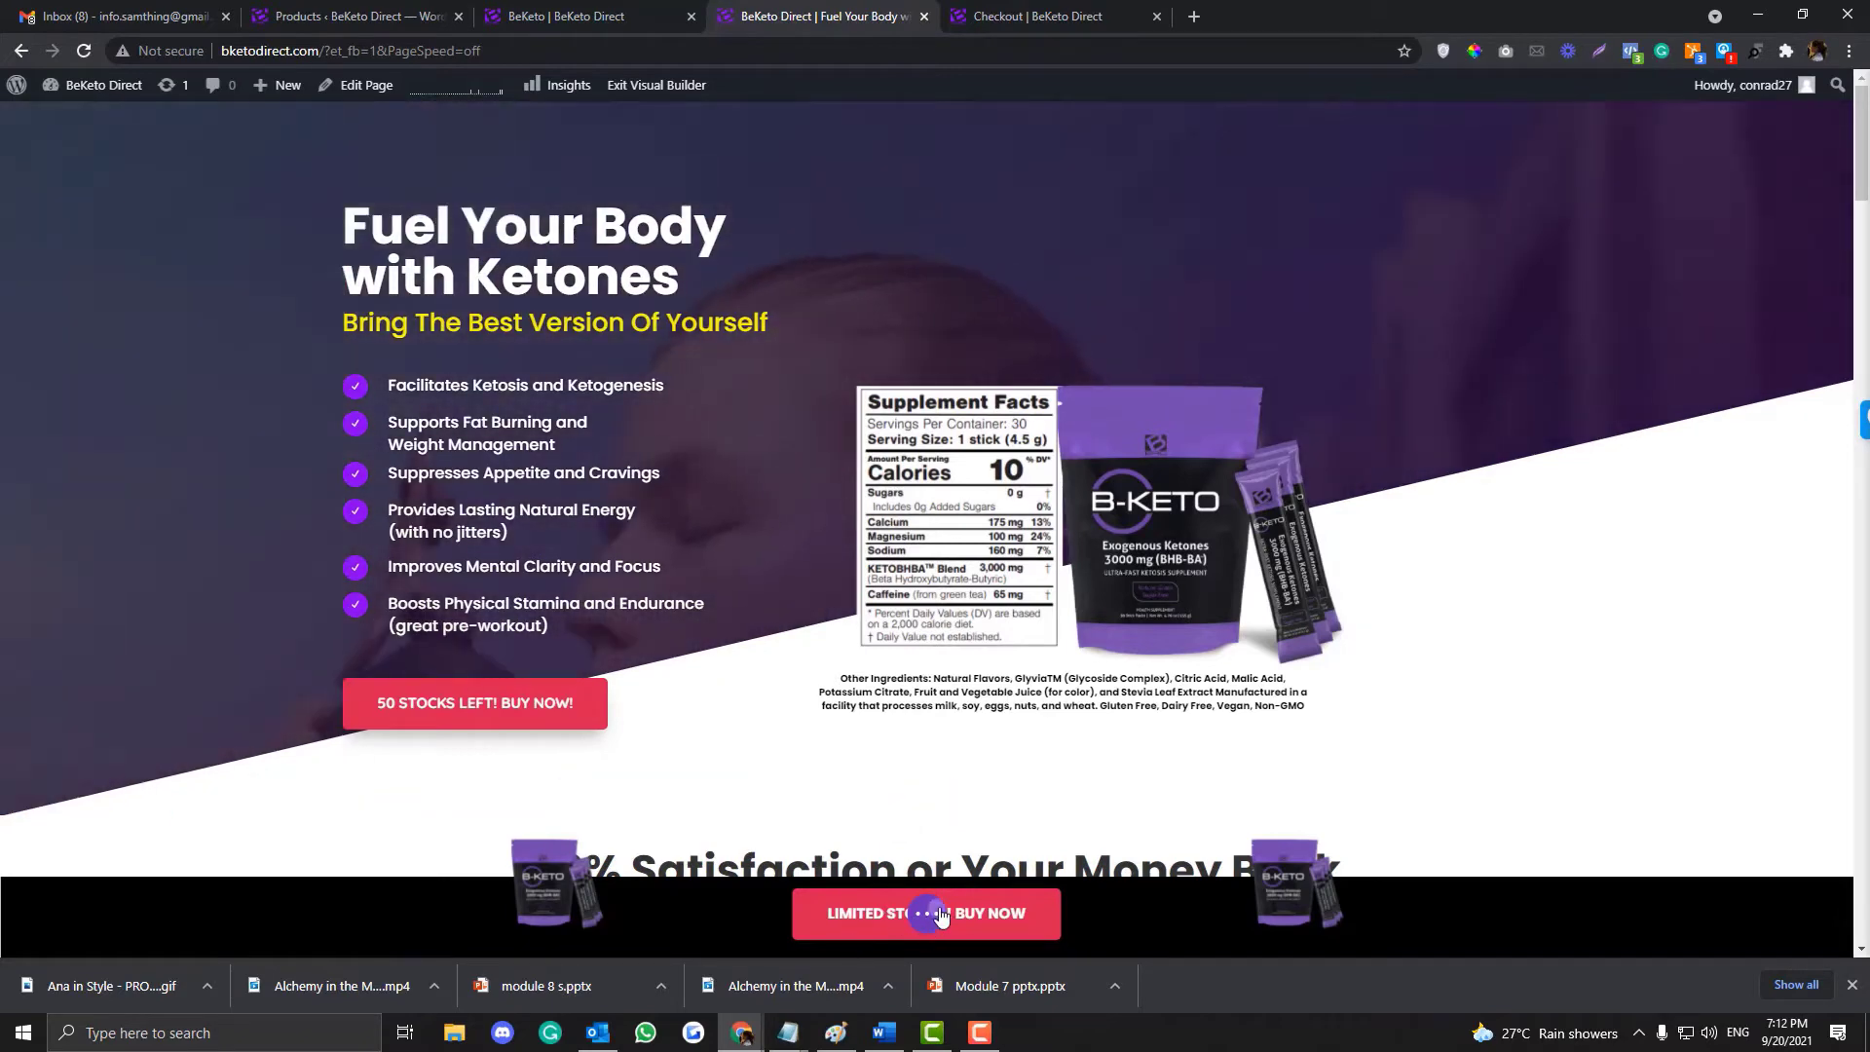
click(1796, 913)
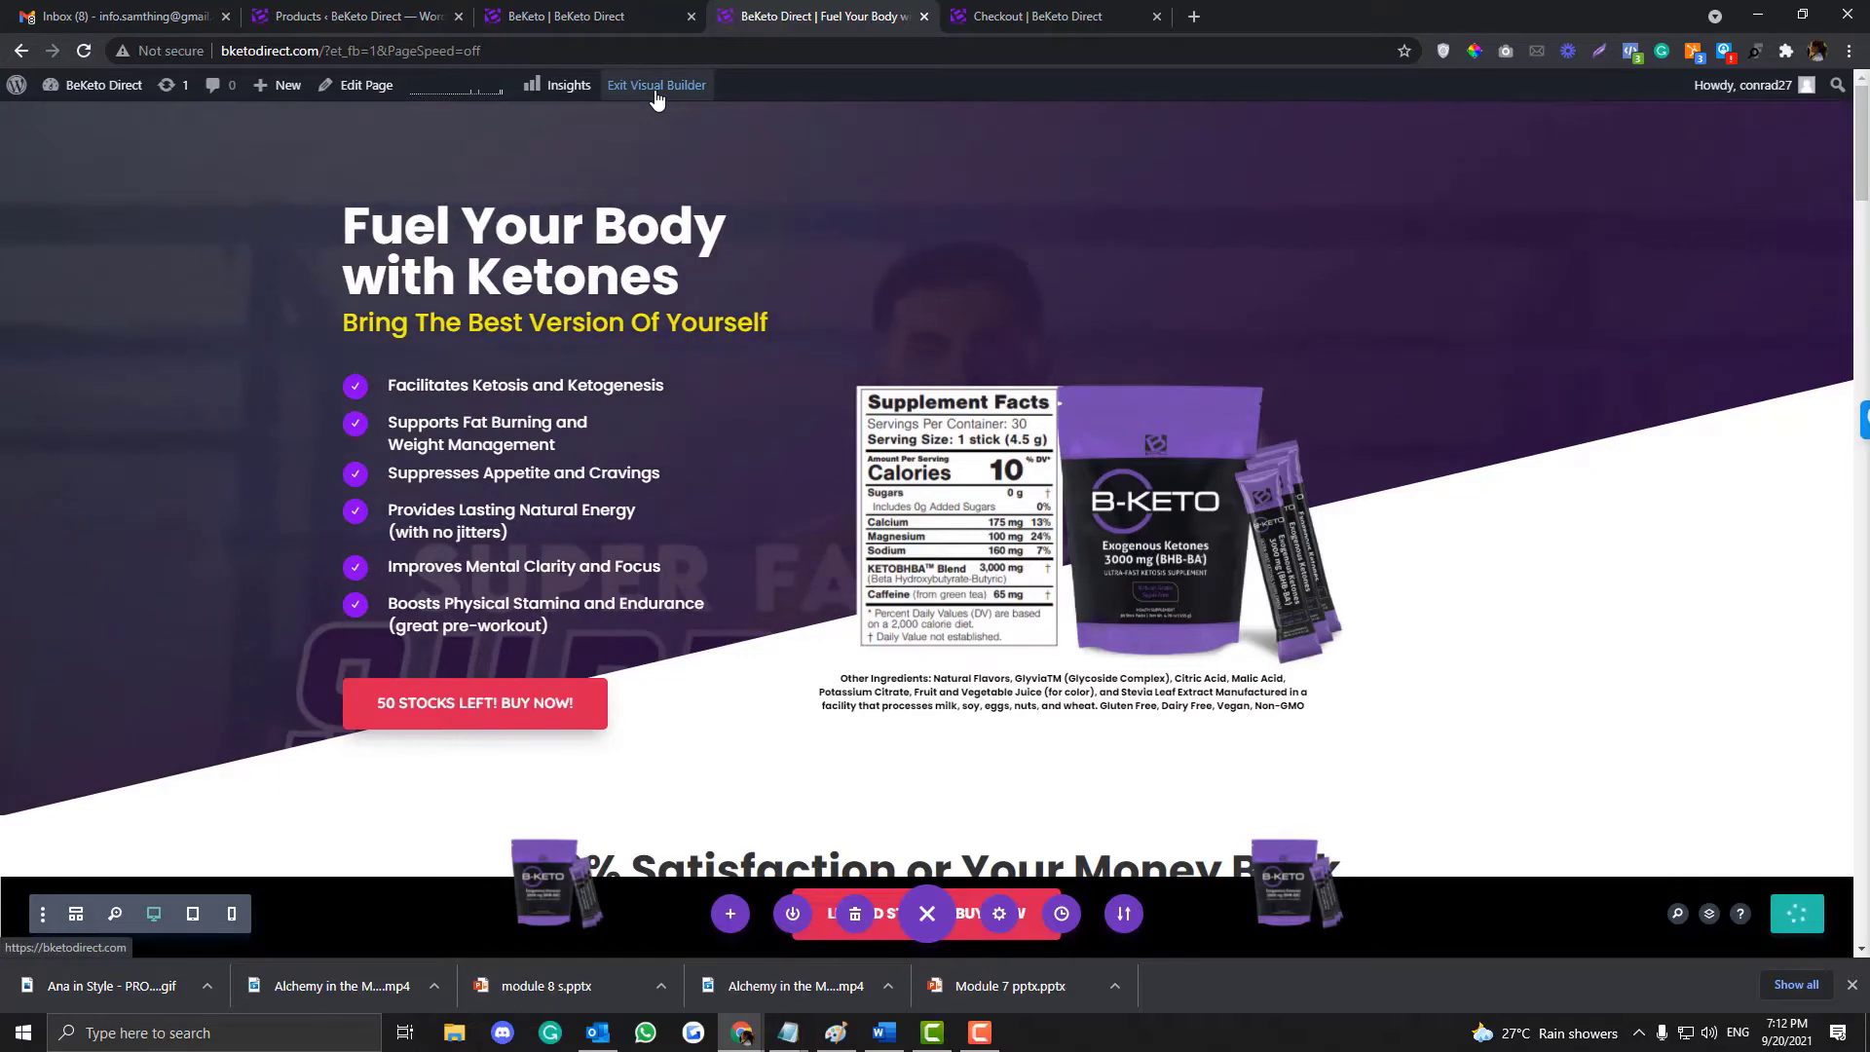
Step: Exit the Visual Builder, dismissing the unsaved-changes warning, and review the BeKeto product page
click(656, 87)
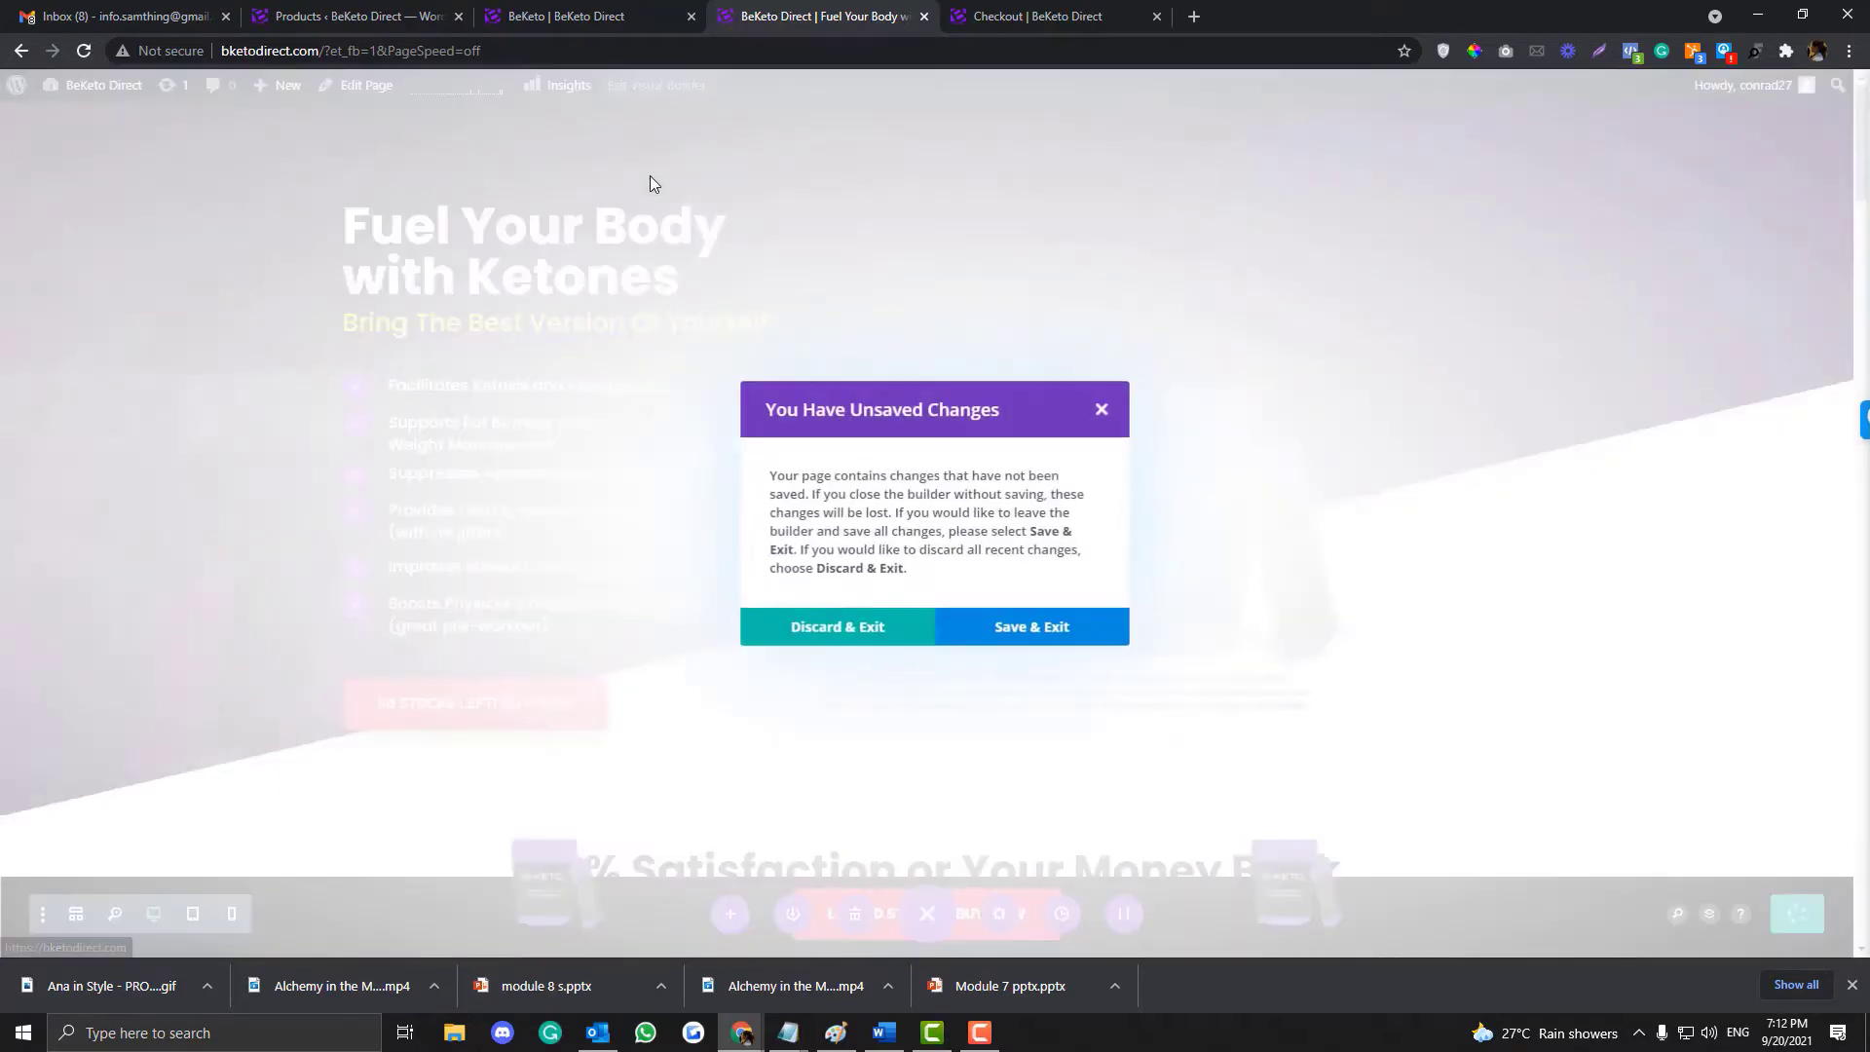
click(1101, 410)
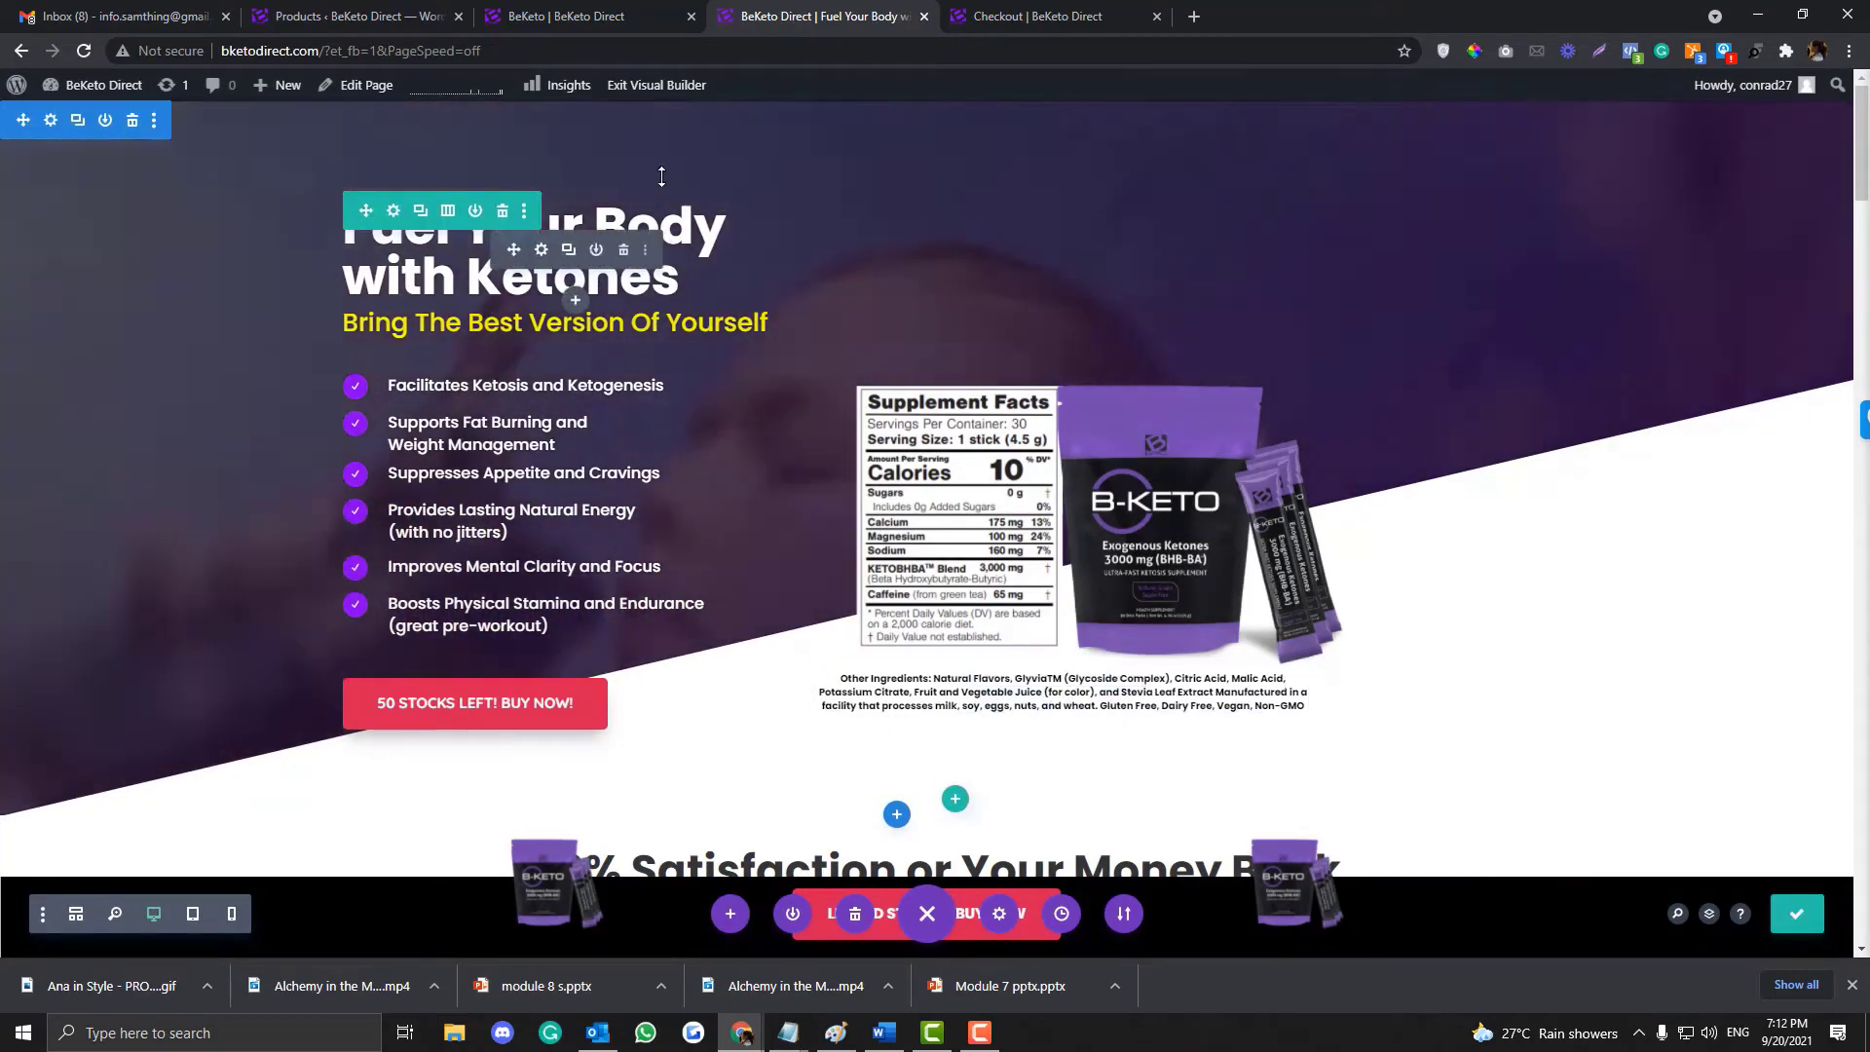
click(670, 87)
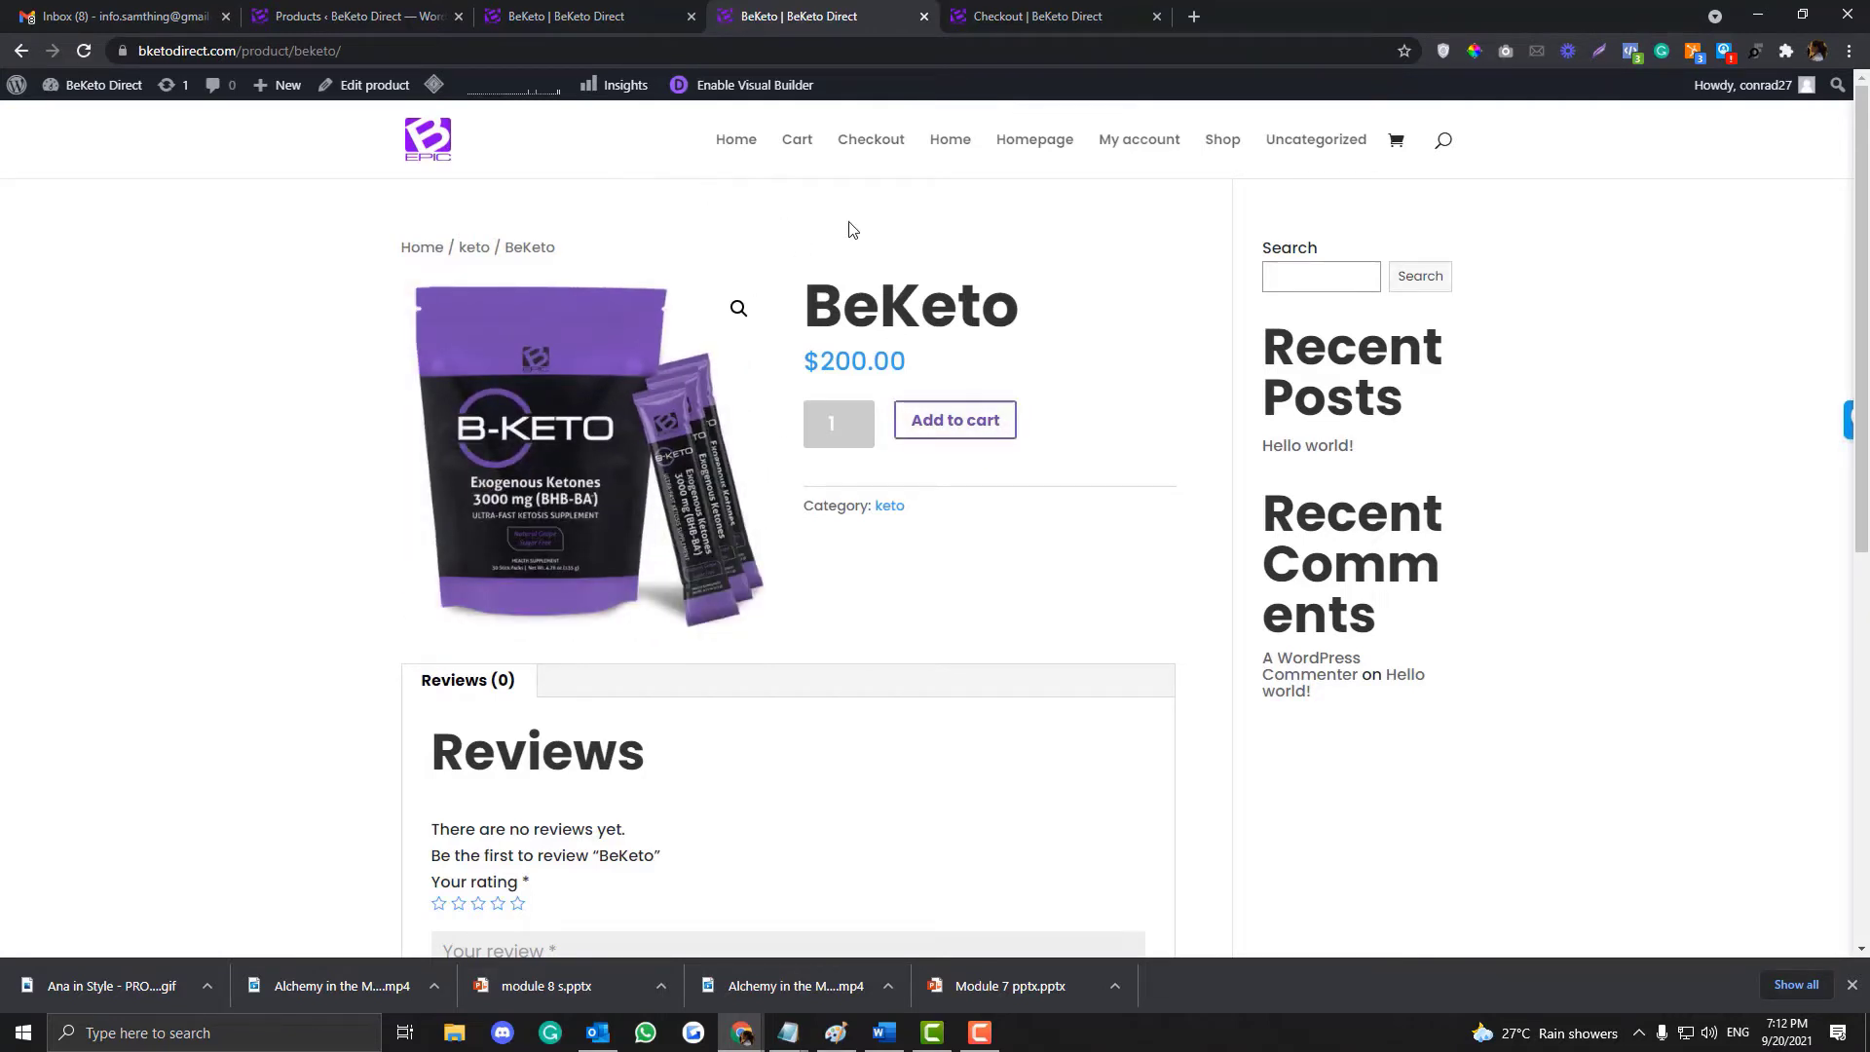
drag(1256, 239, 1361, 642)
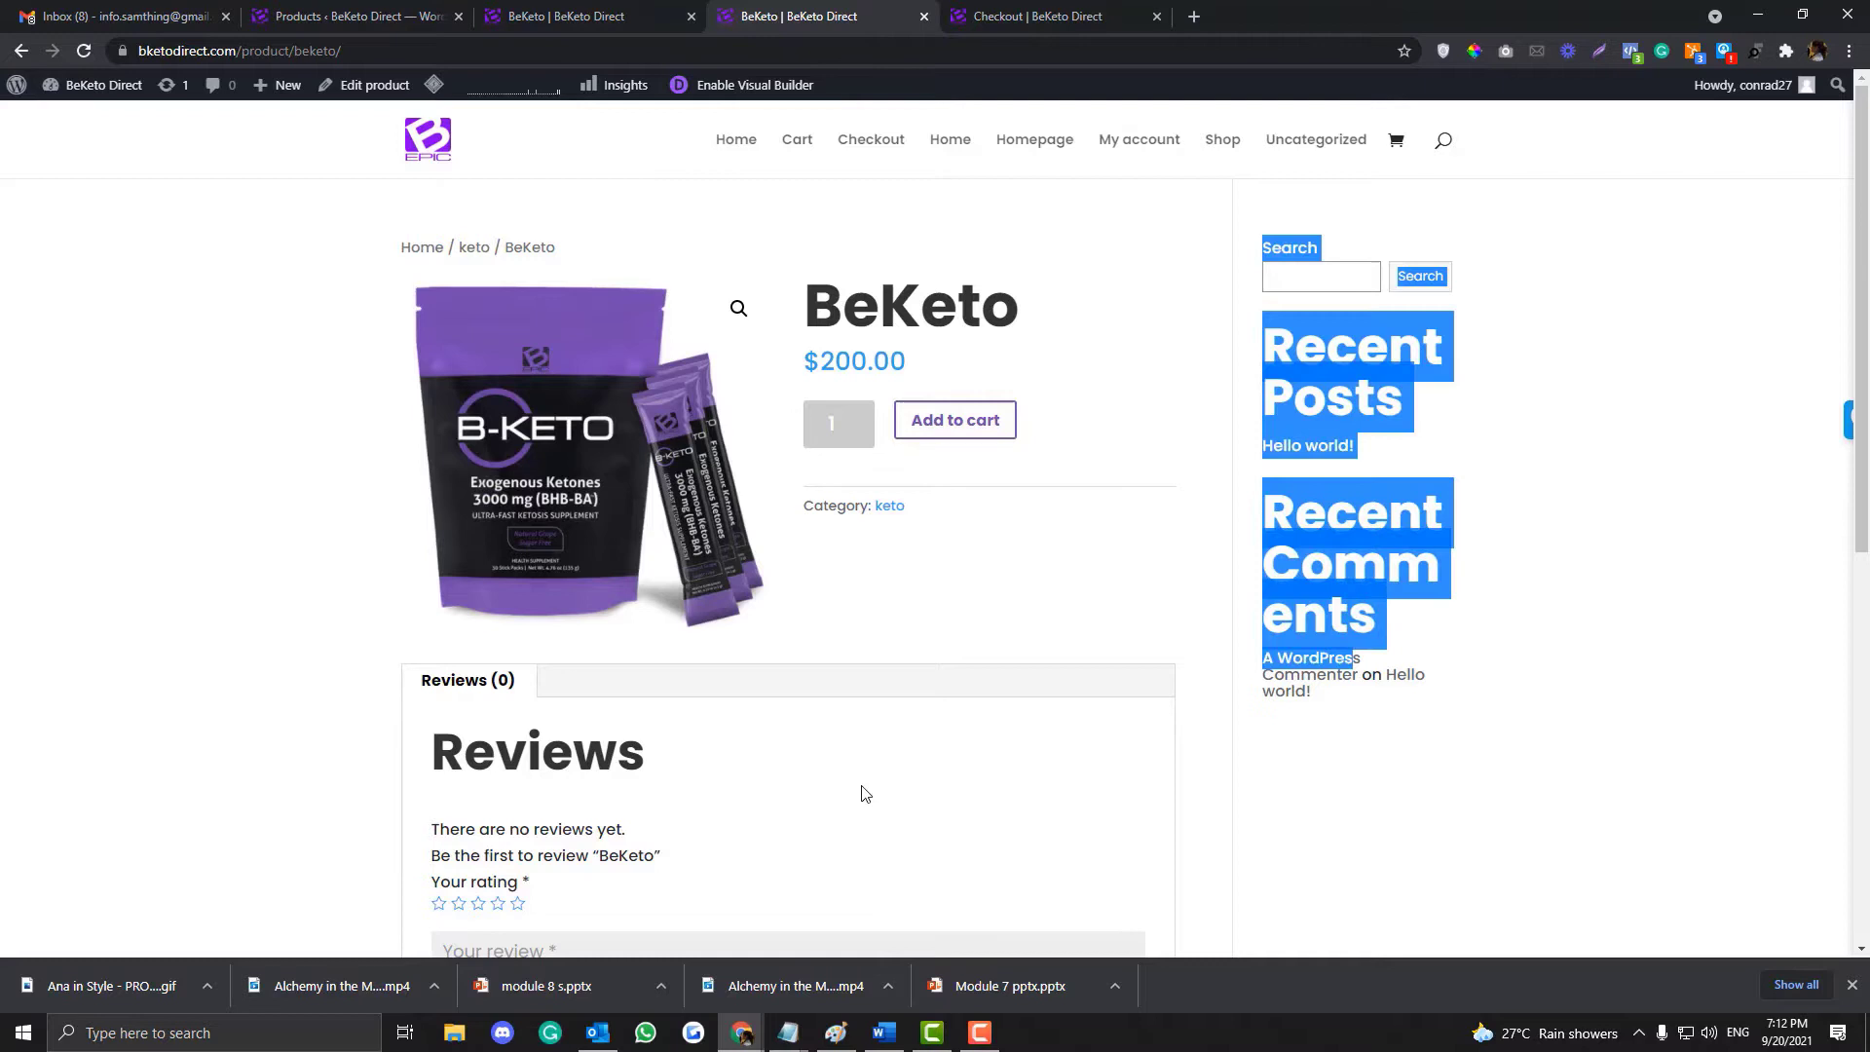
drag(861, 794, 612, 752)
click(992, 609)
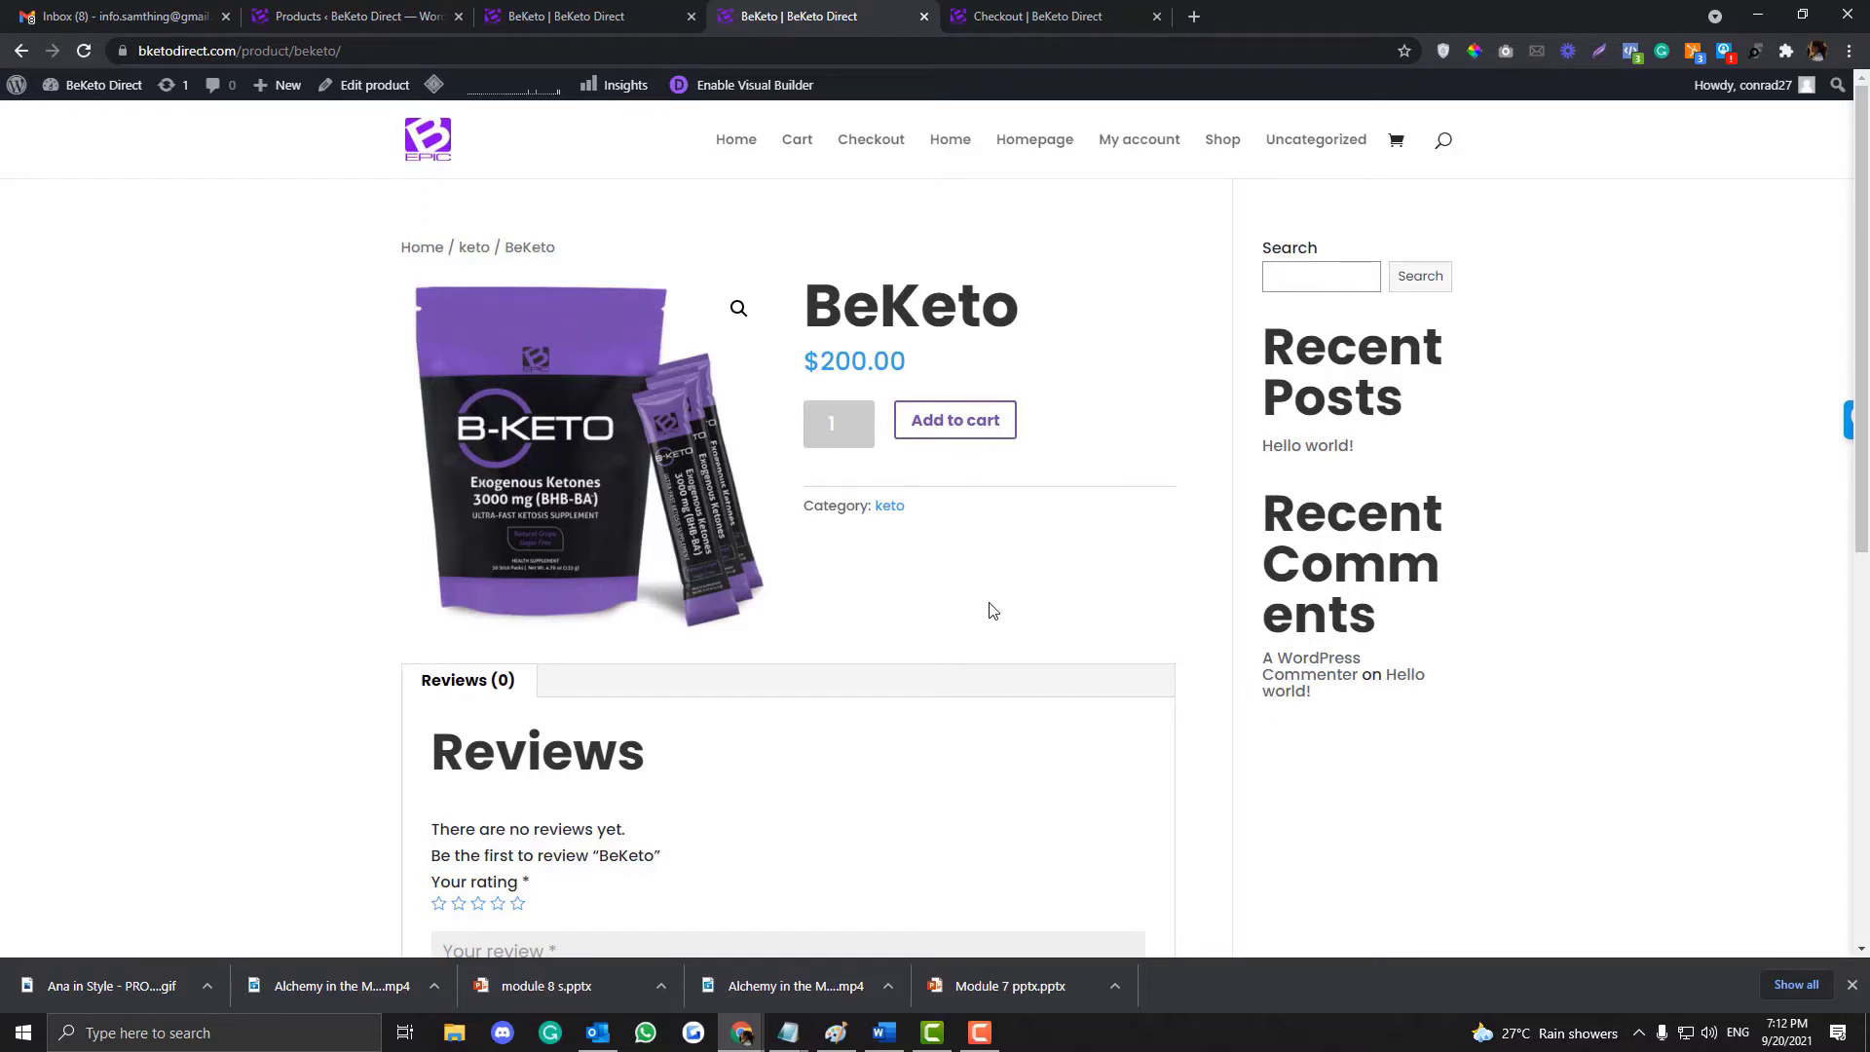
scroll(989, 610, down, 1)
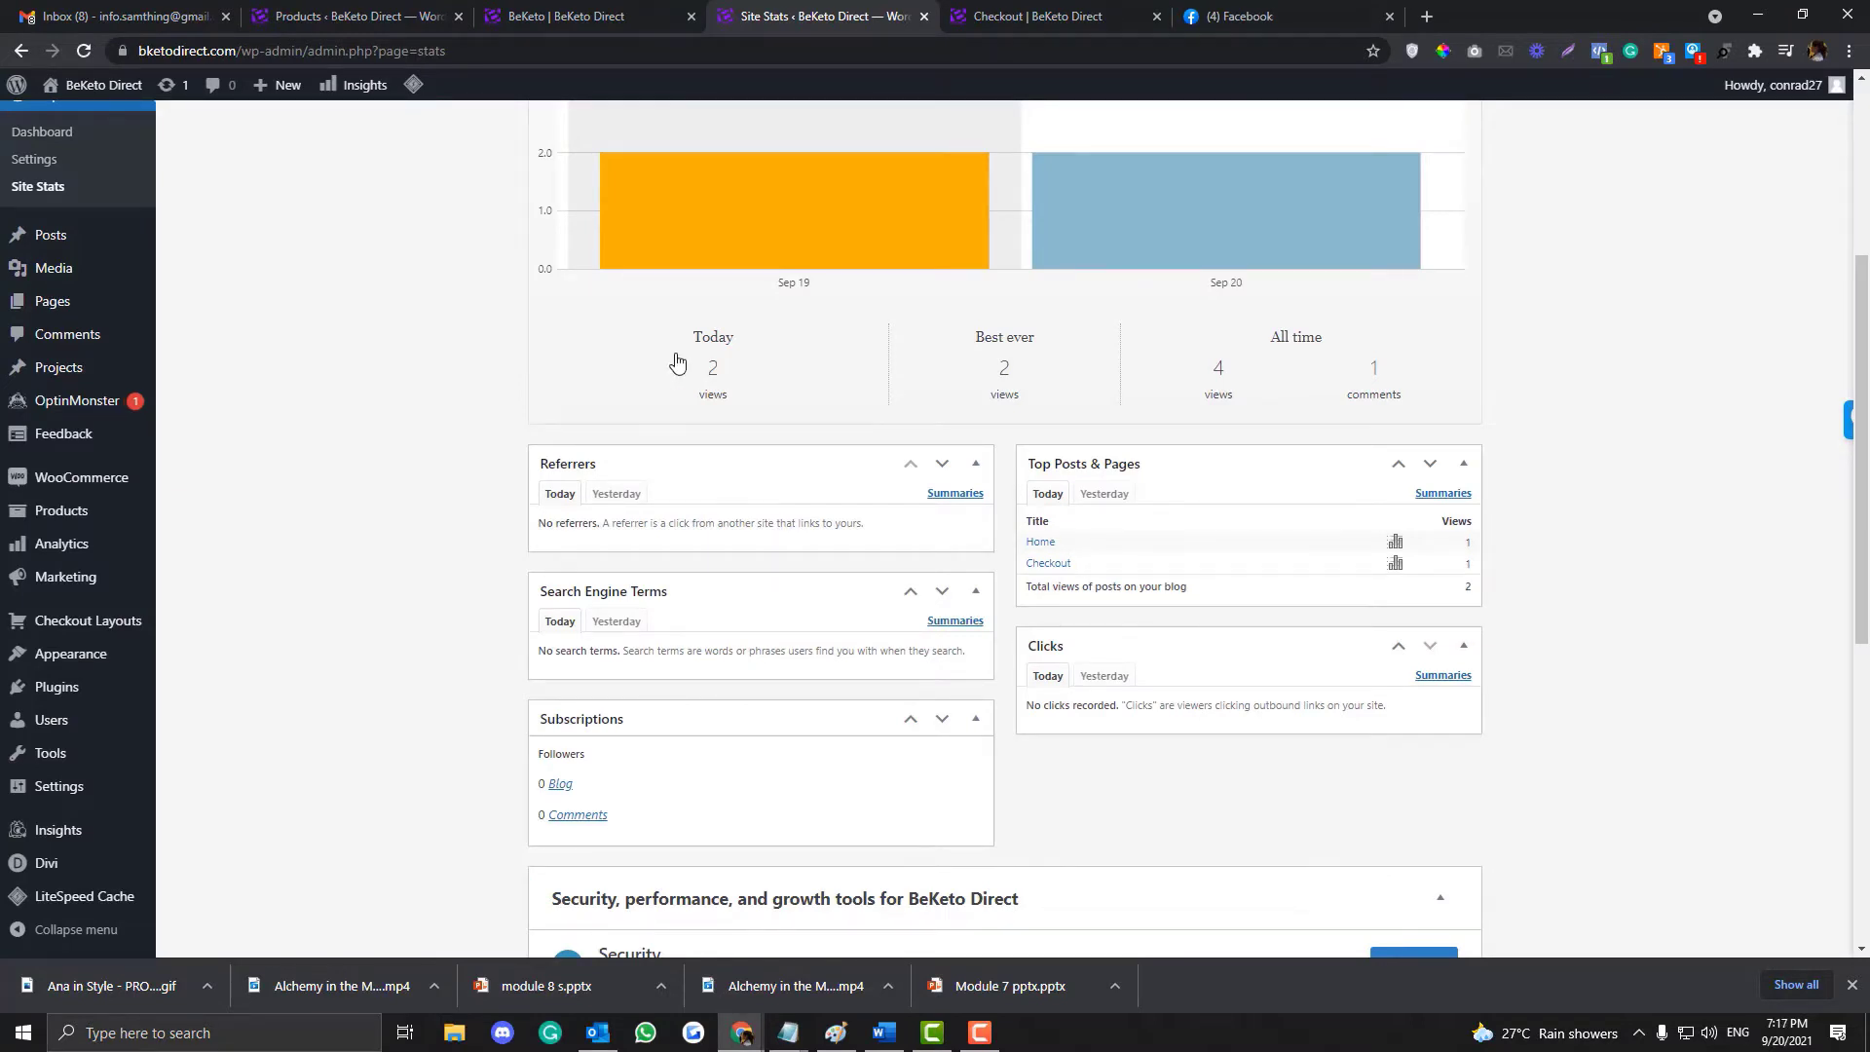
Step: Open All Products and select BeKeto's product ID 63010
drag(600, 20, 830, 15)
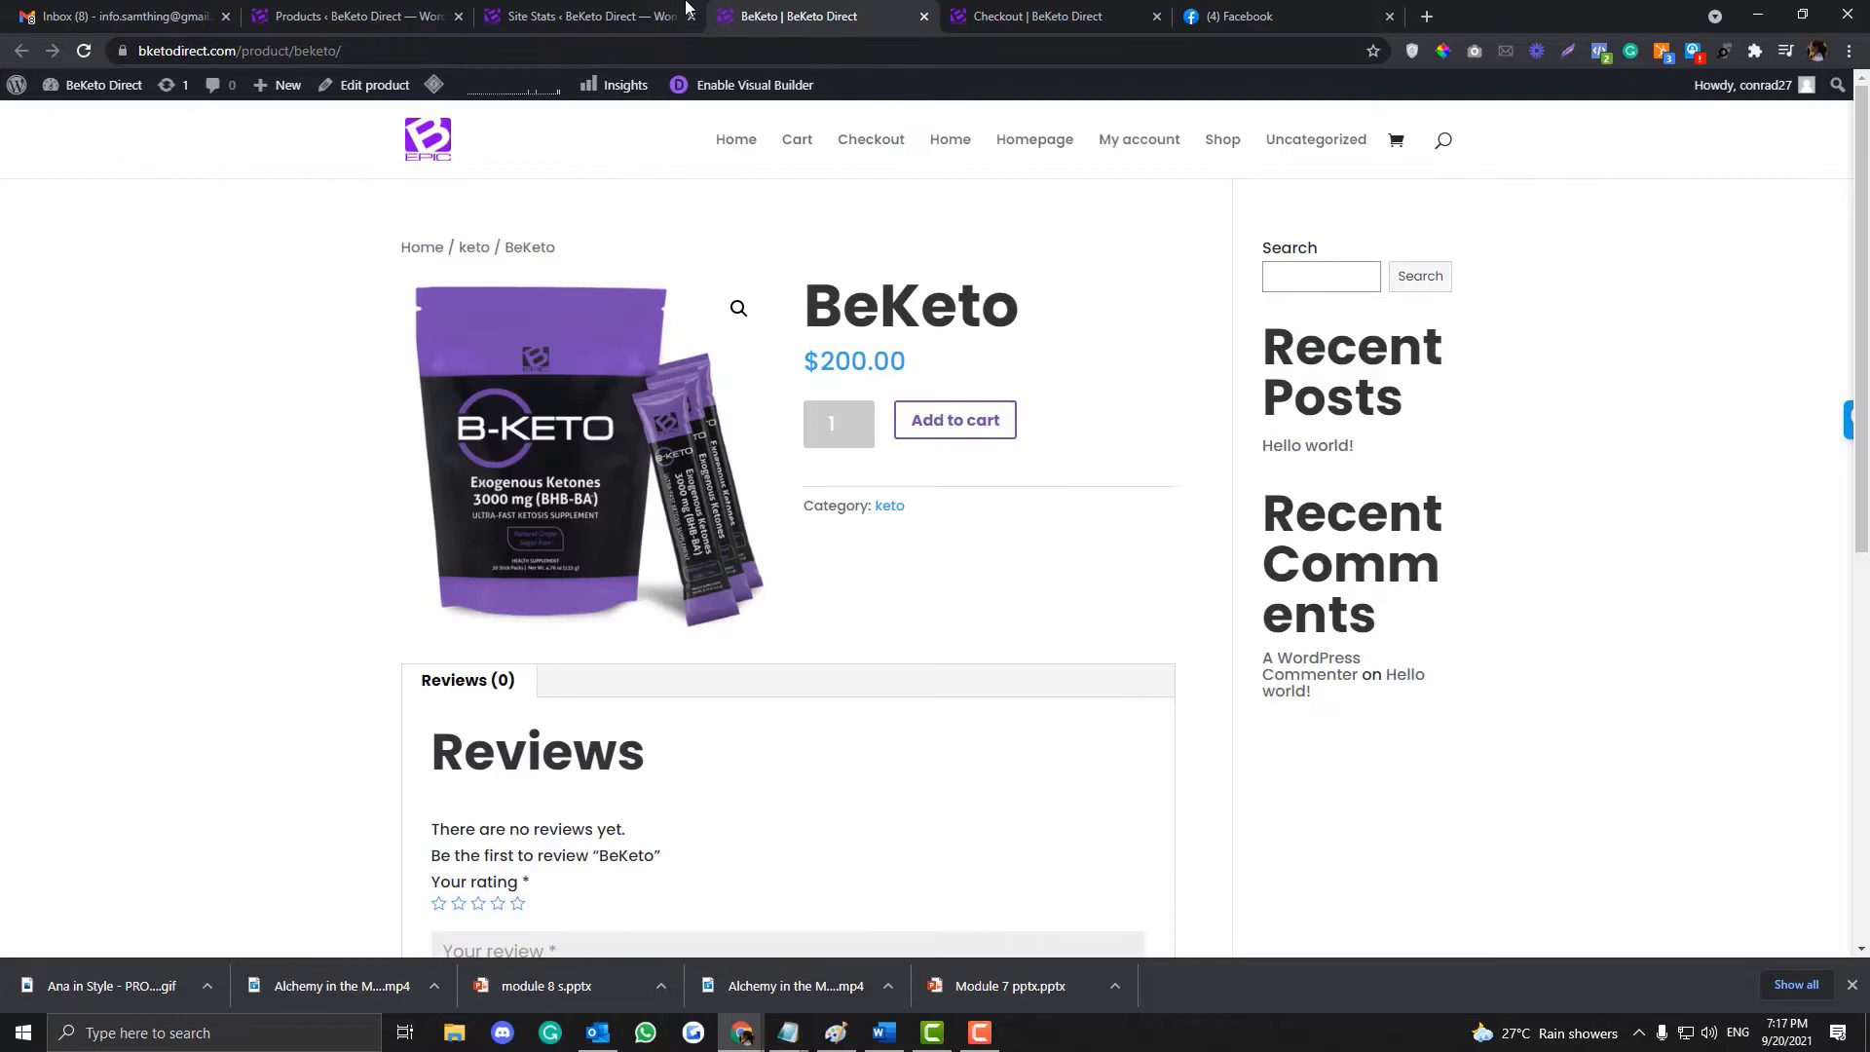
click(684, 9)
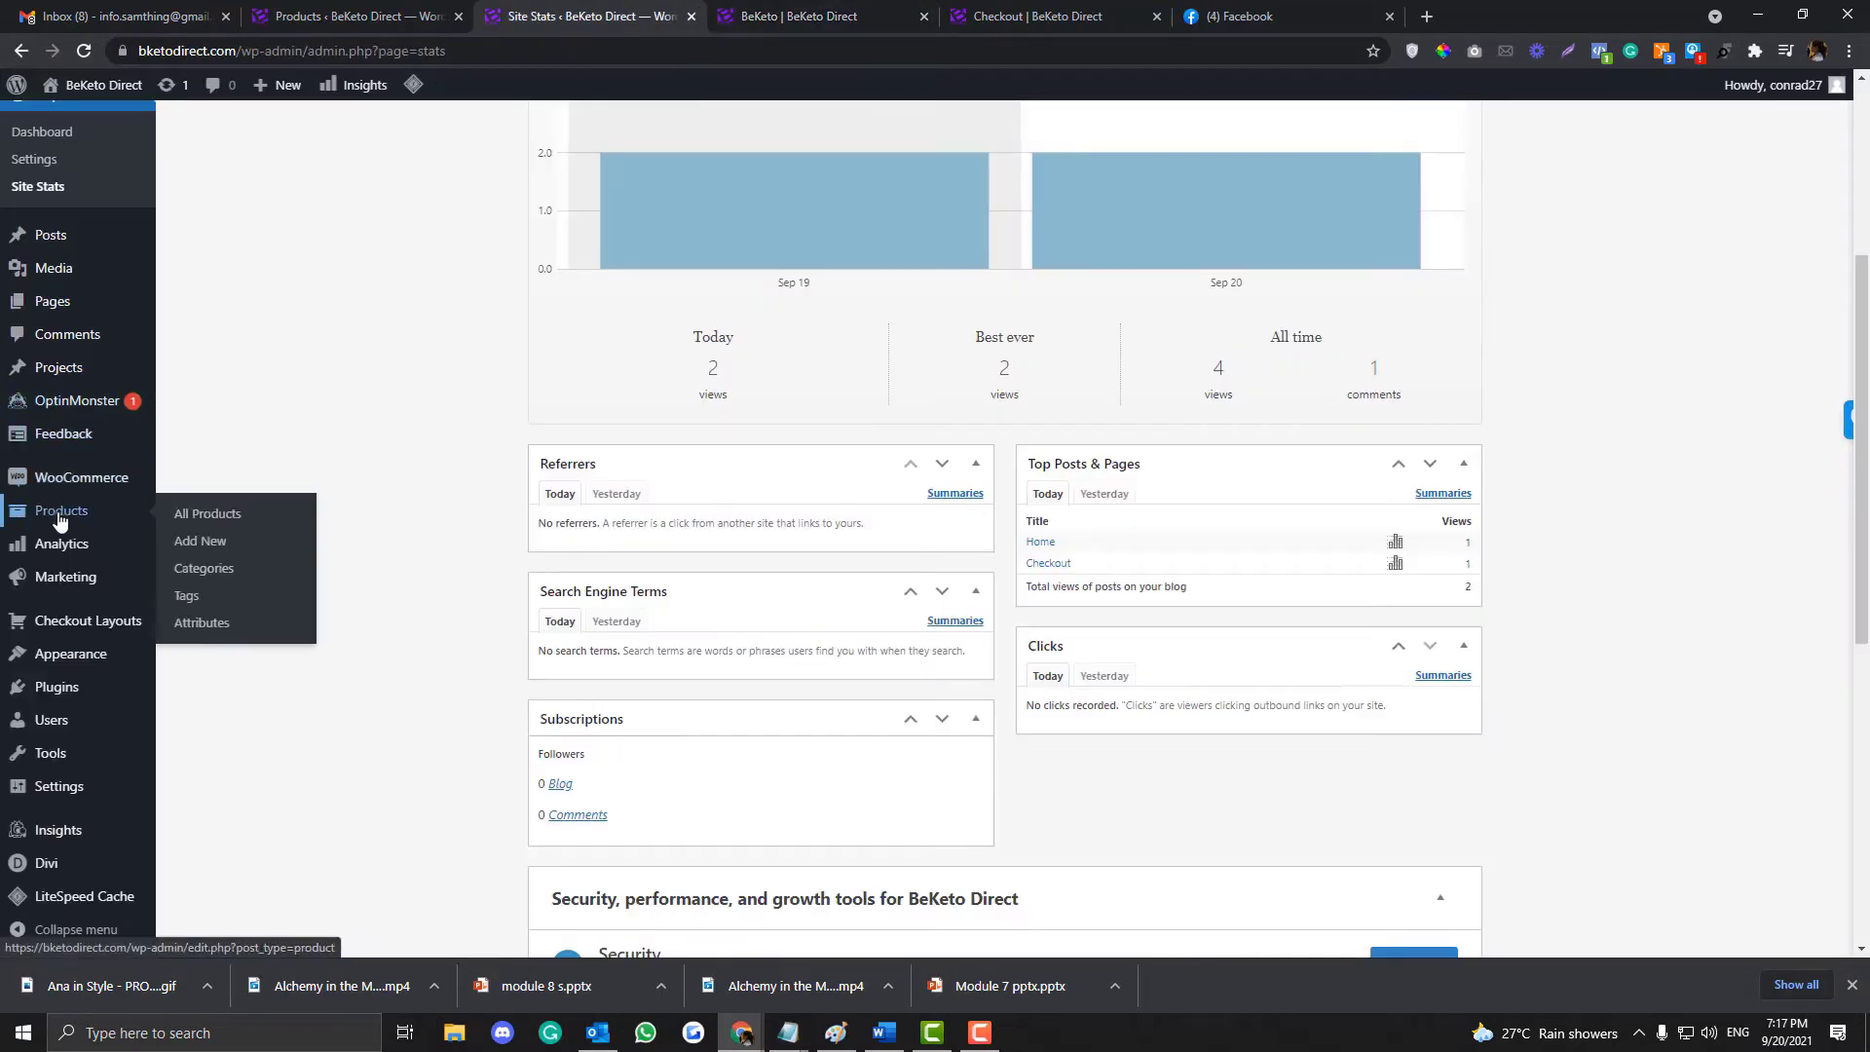
click(187, 517)
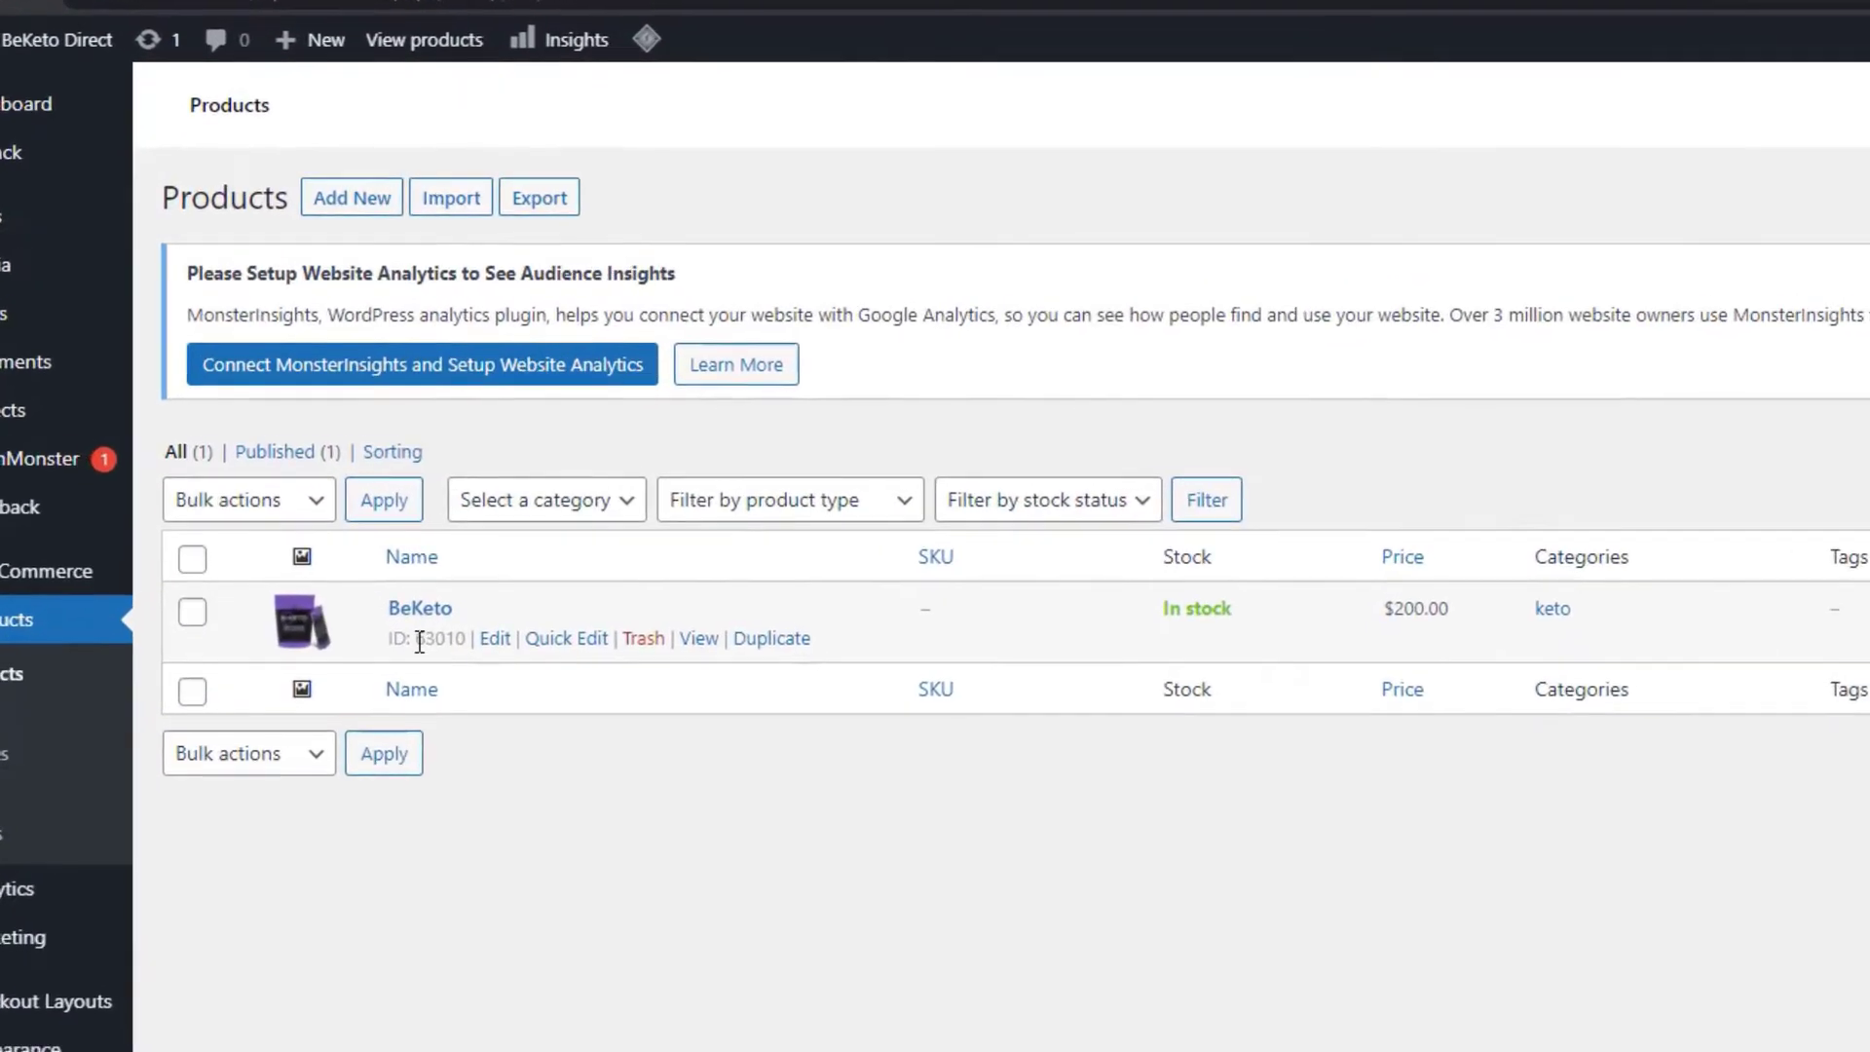
double_click(378, 495)
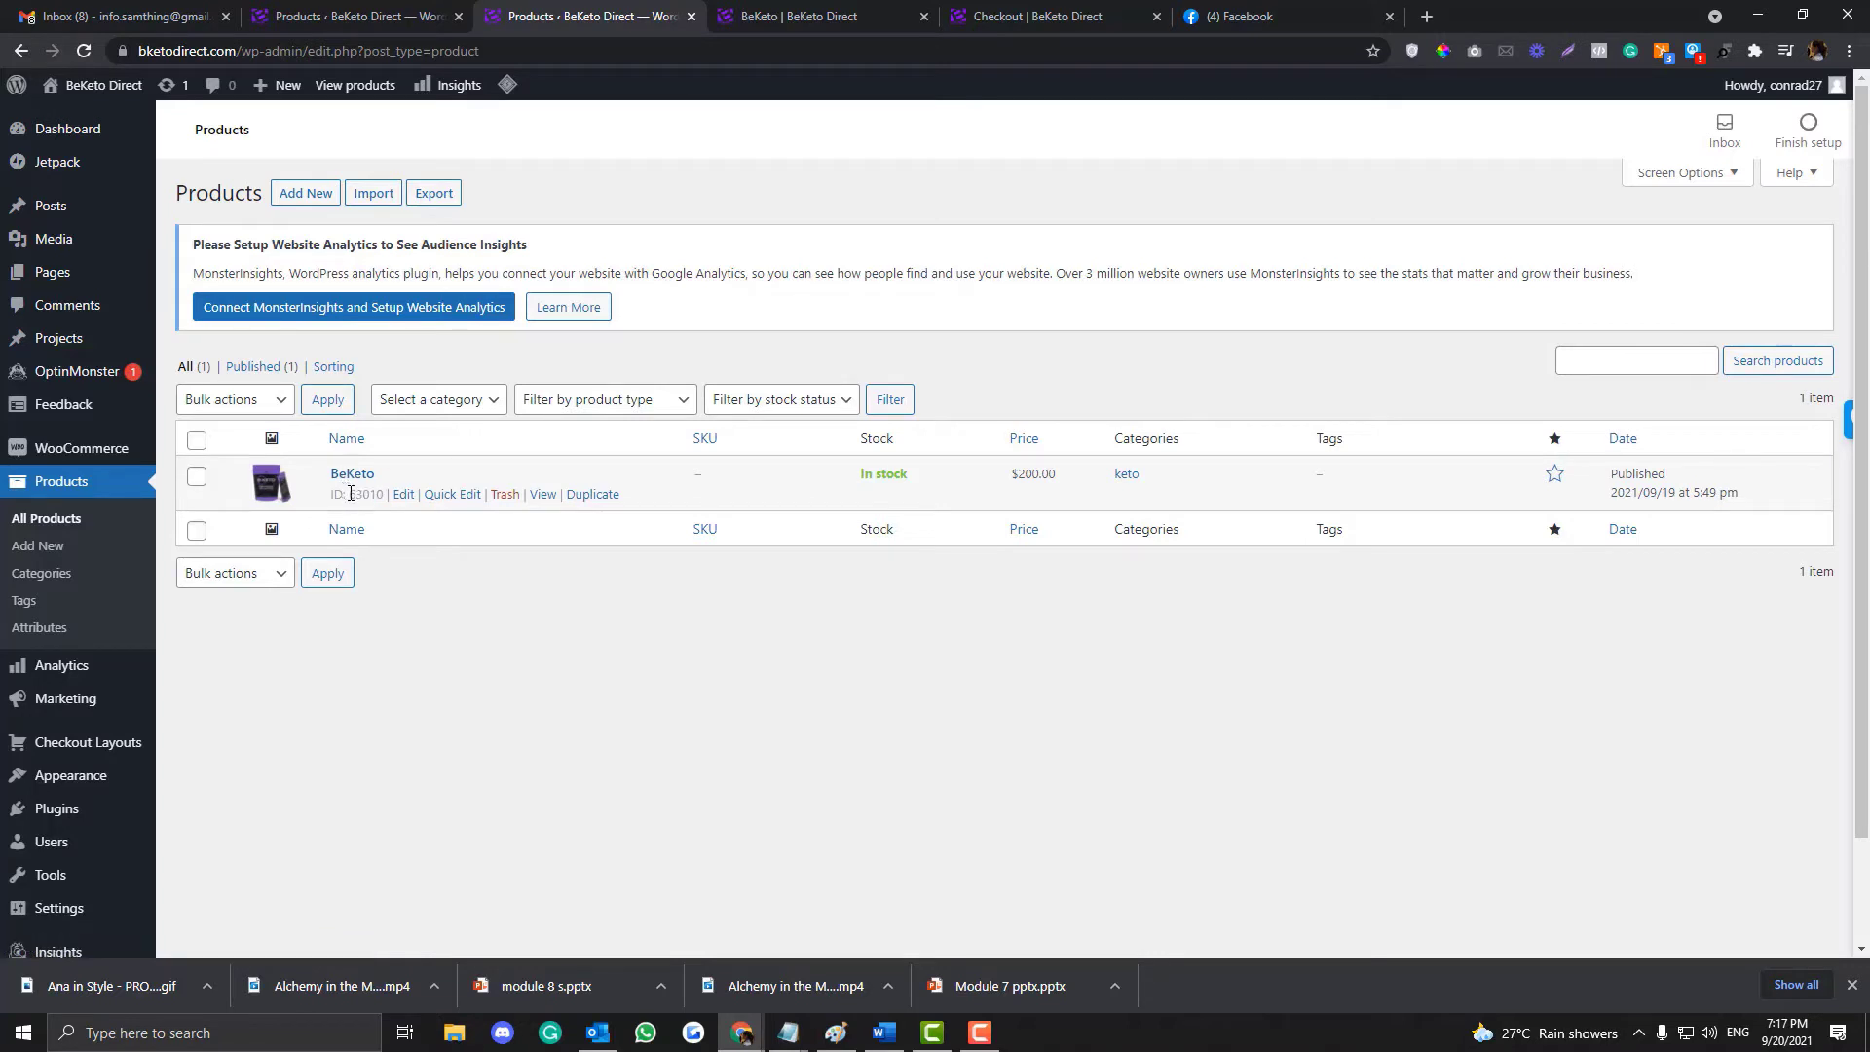
Step: Reload the BeKeto product page and open the home page in the Visual Builder
click(876, 11)
click(409, 134)
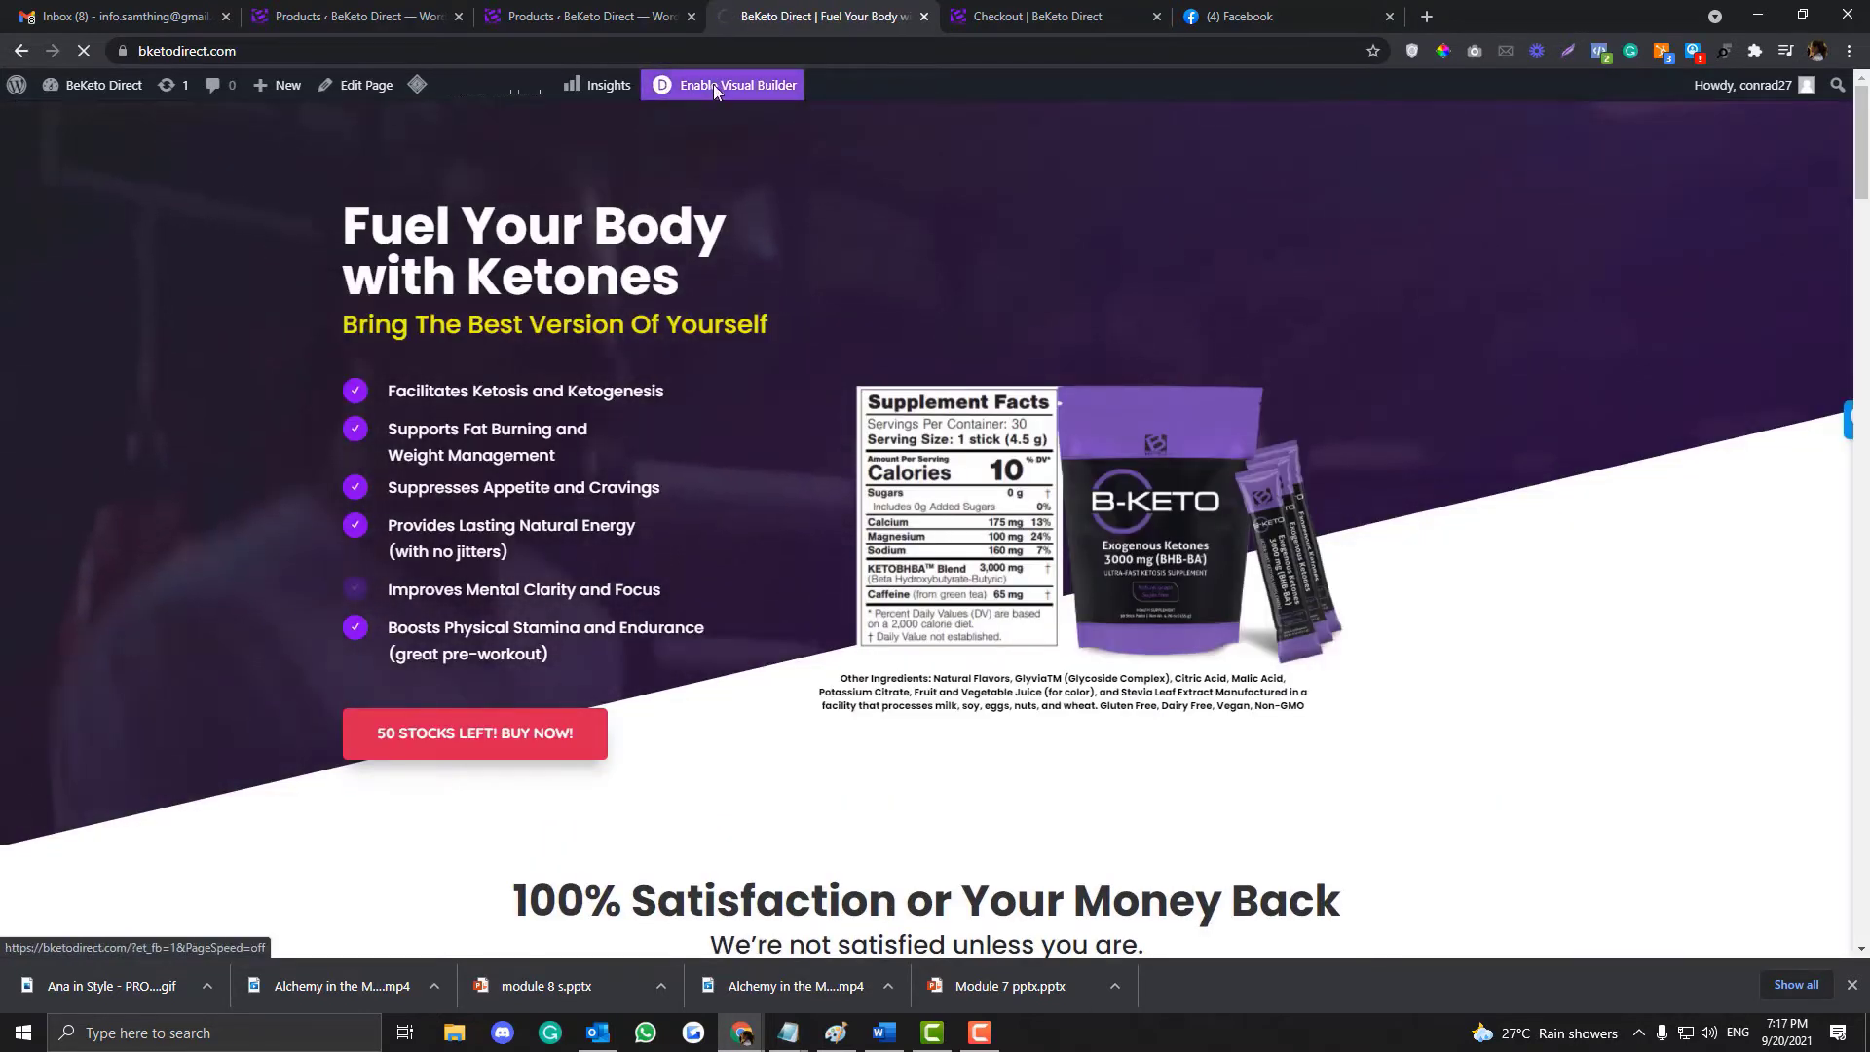
click(713, 84)
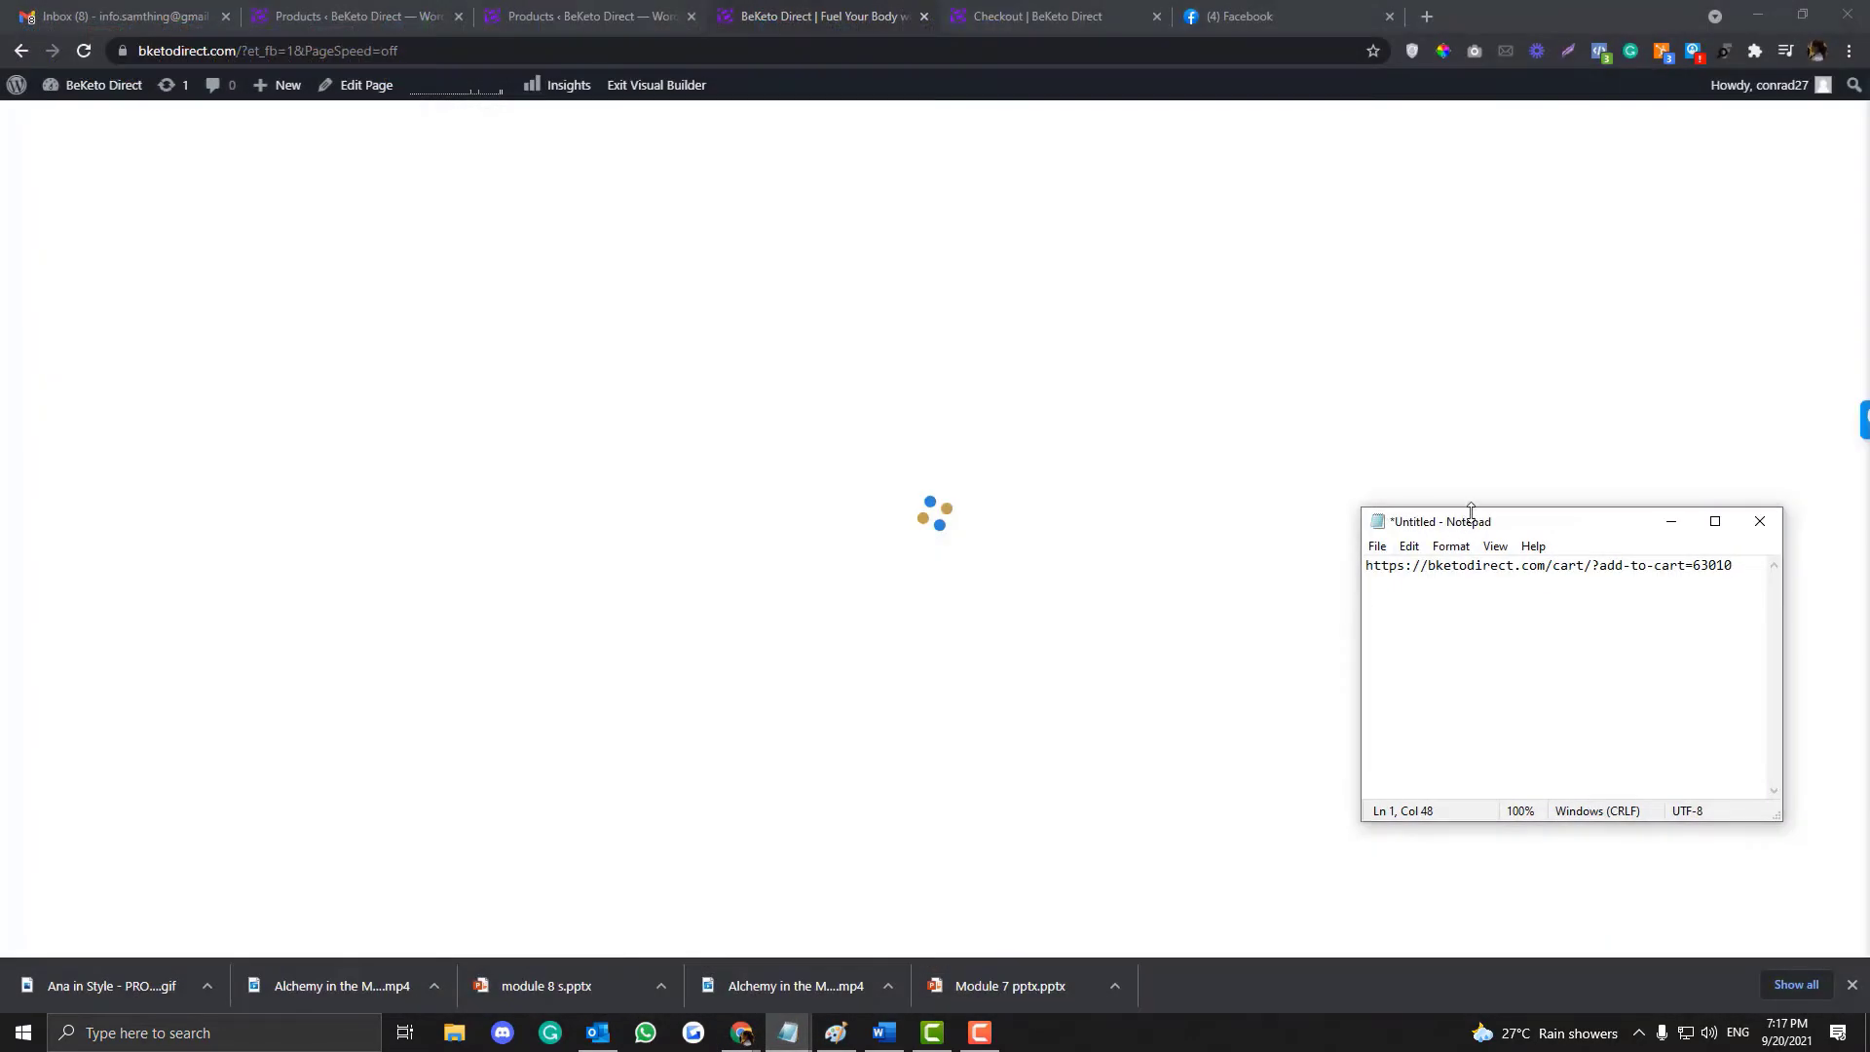
Step: In Notepad, check the add-to-cart=63010 part of the cart URL and copy the whole URL
drag(1470, 509, 1389, 512)
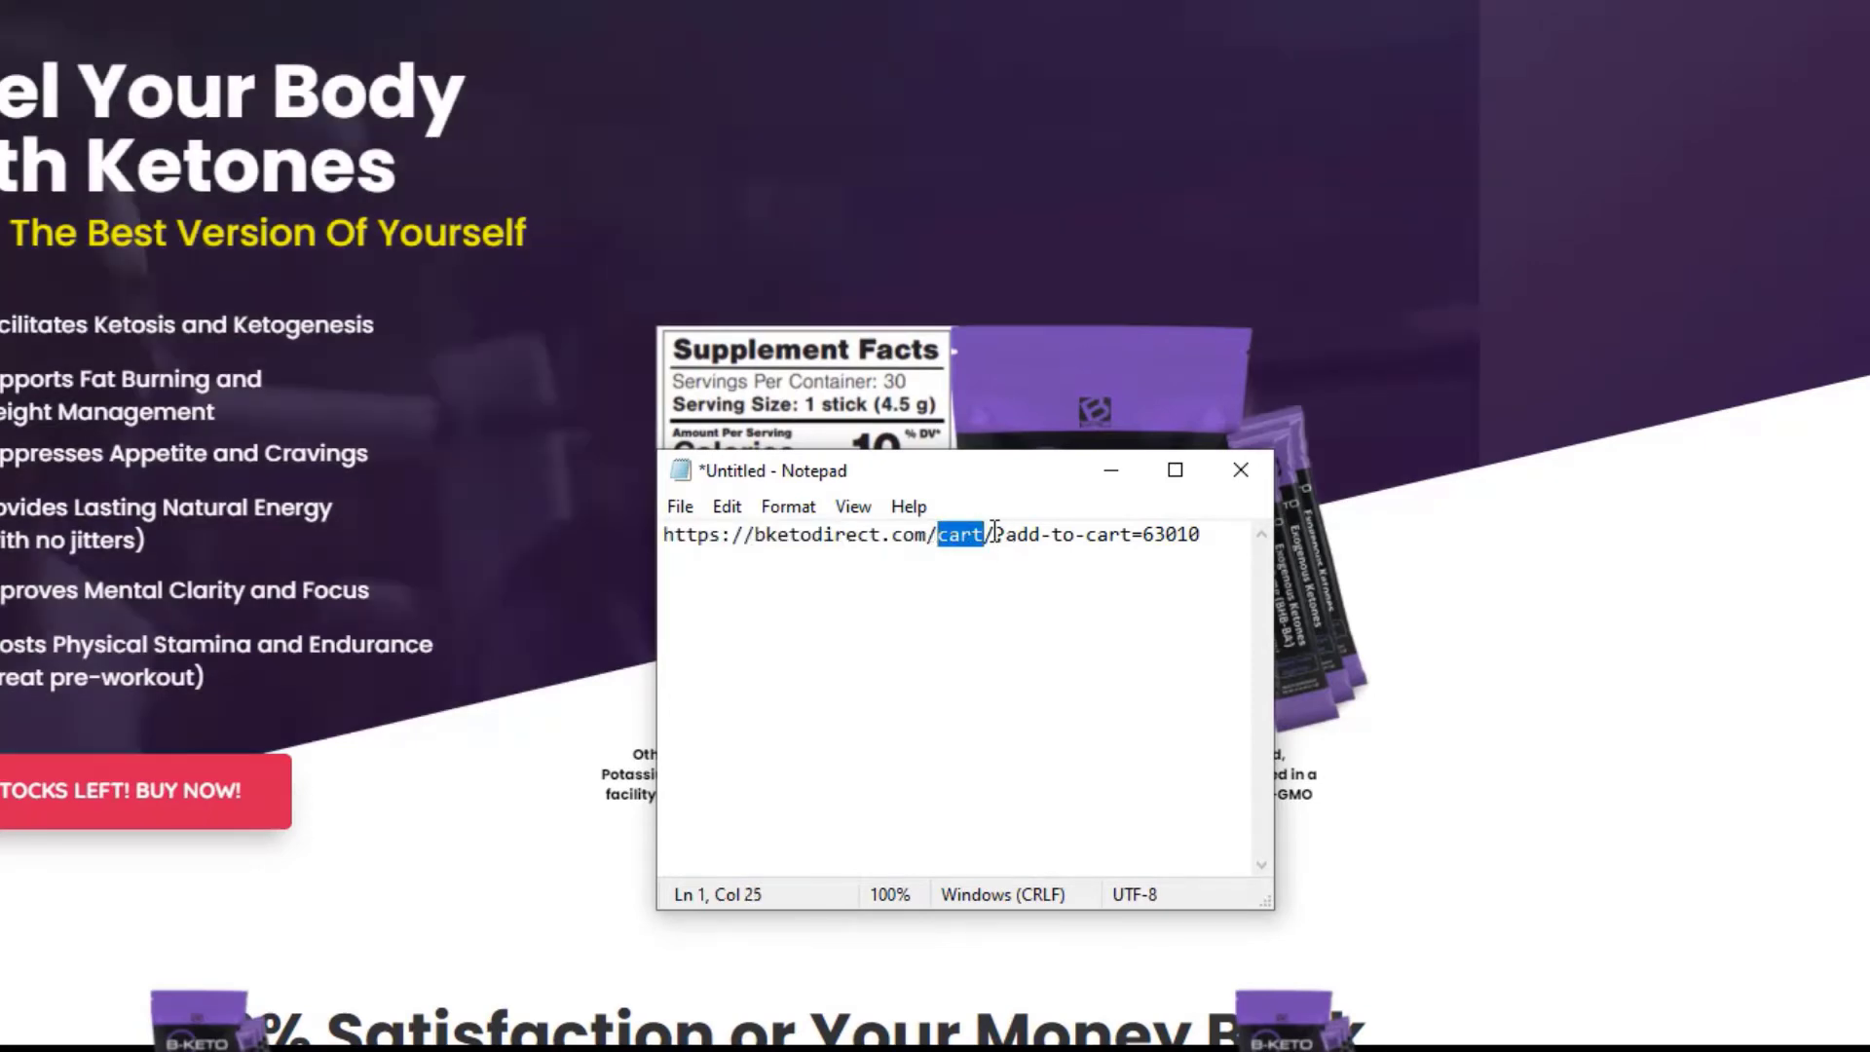
drag(996, 534, 981, 536)
click(1006, 534)
click(999, 535)
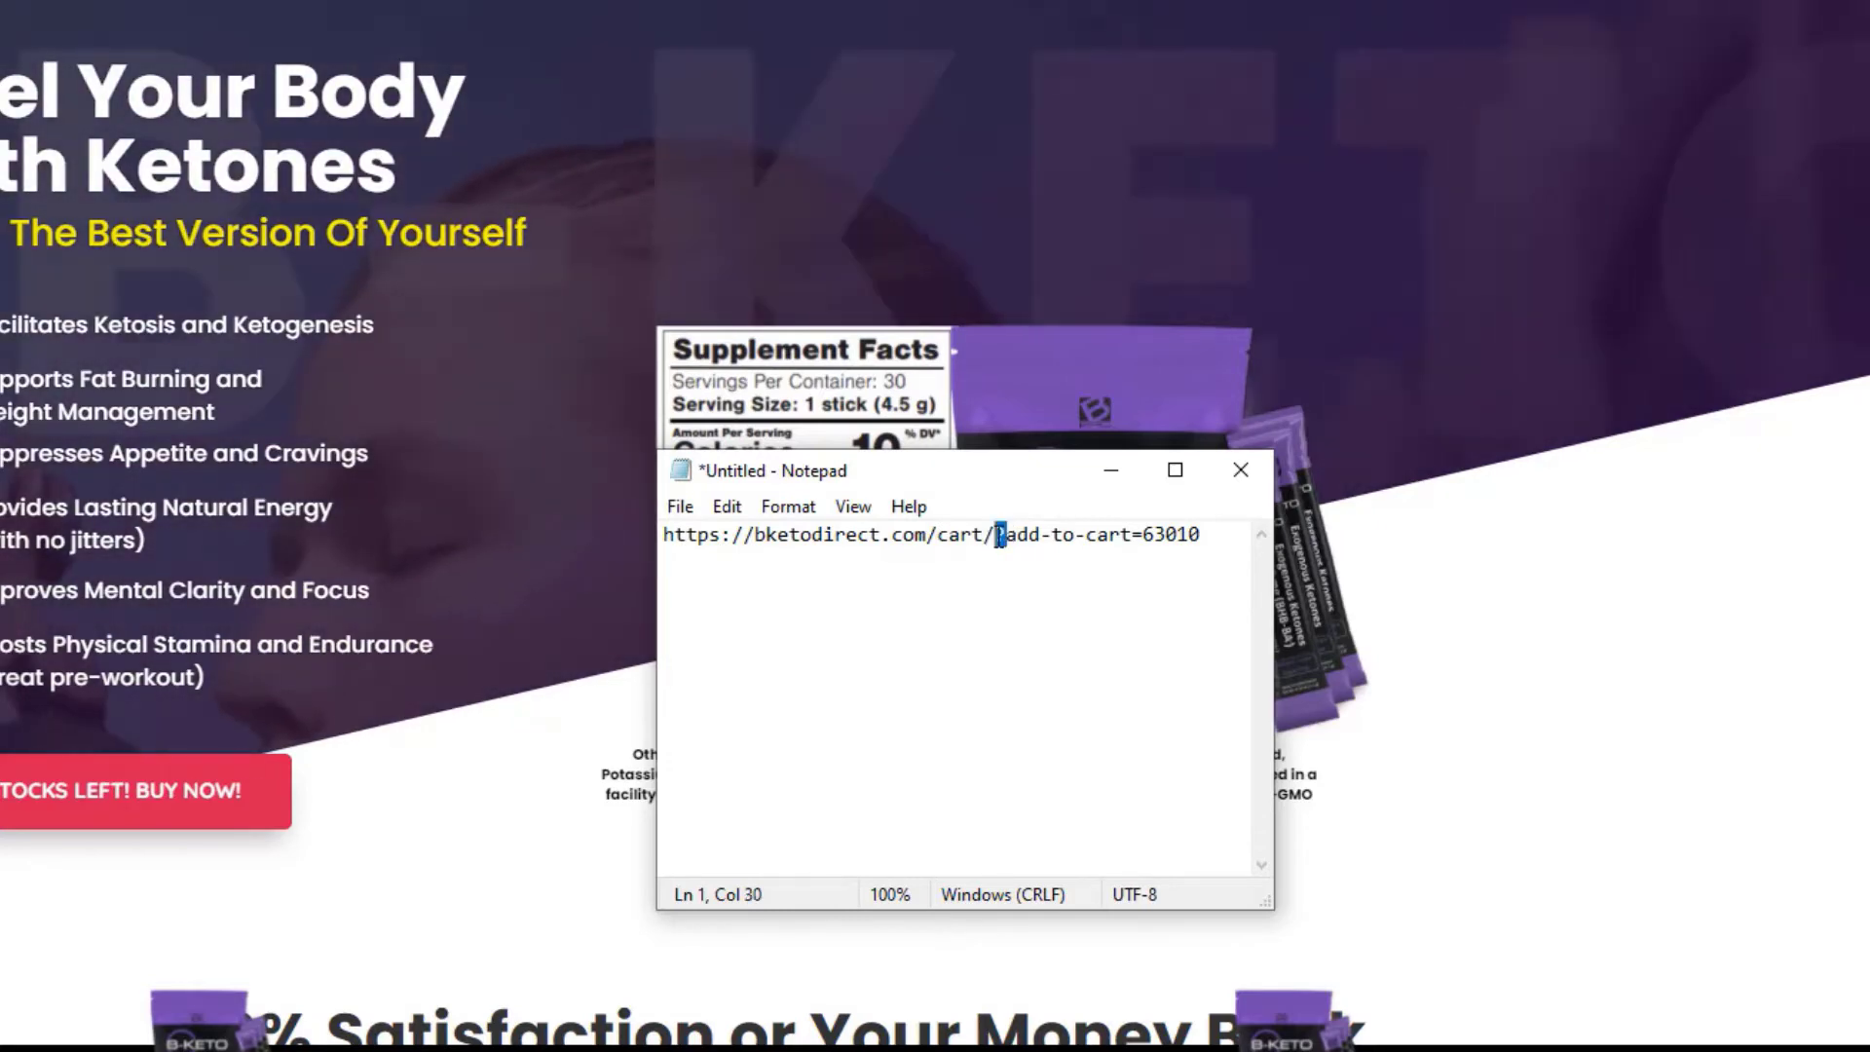
click(1018, 535)
key(Right)
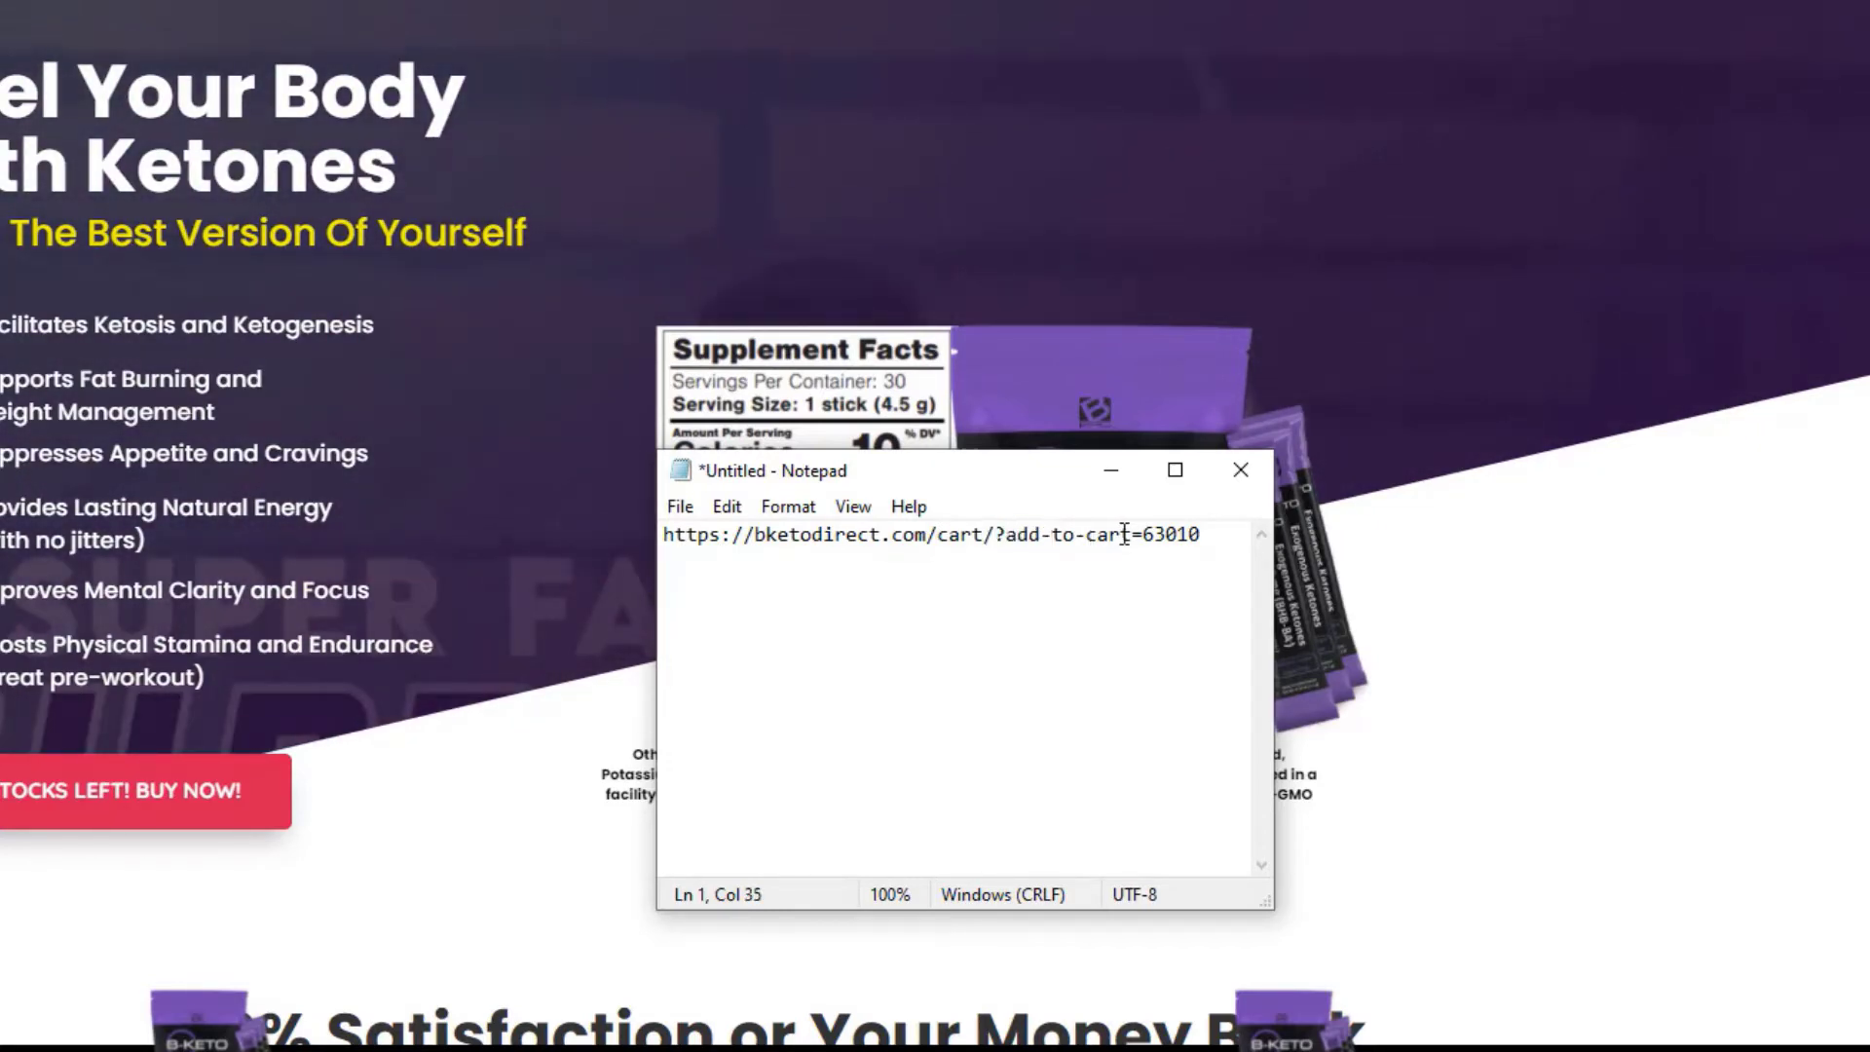
key(Right)
key(Right)
drag(1148, 534, 1207, 535)
click(1208, 535)
key(ctrl+a)
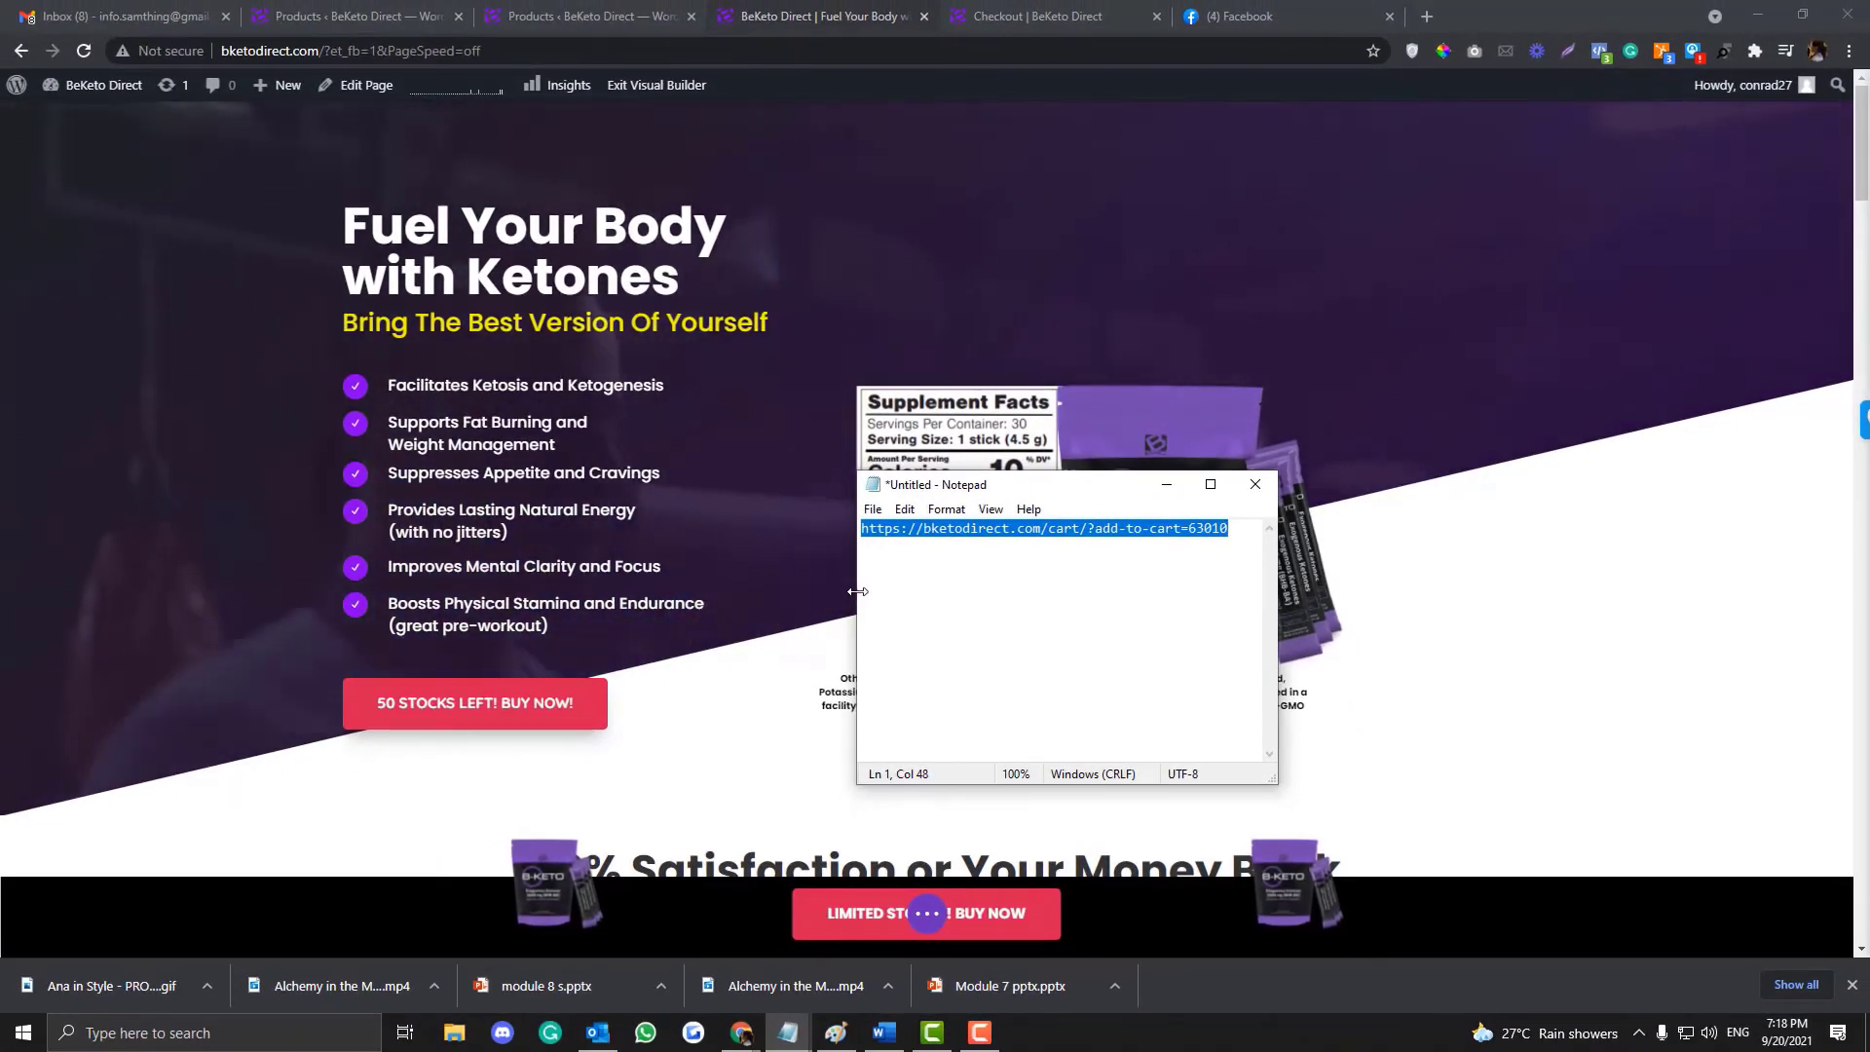
click(860, 592)
drag(859, 591, 750, 591)
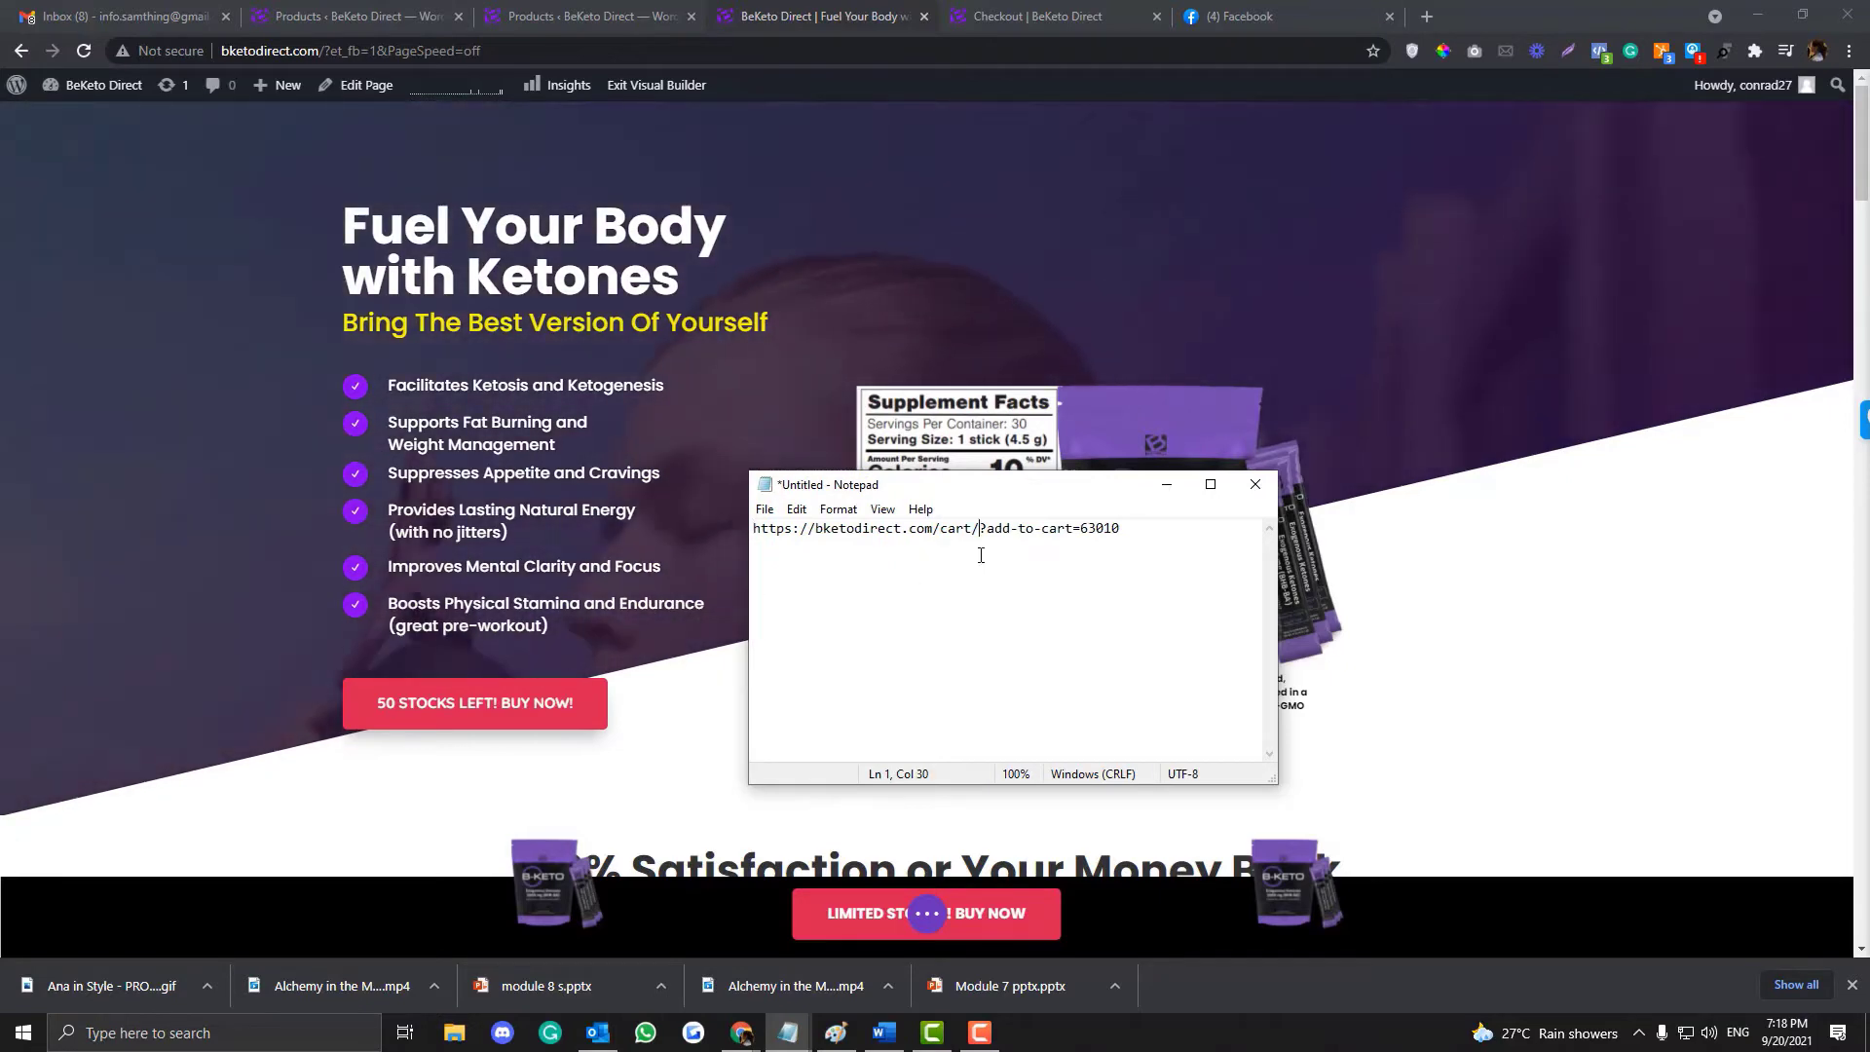
key(ctrl+a)
key(ctrl+c)
Step: Paste the cart URL as the hero buy button's link and confirm it
click(721, 672)
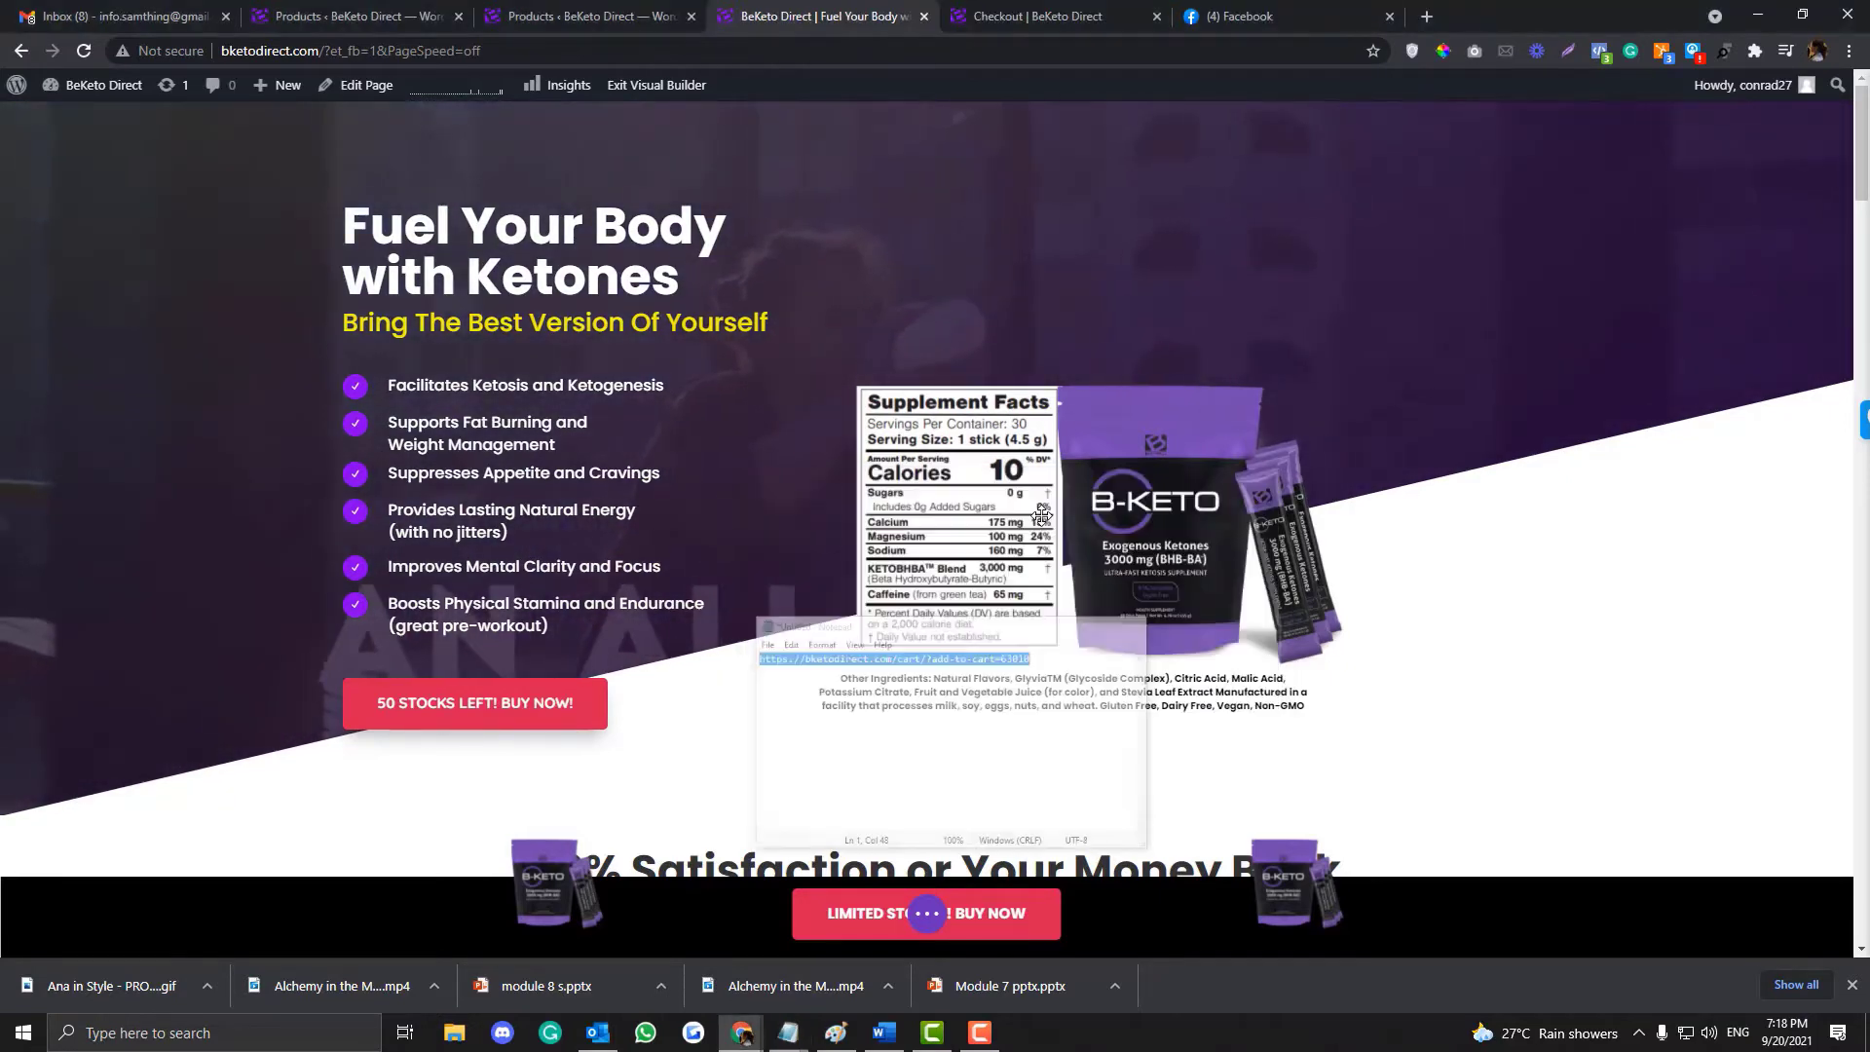
click(541, 688)
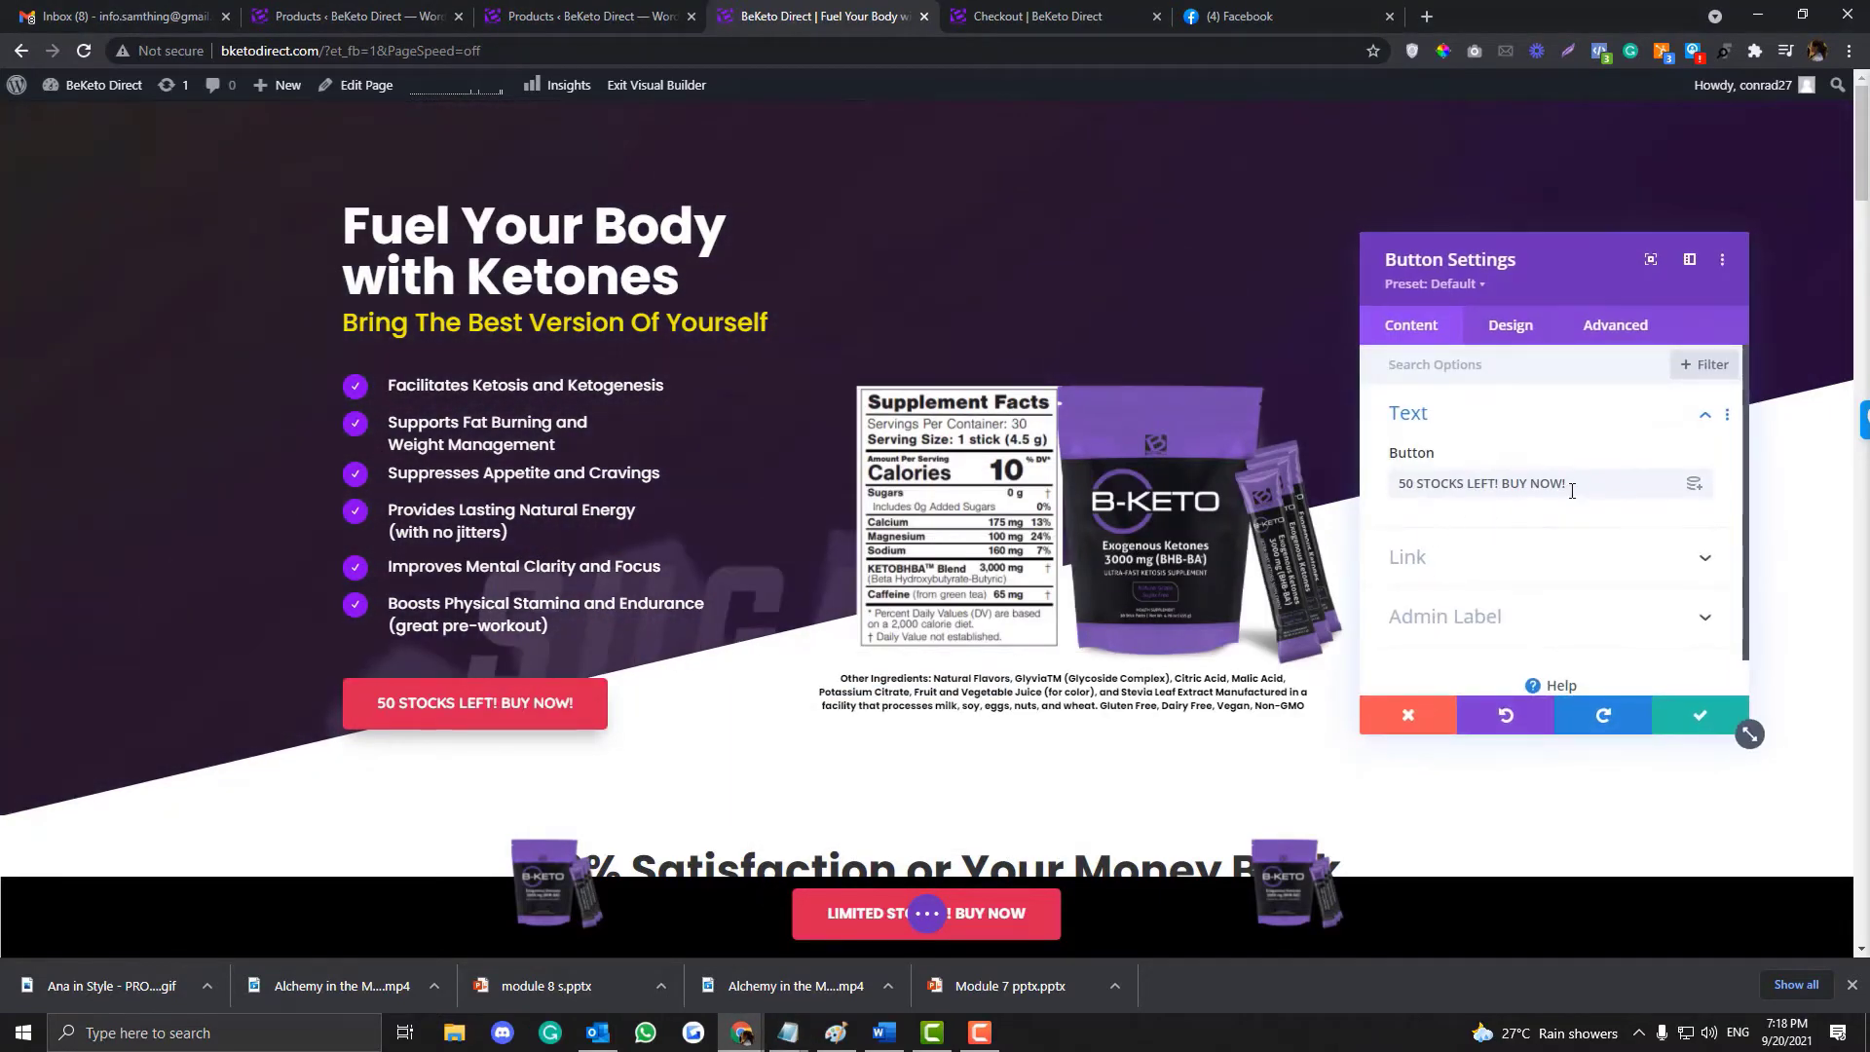
click(1516, 551)
click(1694, 443)
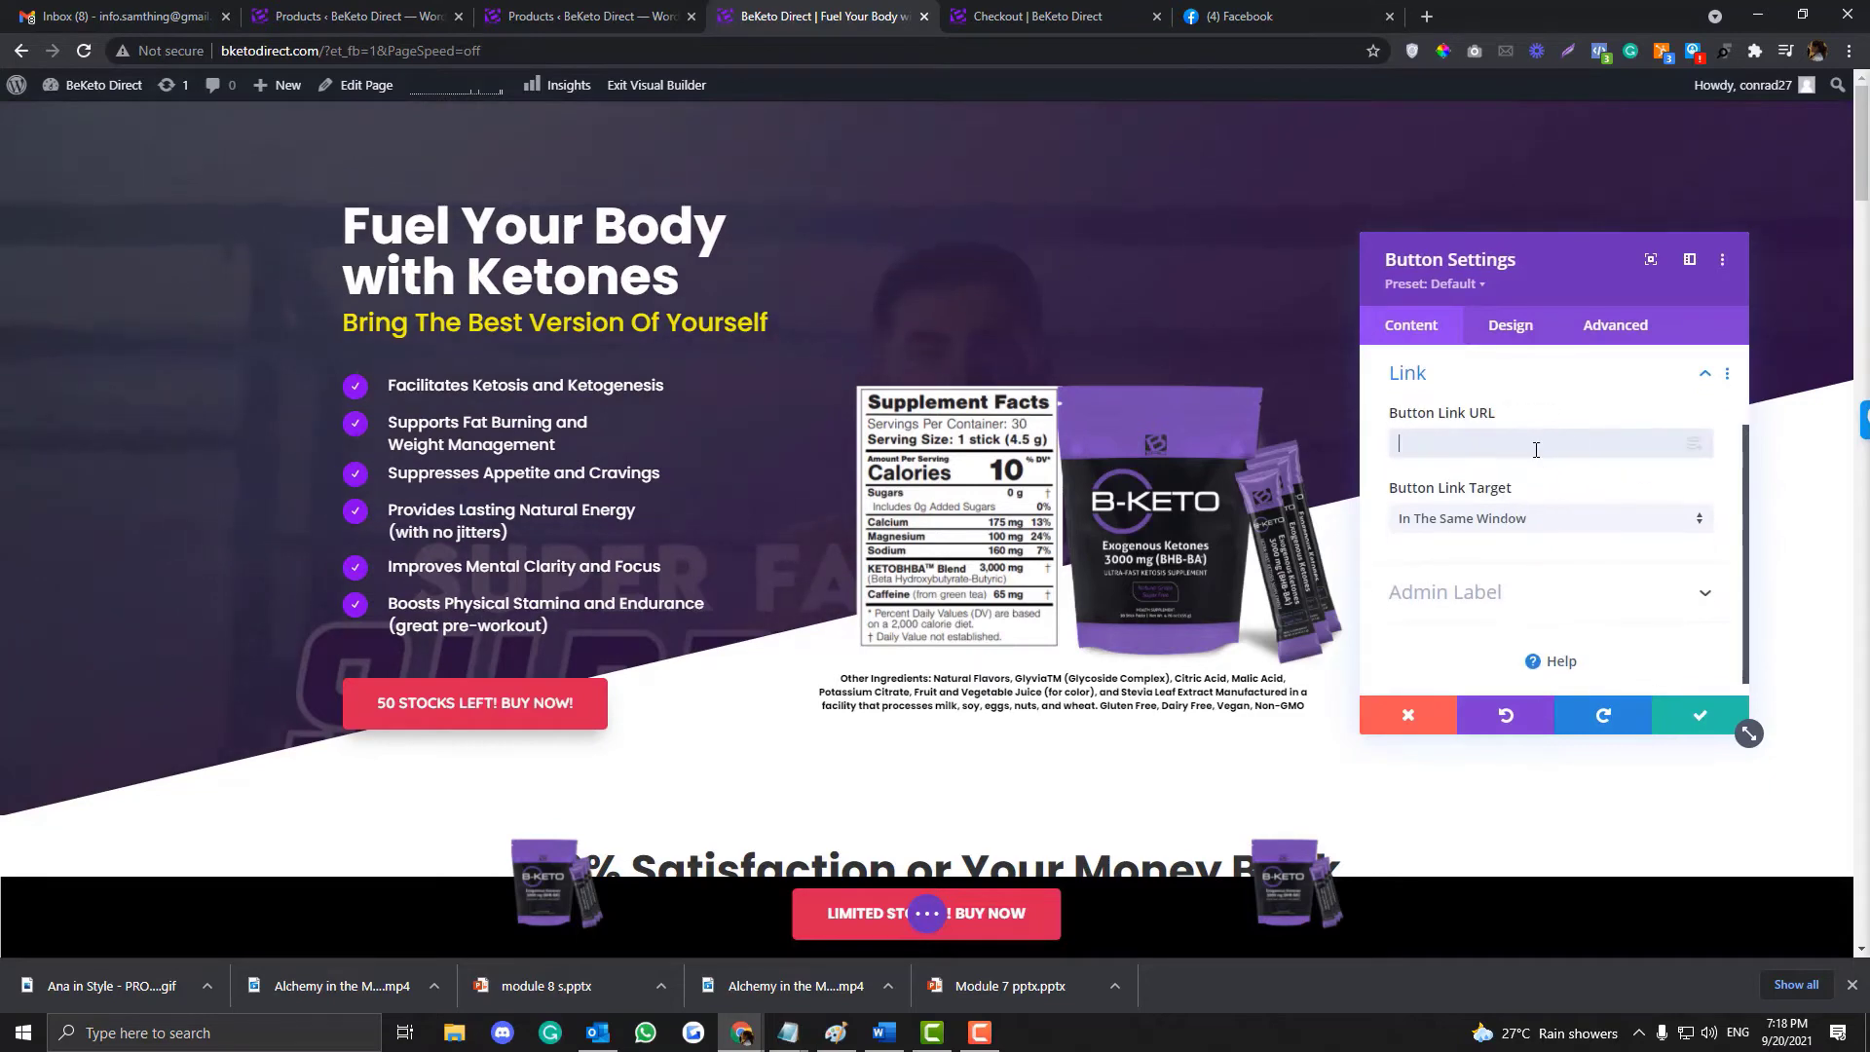
key(ctrl+v)
click(1699, 715)
scroll(872, 721, down, 4)
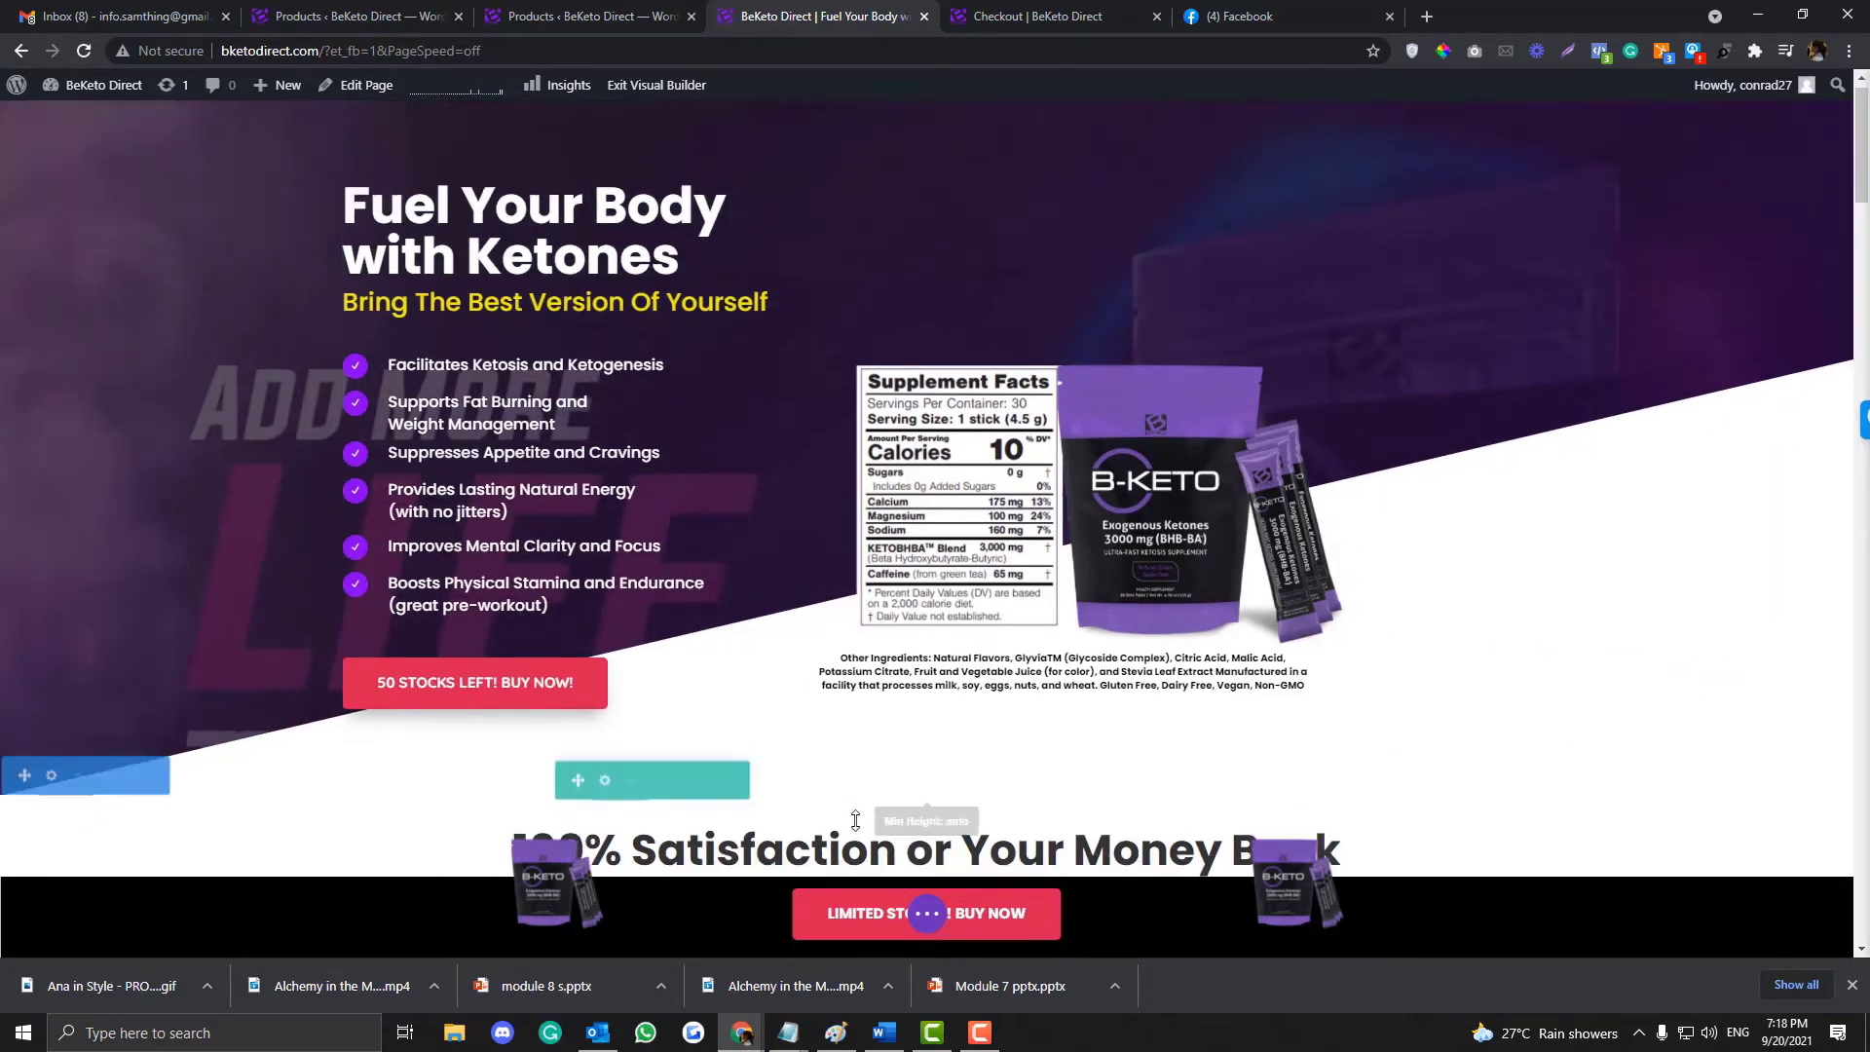
scroll(872, 721, down, 8)
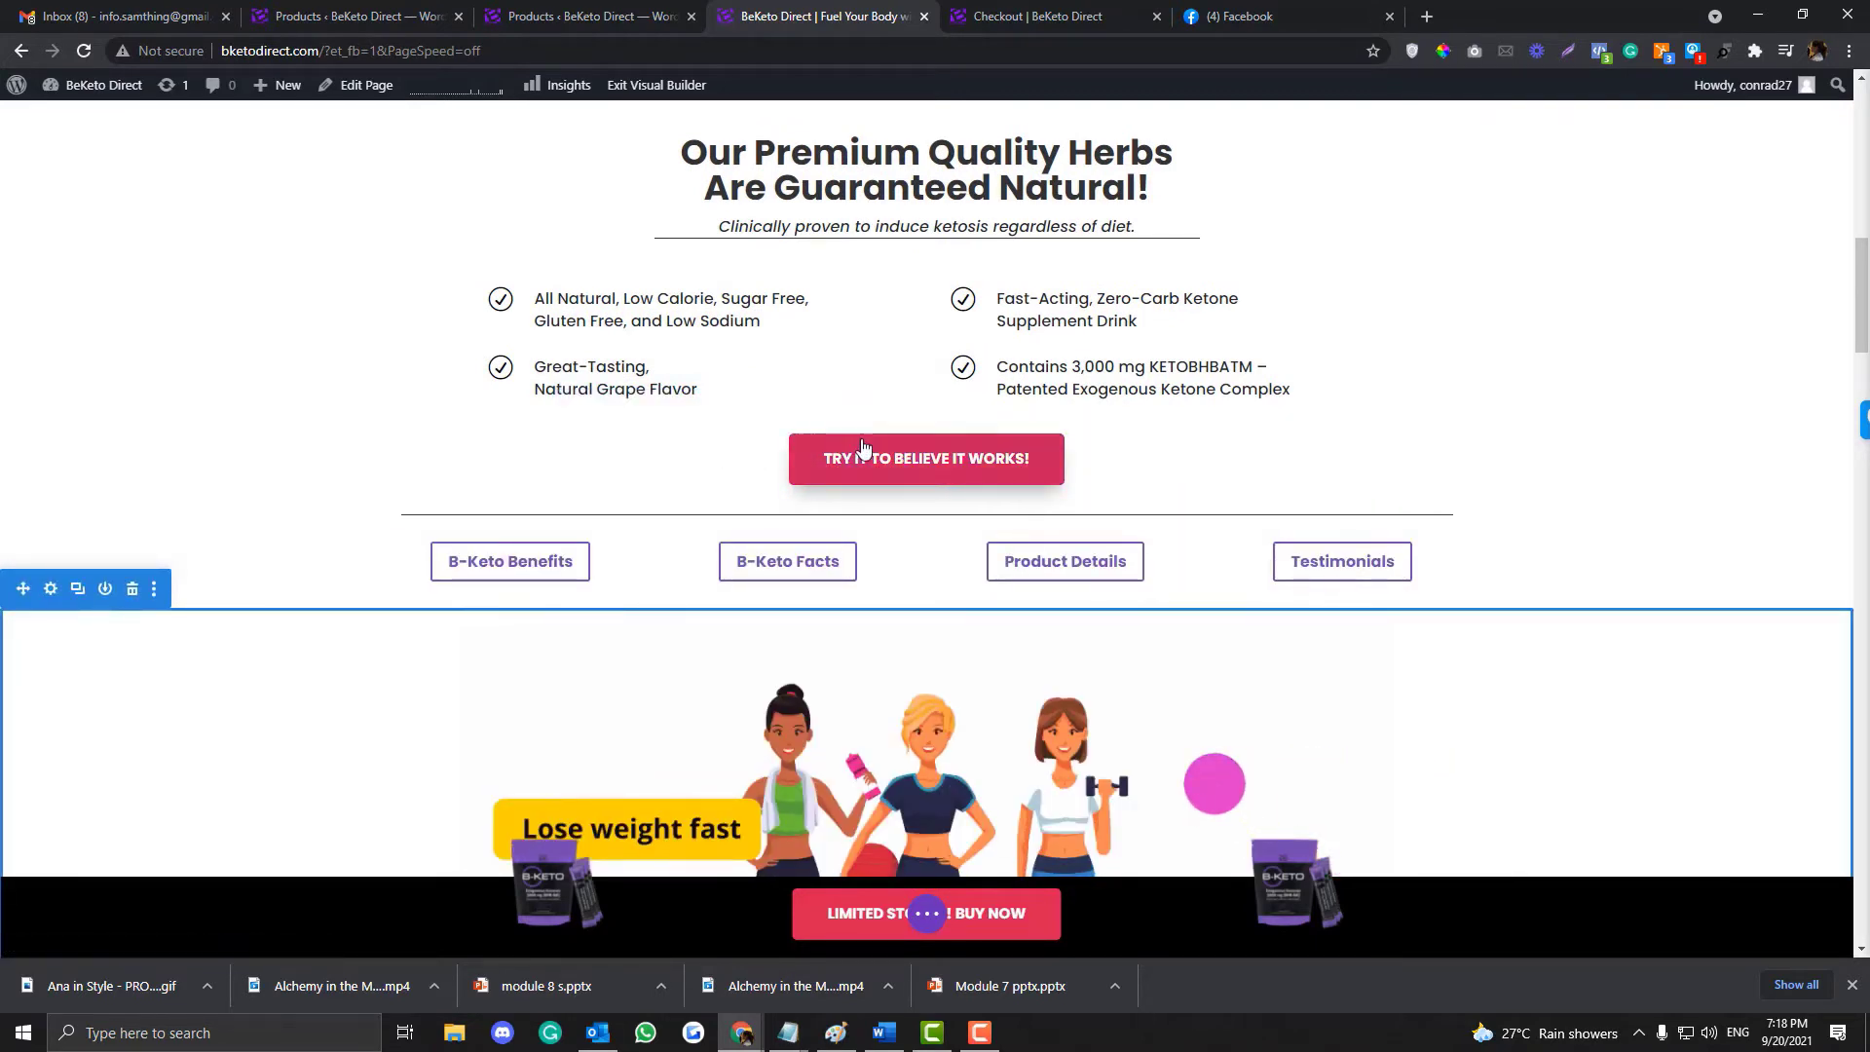
Step: Replace the TRY IT TO BELIEVE IT WORKS! button's #signupnow link with the cart URL
click(872, 438)
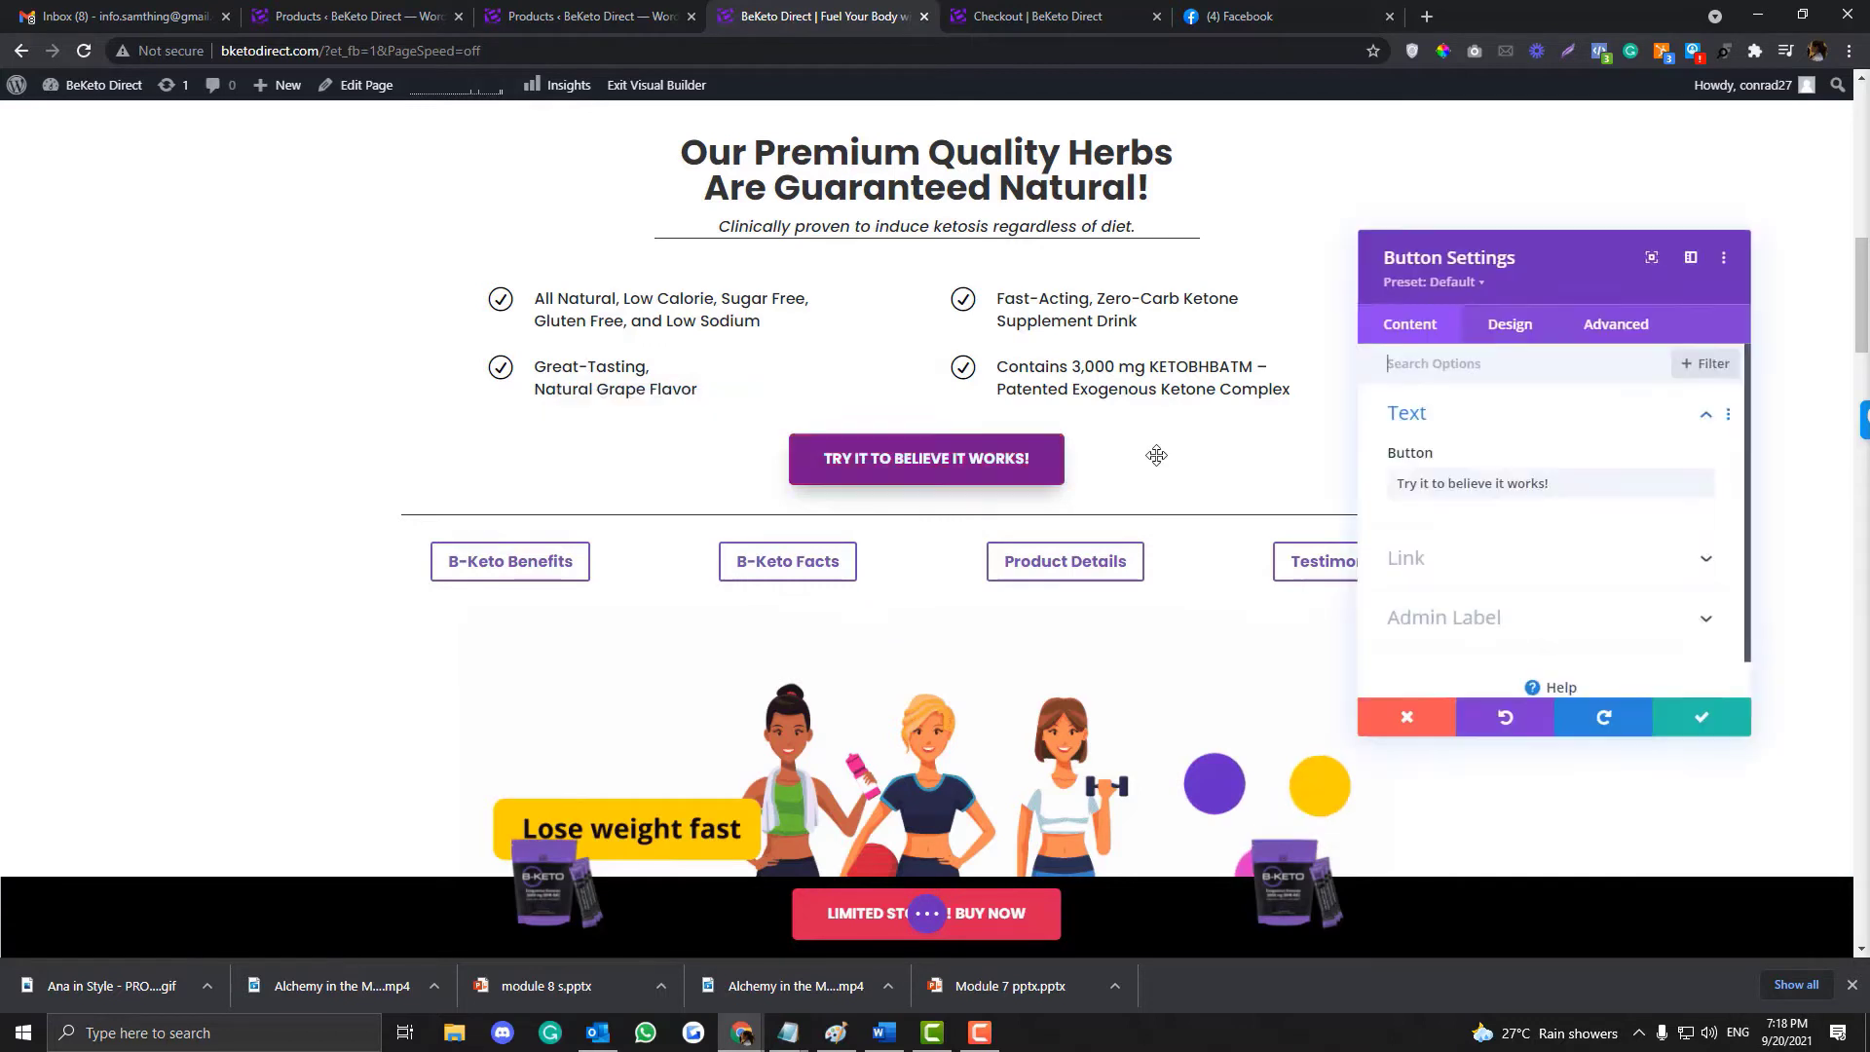
click(1408, 557)
triple_click(1442, 443)
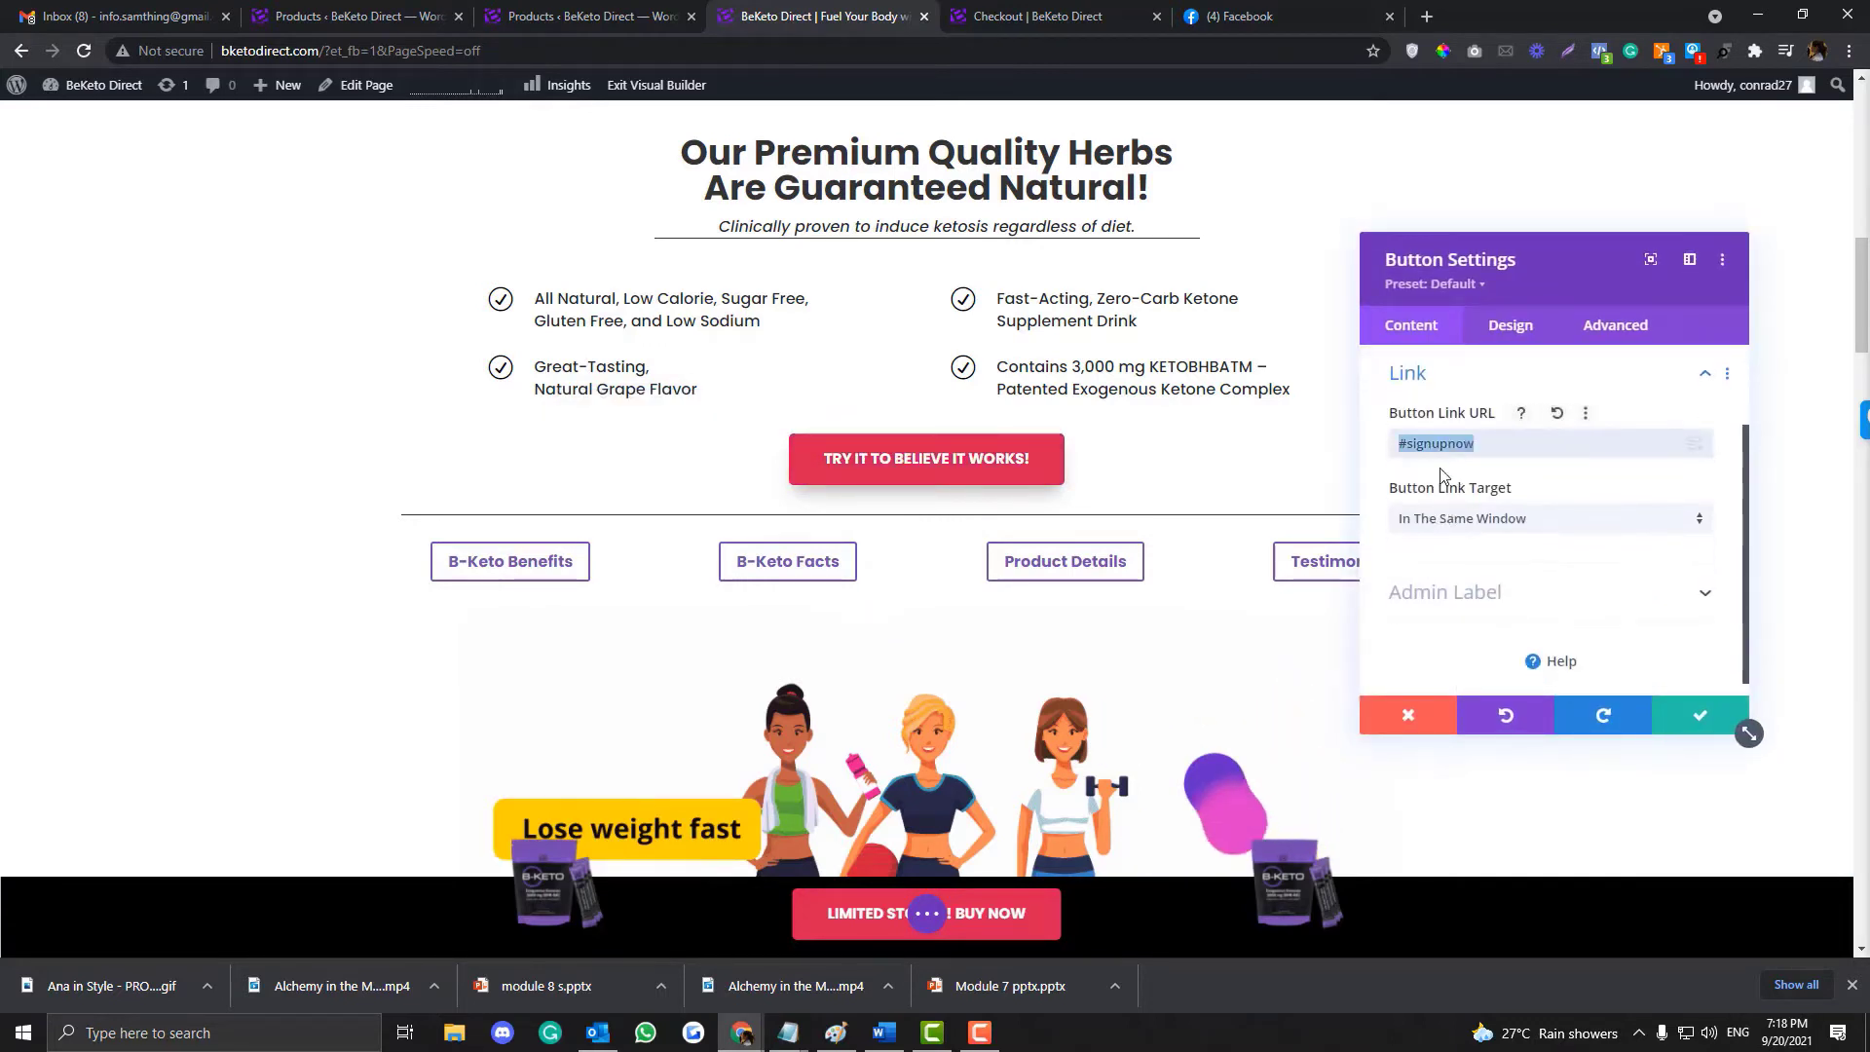
text(https://bketodirect.com/cart/?add-to-cart=63010)
click(1700, 715)
scroll(974, 828, down, 3)
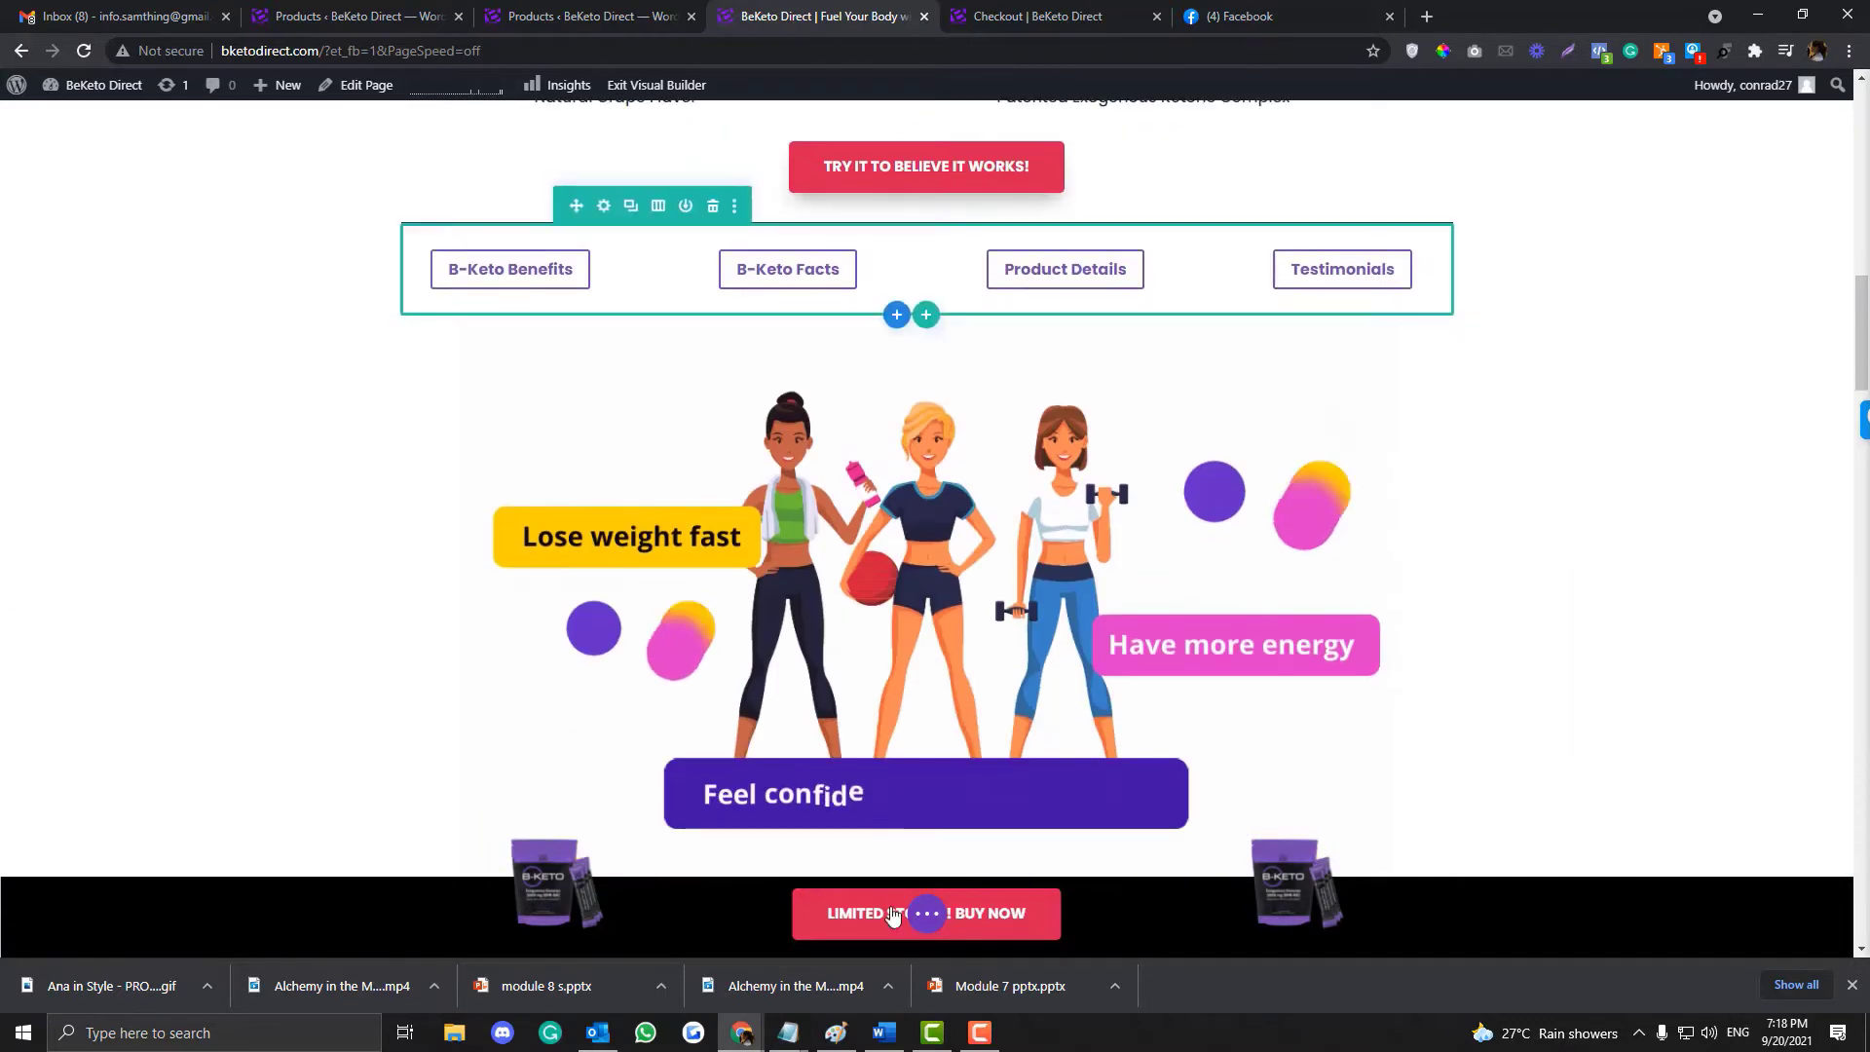
Step: Replace the sticky BUY NOW button's #signupnow link with the cart URL
click(885, 925)
click(1407, 558)
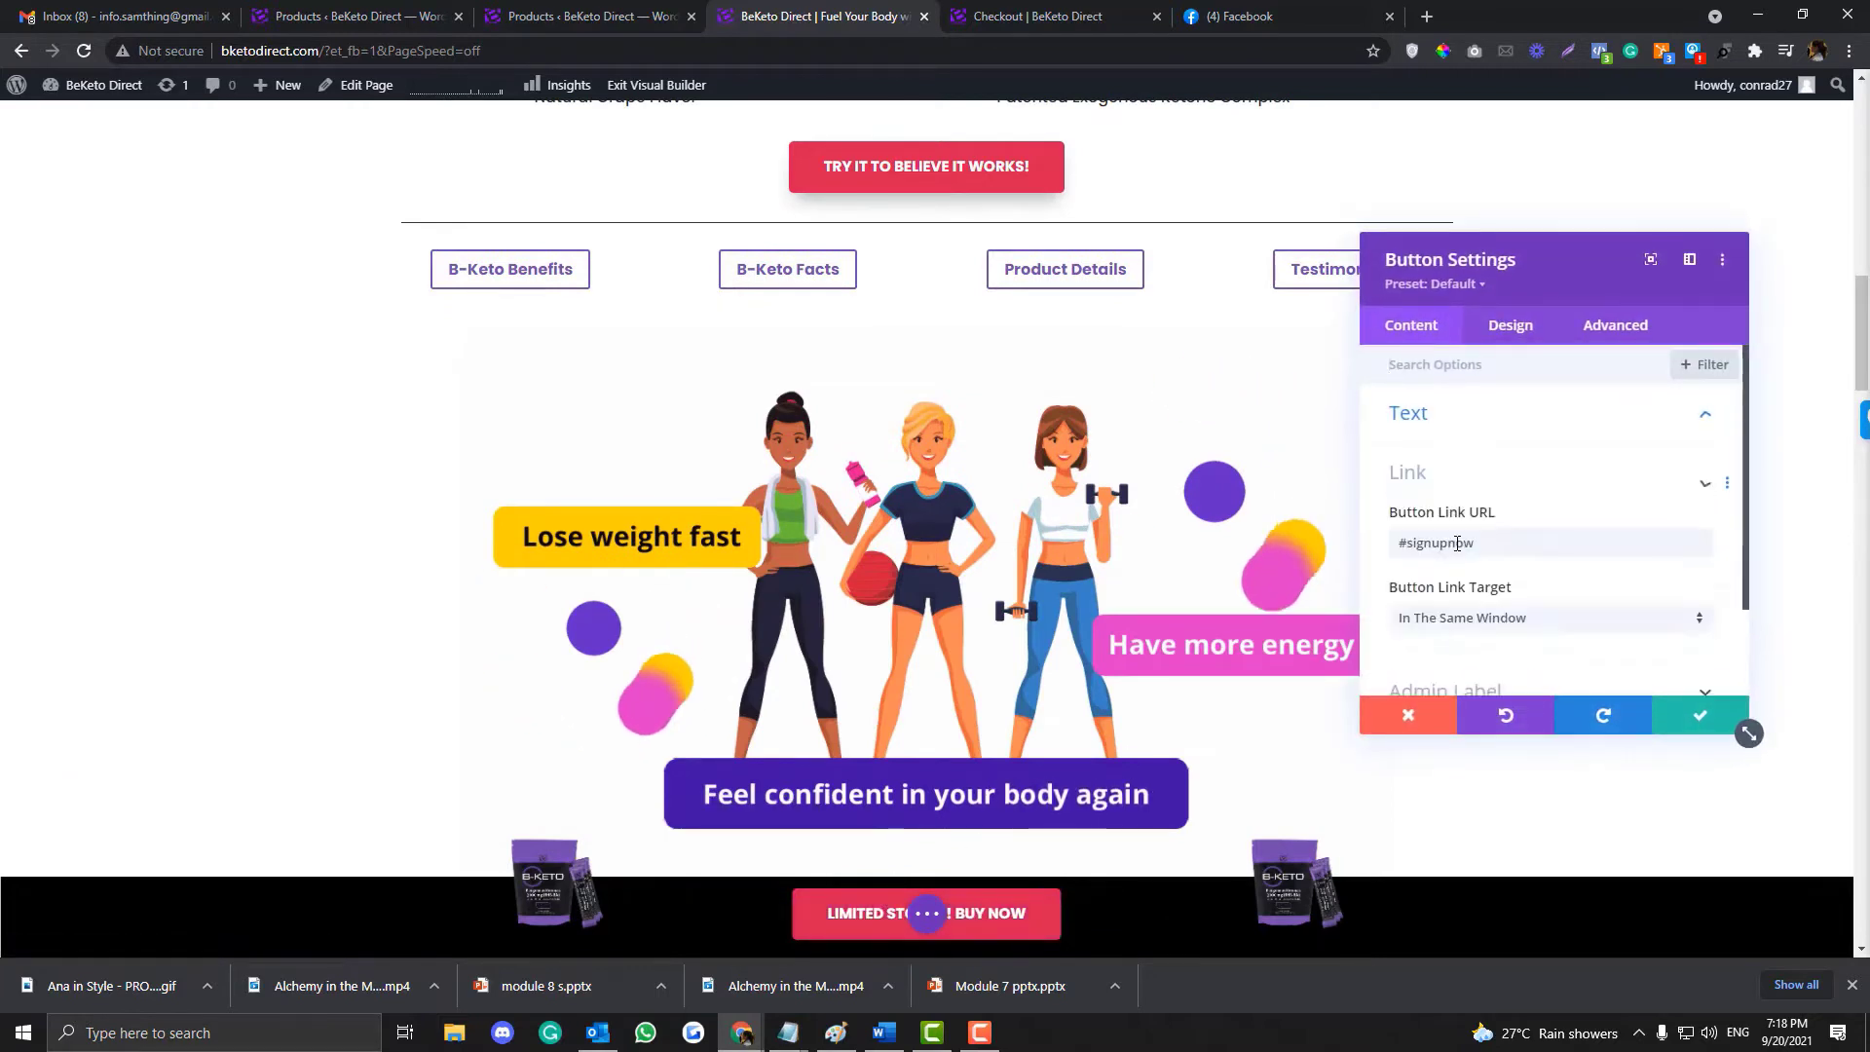
triple_click(1501, 445)
key(ctrl+v)
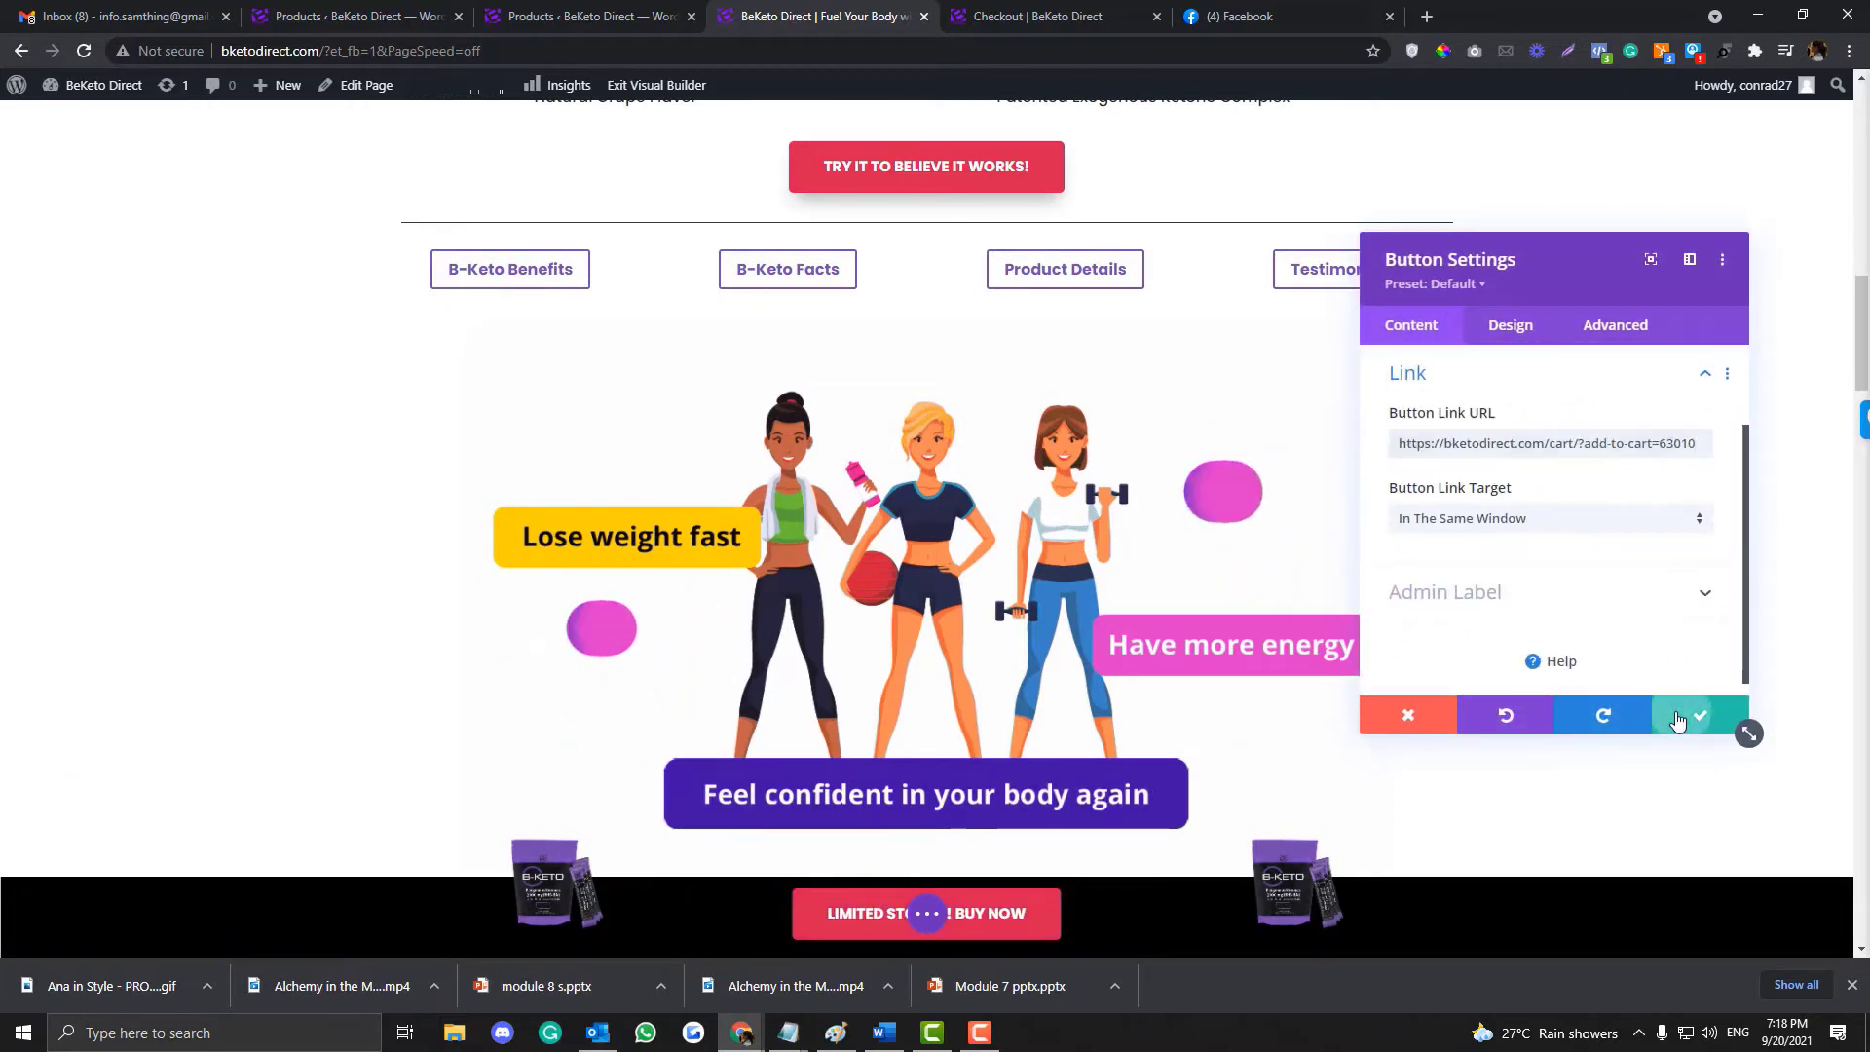
click(1694, 717)
Step: Save the page with the updated button links
click(927, 912)
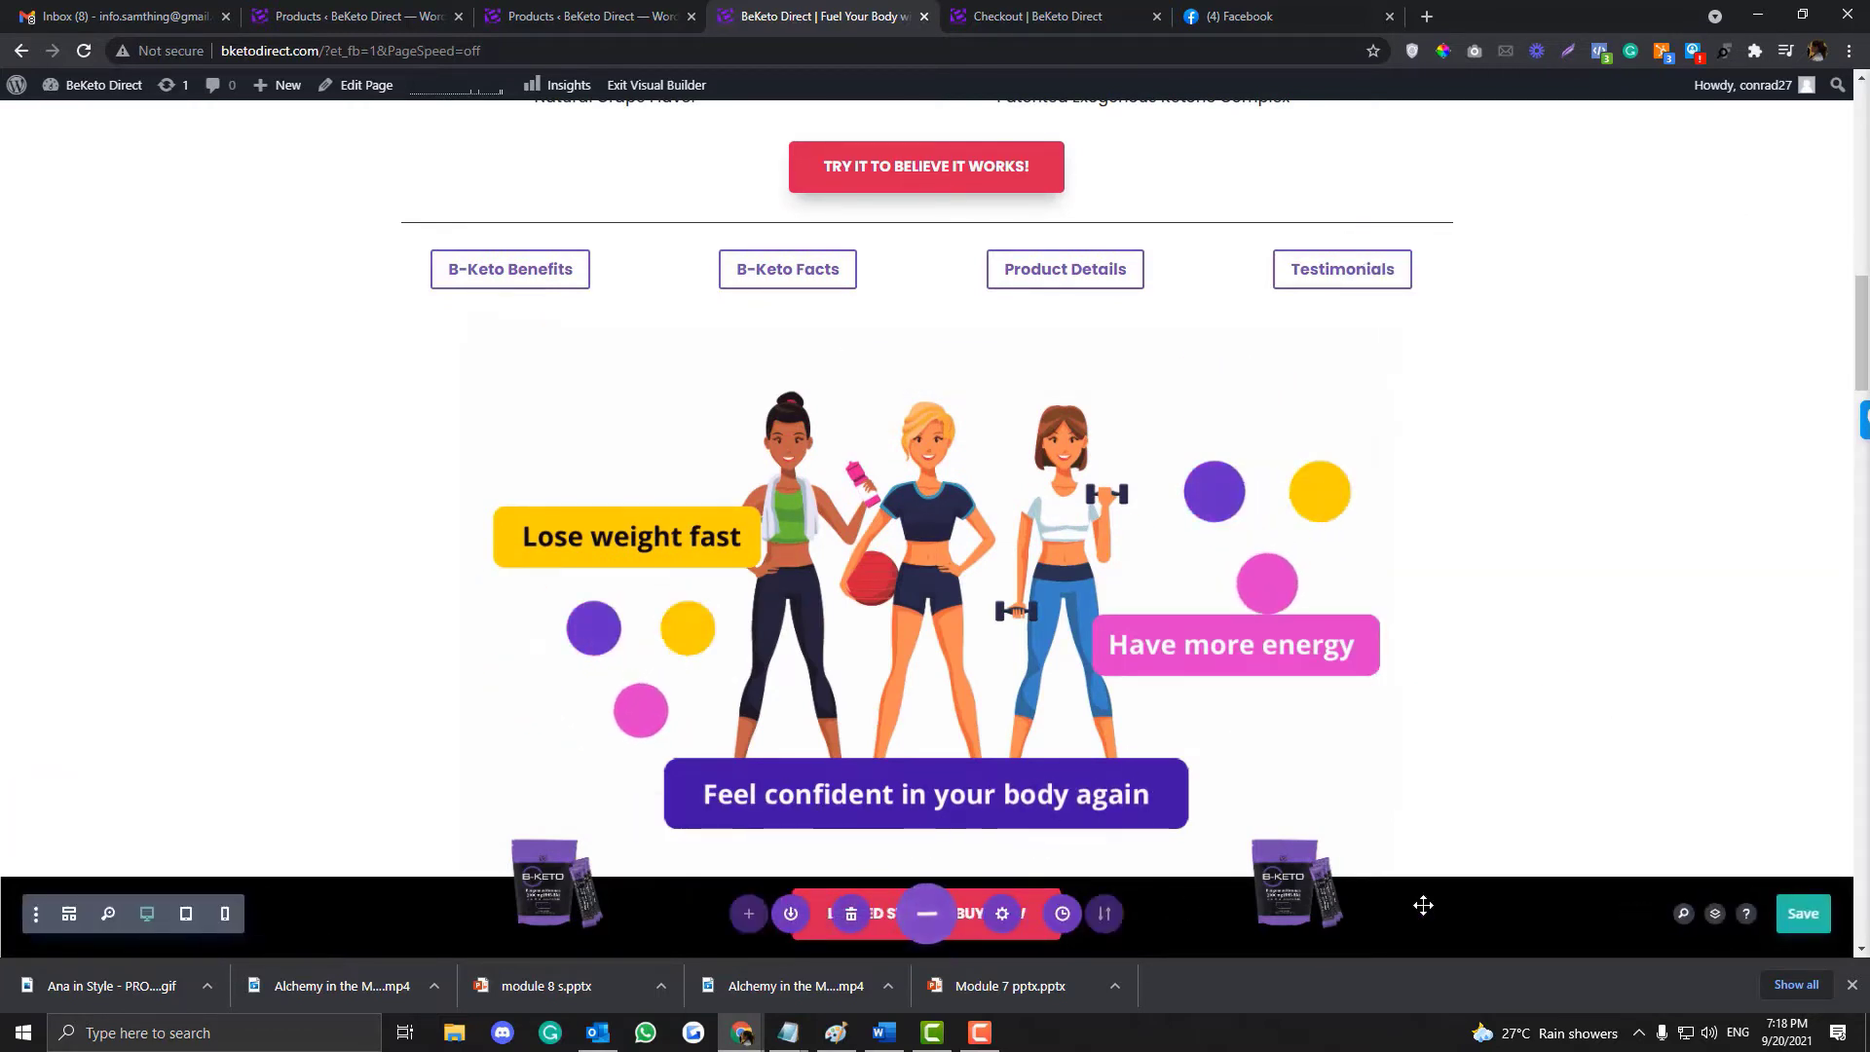
click(1791, 916)
scroll(697, 435, up, 15)
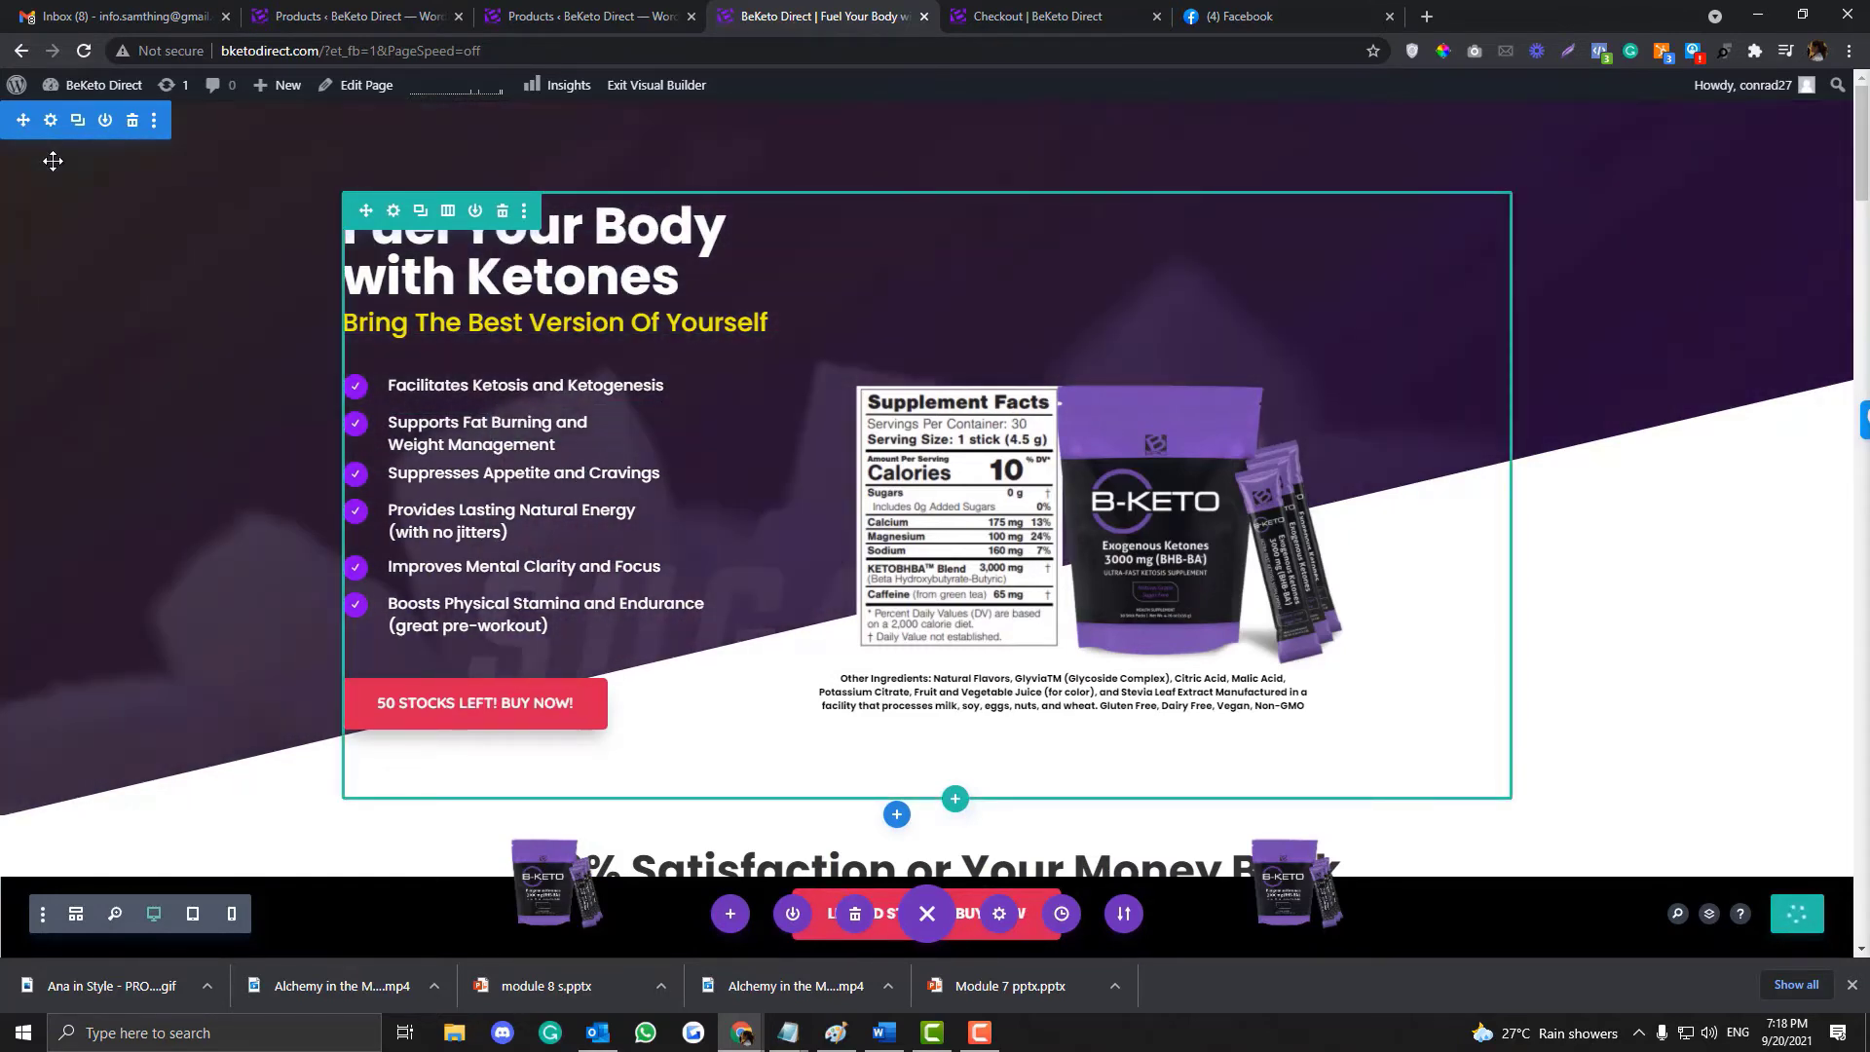
key(ctrl+s)
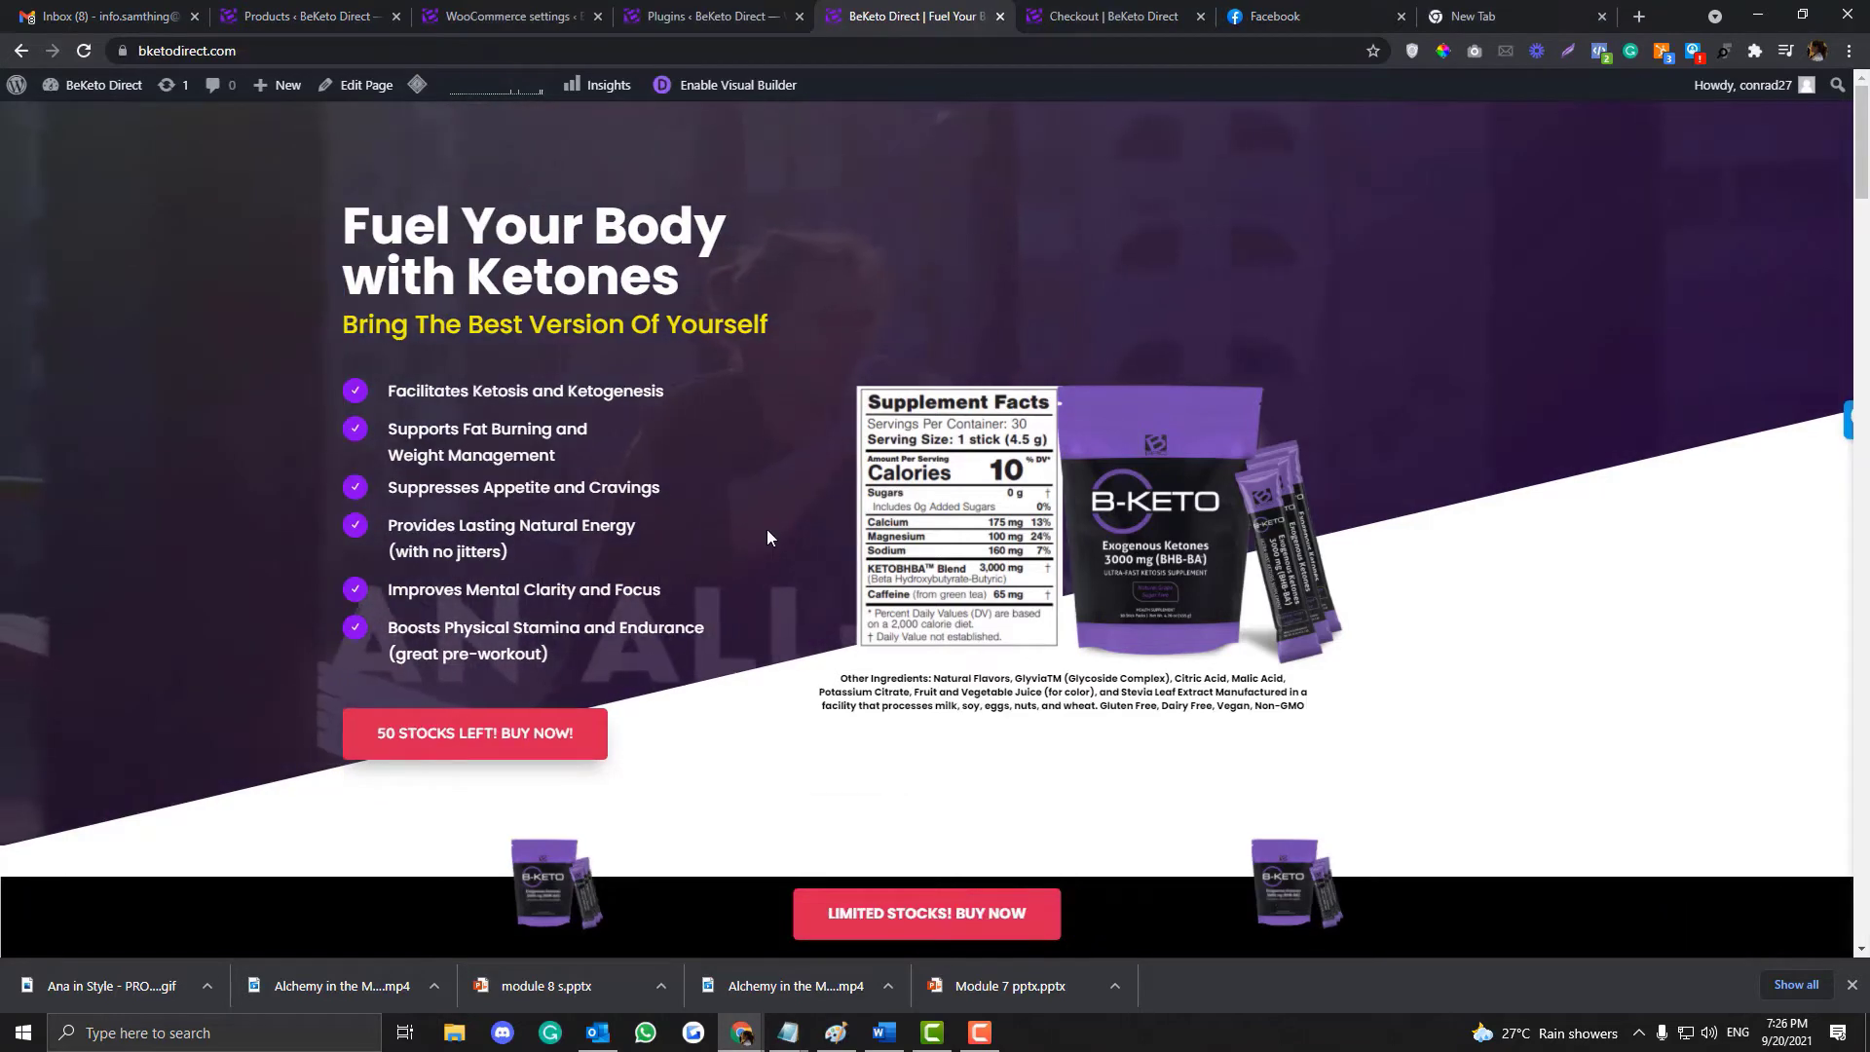
scroll(767, 537, down, 2)
Step: Test the hero buy button, set the cart quantity to 1, and proceed to checkout
click(535, 536)
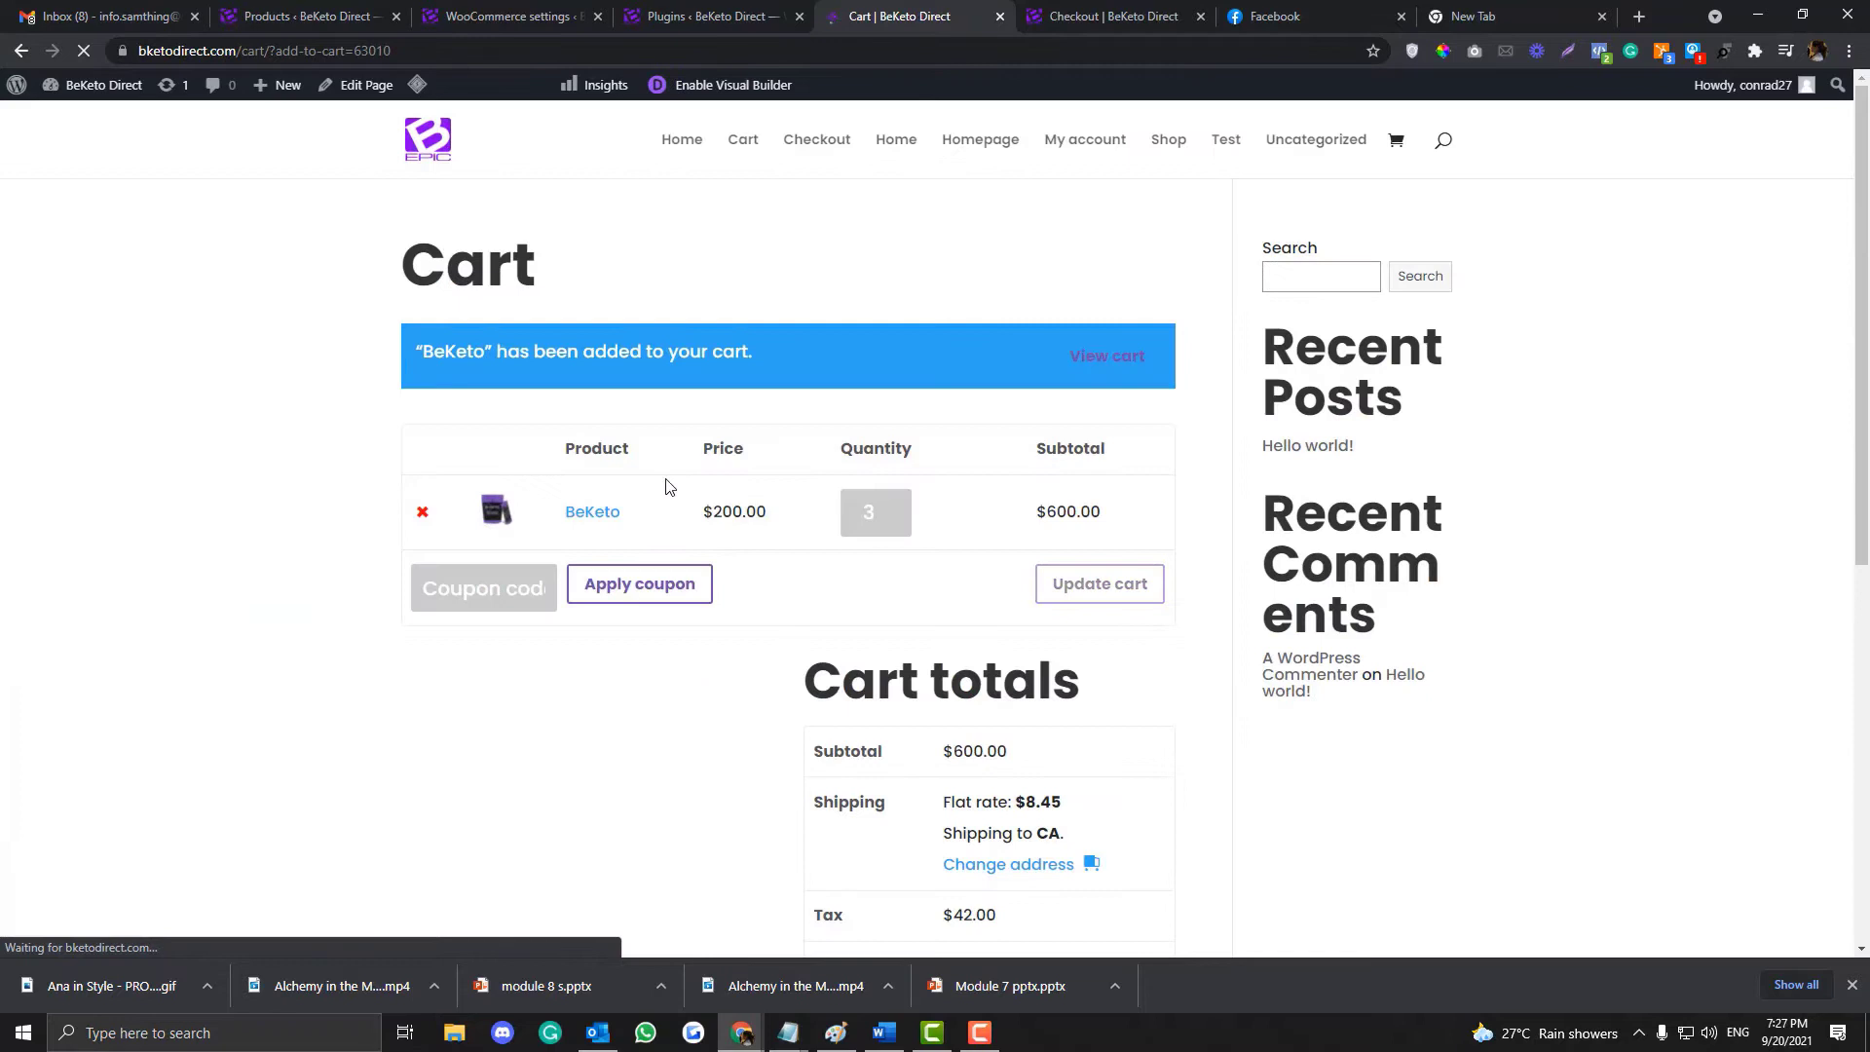
scroll(688, 445, down, 4)
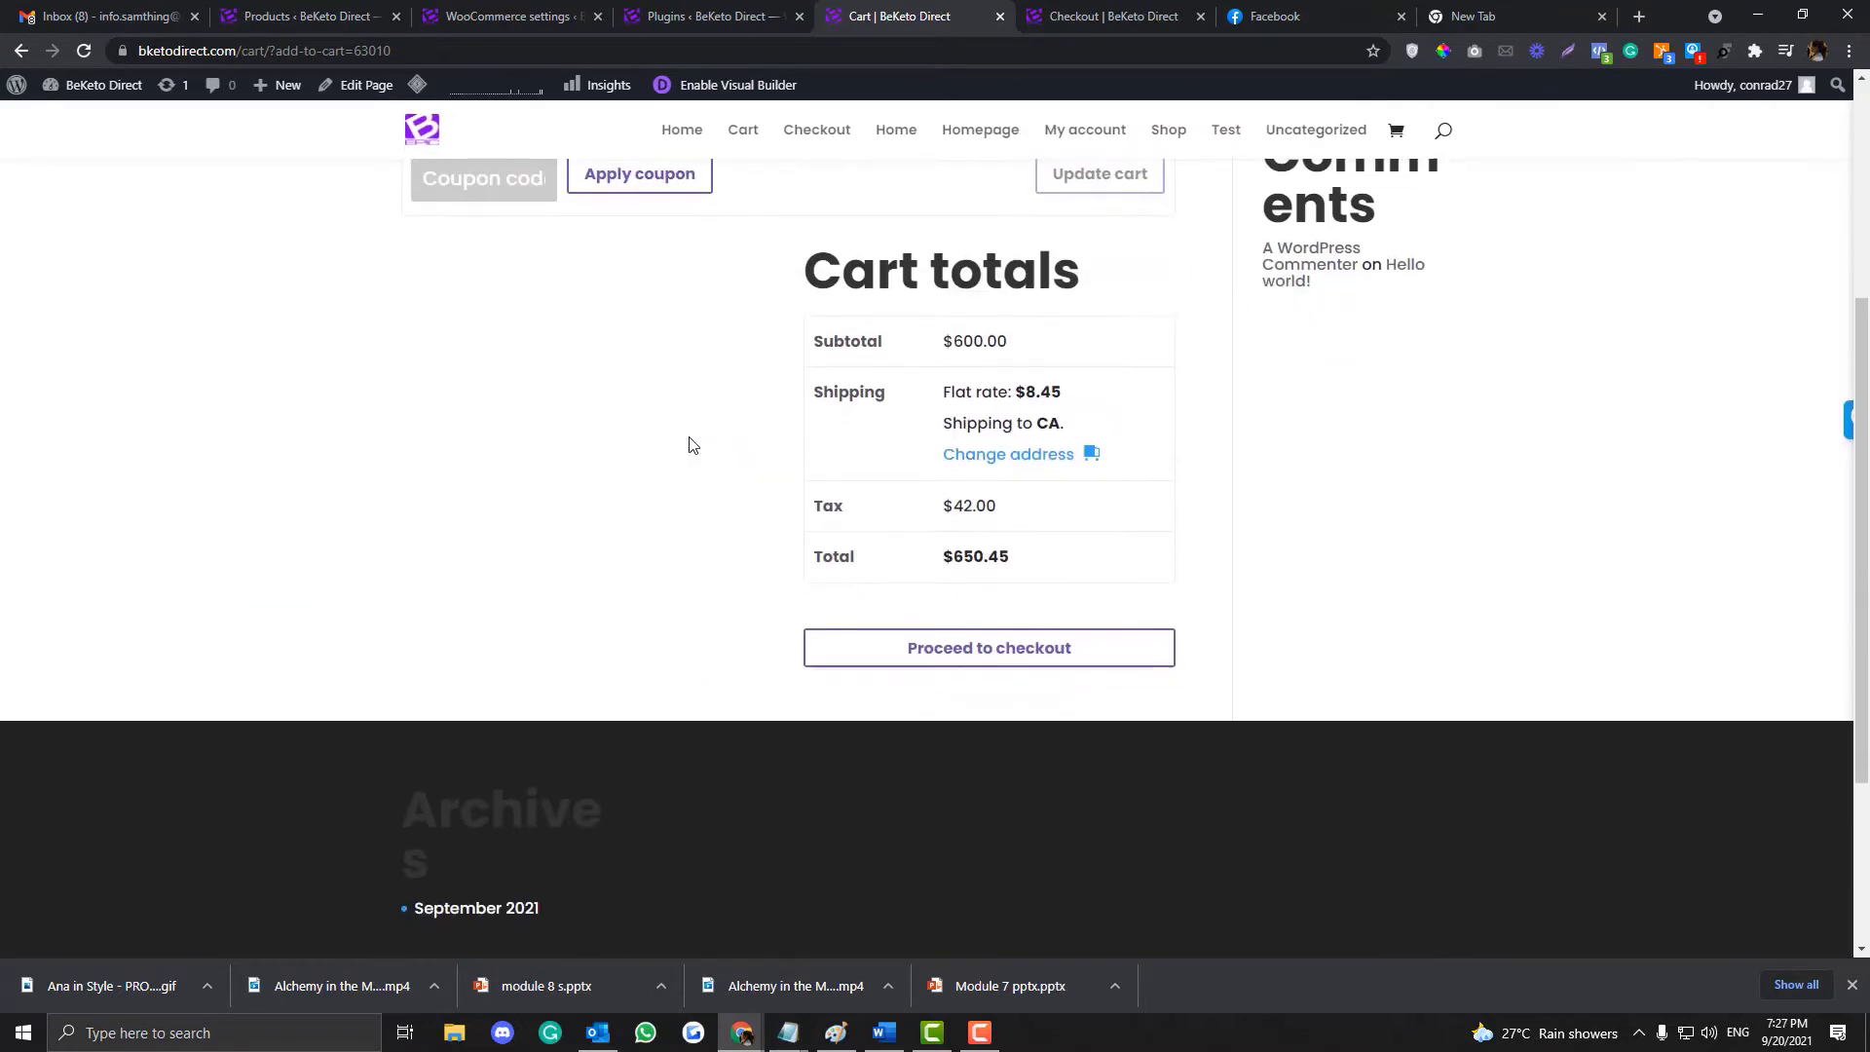
scroll(689, 443, up, 4)
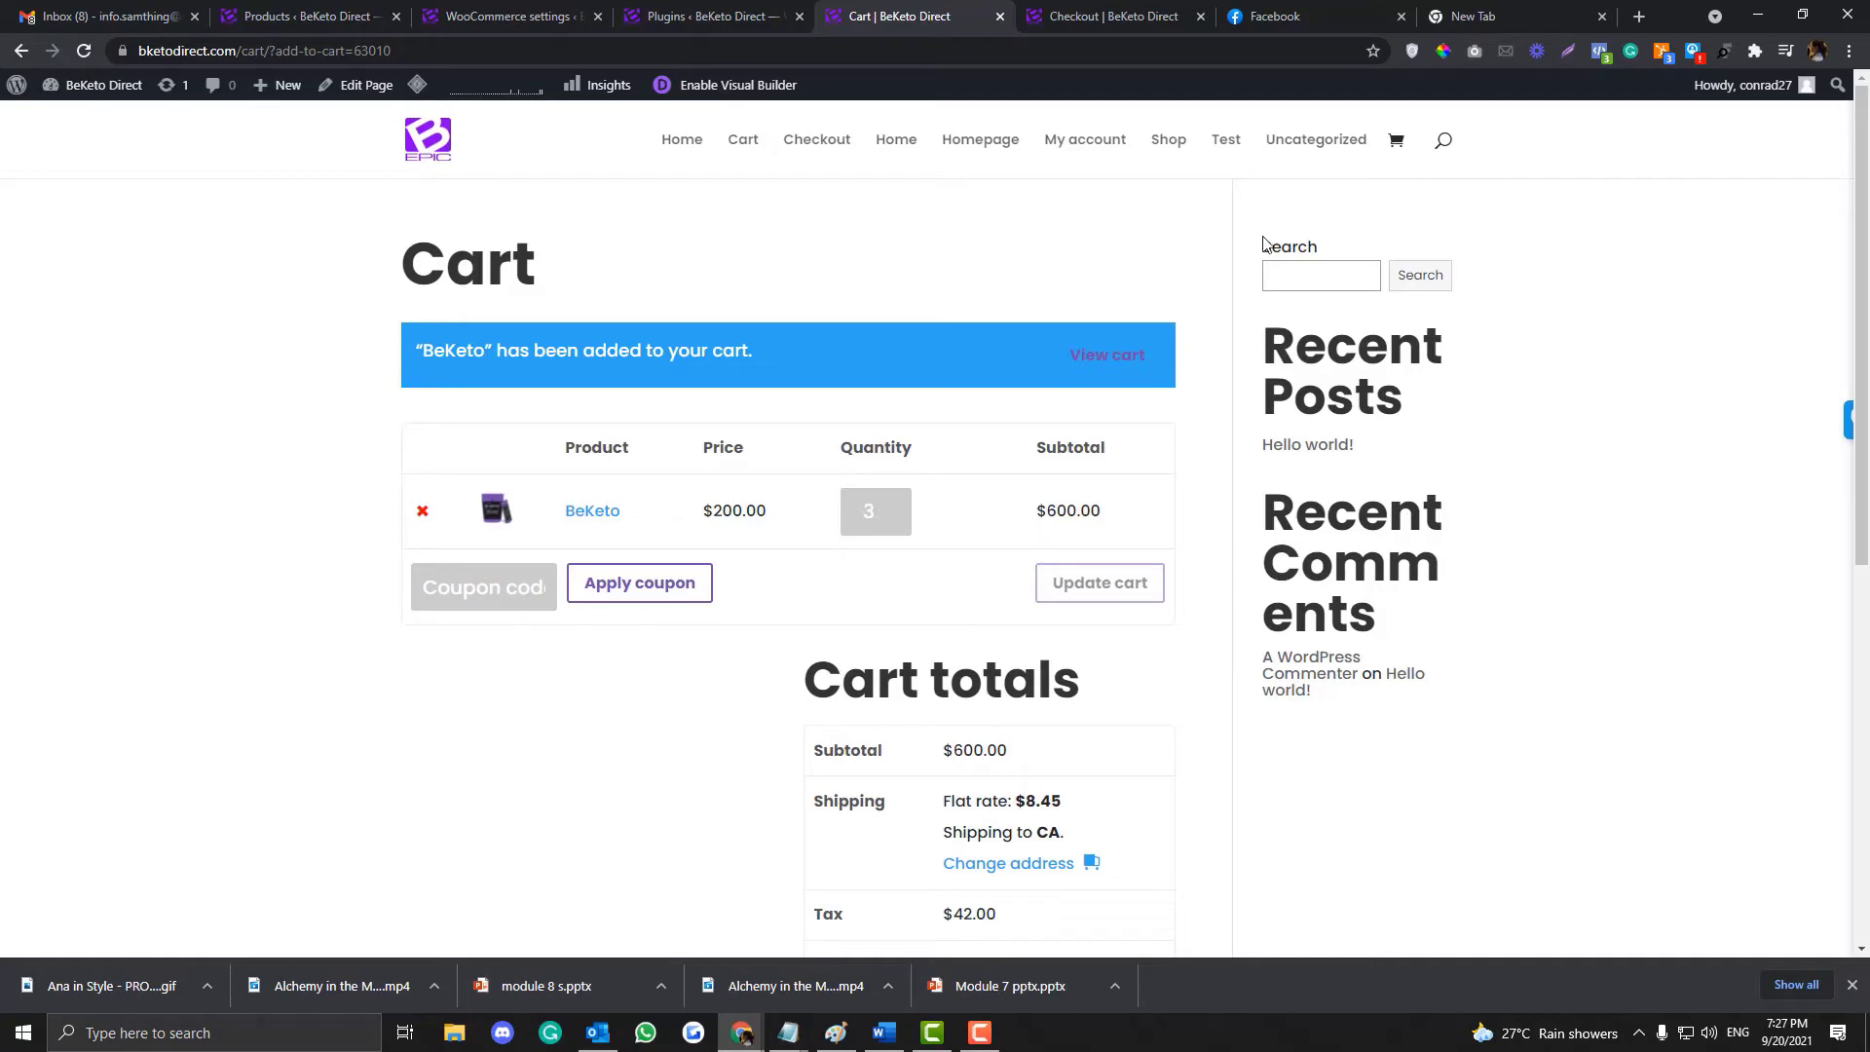
text(1)
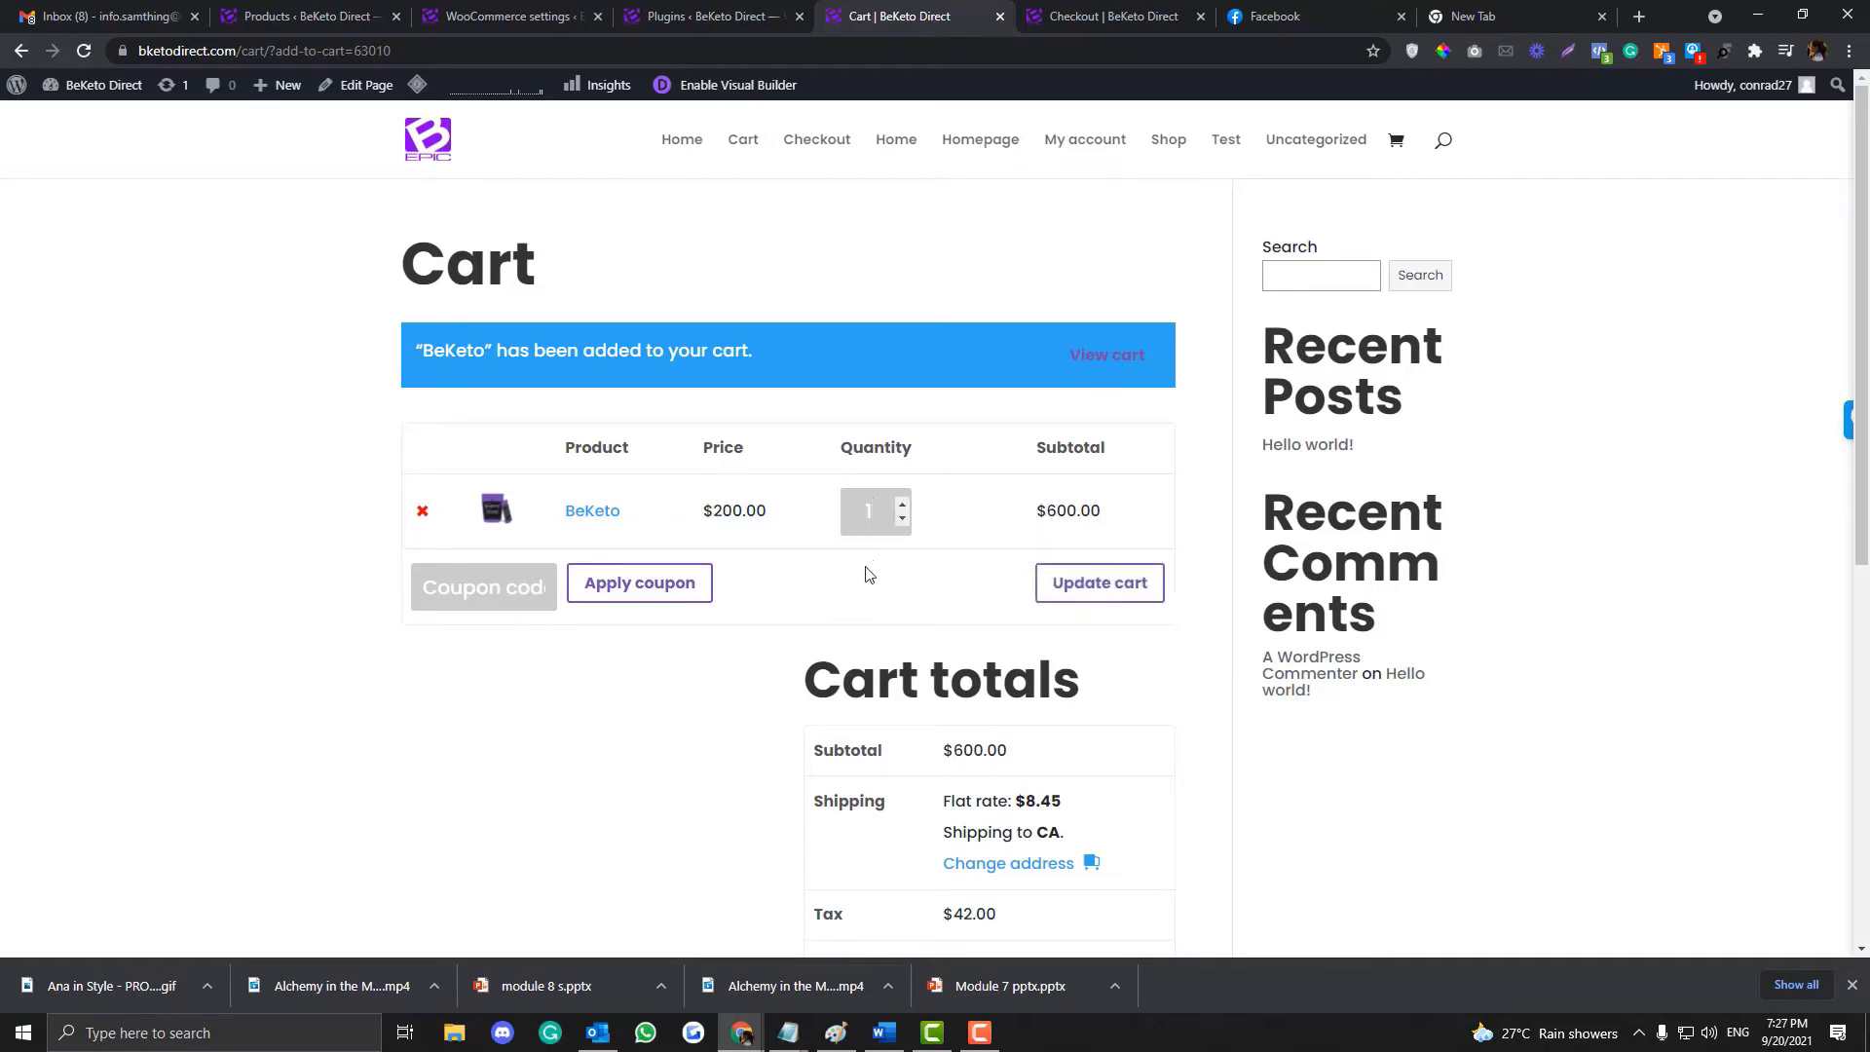
scroll(870, 574, down, 3)
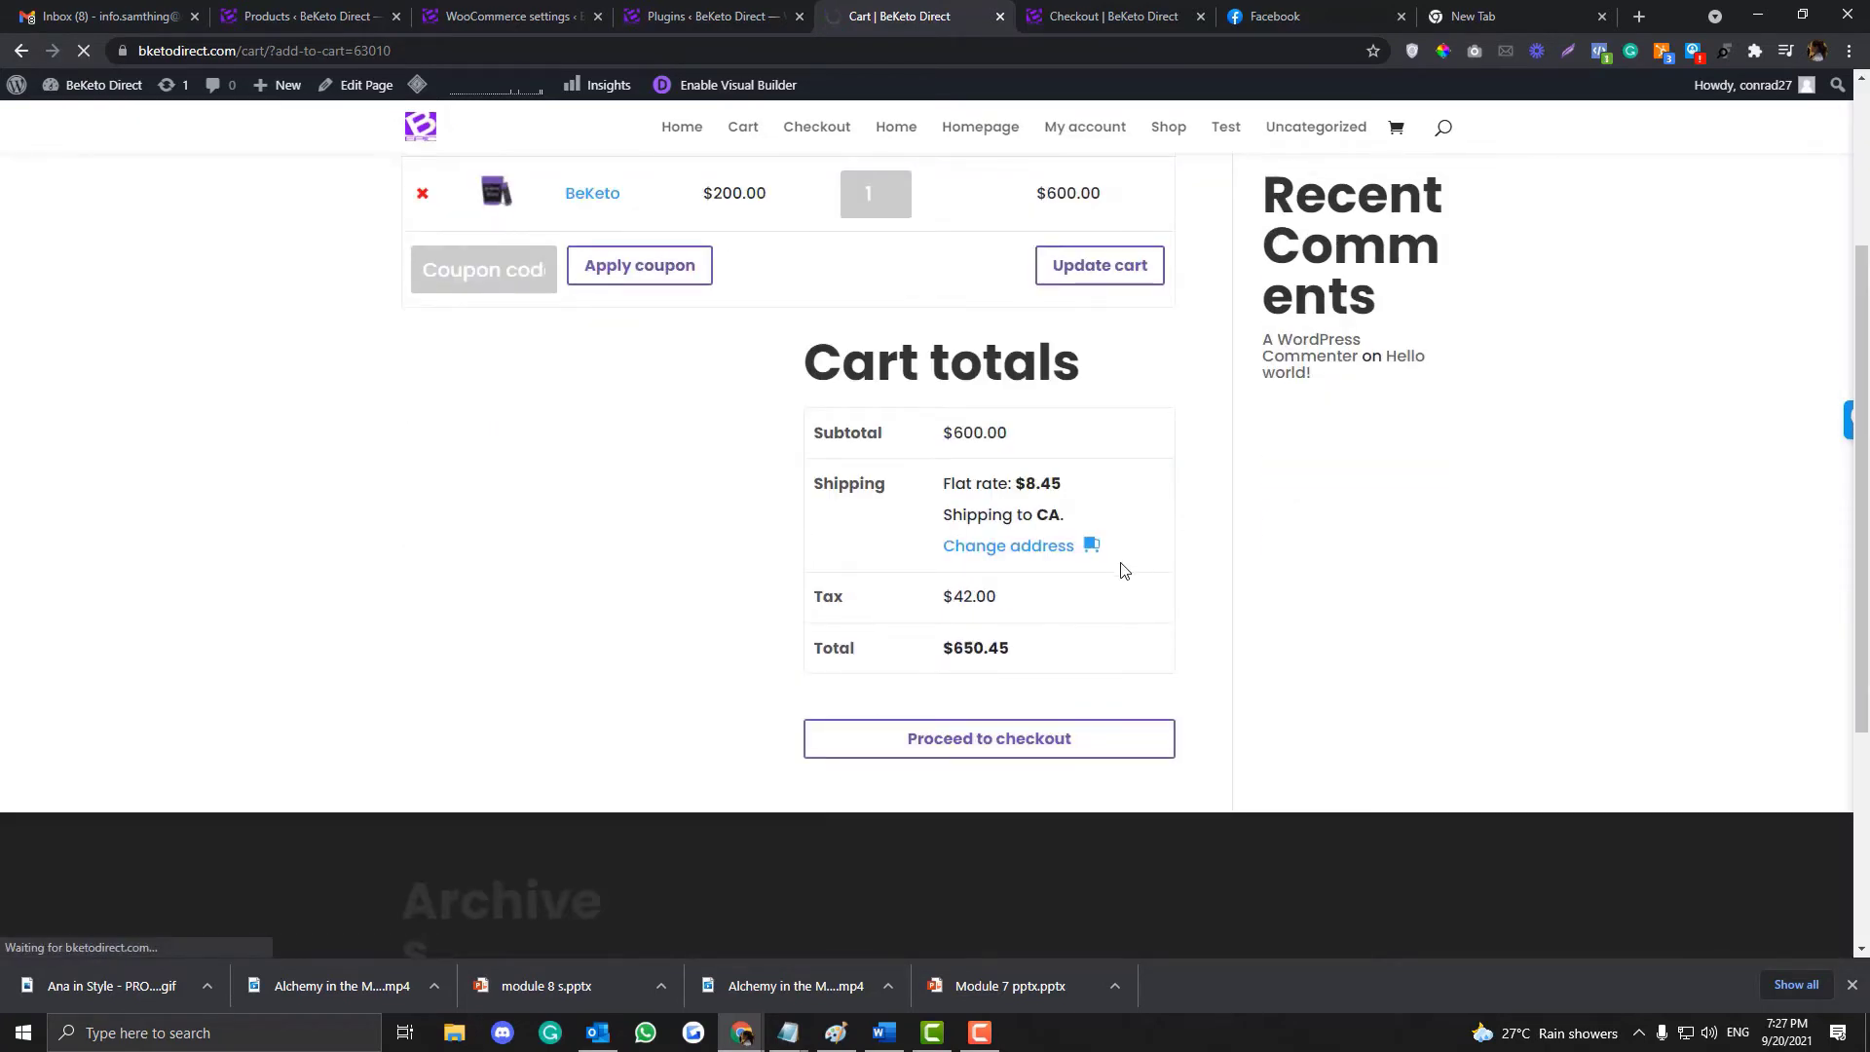
drag(1125, 572, 399, 237)
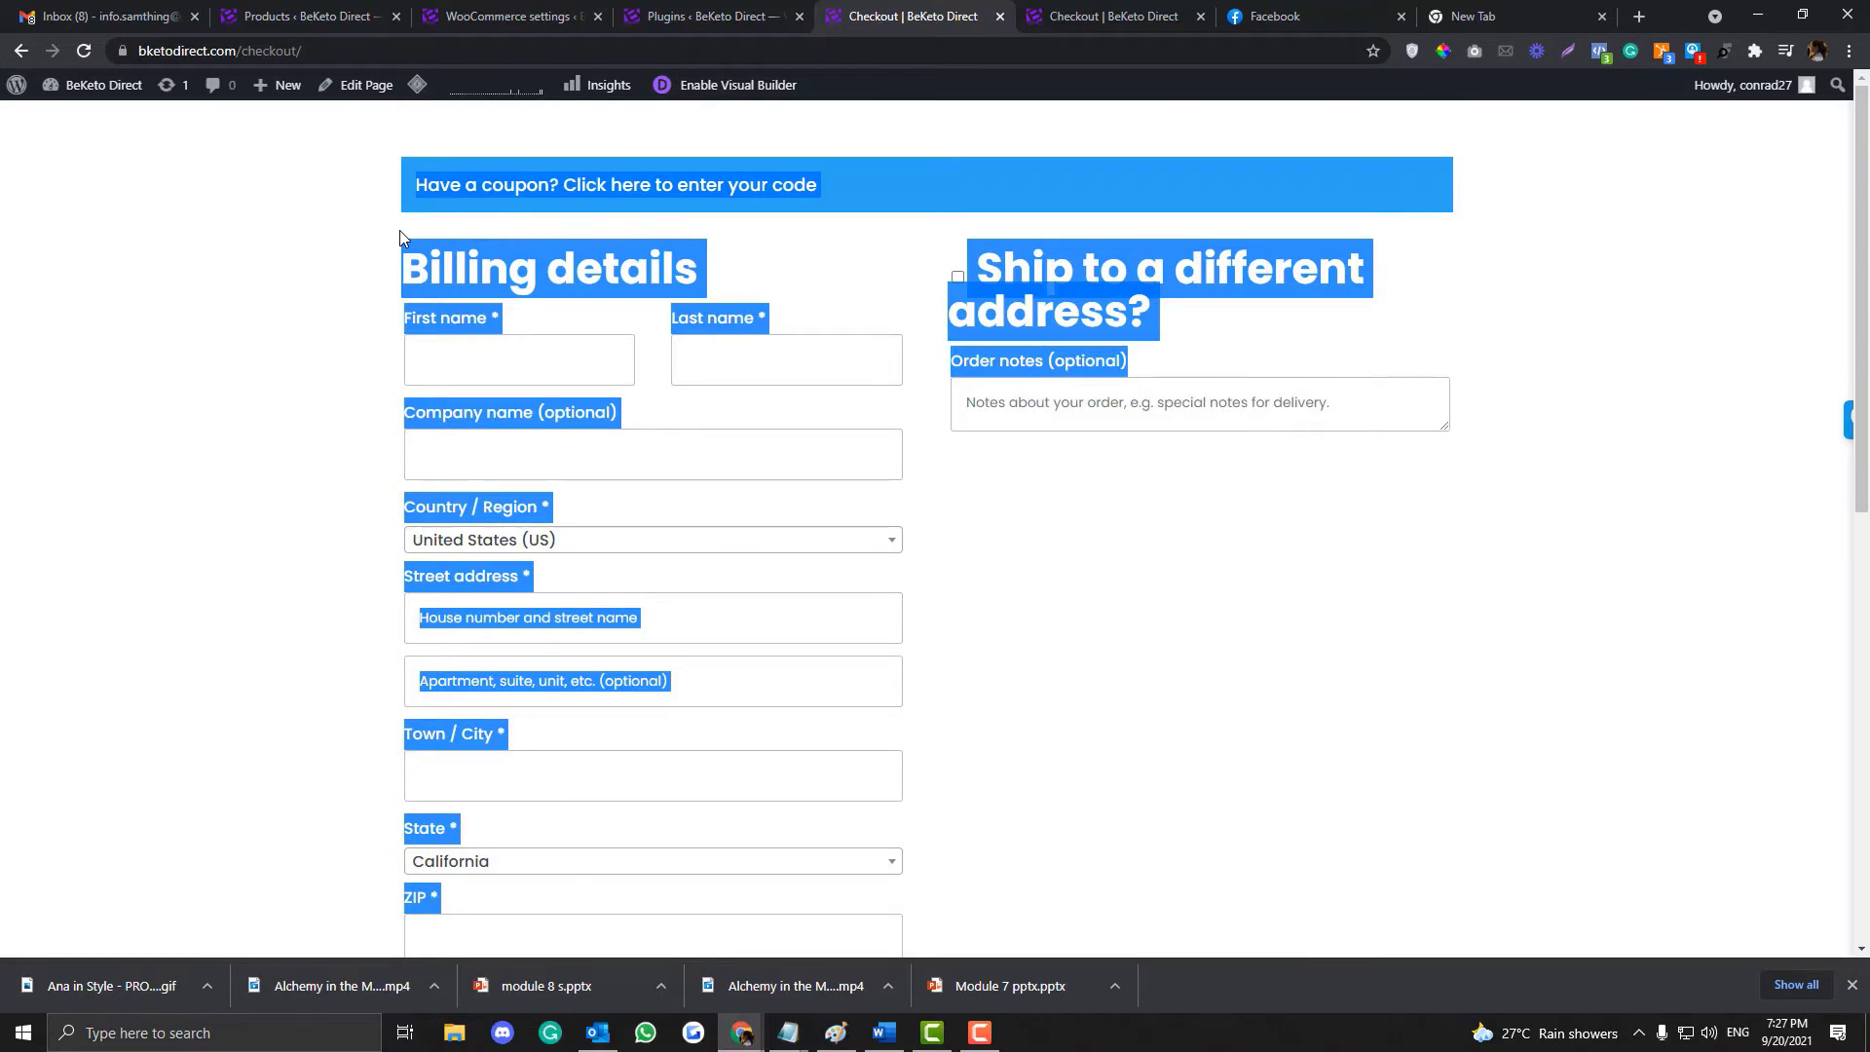
Step: Activate the One page checkout plugin and save Checkout Page Layout as Cart + Chekout Layout
click(656, 14)
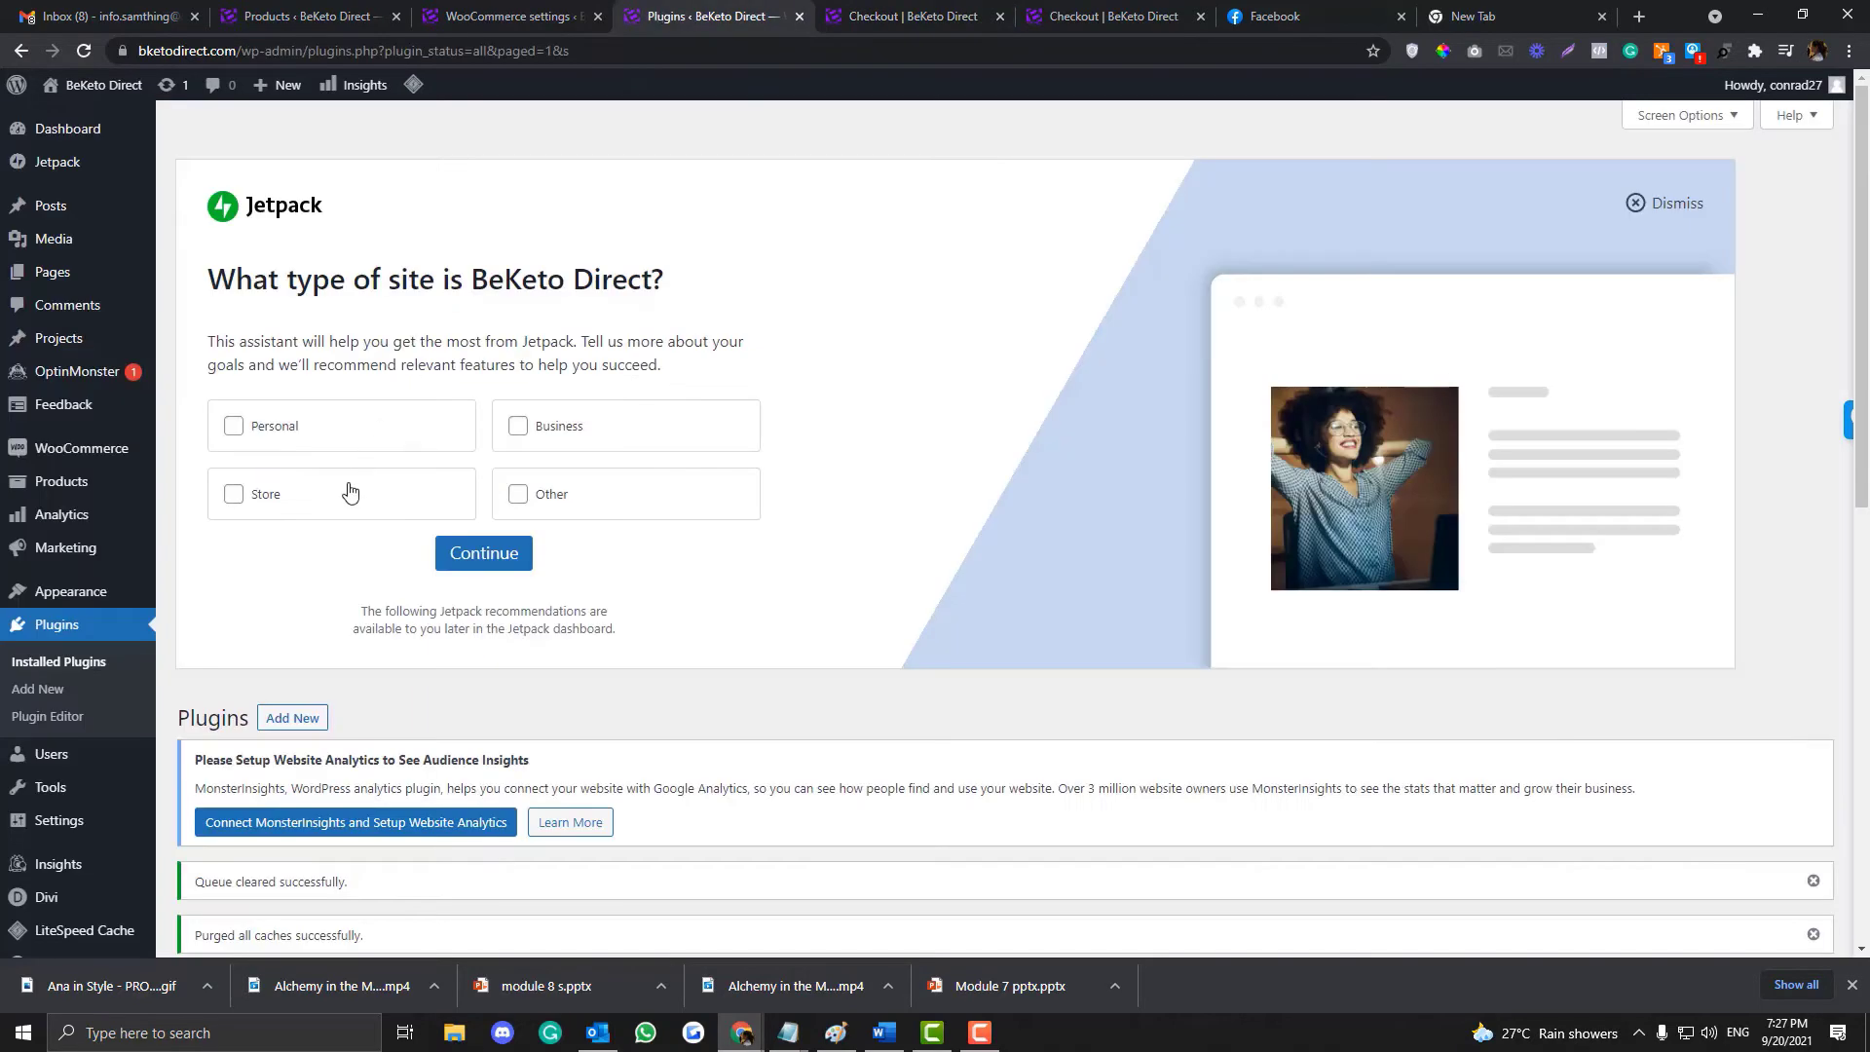
scroll(351, 492, down, 9)
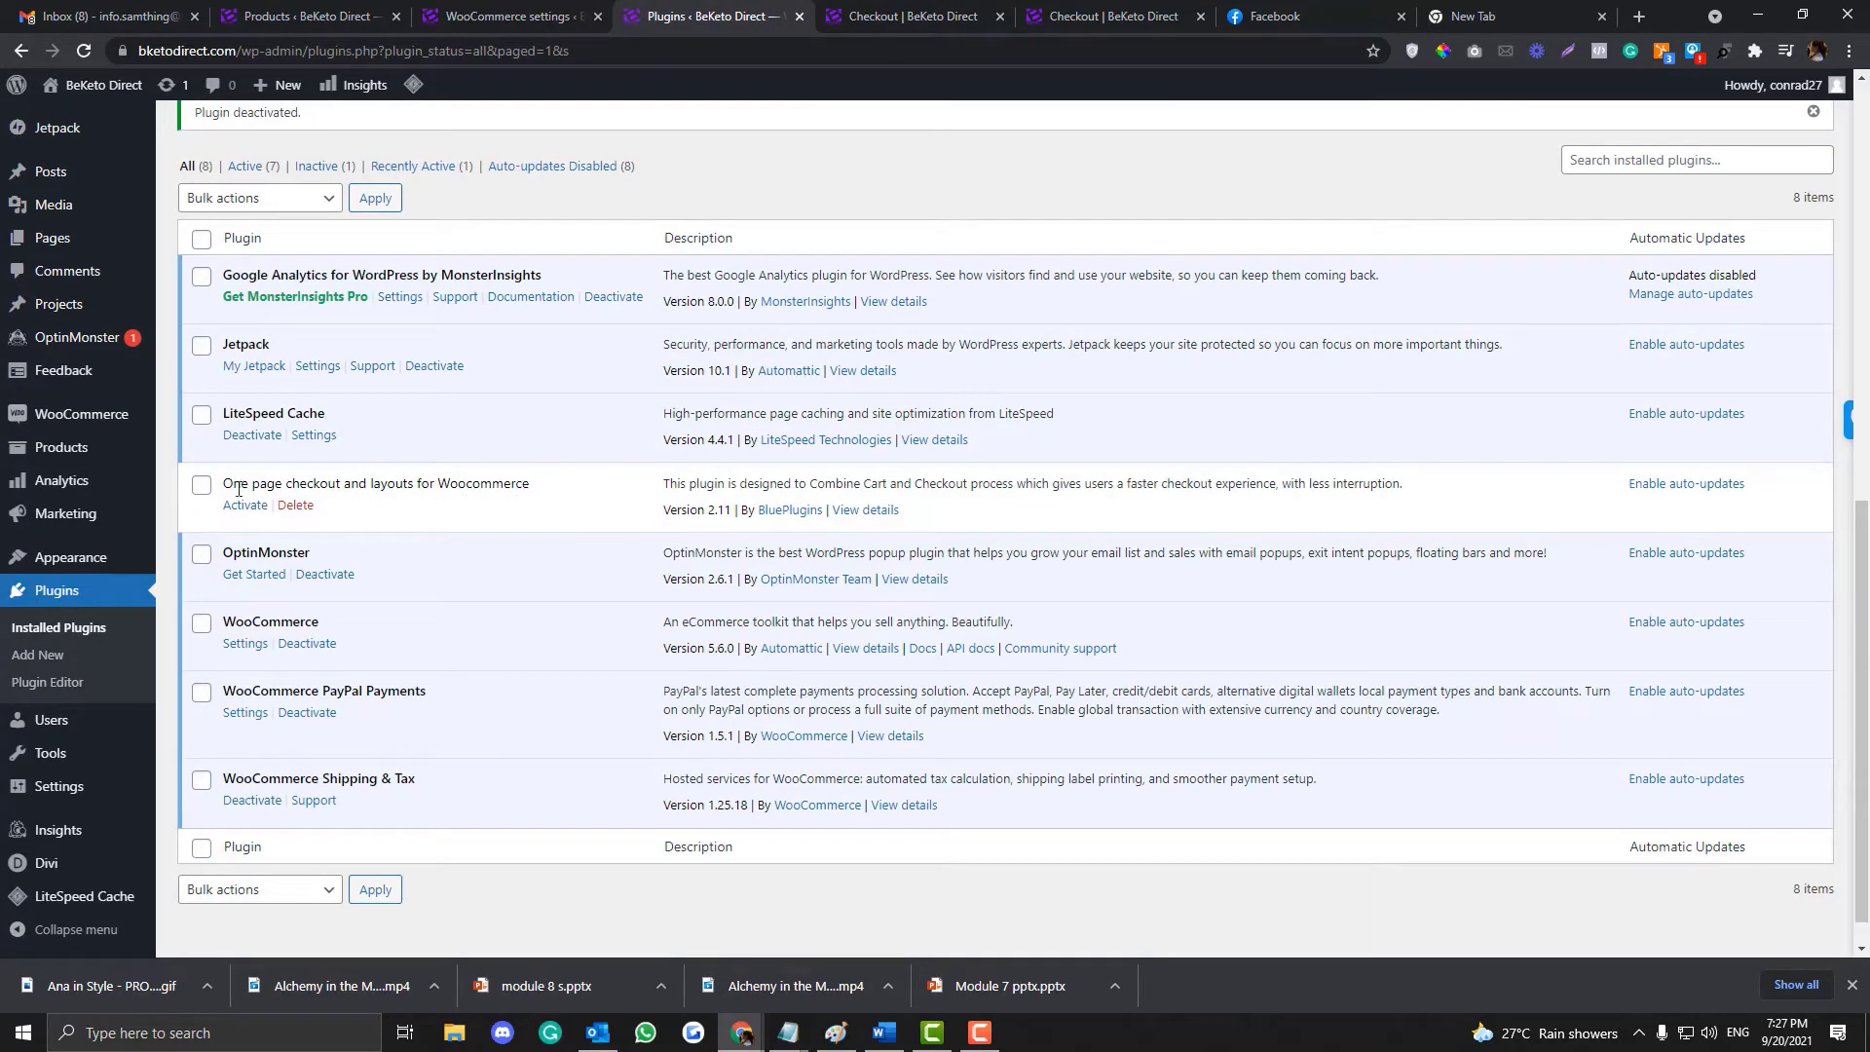
click(255, 508)
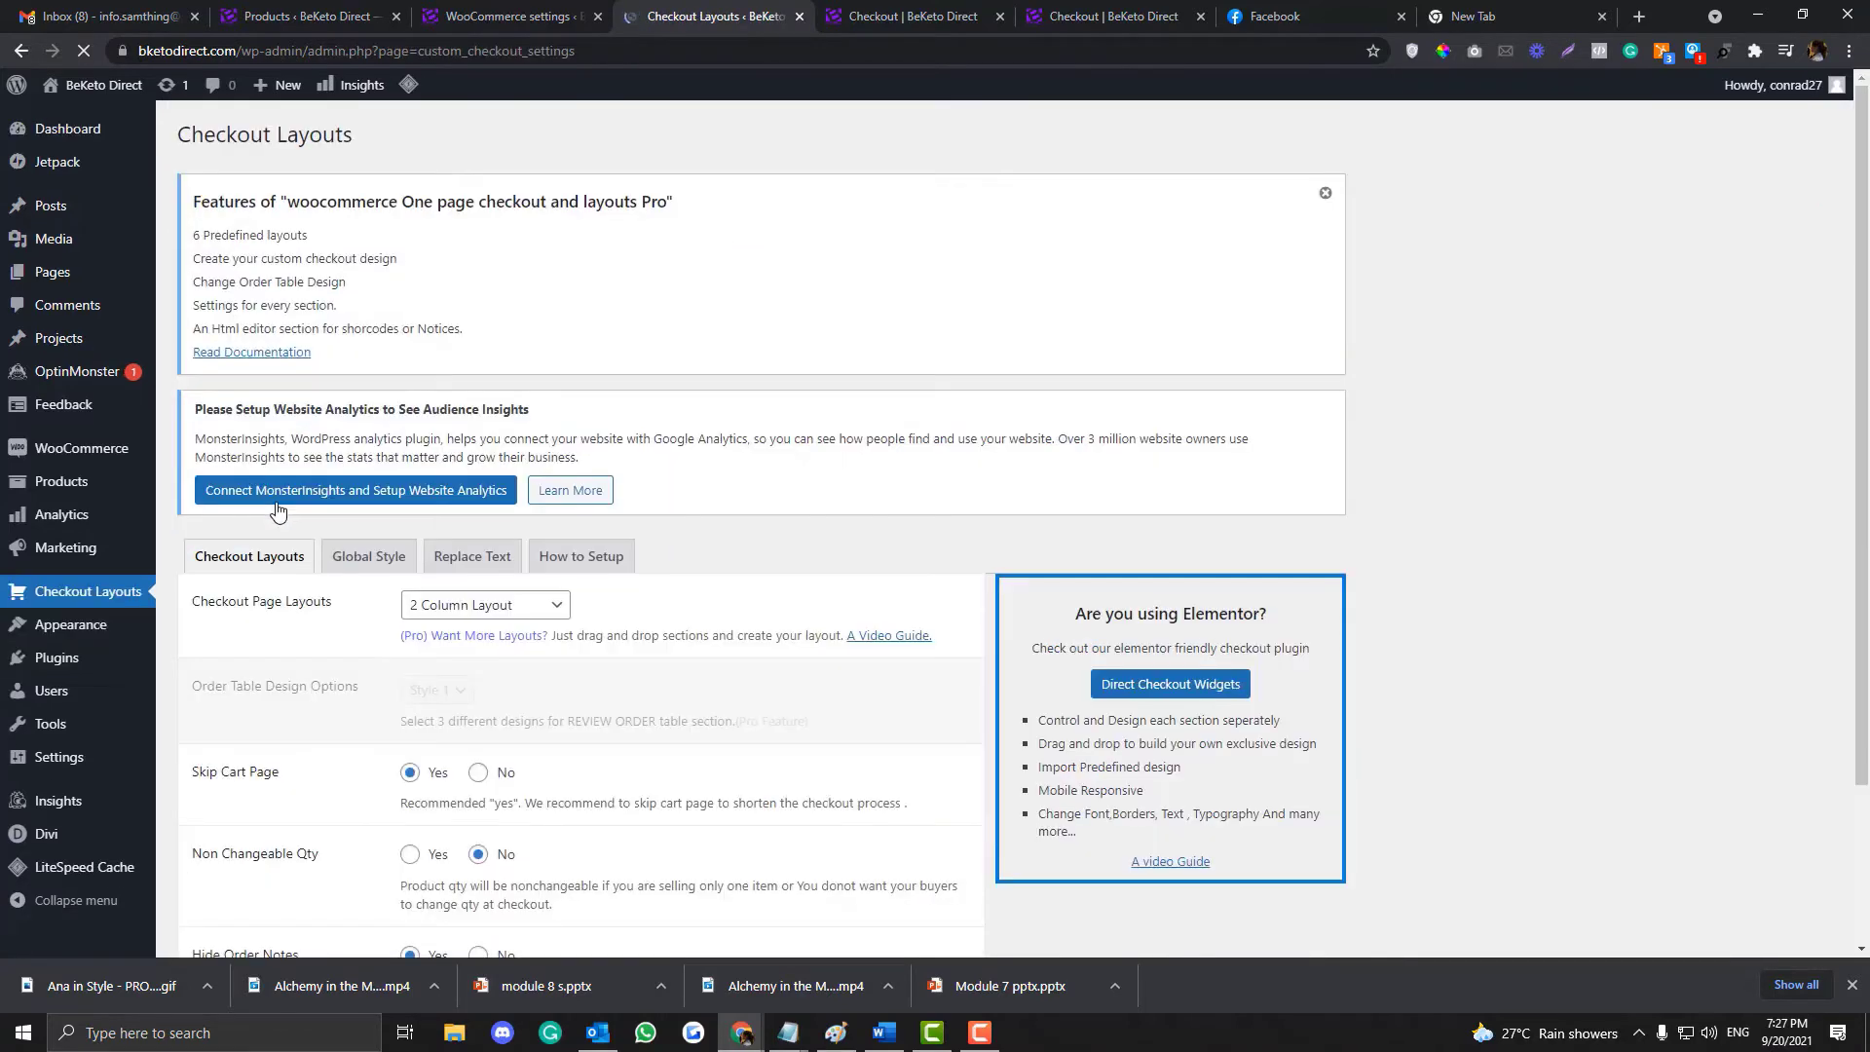
scroll(484, 426, down, 3)
click(482, 417)
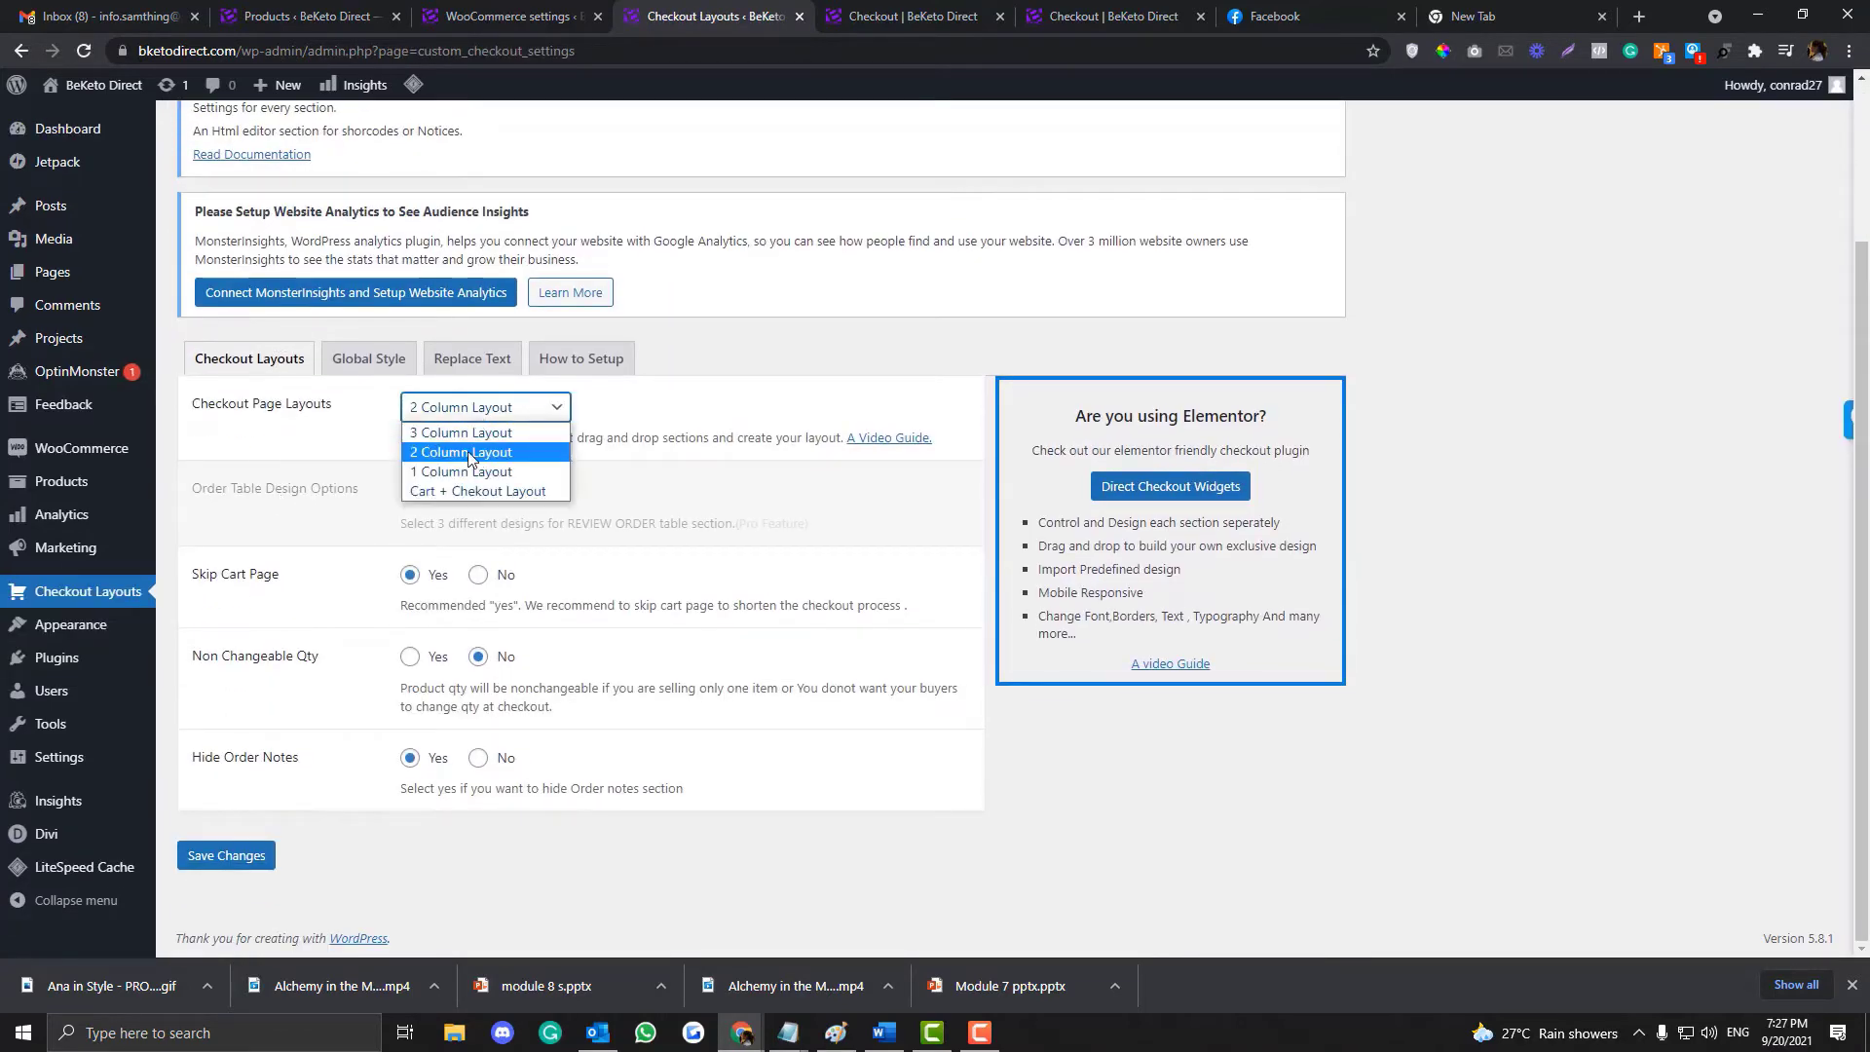
click(470, 454)
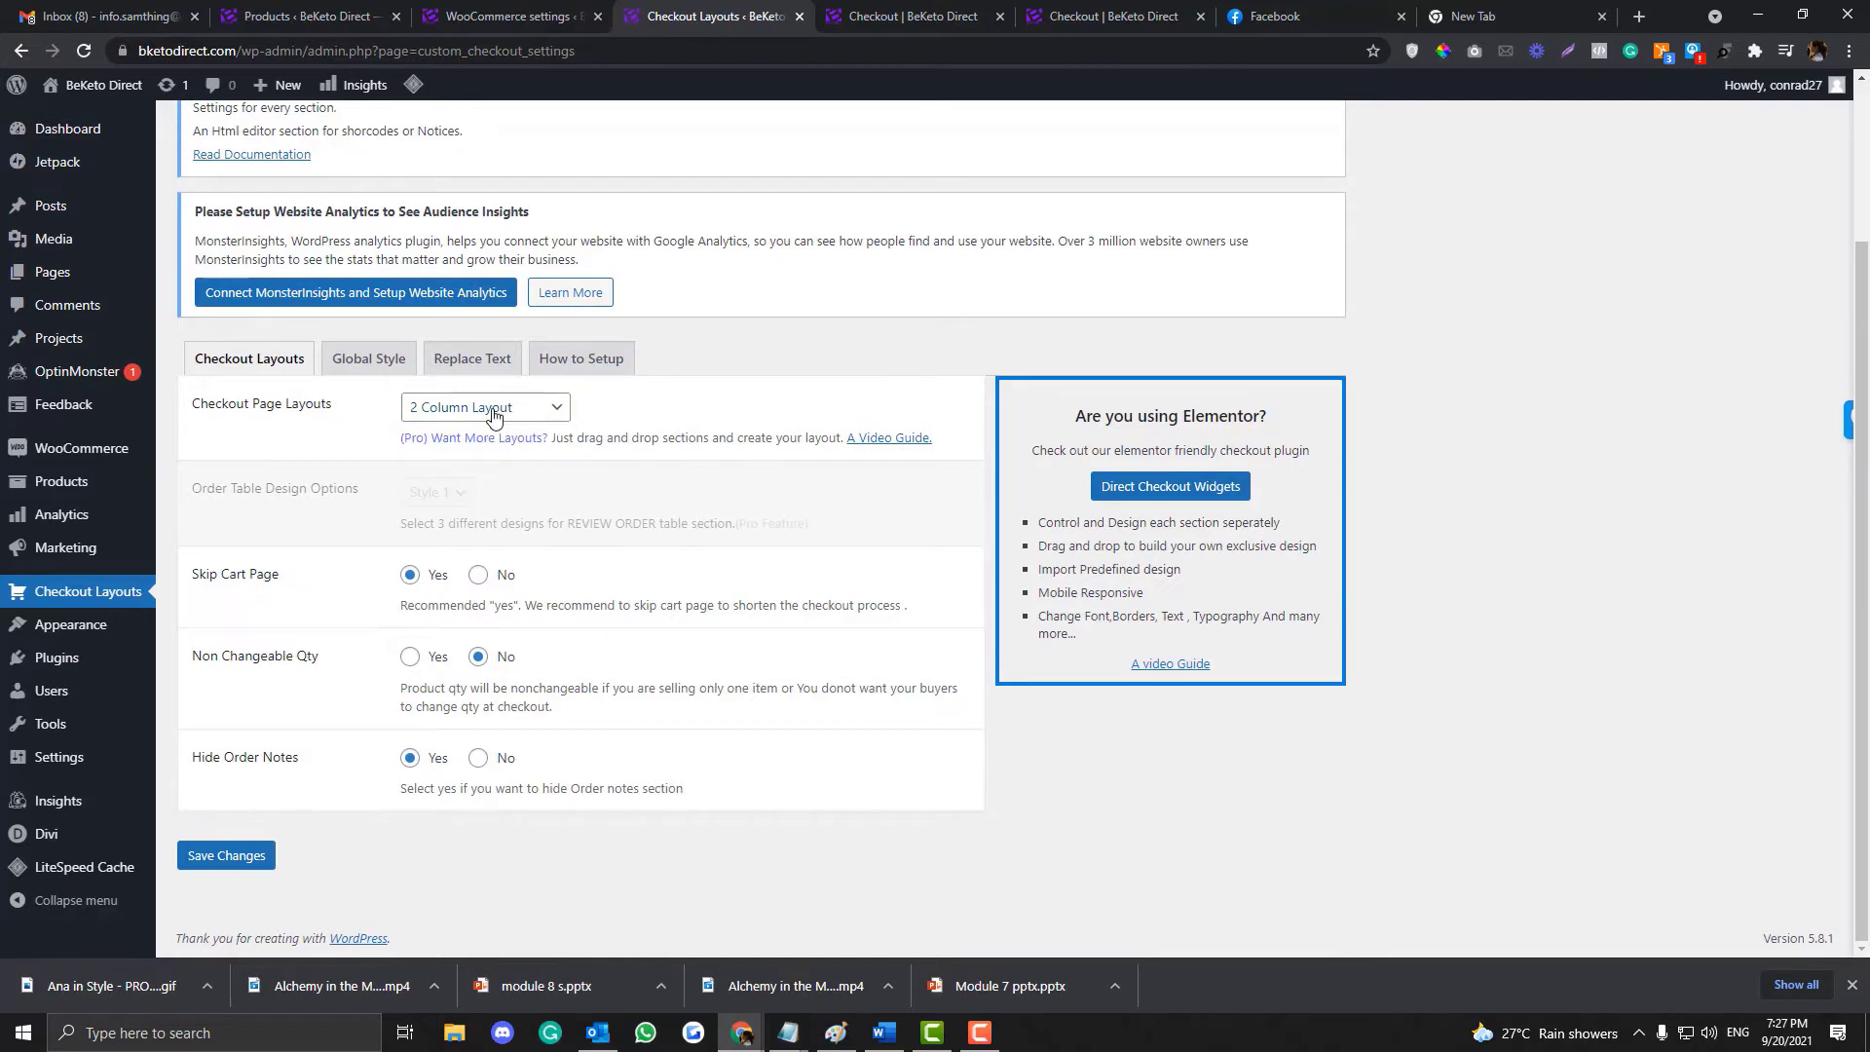
click(493, 417)
click(476, 491)
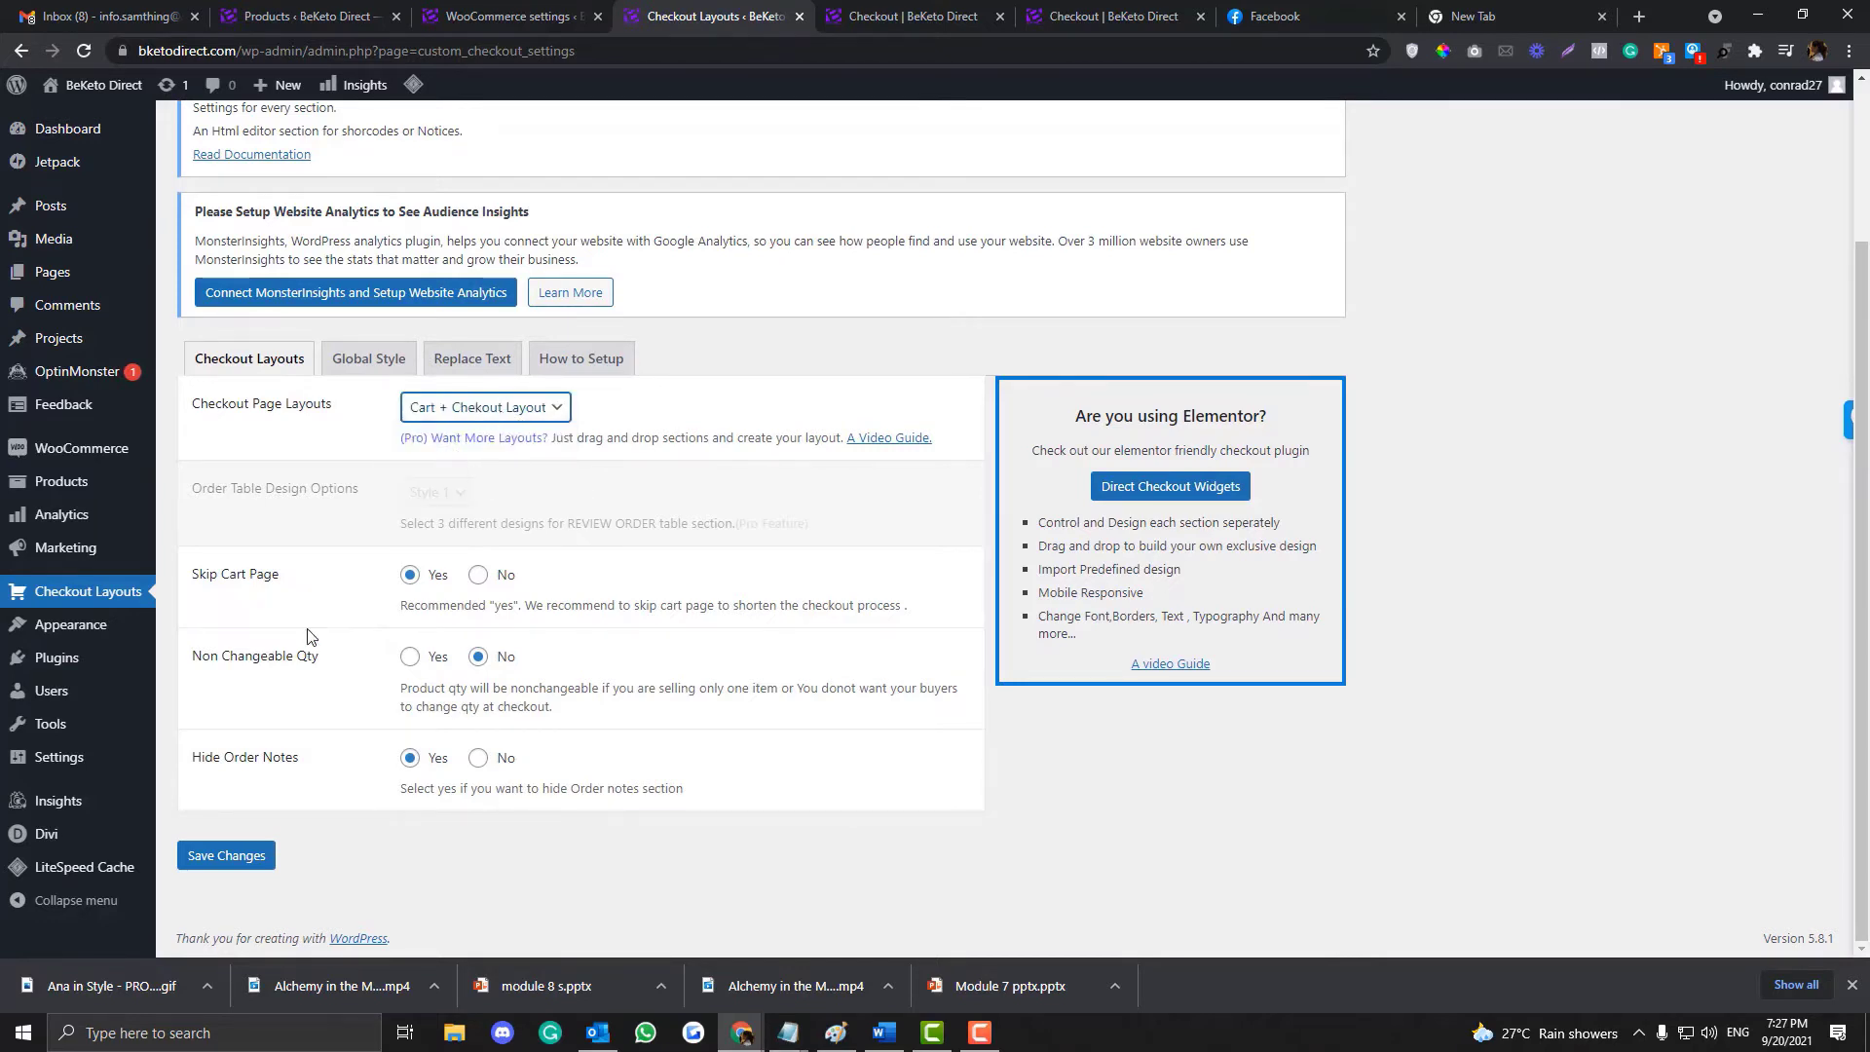
click(226, 855)
Step: Reload the checkout tab, then load bketodirect.com in it
click(916, 9)
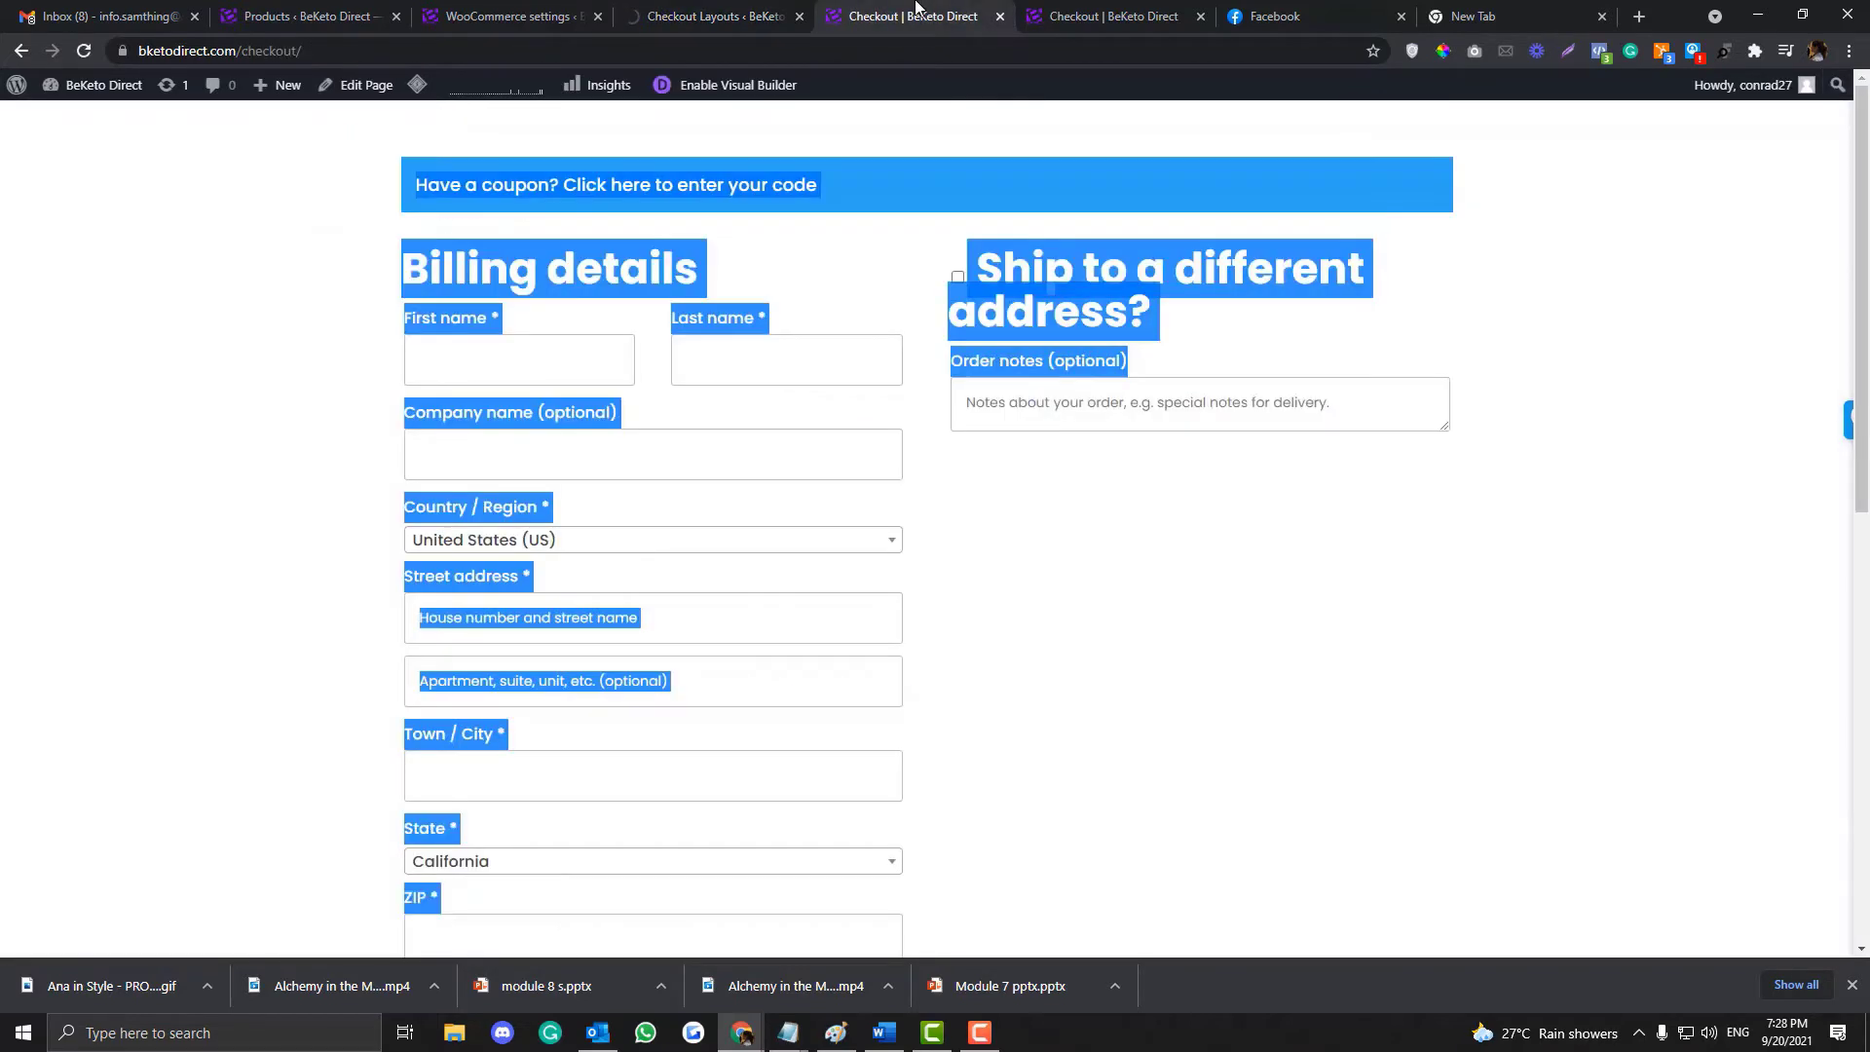
click(16, 51)
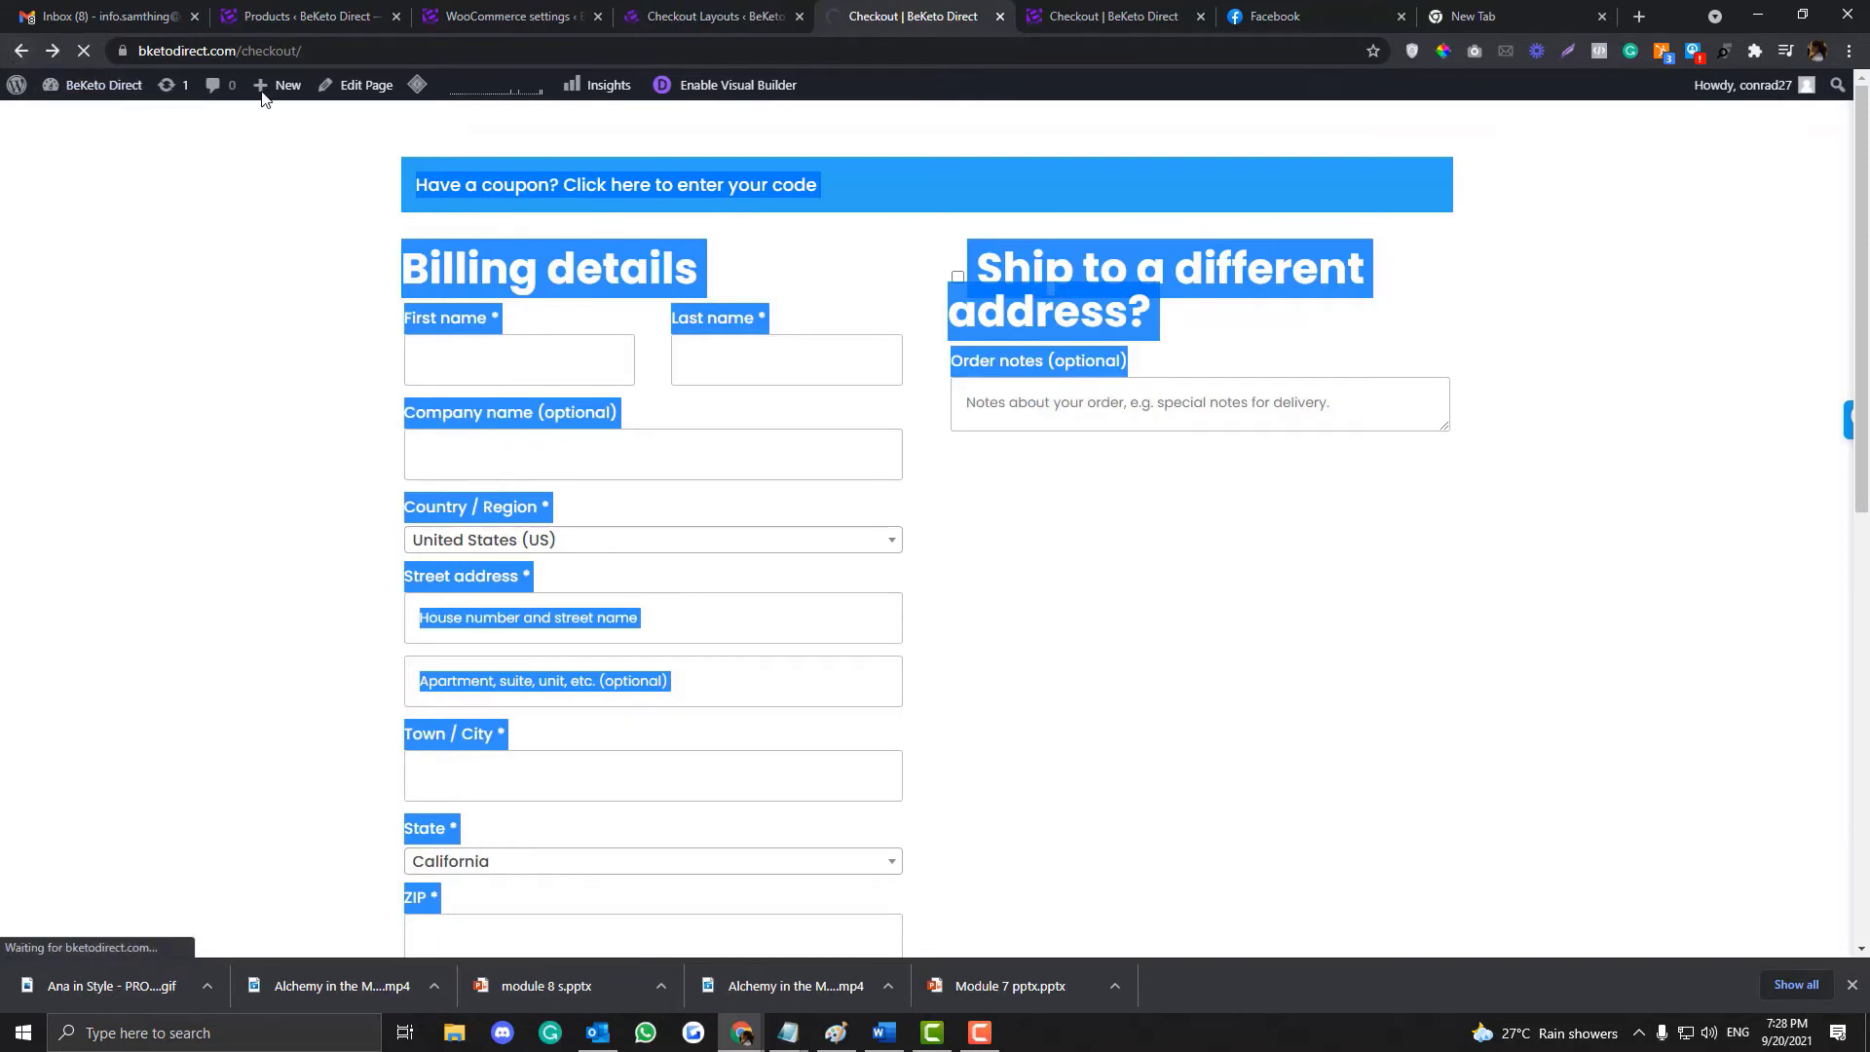
click(403, 52)
text(bketodirect.com)
key(Return)
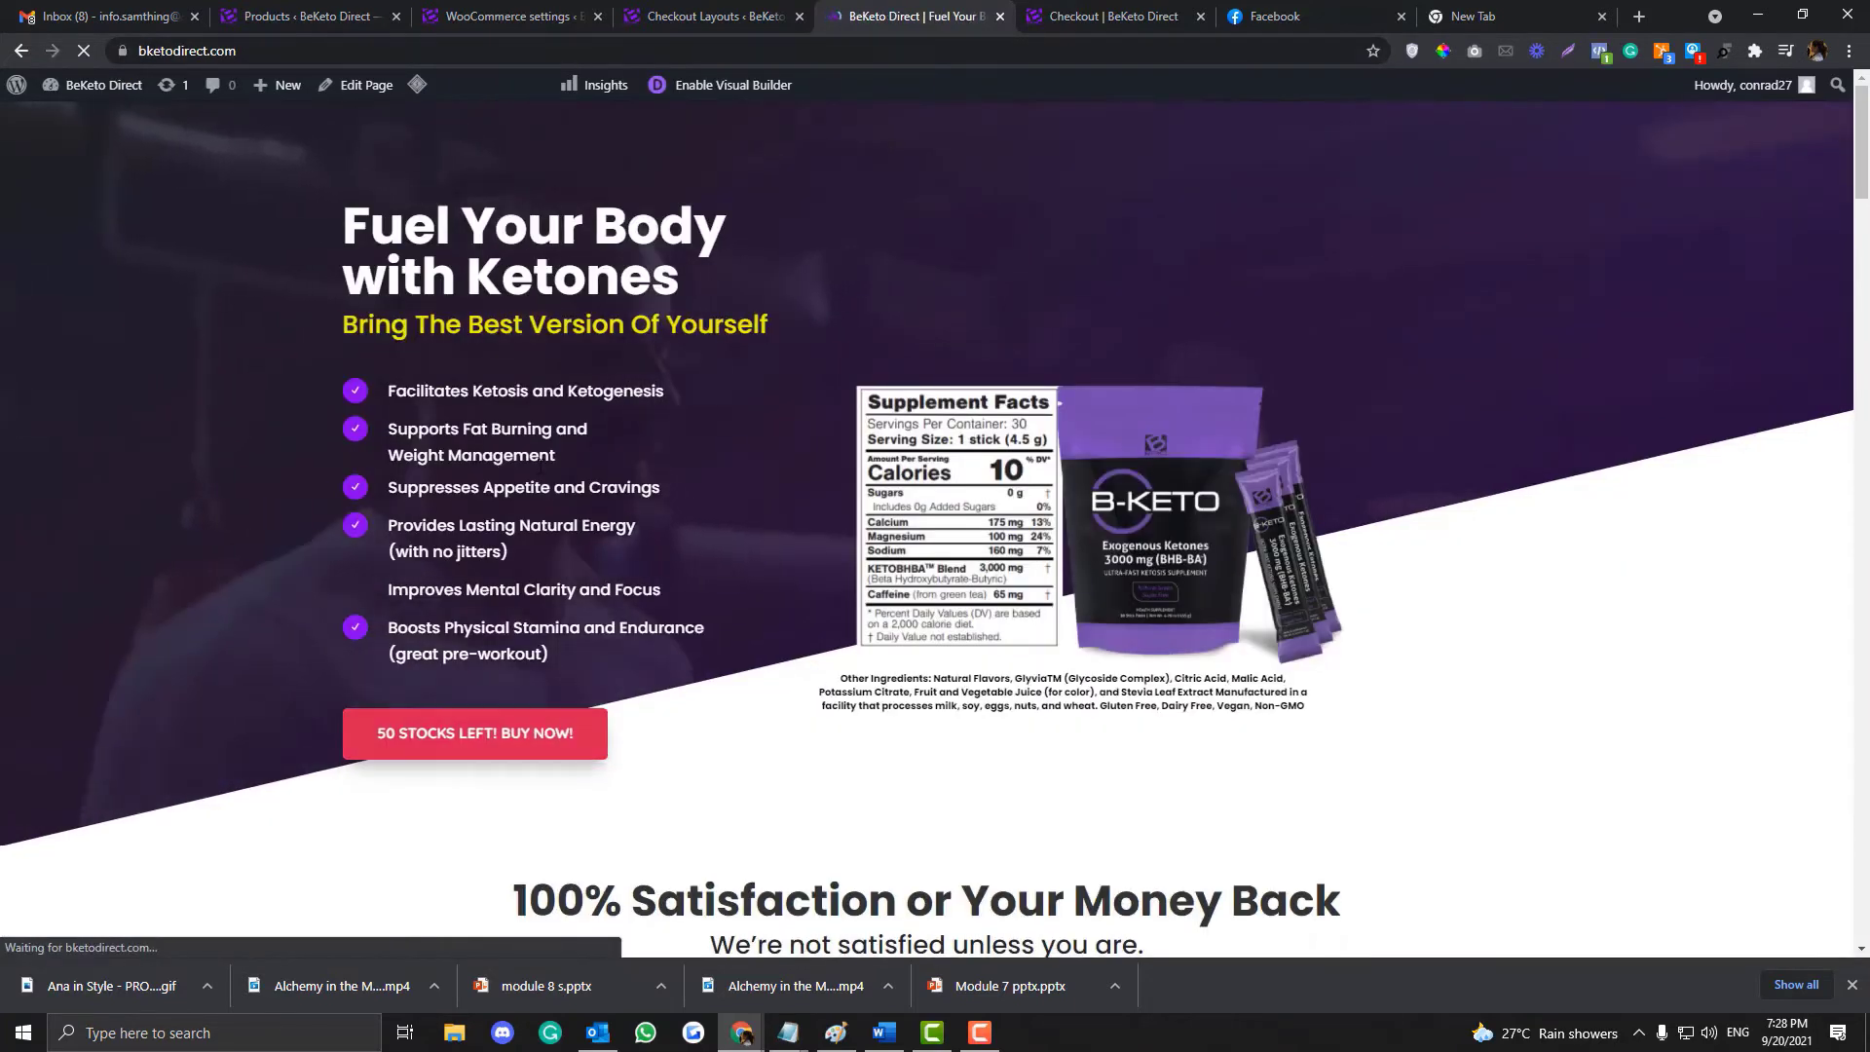
Step: Buy BeKeto from the landing page offer and review the combined cart-and-checkout page
scroll(502, 567, down, 2)
click(494, 546)
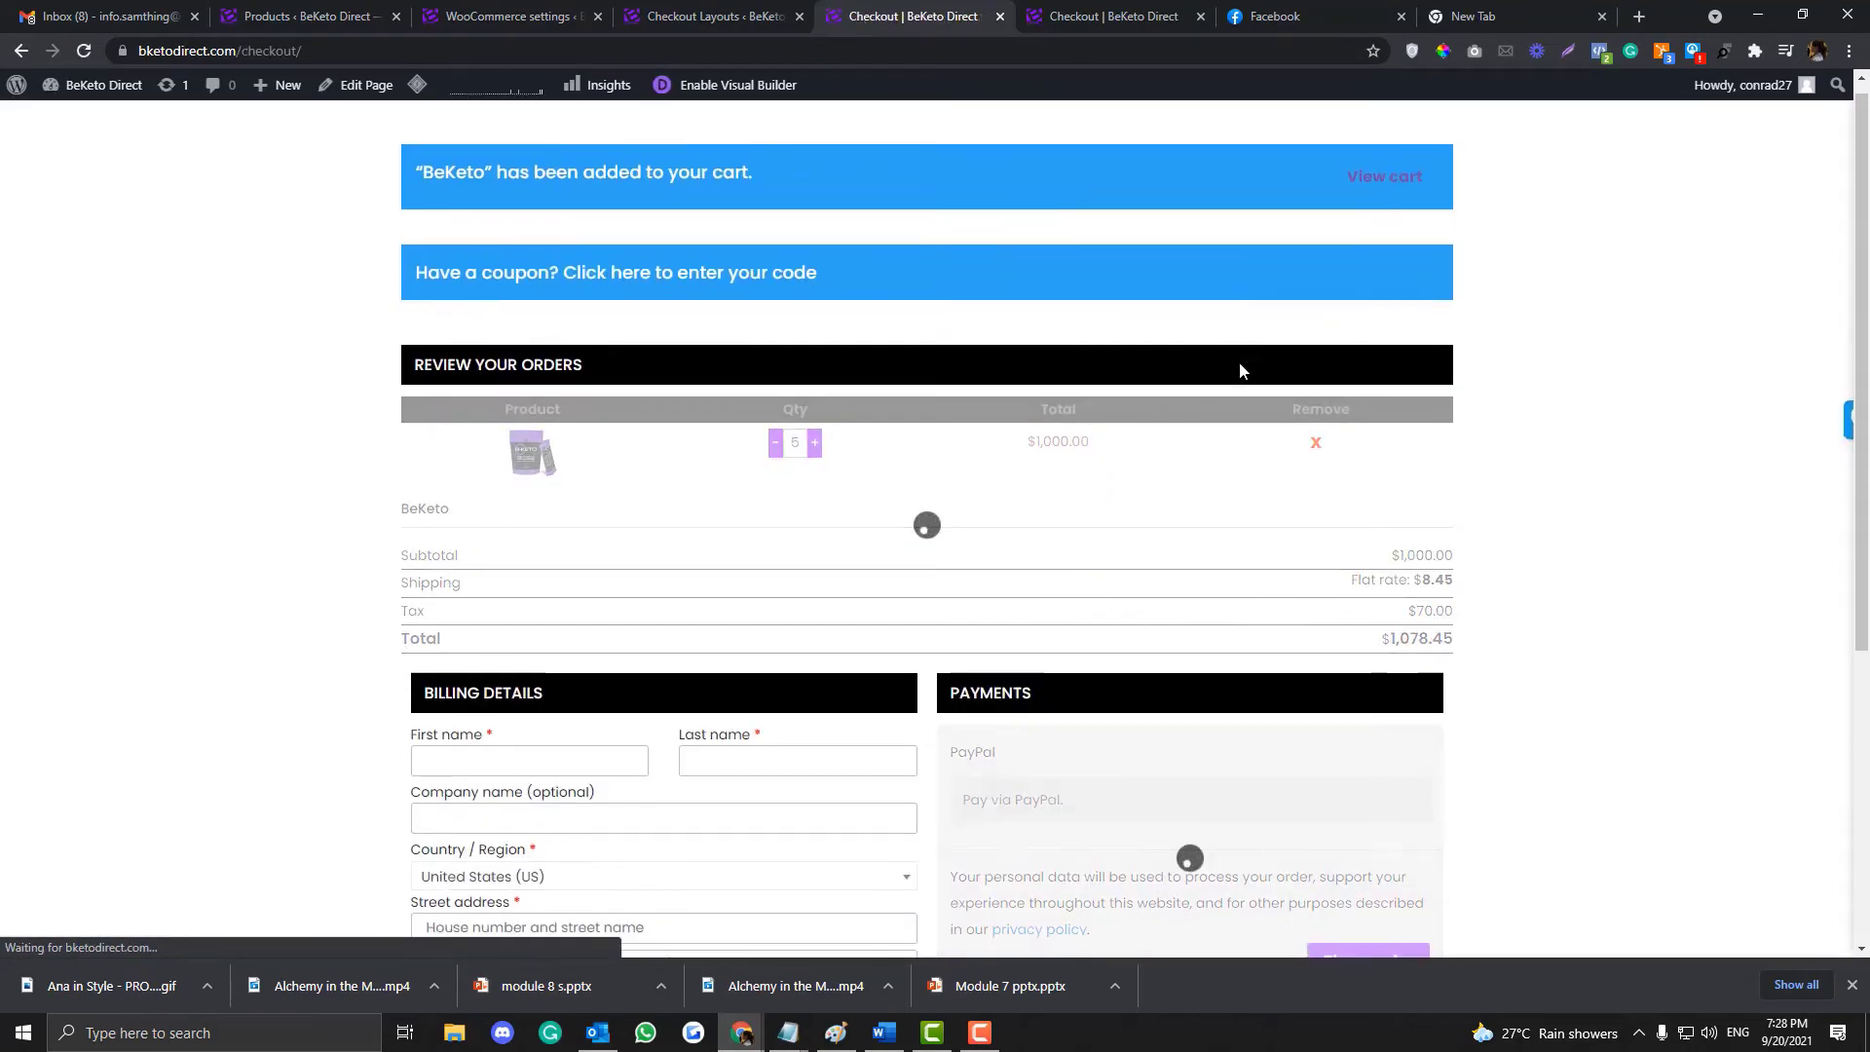
scroll(1239, 363, down, 5)
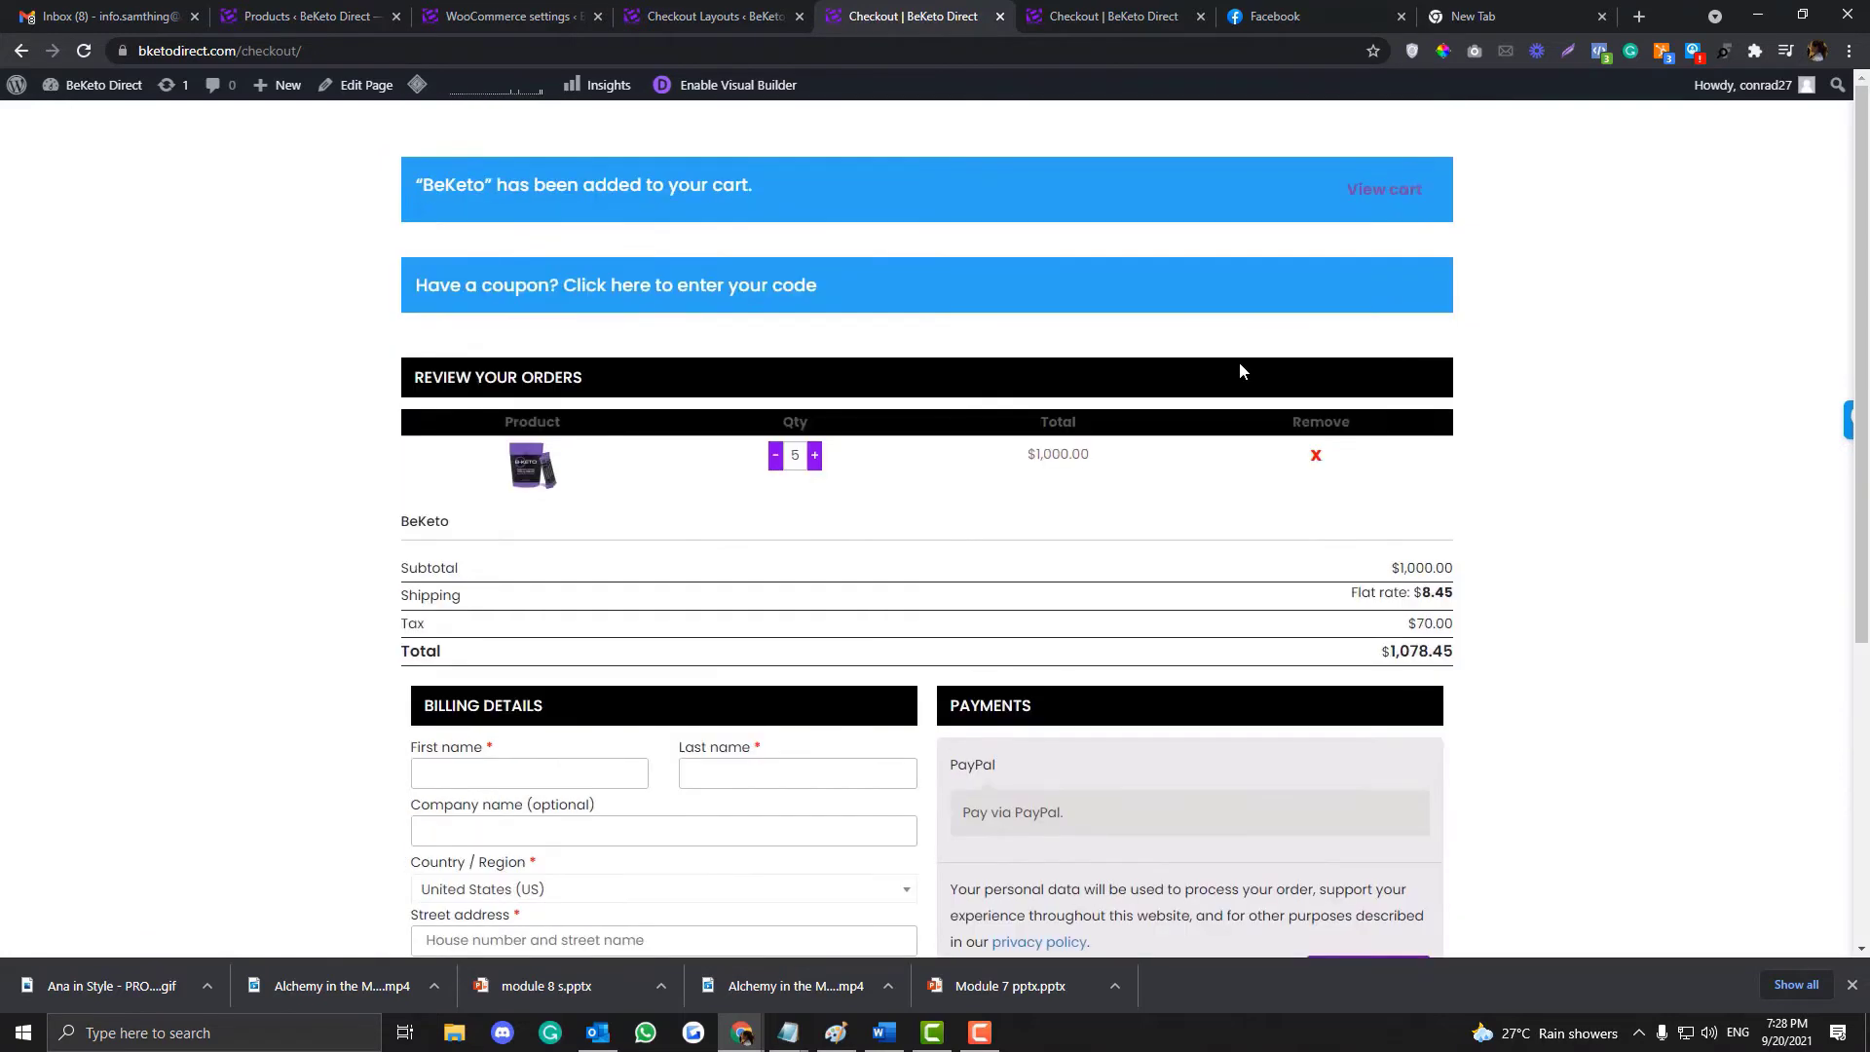
scroll(638, 561, down, 3)
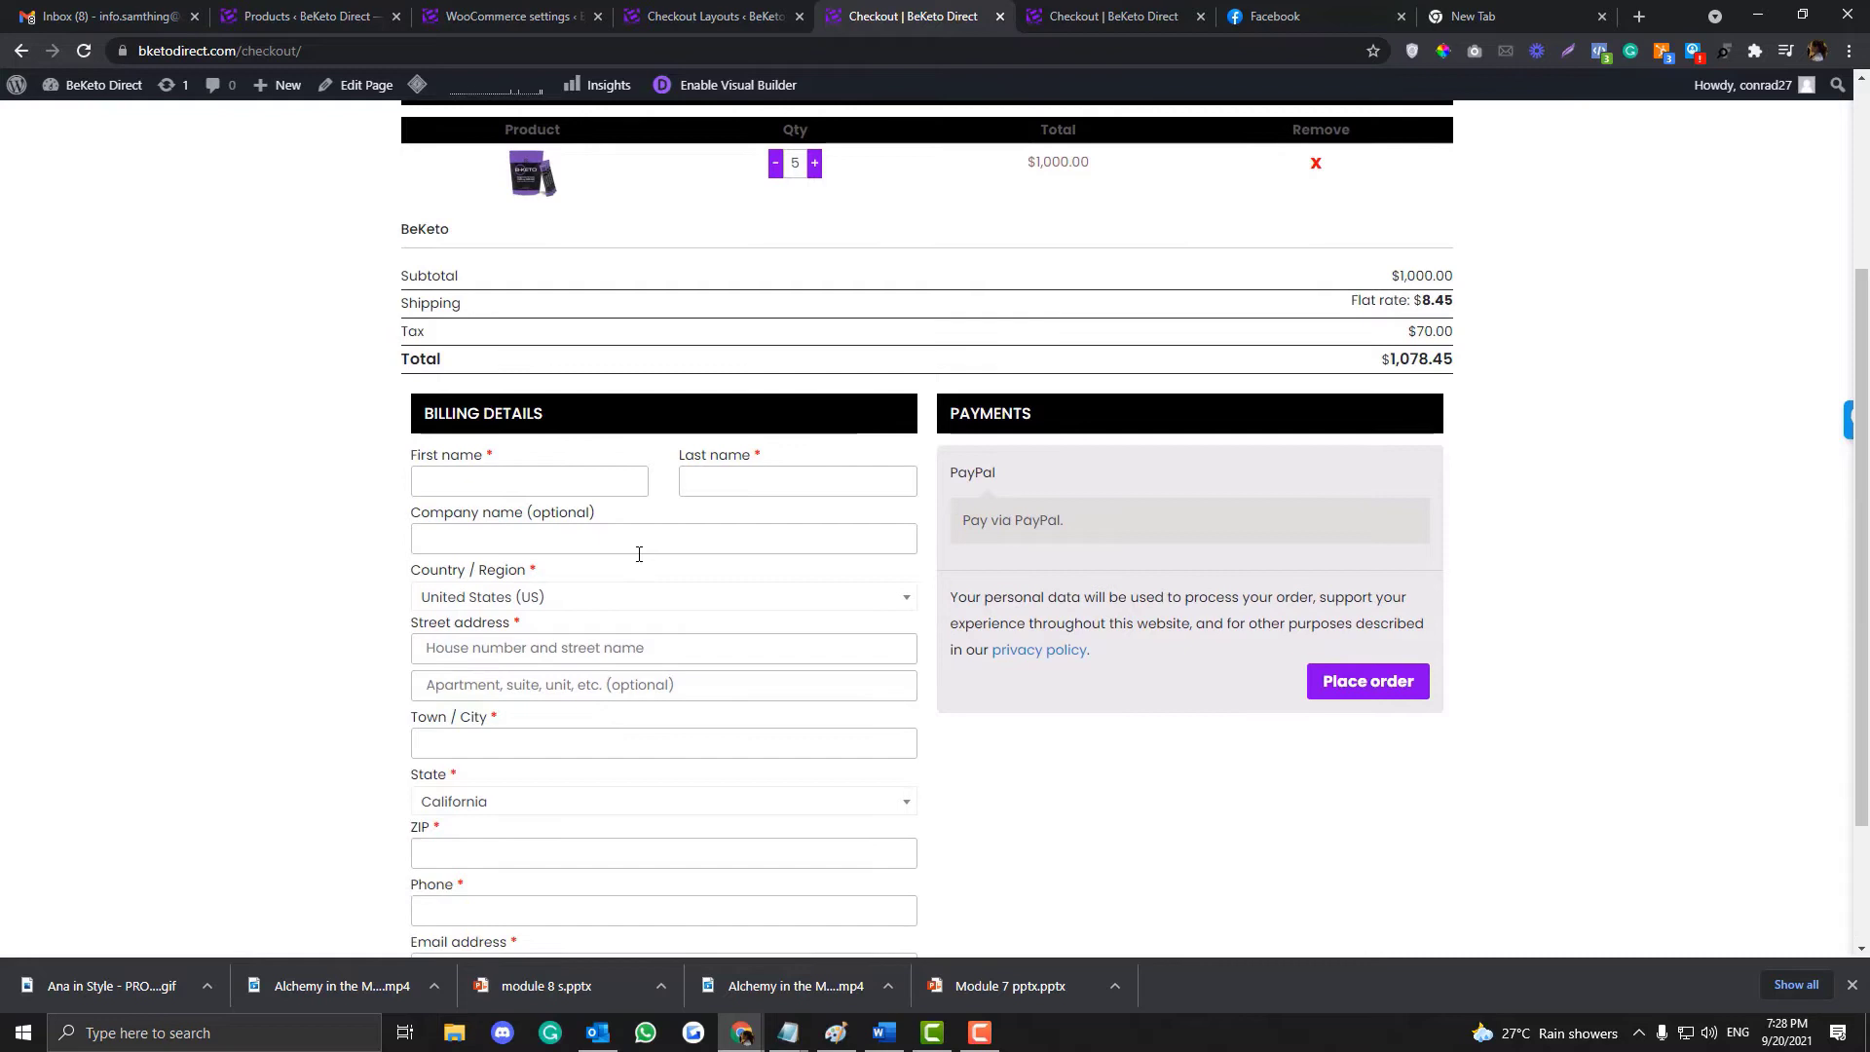
scroll(638, 551, up, 4)
Step: Open the plugin's Global Style settings, then reload the checkout page to compare
key(ctrl+Page_Up)
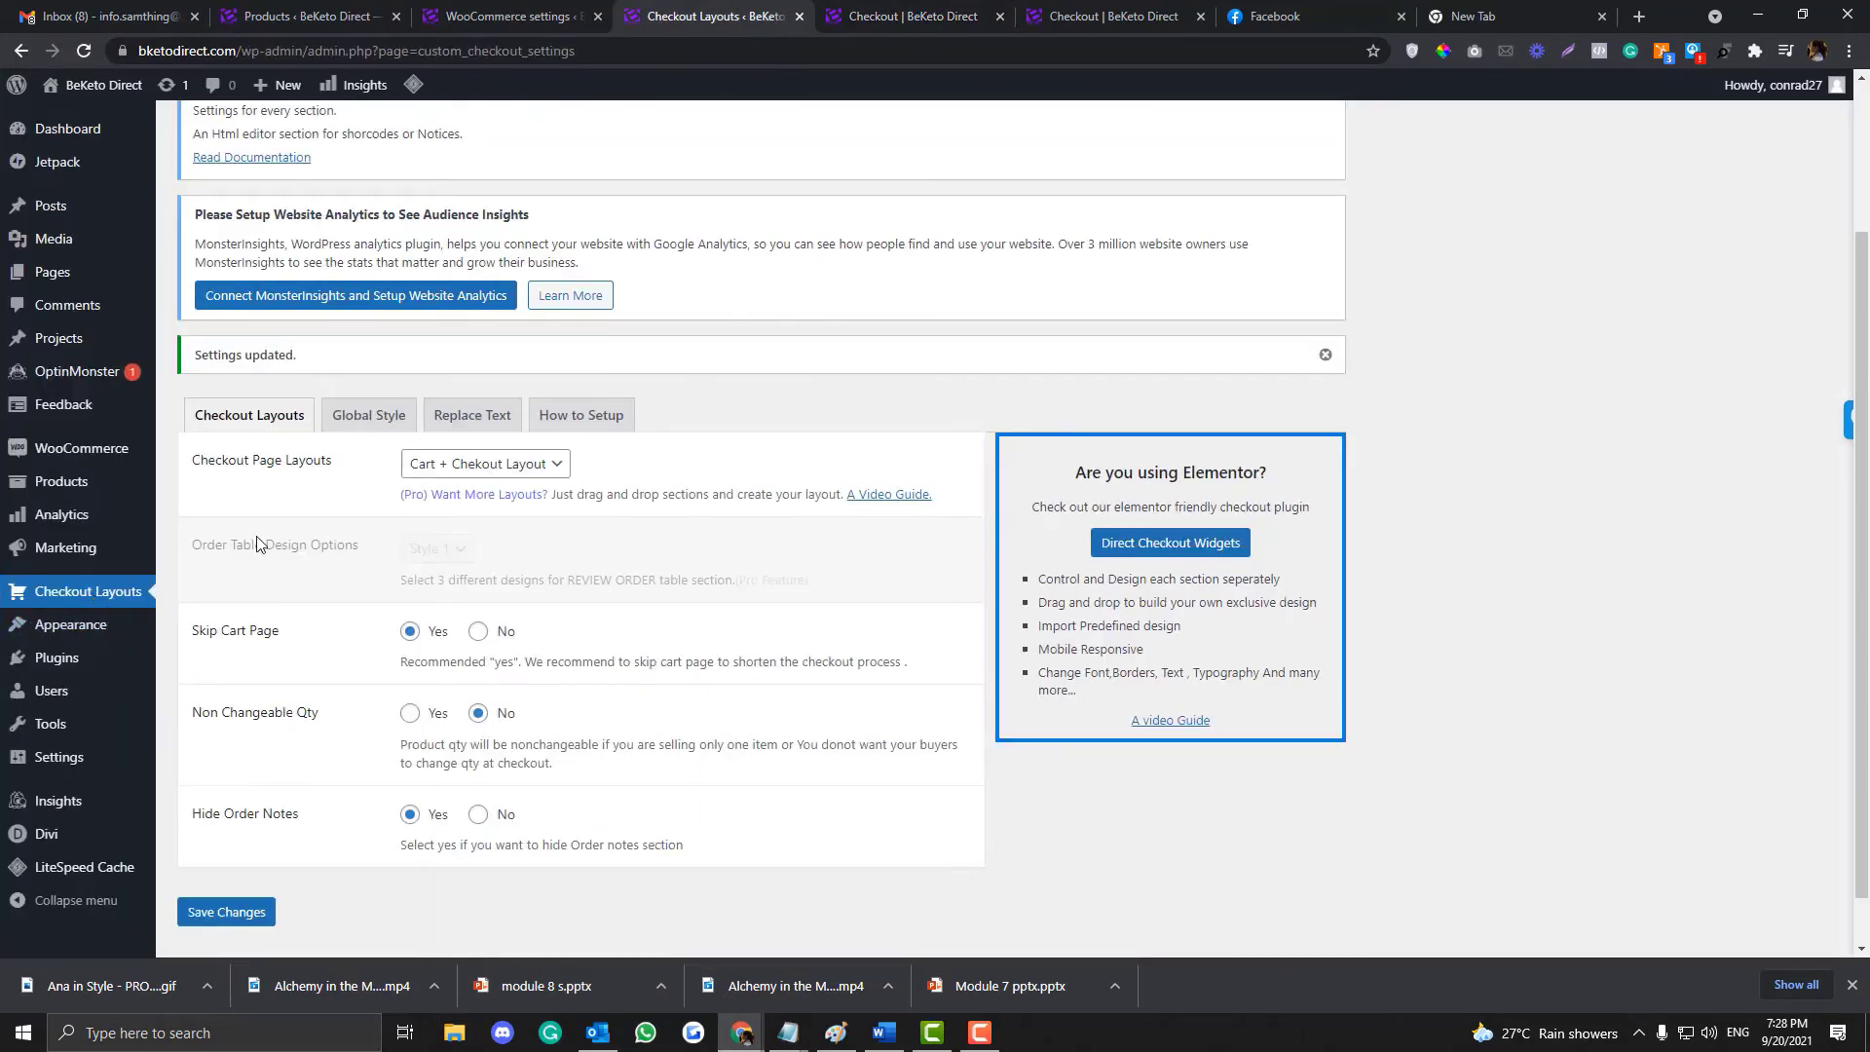
click(371, 416)
key(ctrl+Page_Down)
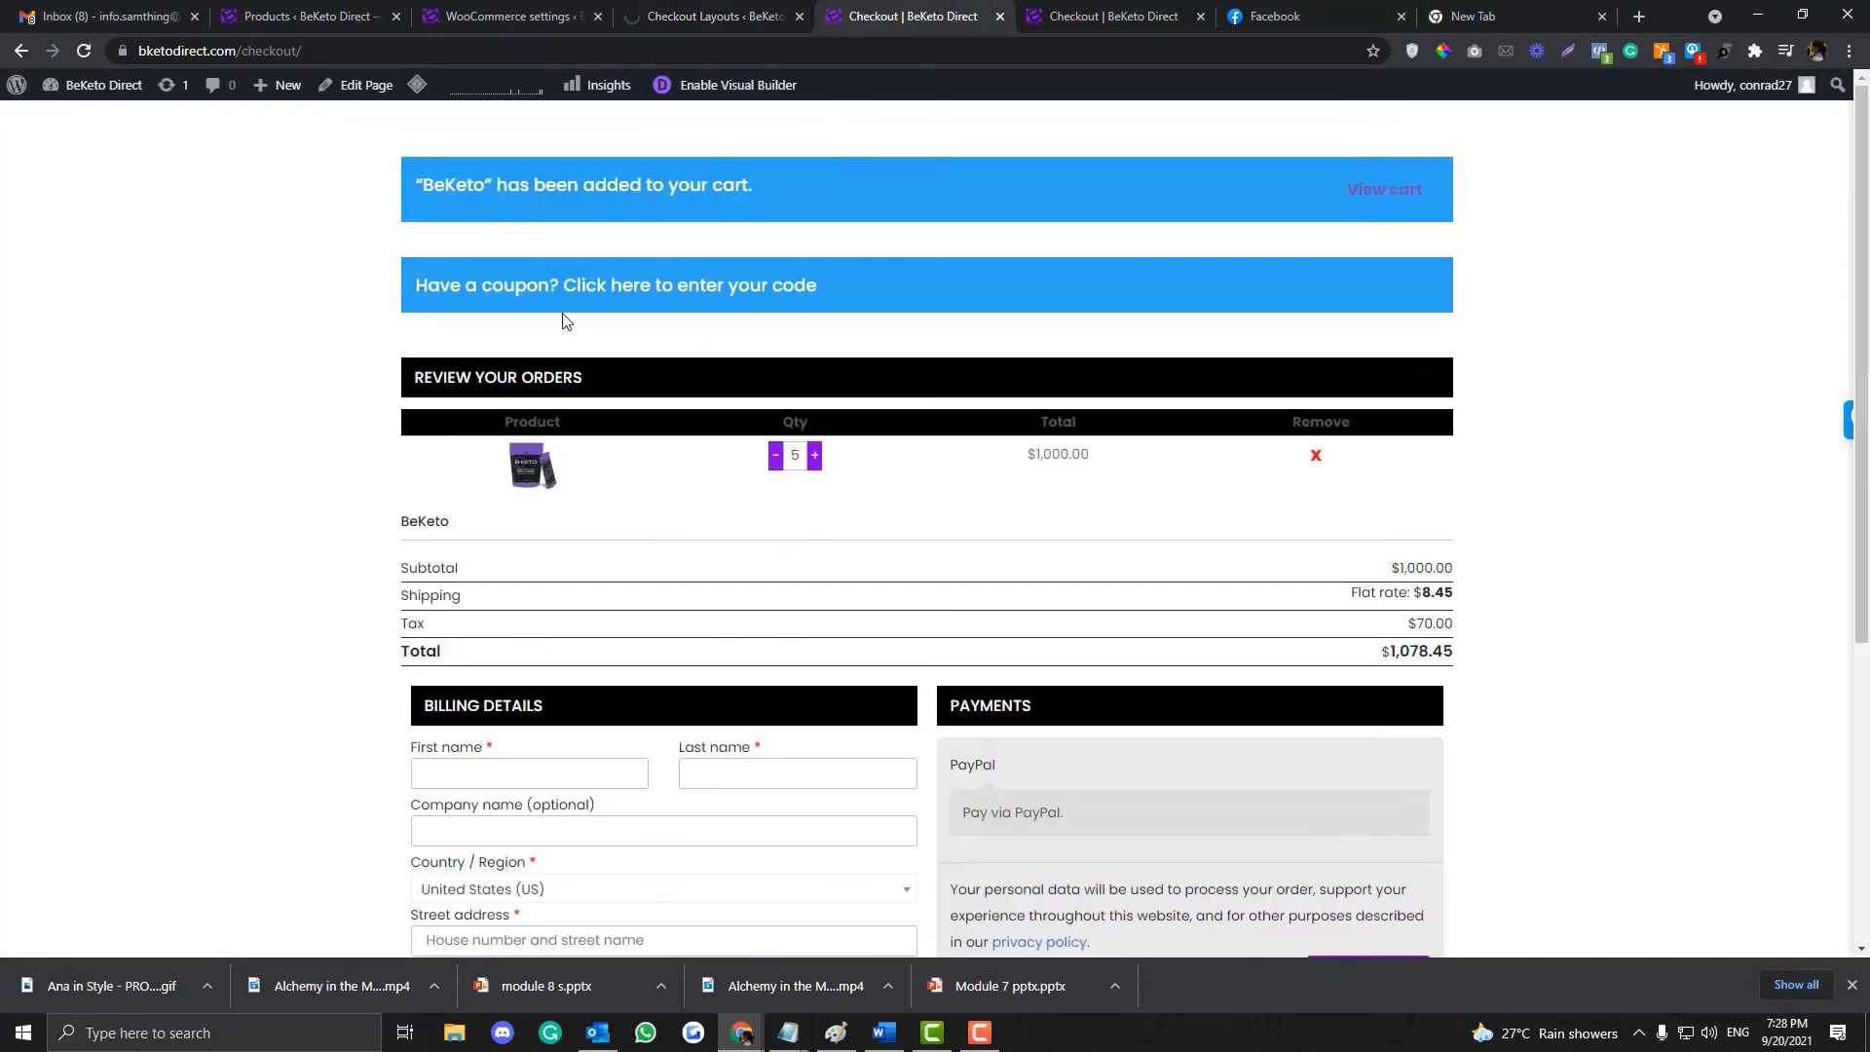
drag(499, 426, 710, 425)
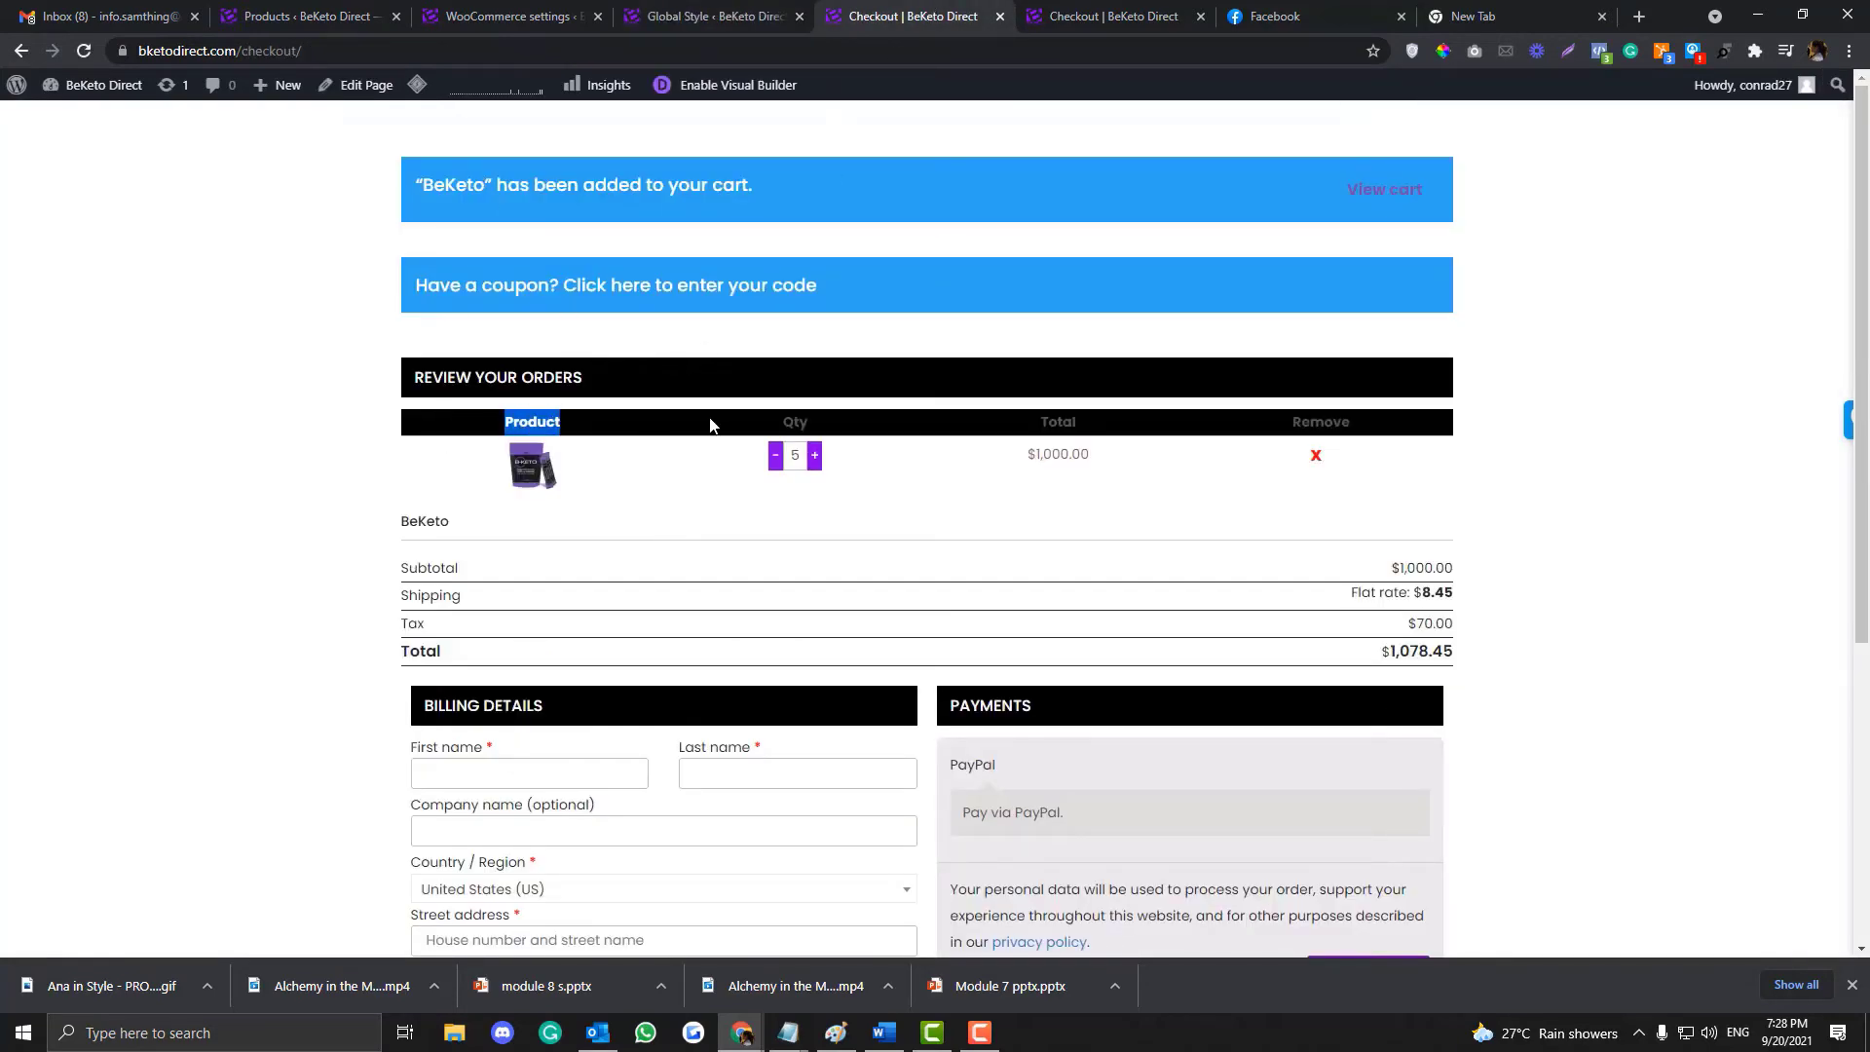
click(706, 472)
scroll(680, 492, down, 3)
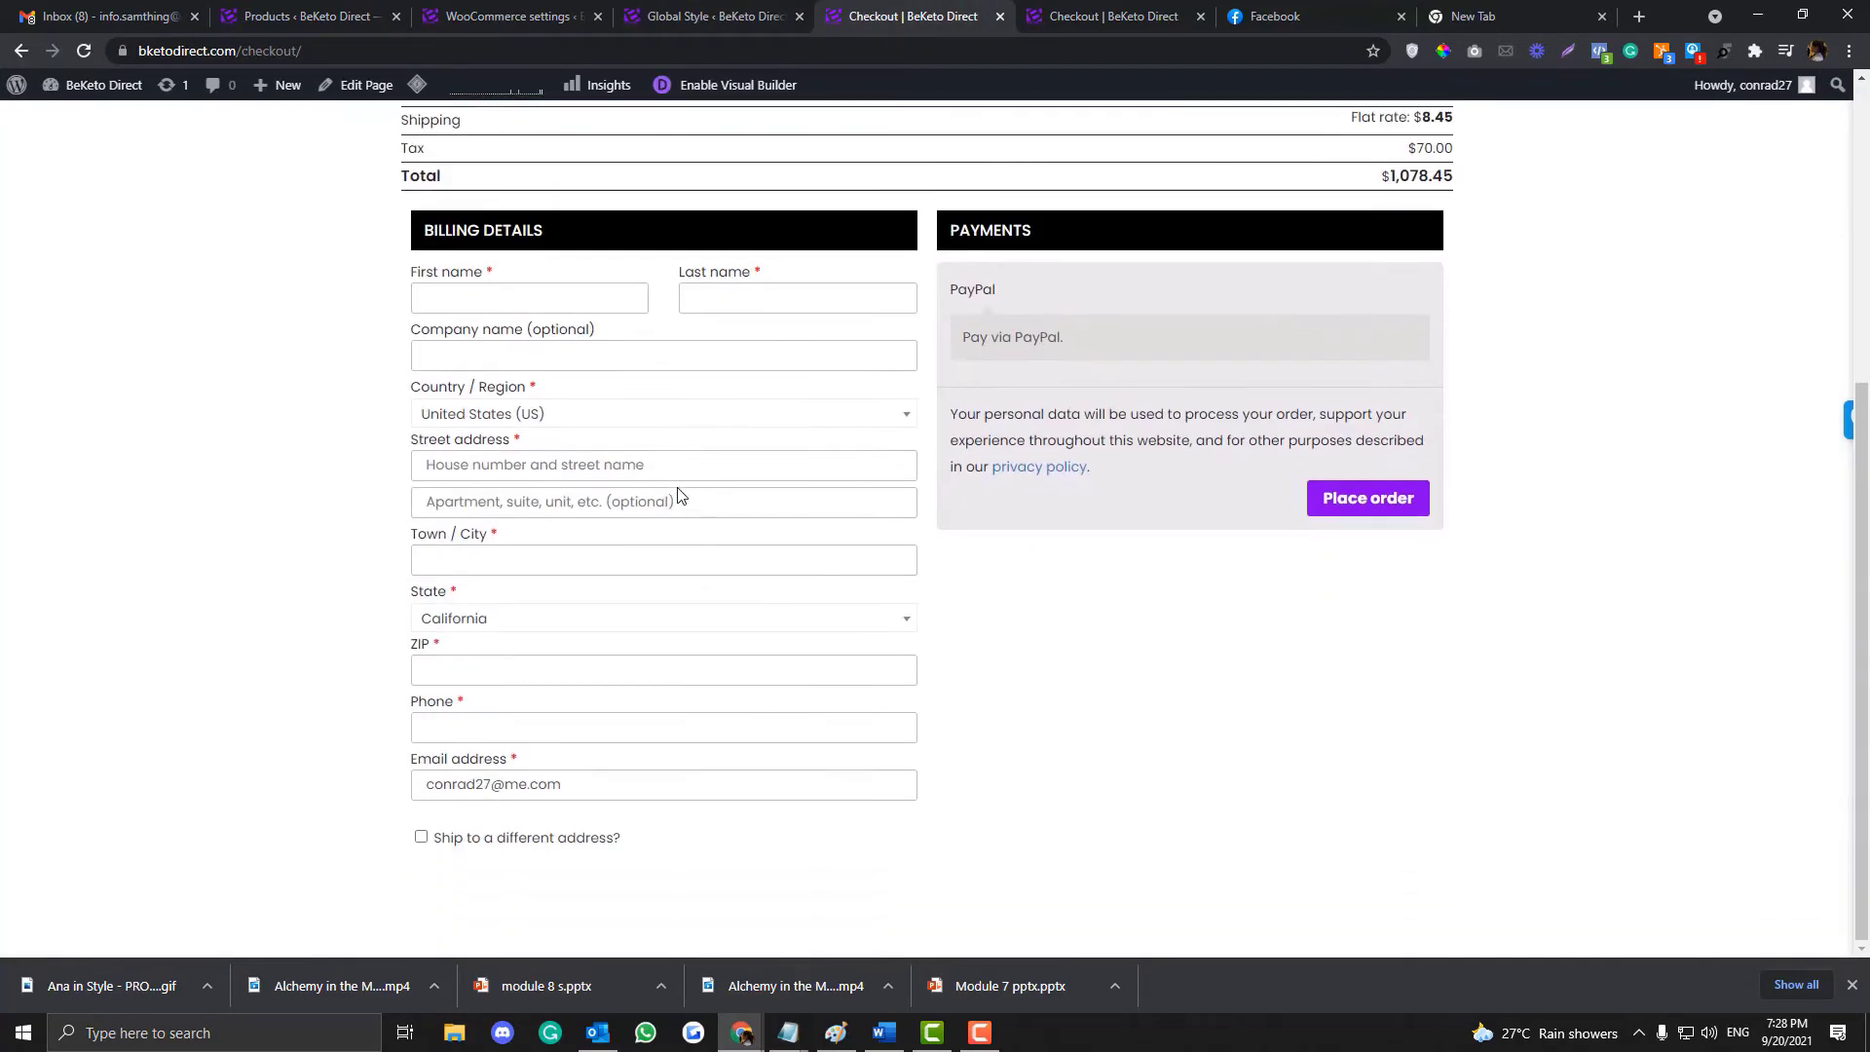
scroll(679, 488, up, 3)
click(683, 49)
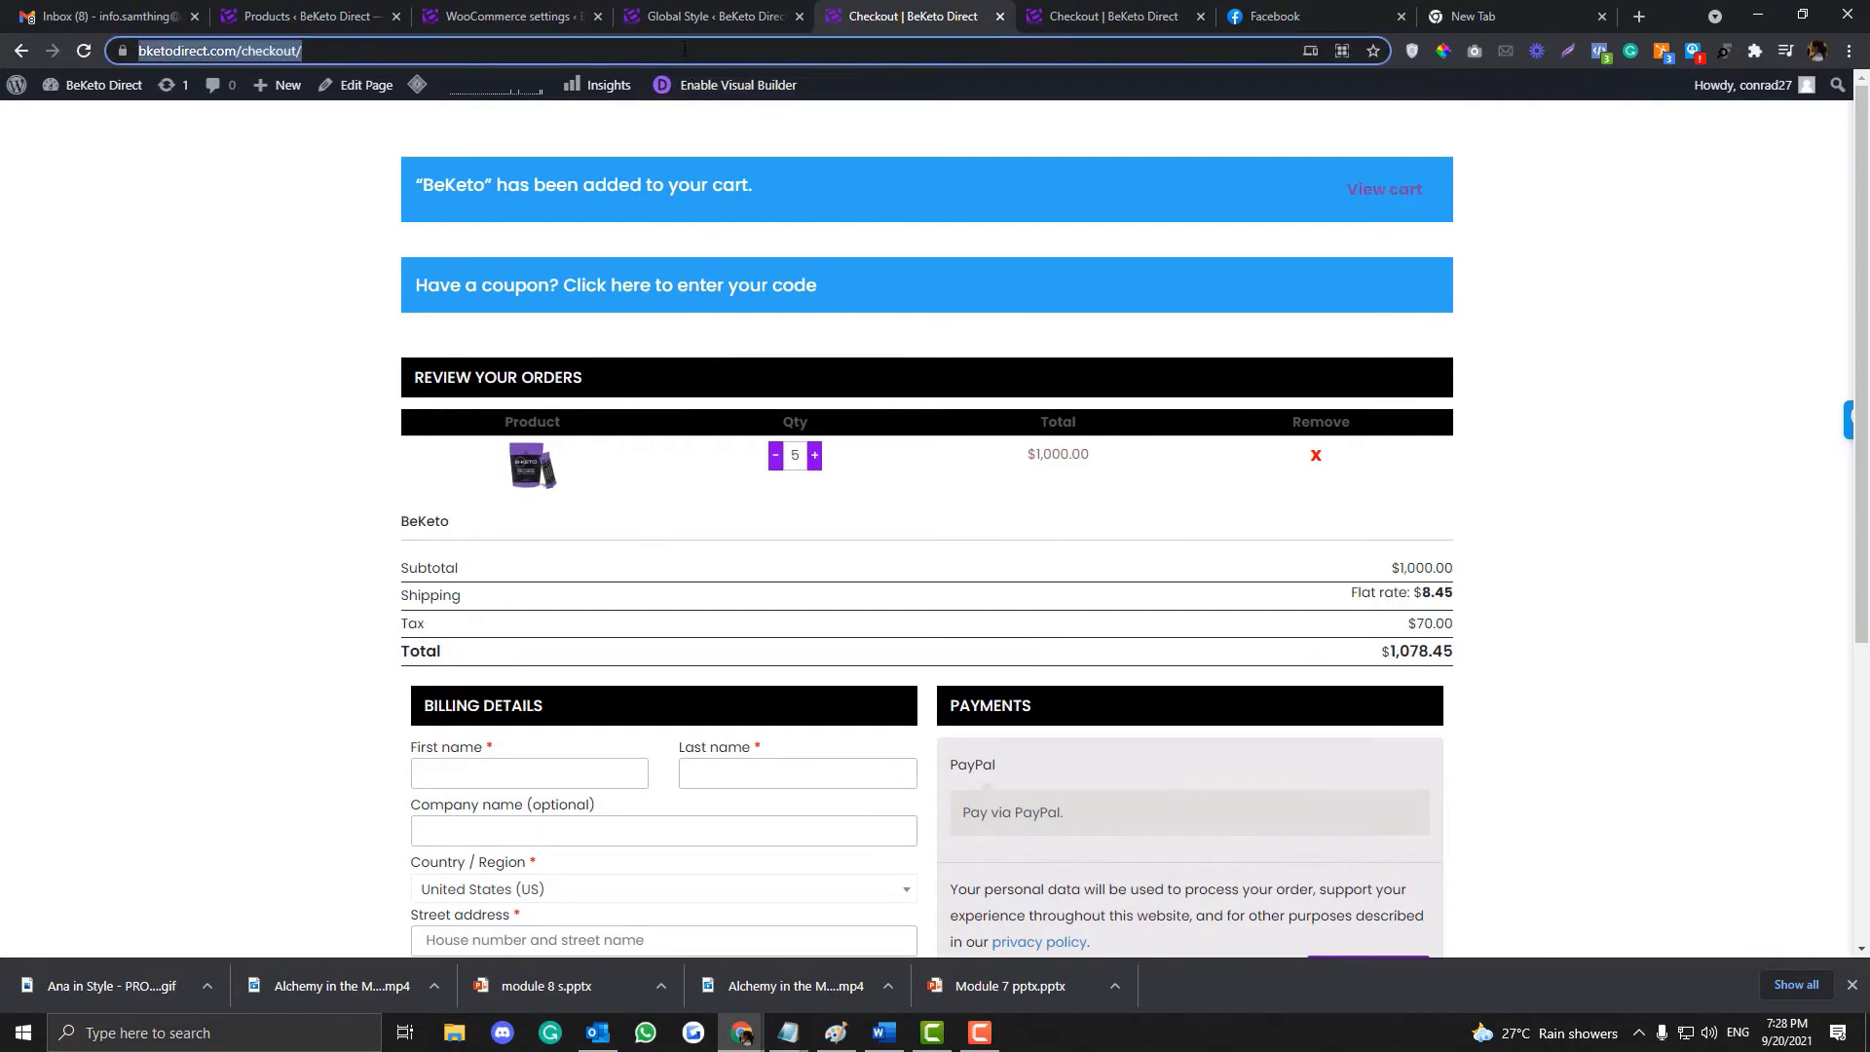
key(Return)
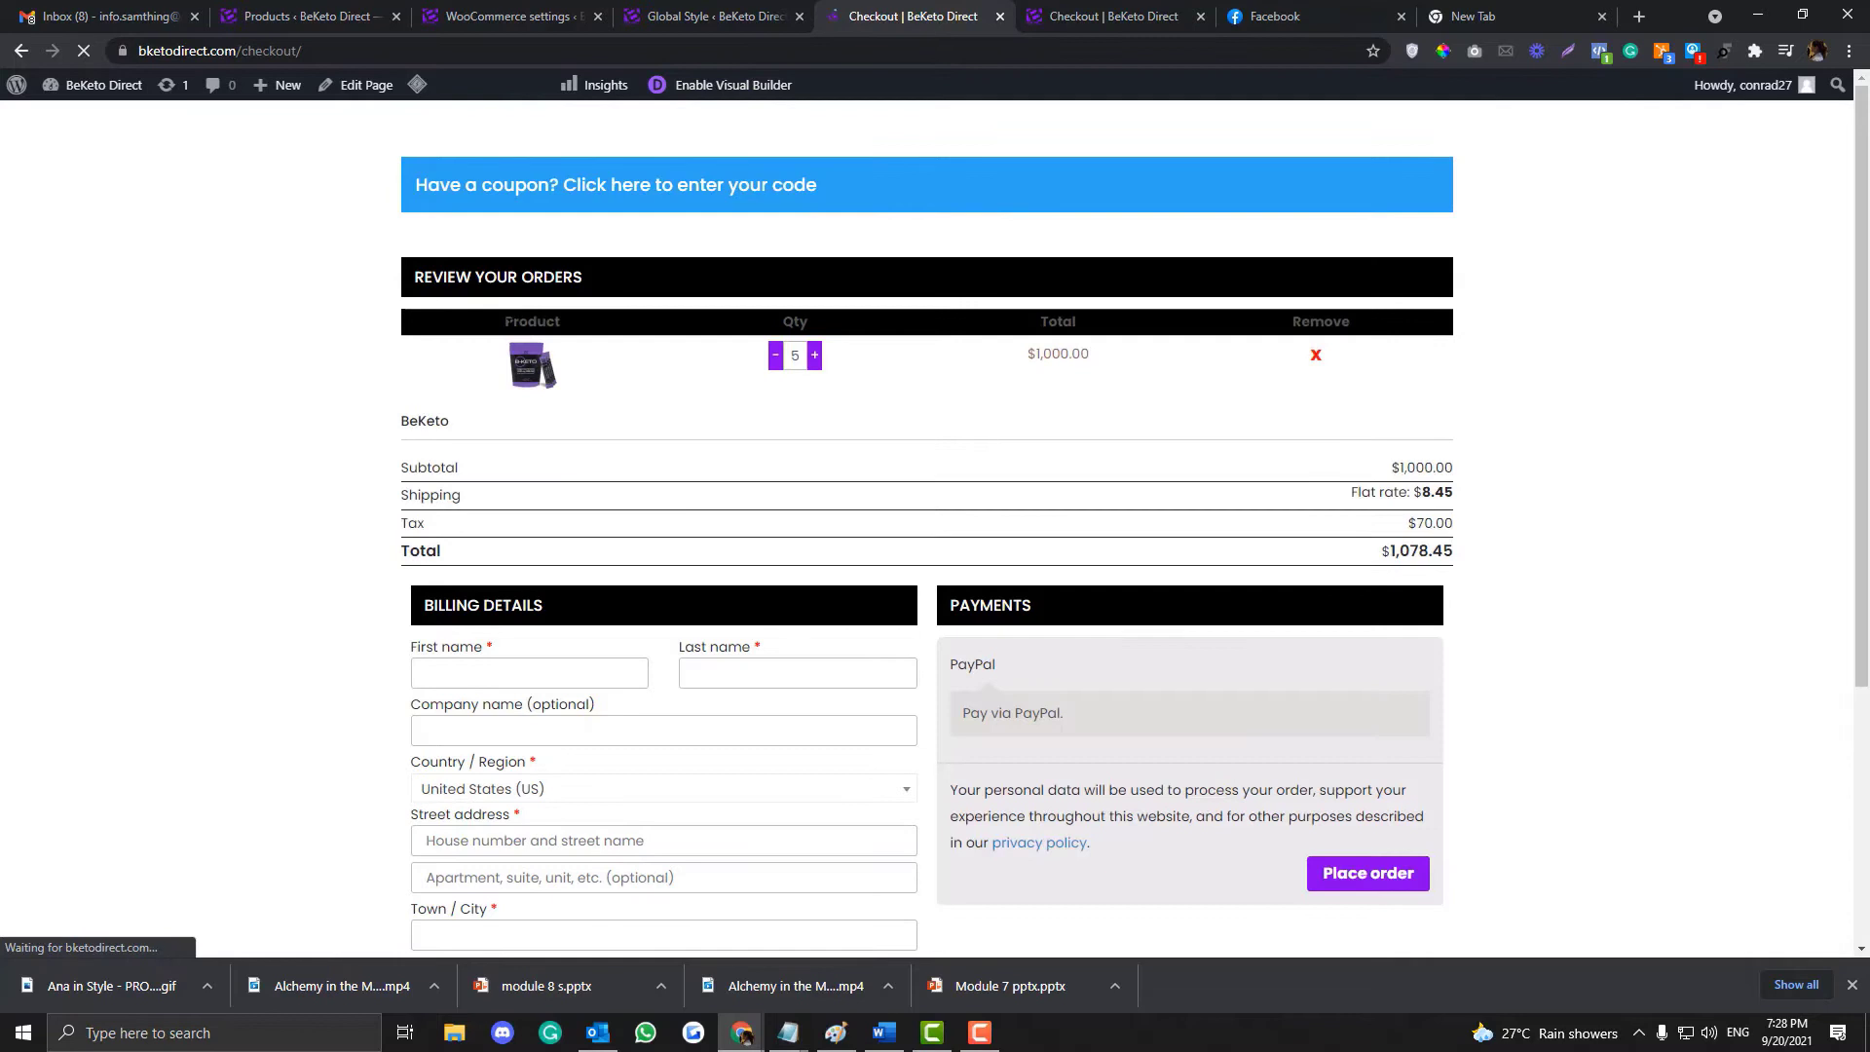
double_click(514, 325)
Step: Set the Global Style Header Background Color to red and save the changes
click(745, 12)
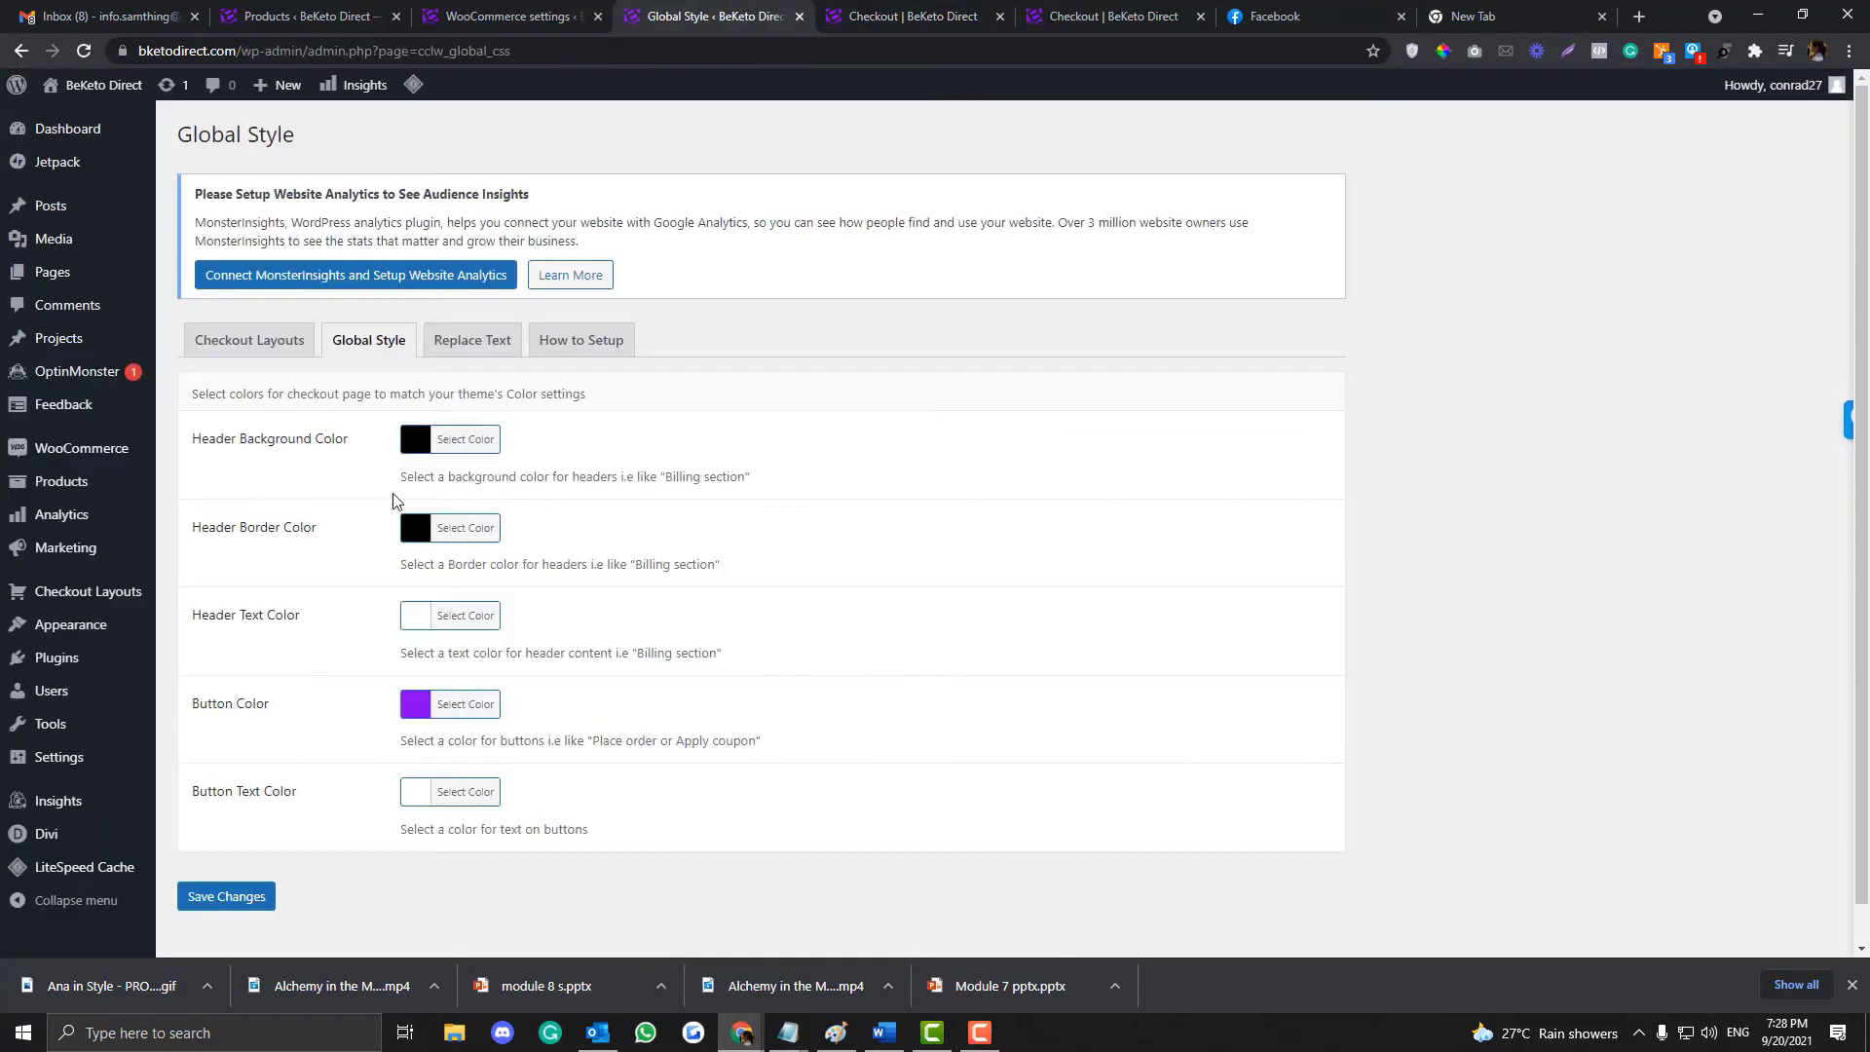
click(413, 440)
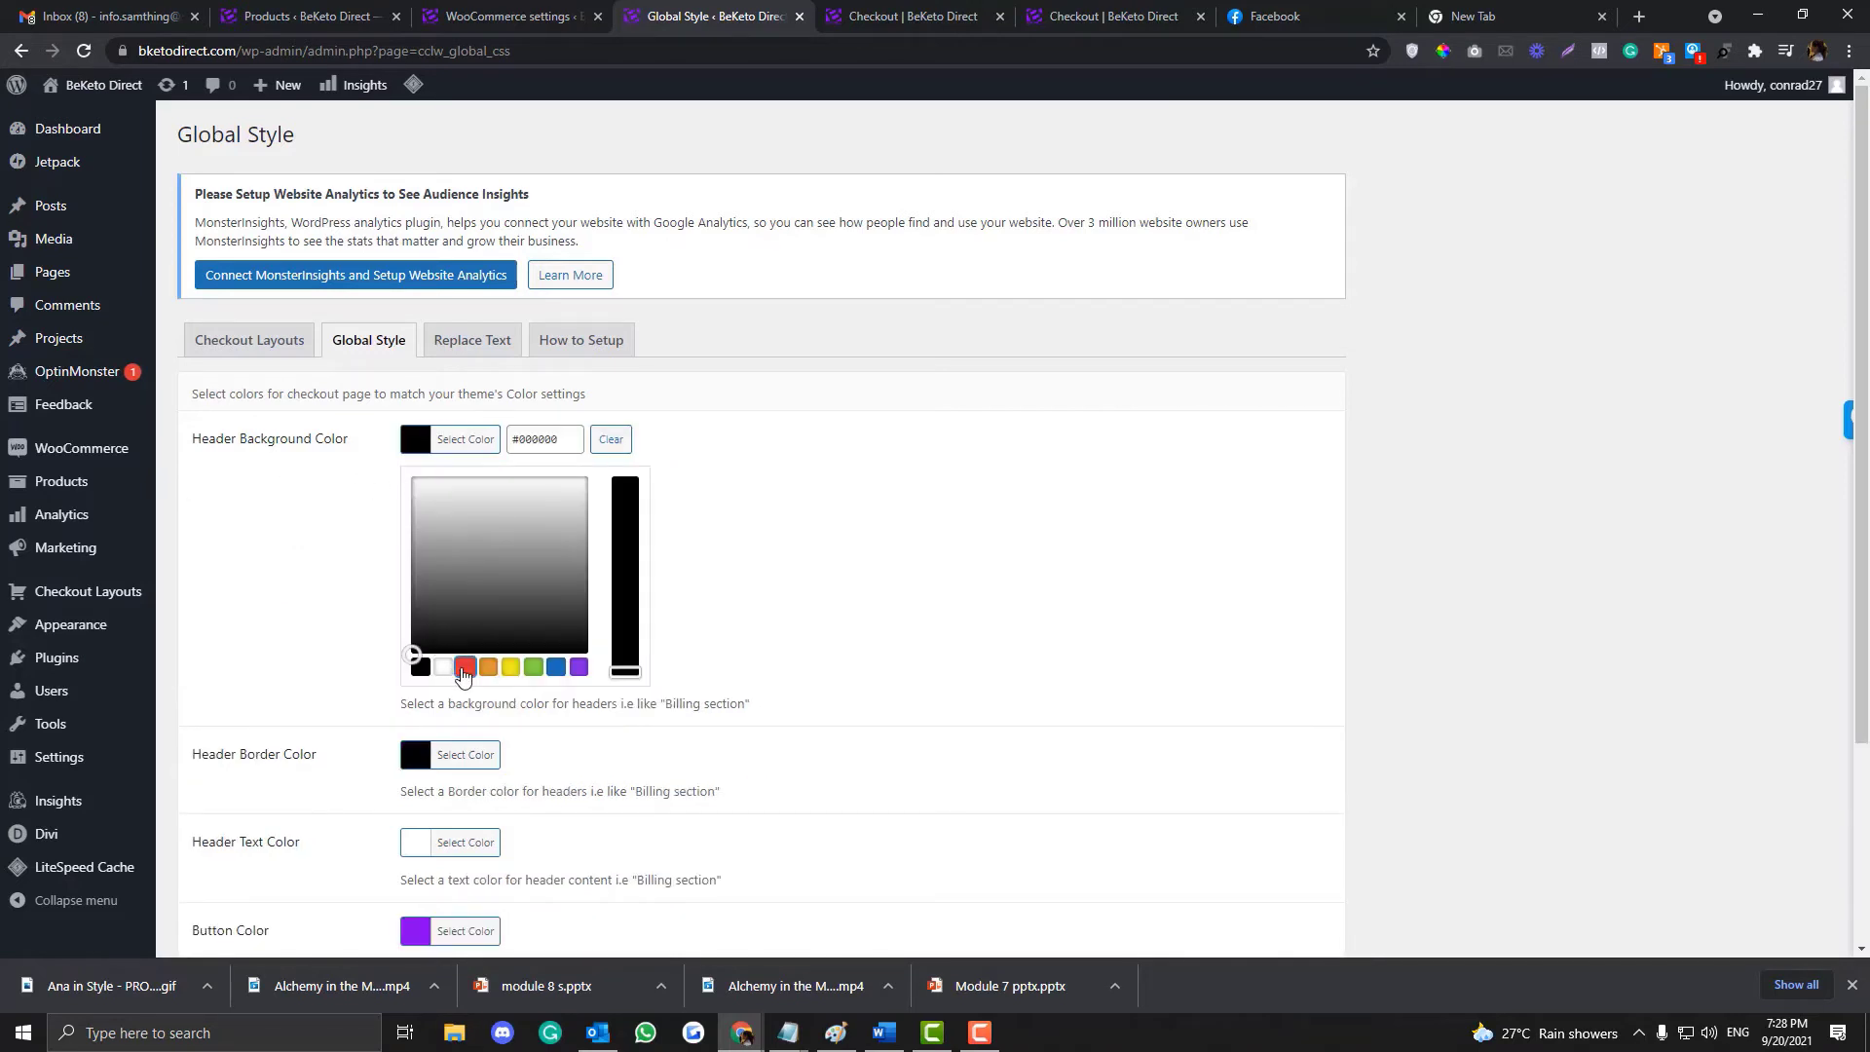
click(465, 667)
click(300, 711)
scroll(253, 780, down, 1)
click(226, 853)
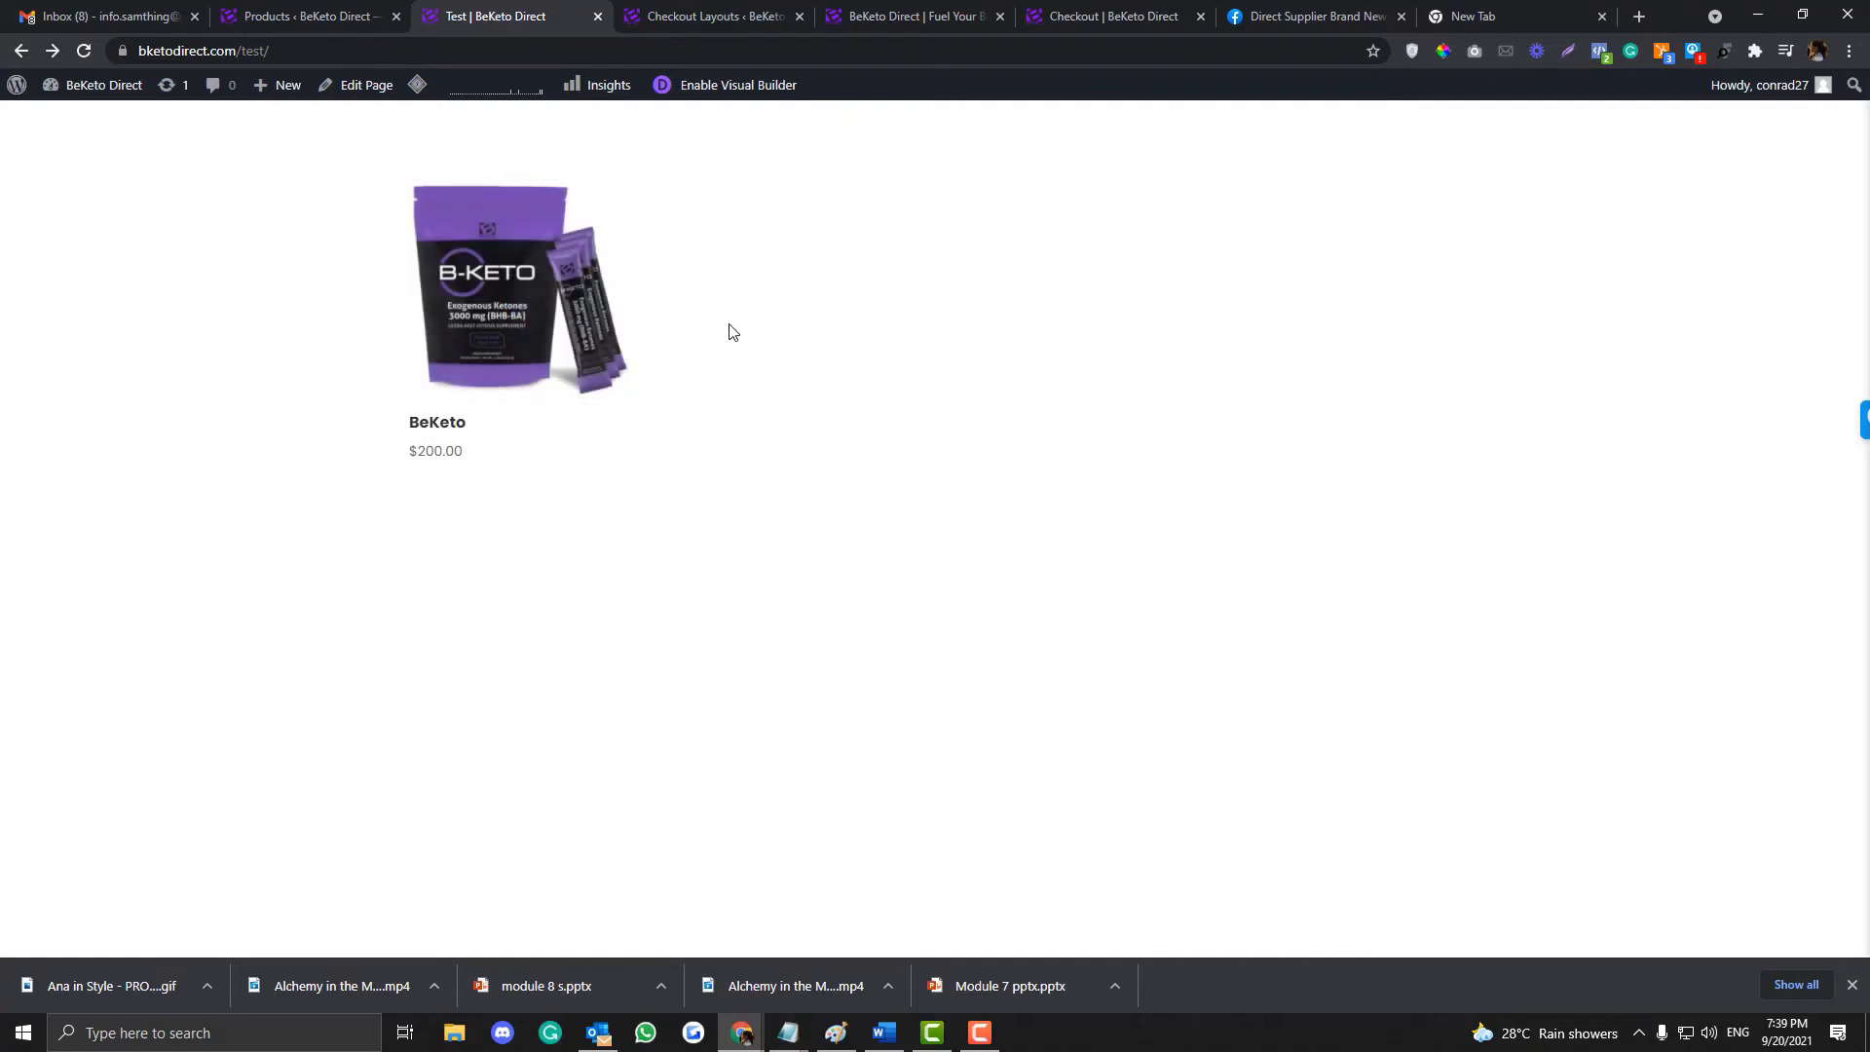
Step: Open BeKeto from the Test page, add it to the cart, and view the cart
click(614, 318)
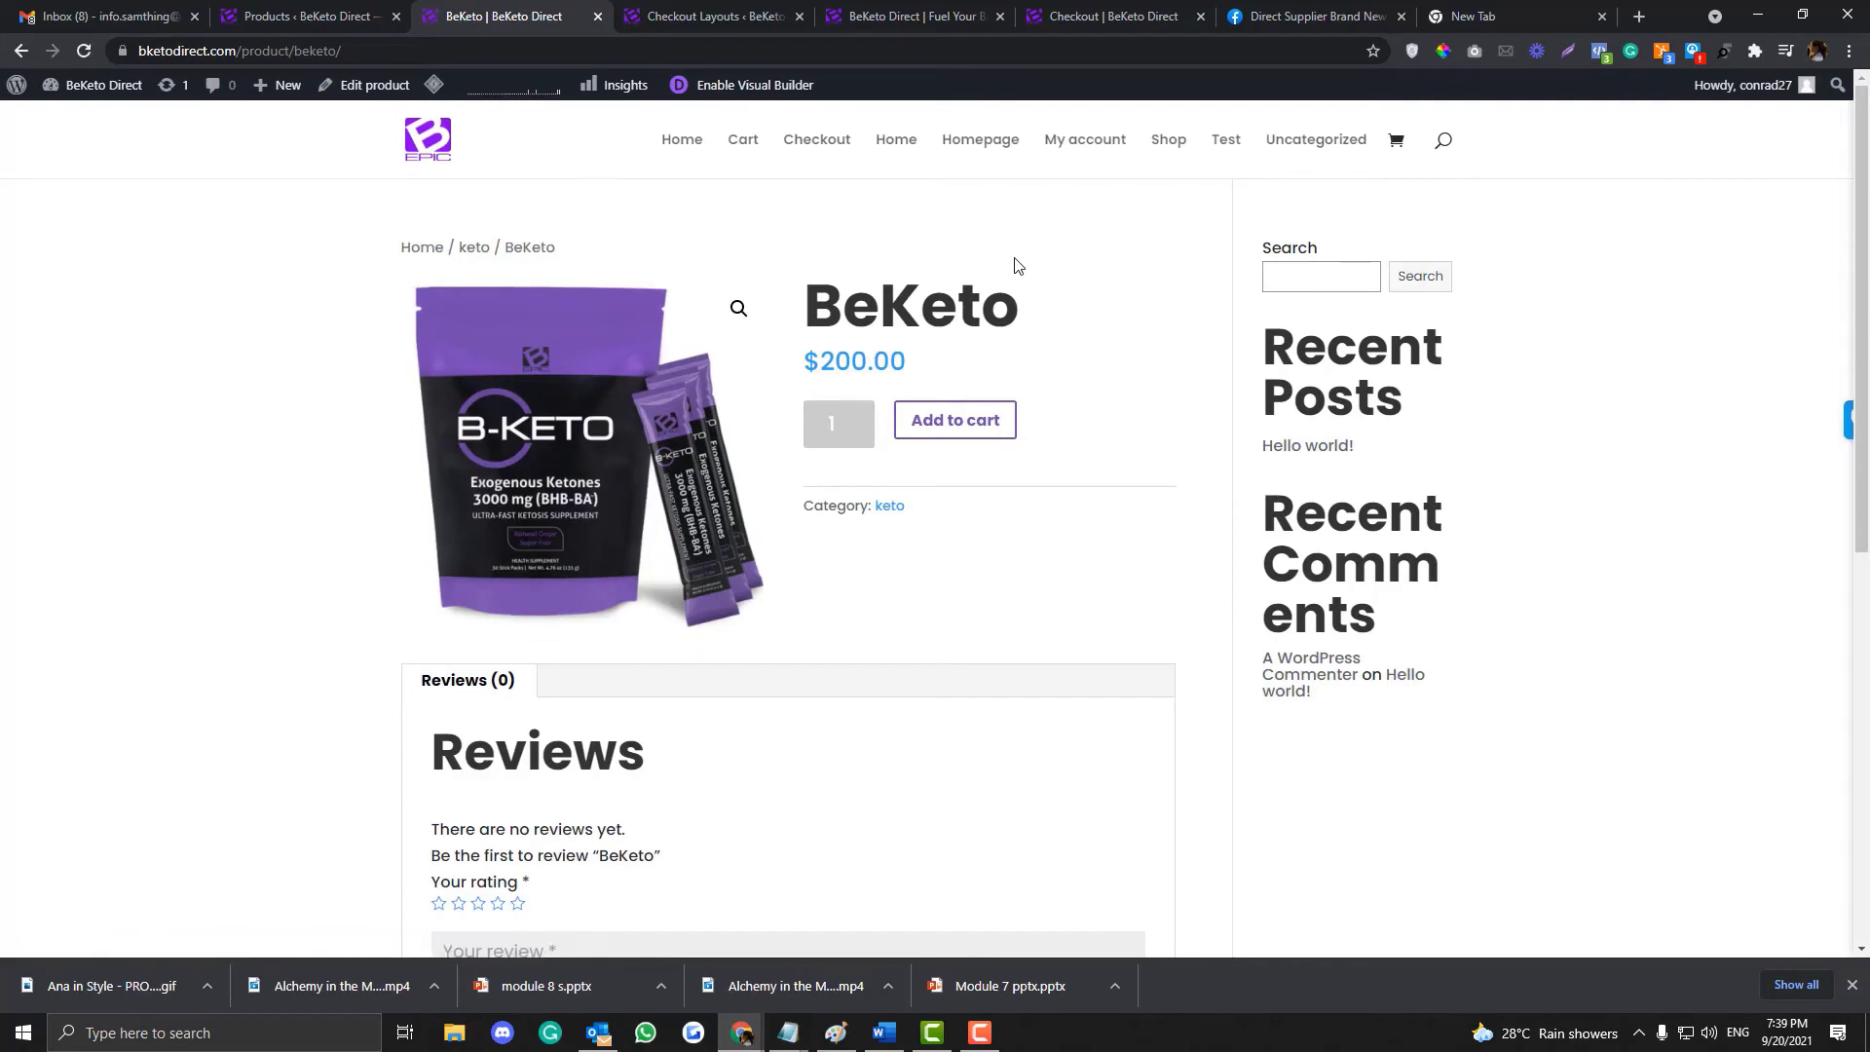
click(977, 421)
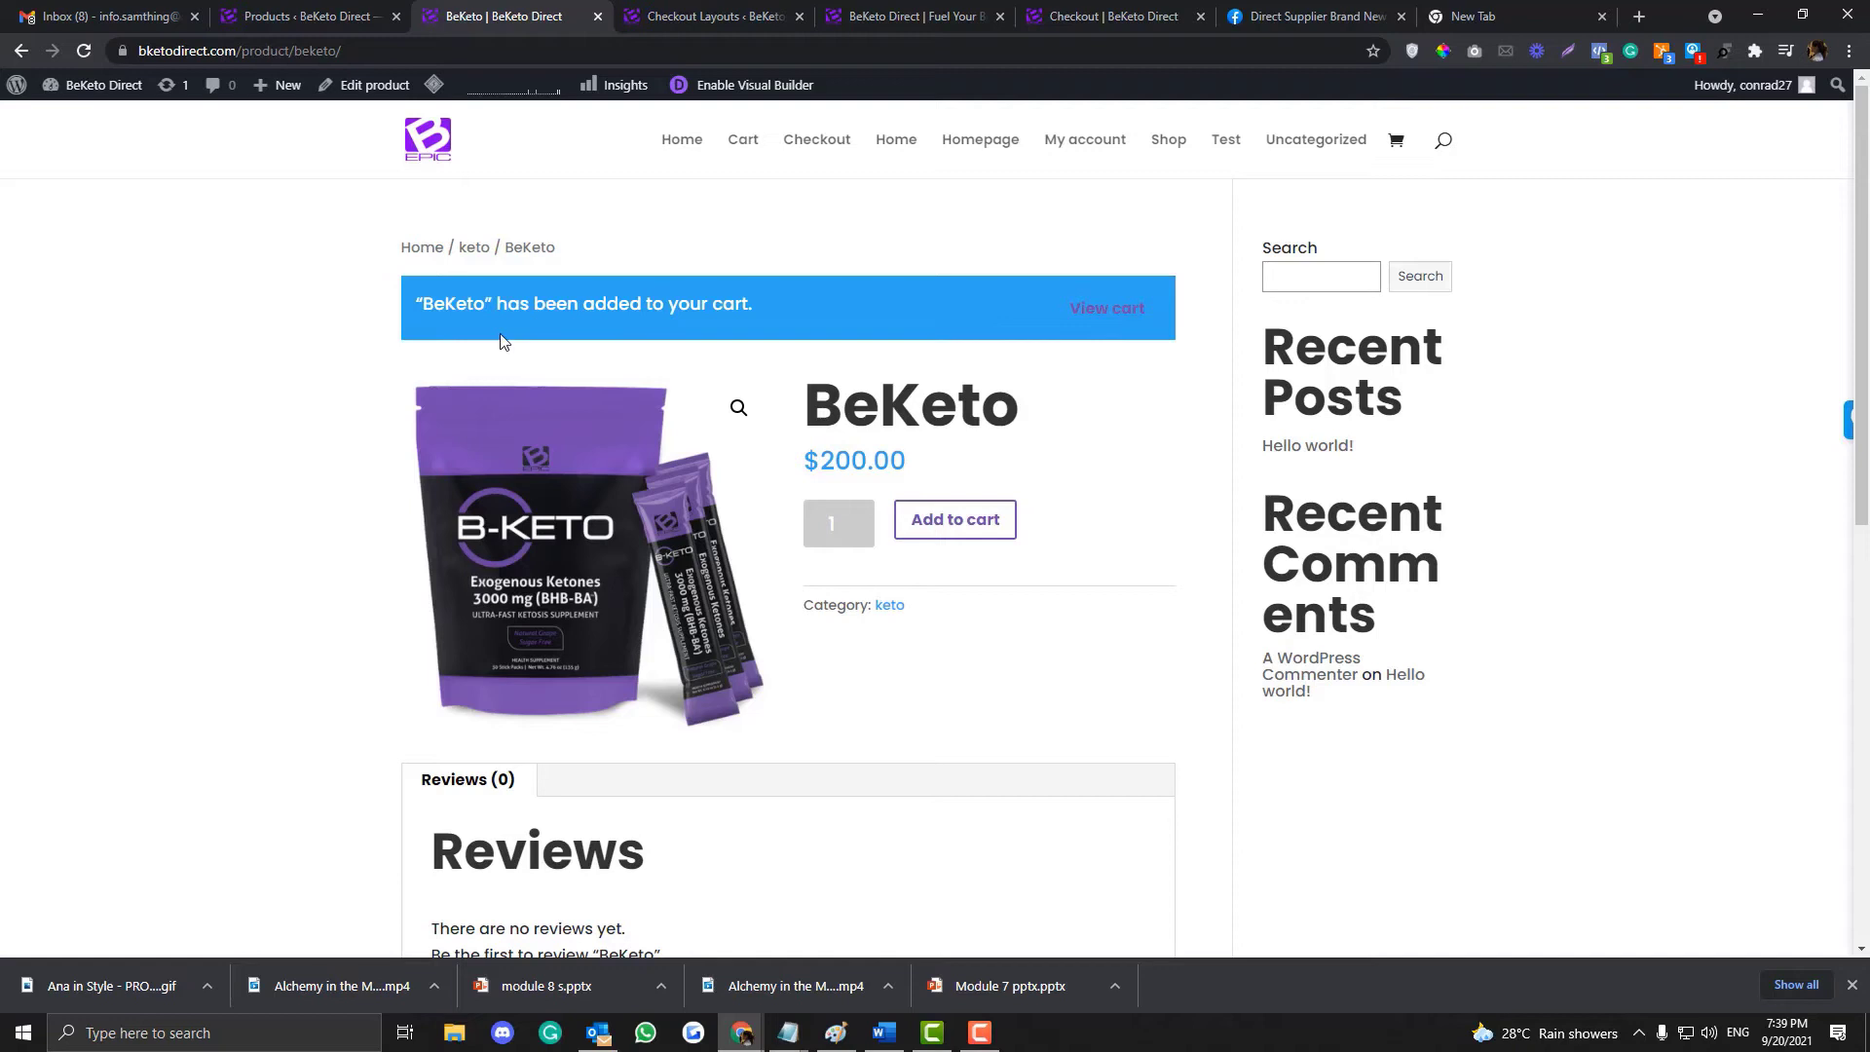
drag(500, 334, 800, 300)
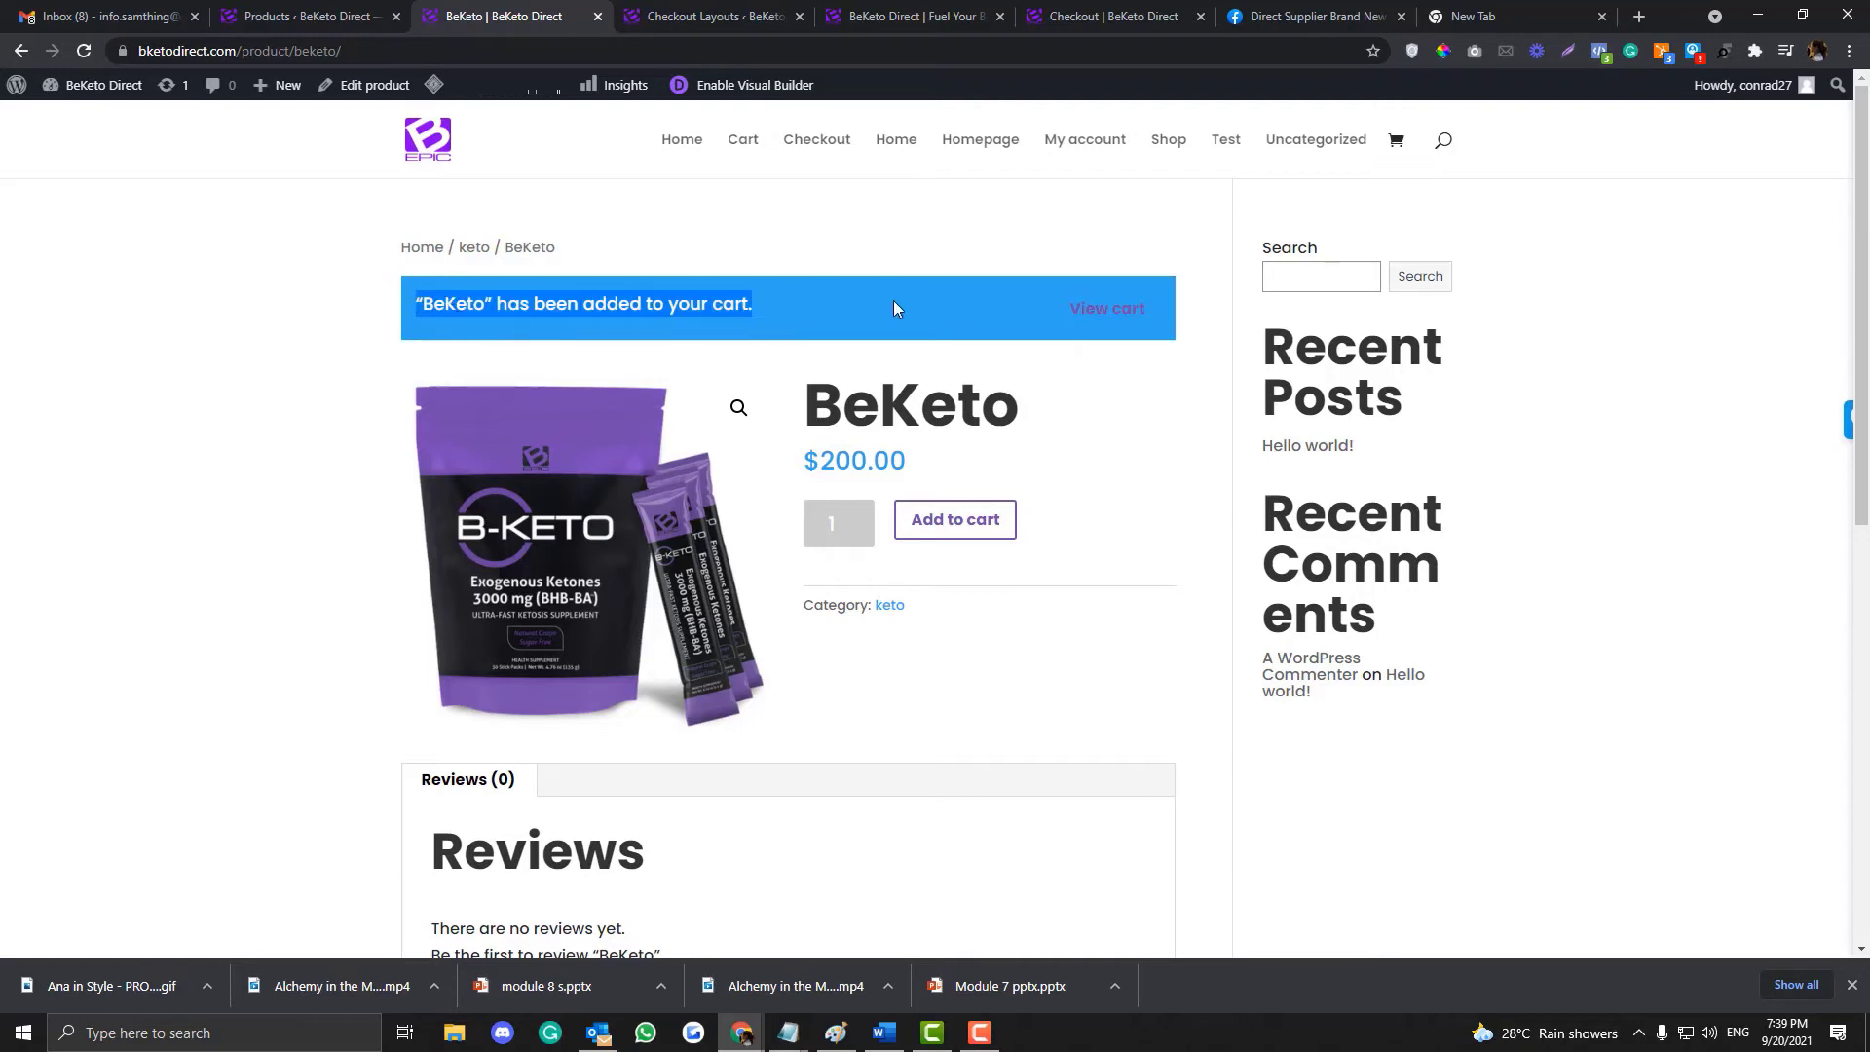
click(952, 306)
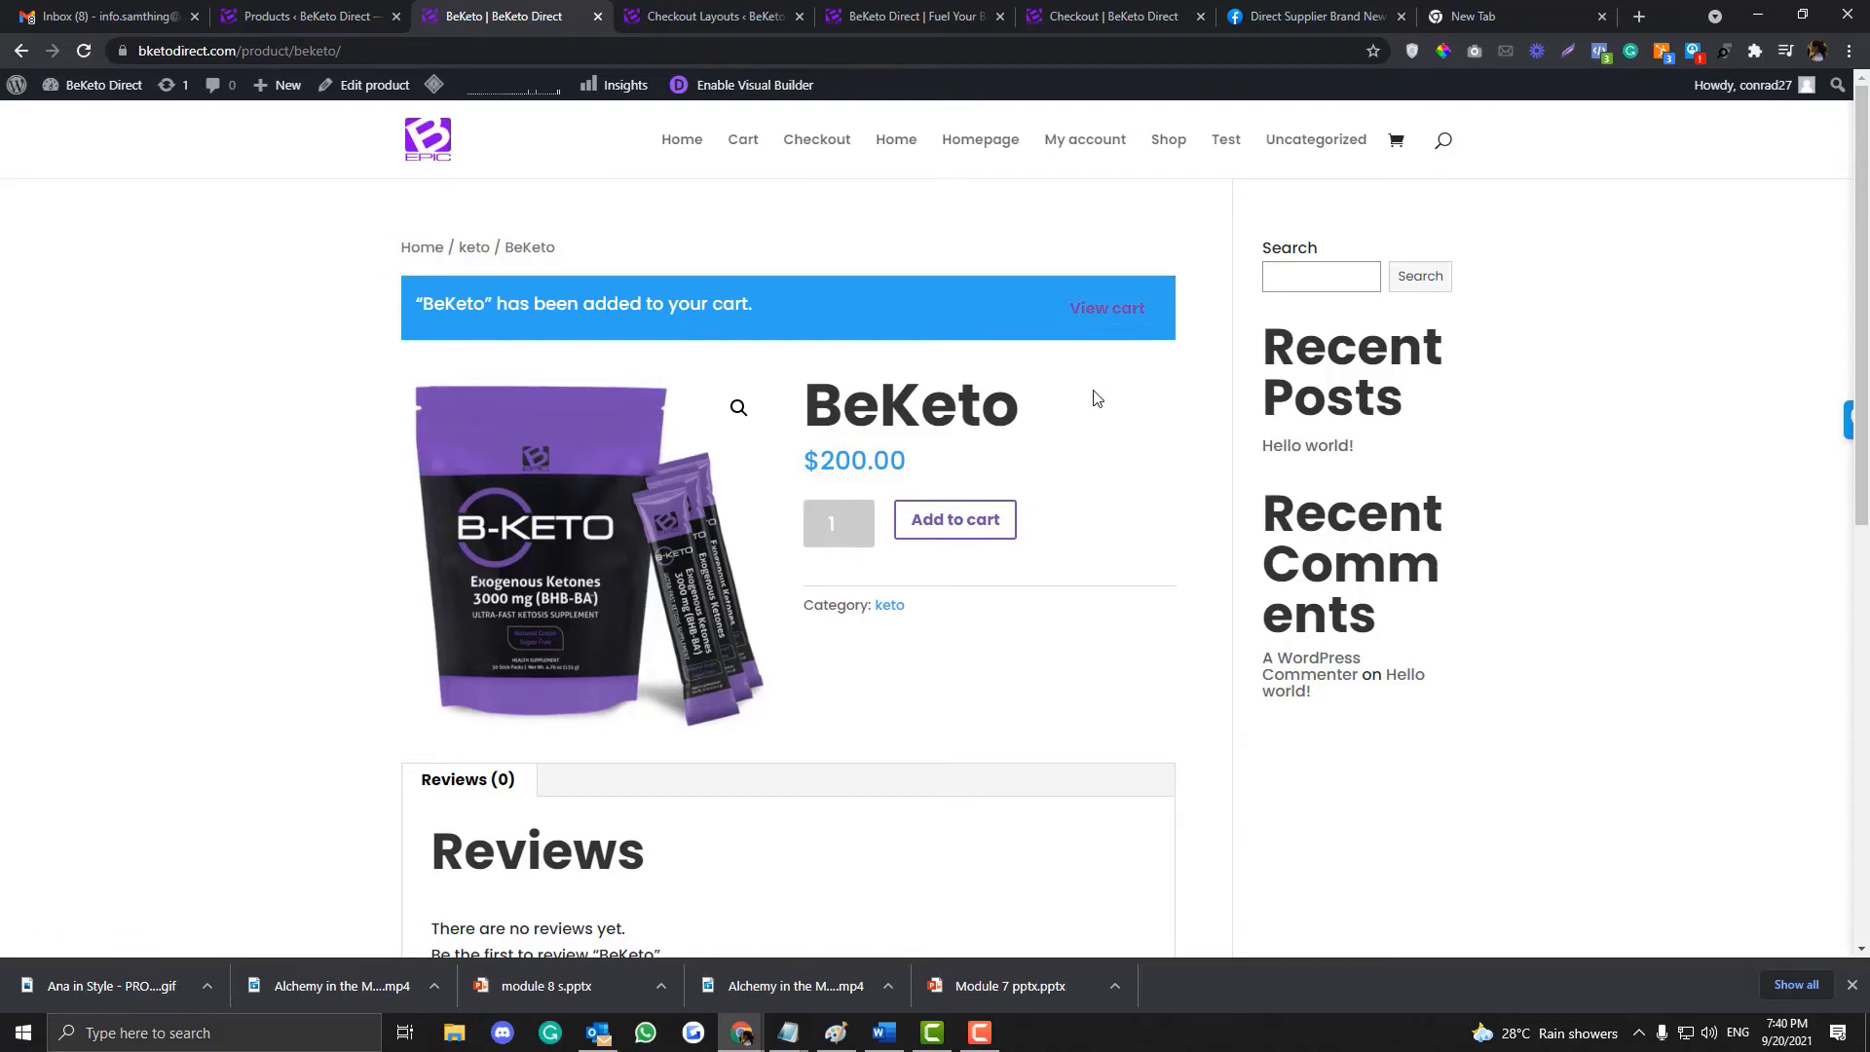
scroll(1095, 397, down, 3)
scroll(1094, 397, up, 3)
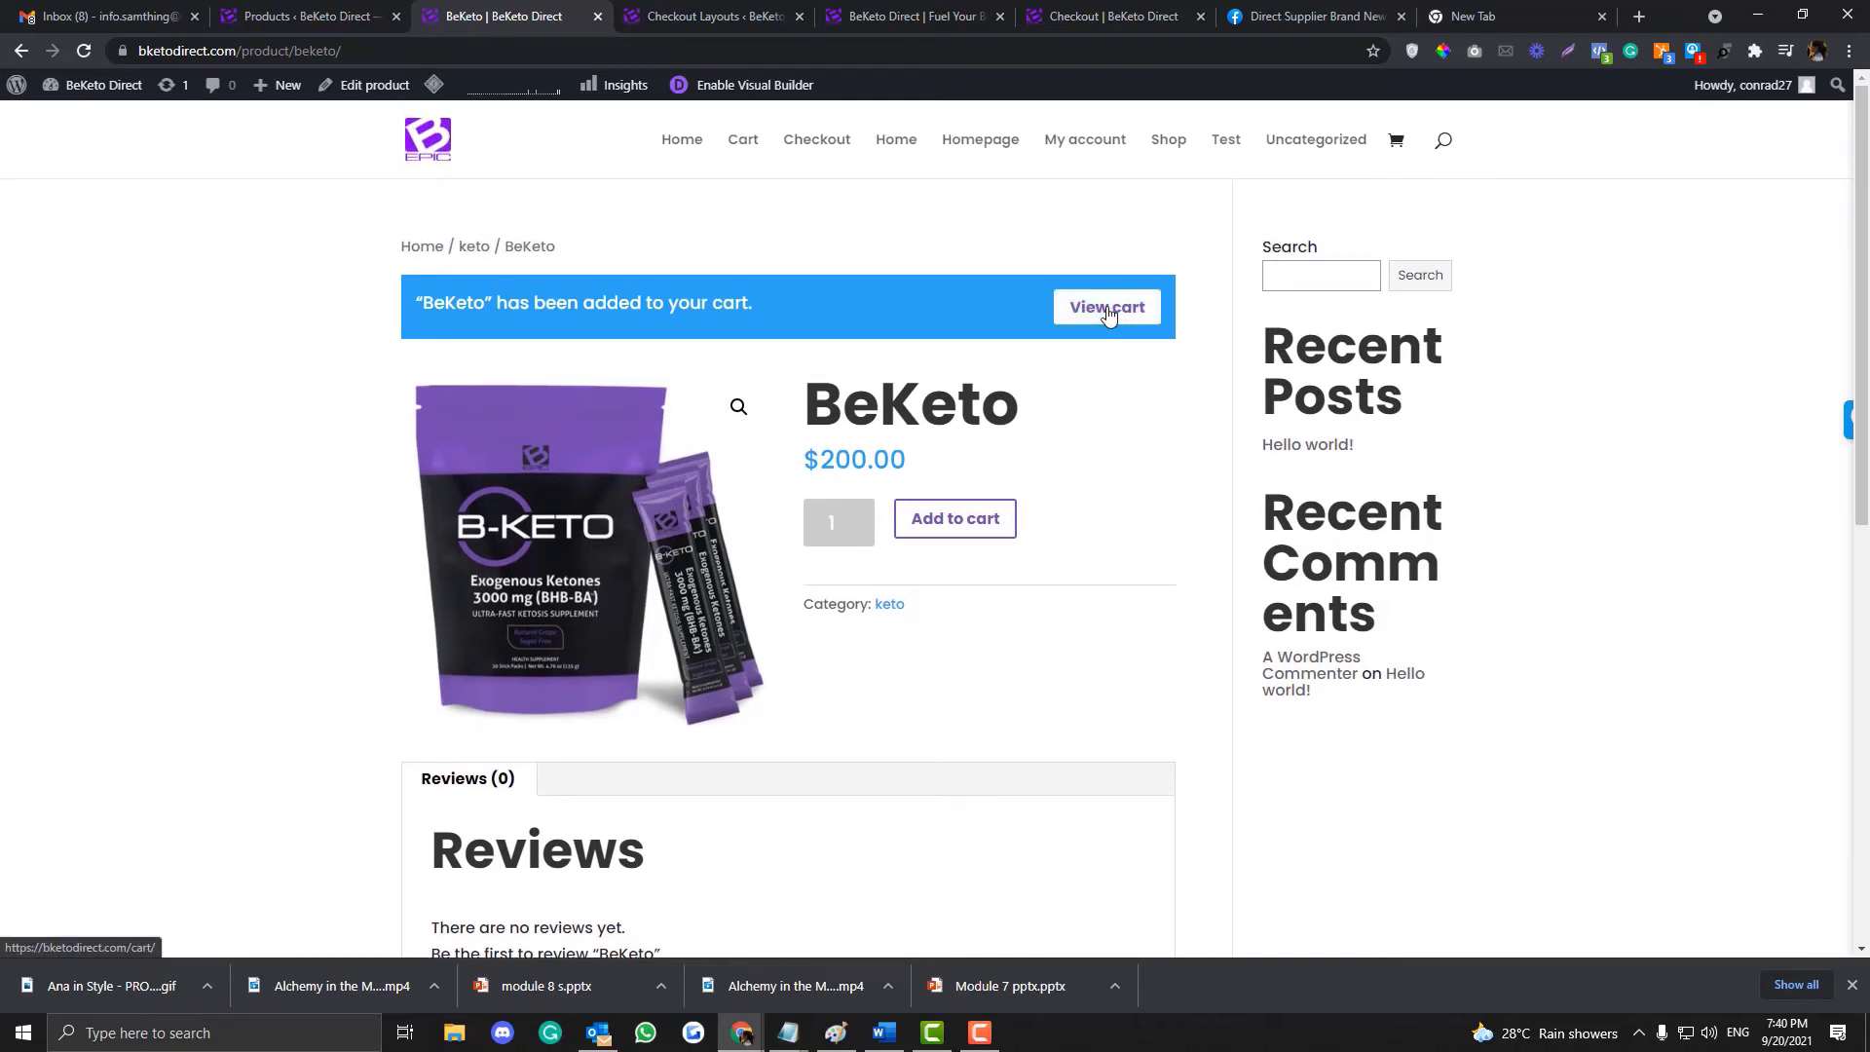
click(1108, 310)
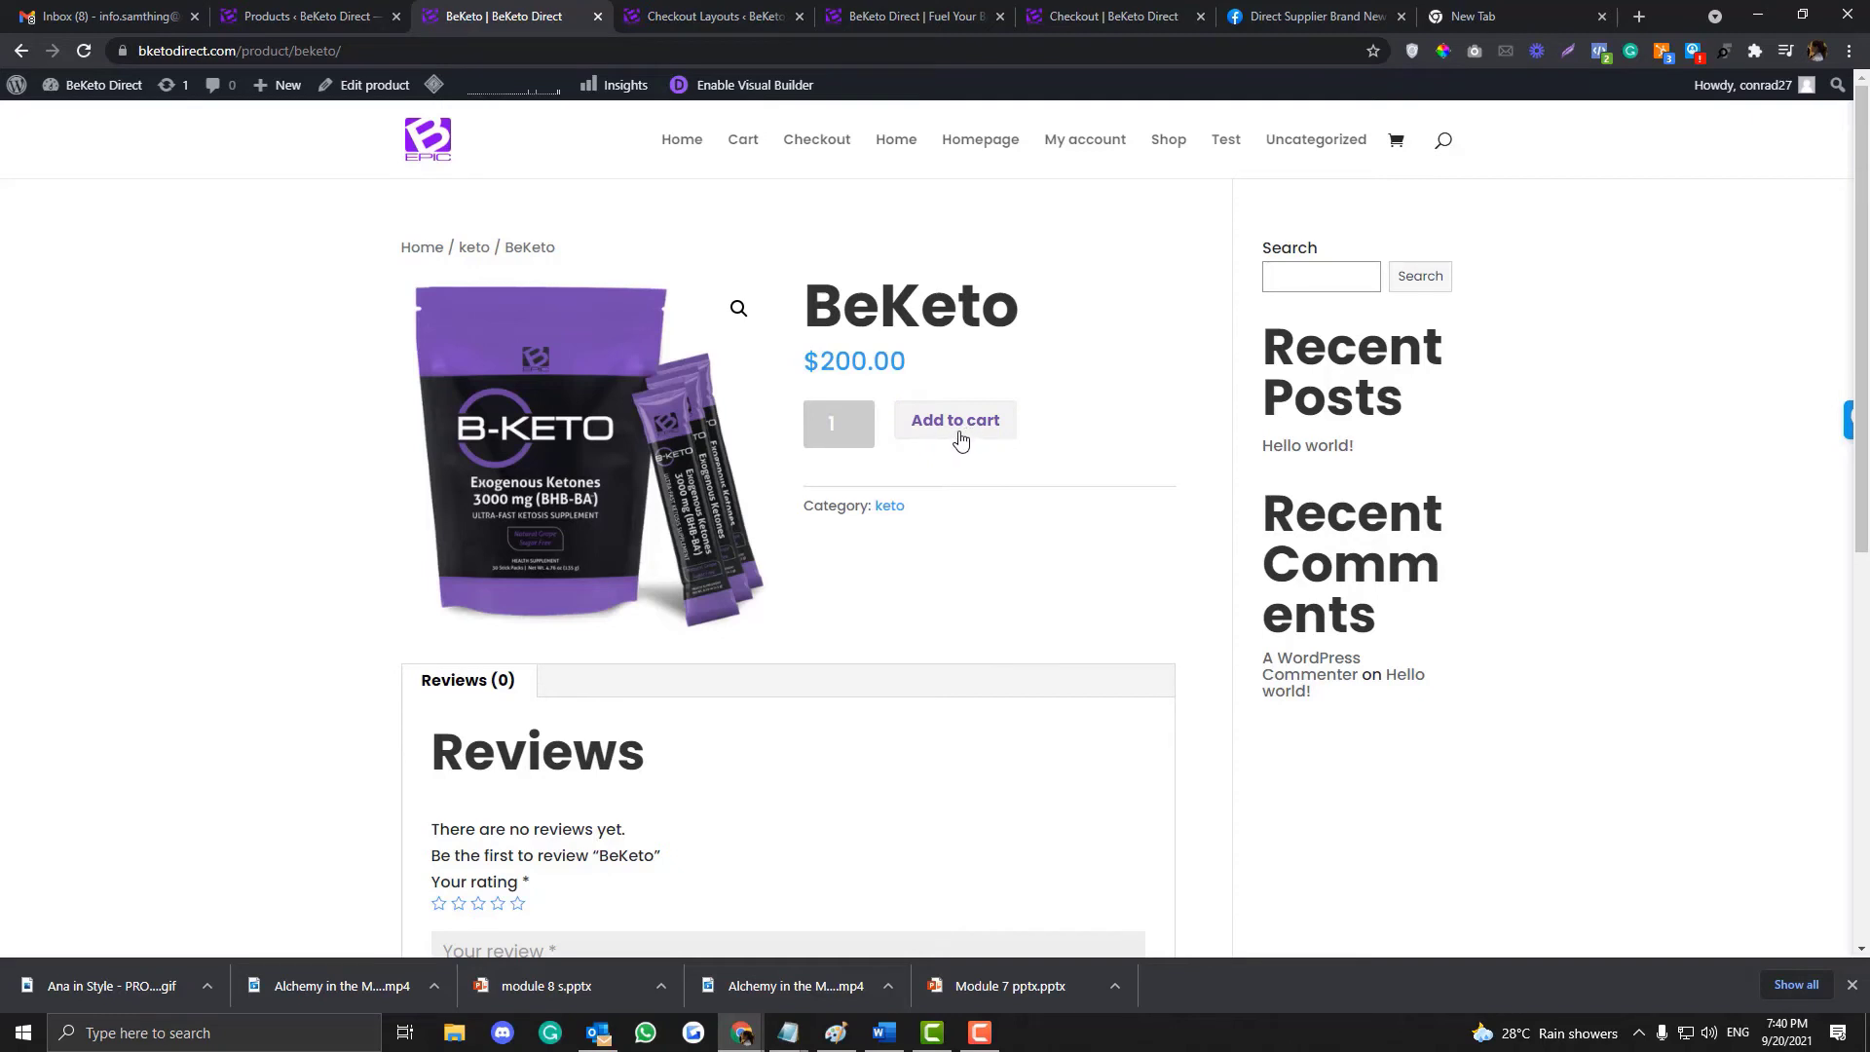
click(1853, 985)
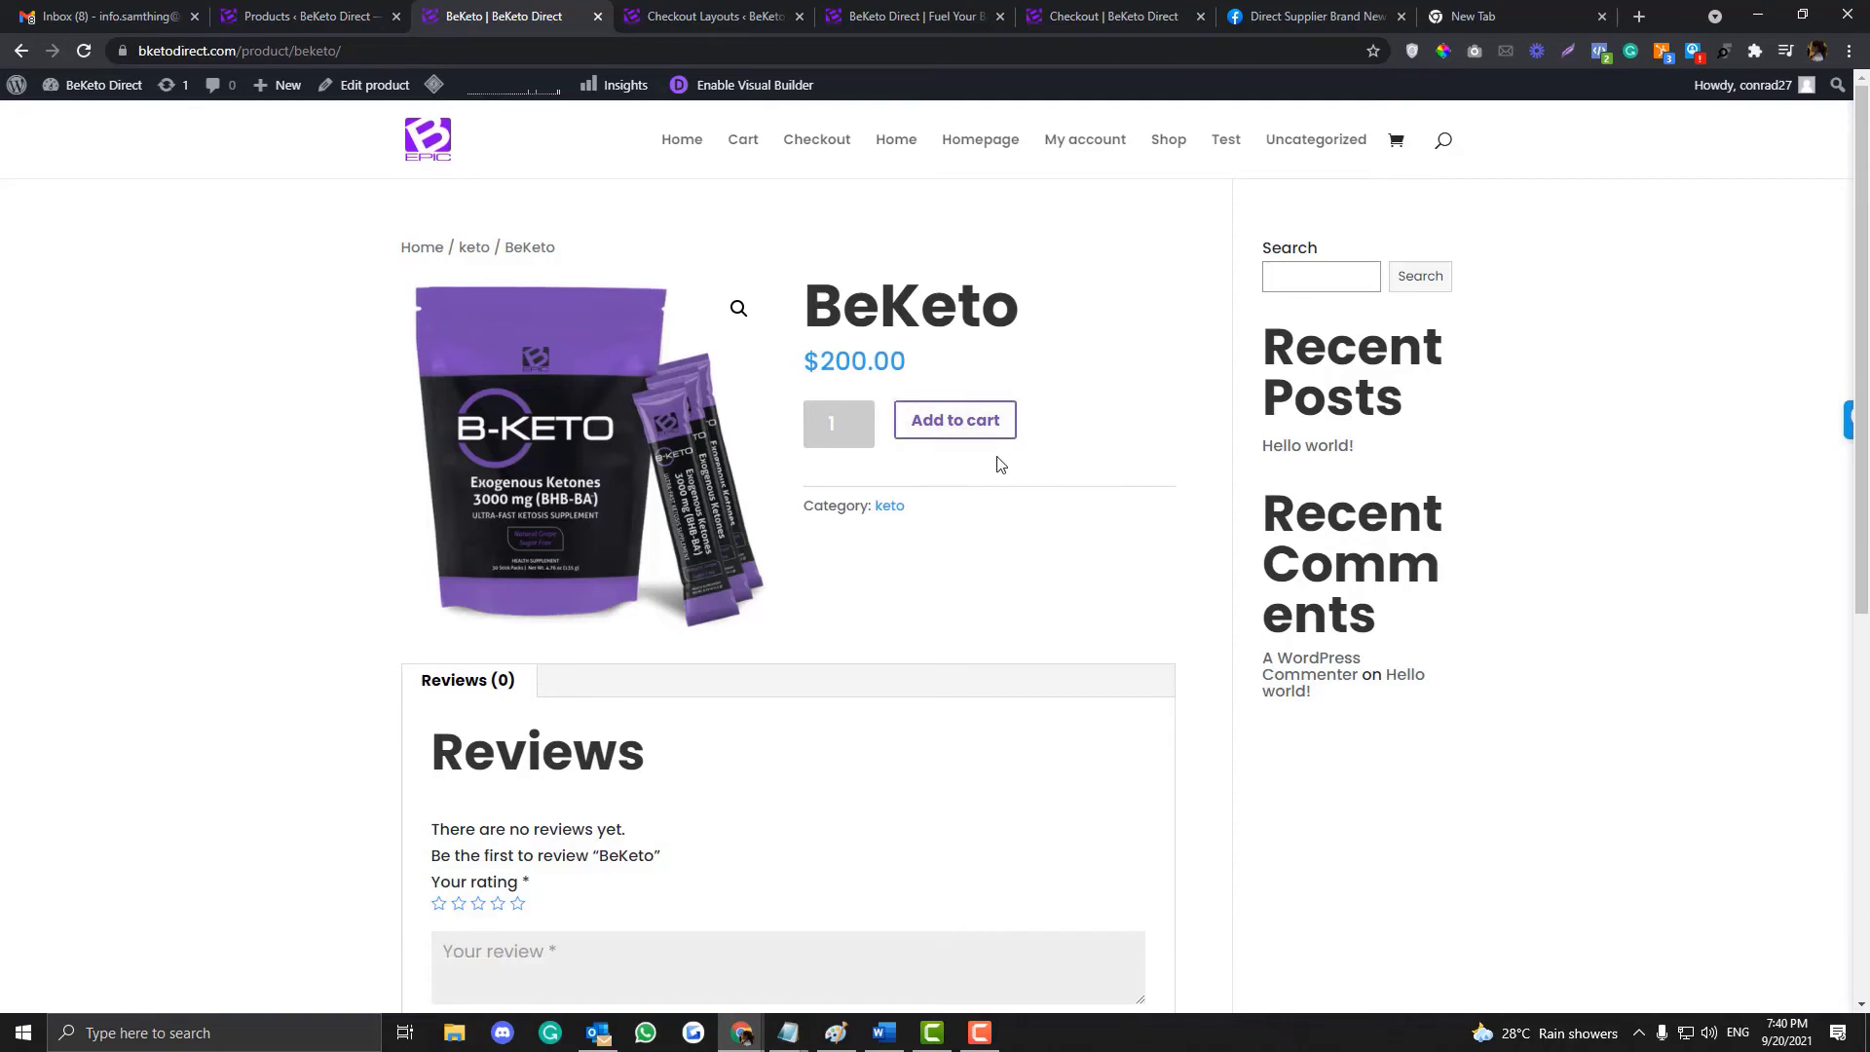
Step: Open the Checkout Layouts plugin's Replace Text settings
click(306, 10)
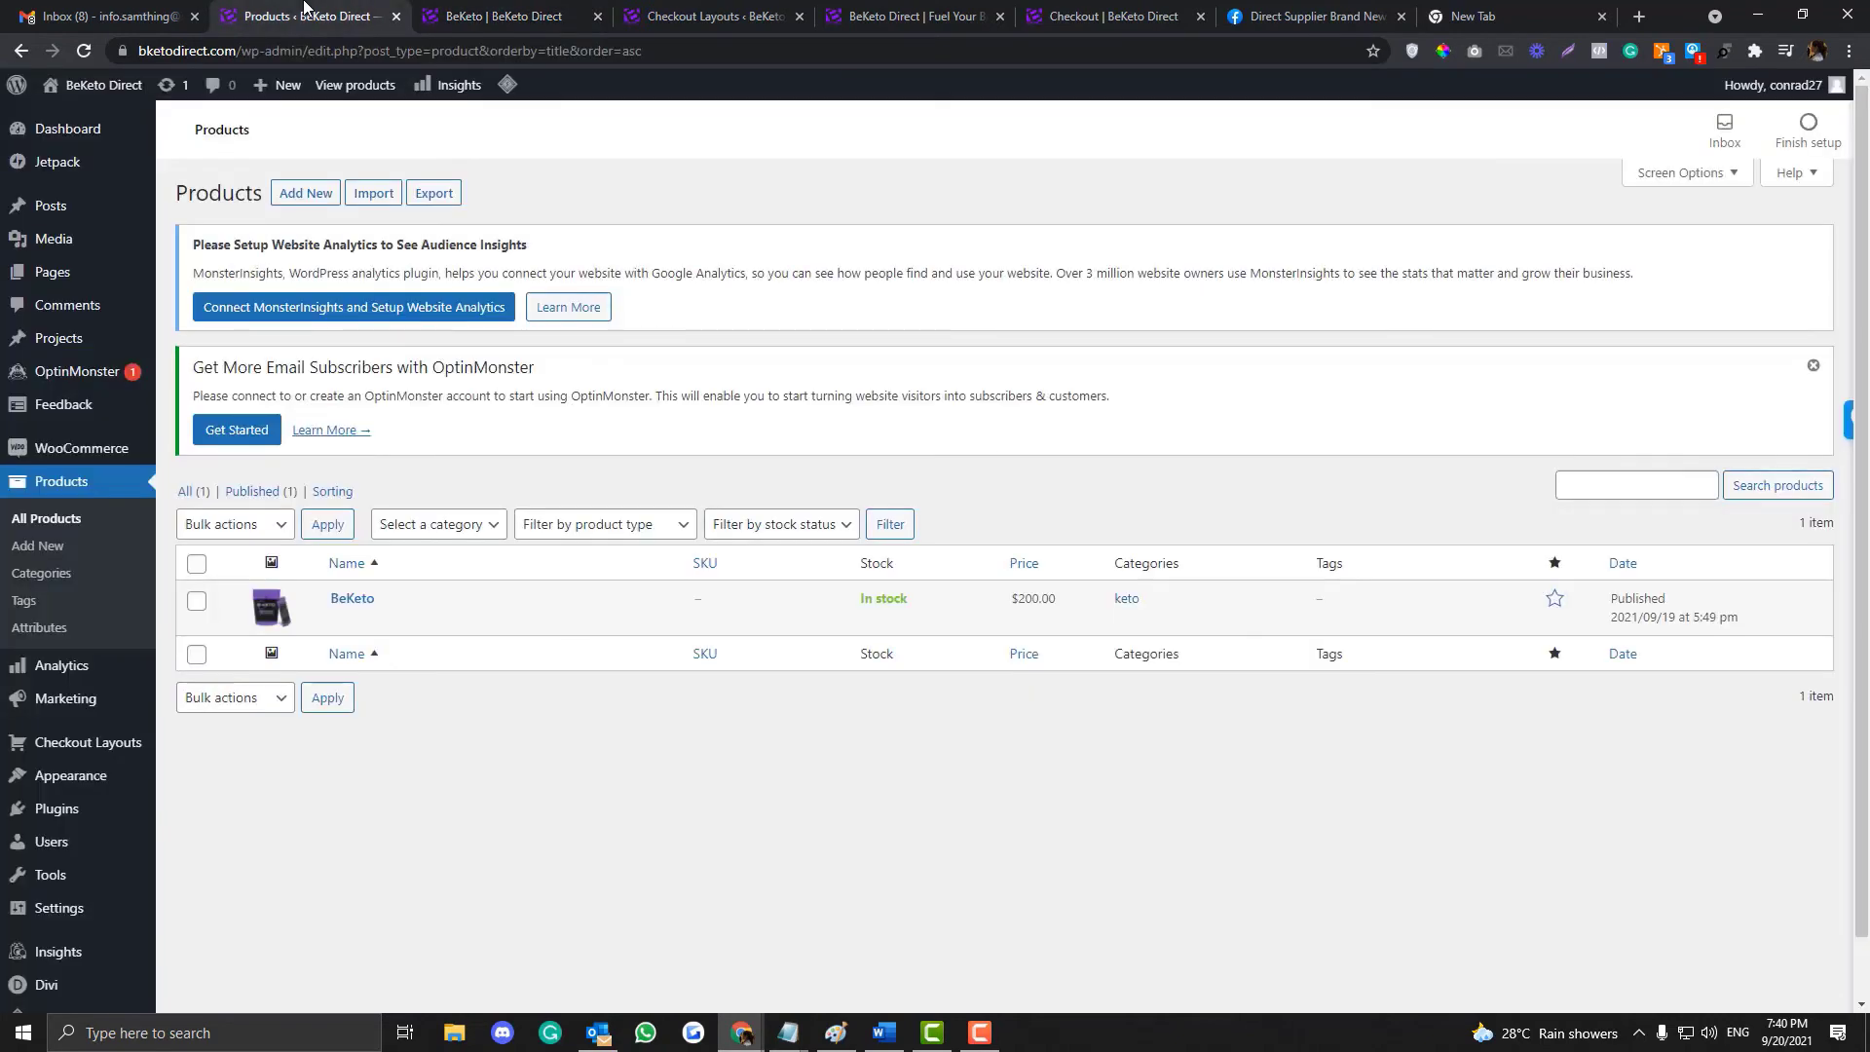
scroll(92, 772, down, 1)
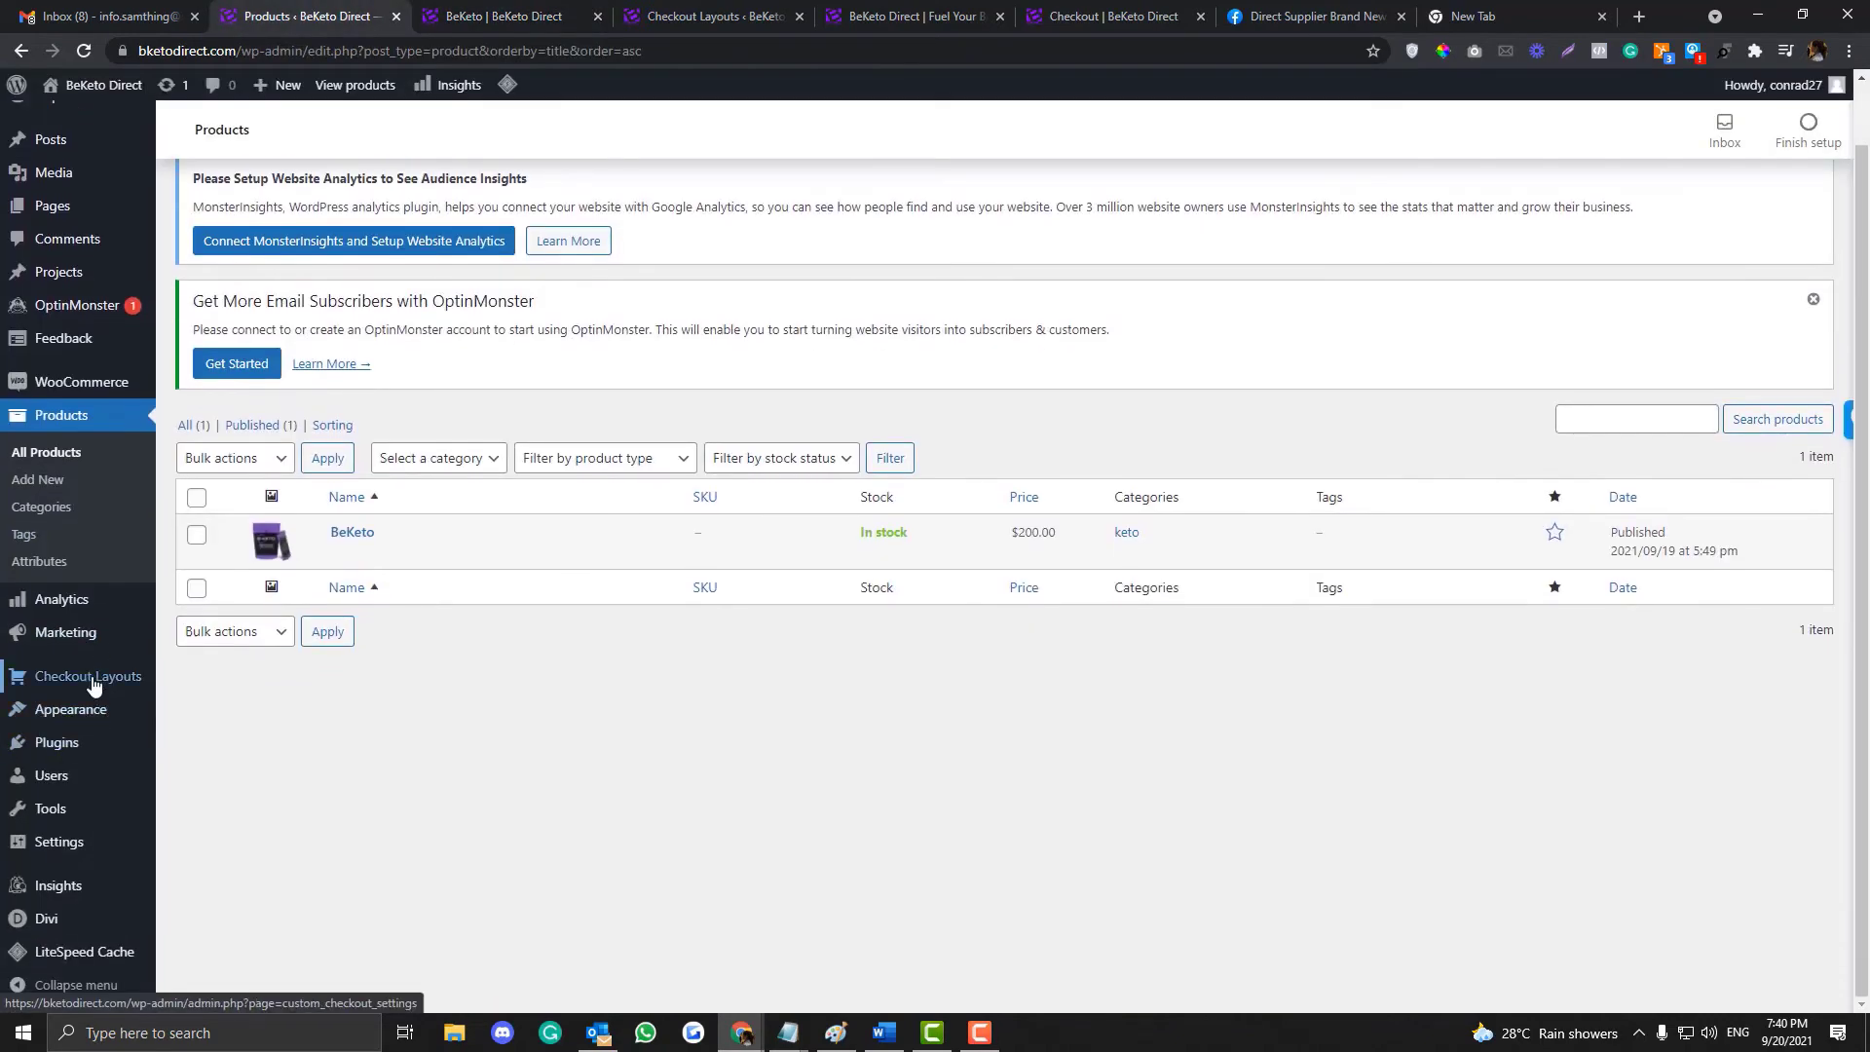
click(93, 685)
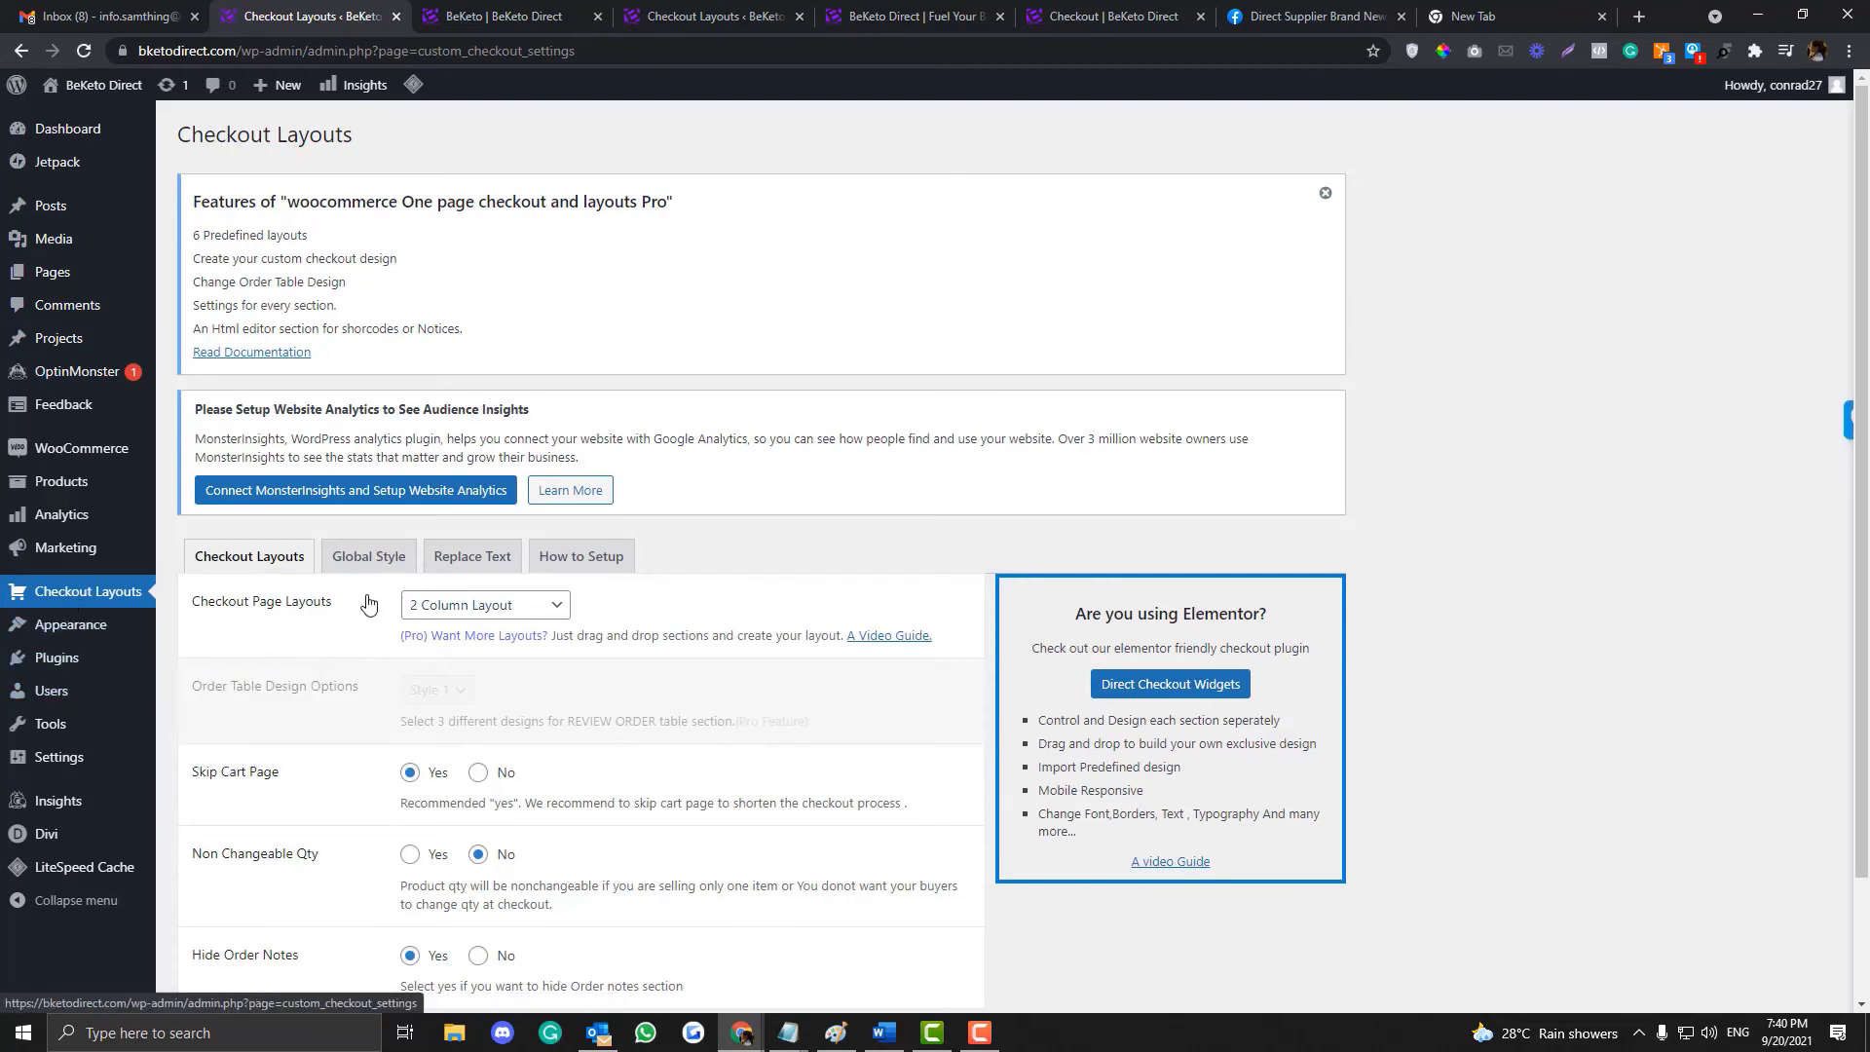
click(478, 563)
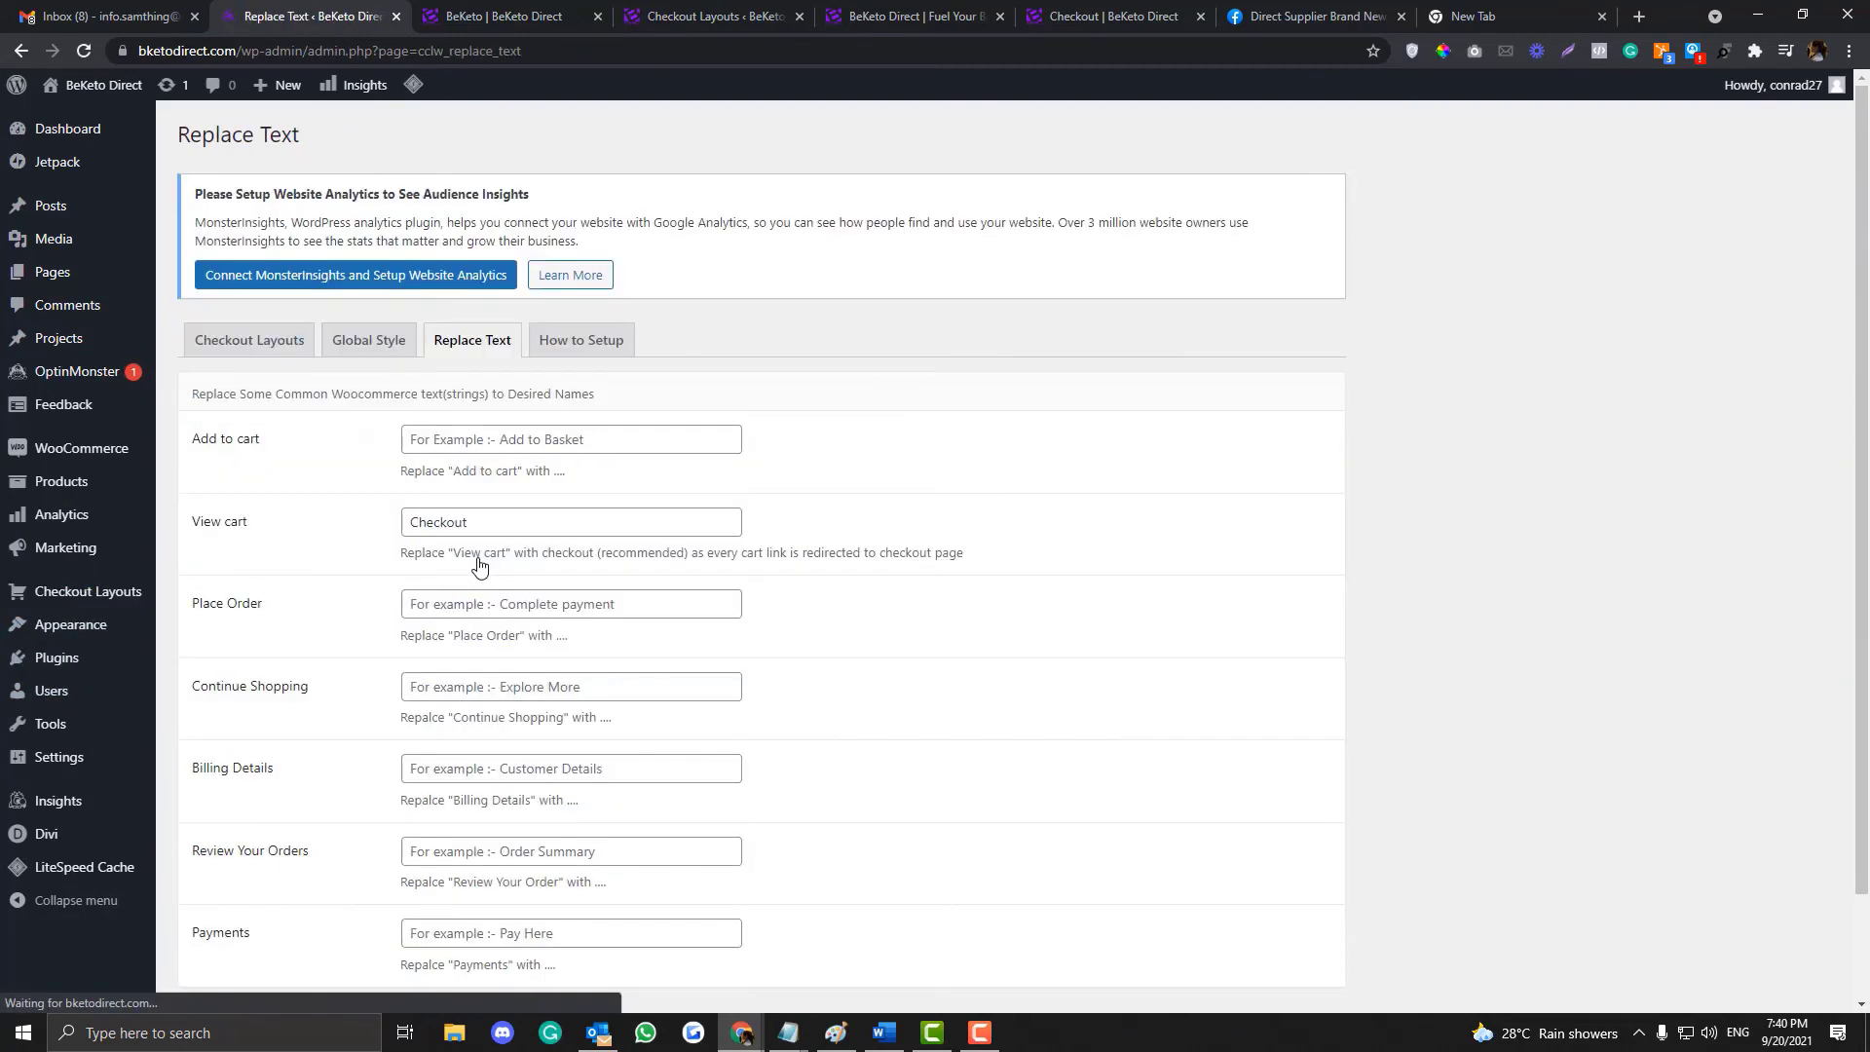
scroll(352, 589, down, 1)
scroll(352, 589, down, 1)
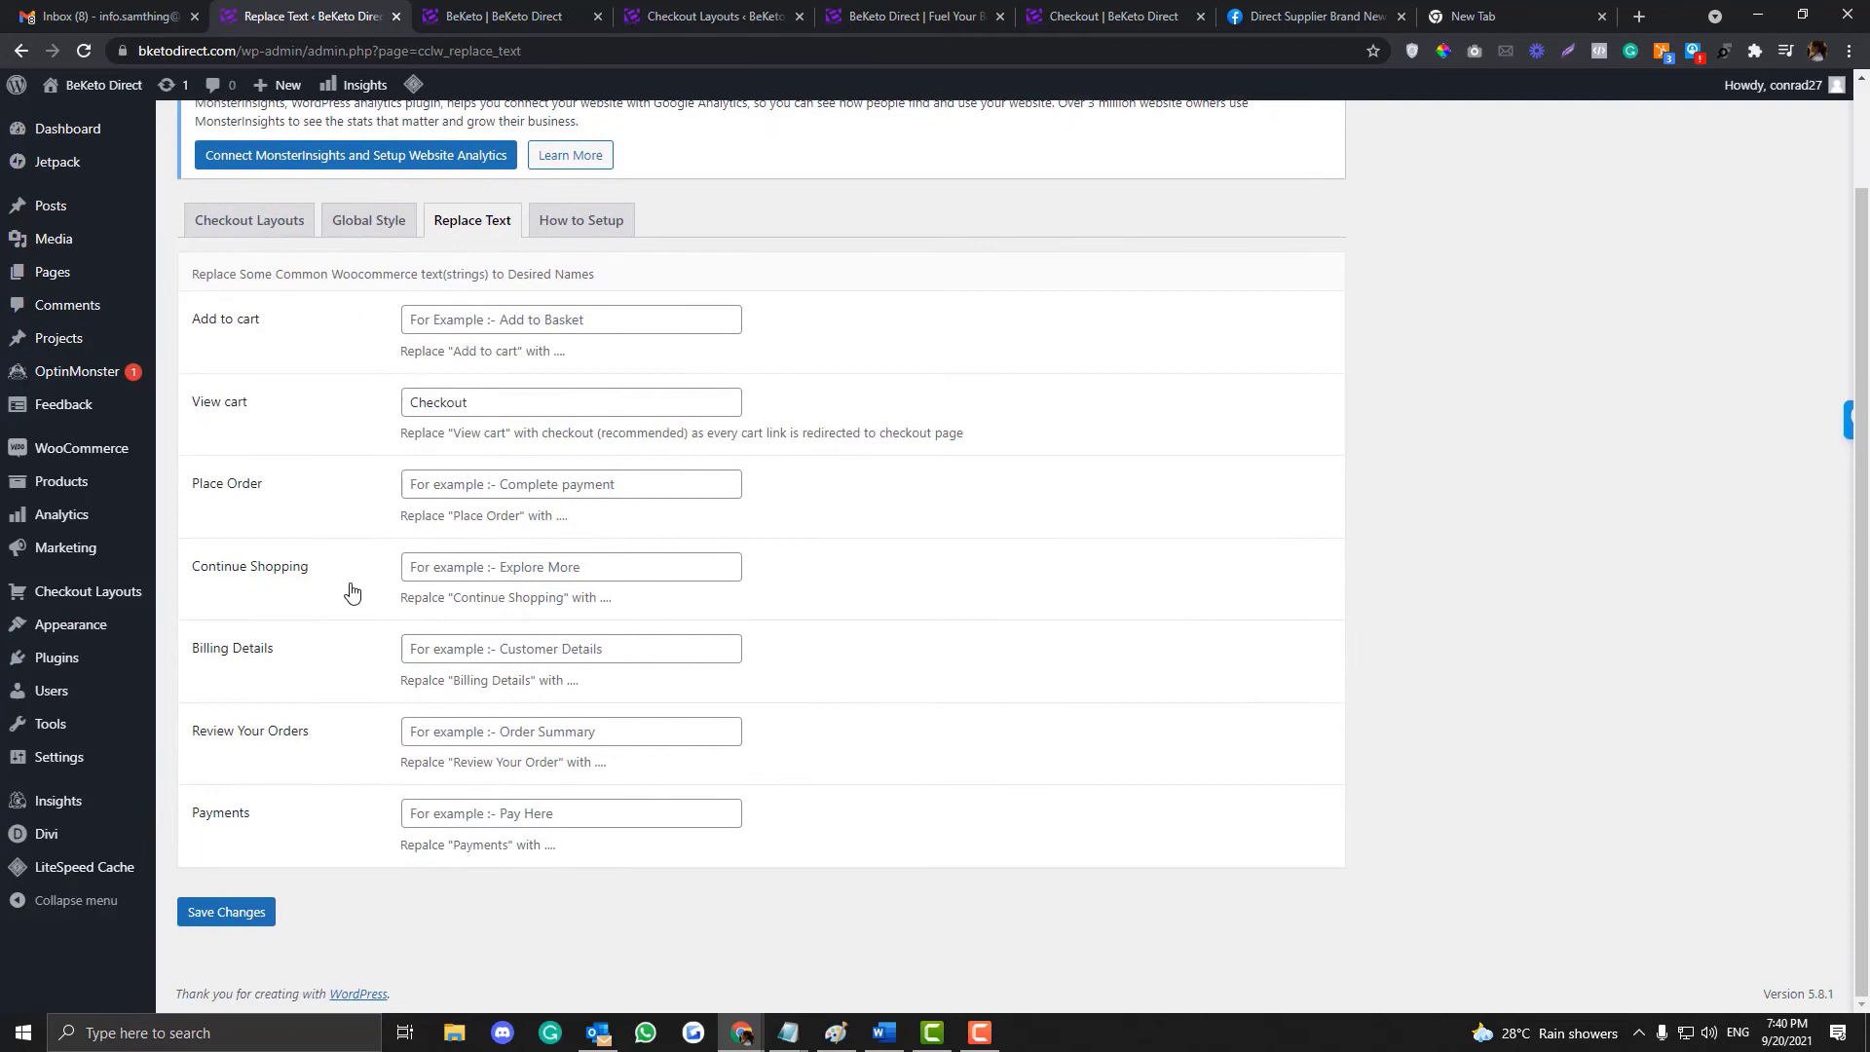
scroll(352, 591, up, 1)
Step: Enter 'Buy Now' as the replacement for 'Add to cart' and save the settings
click(444, 422)
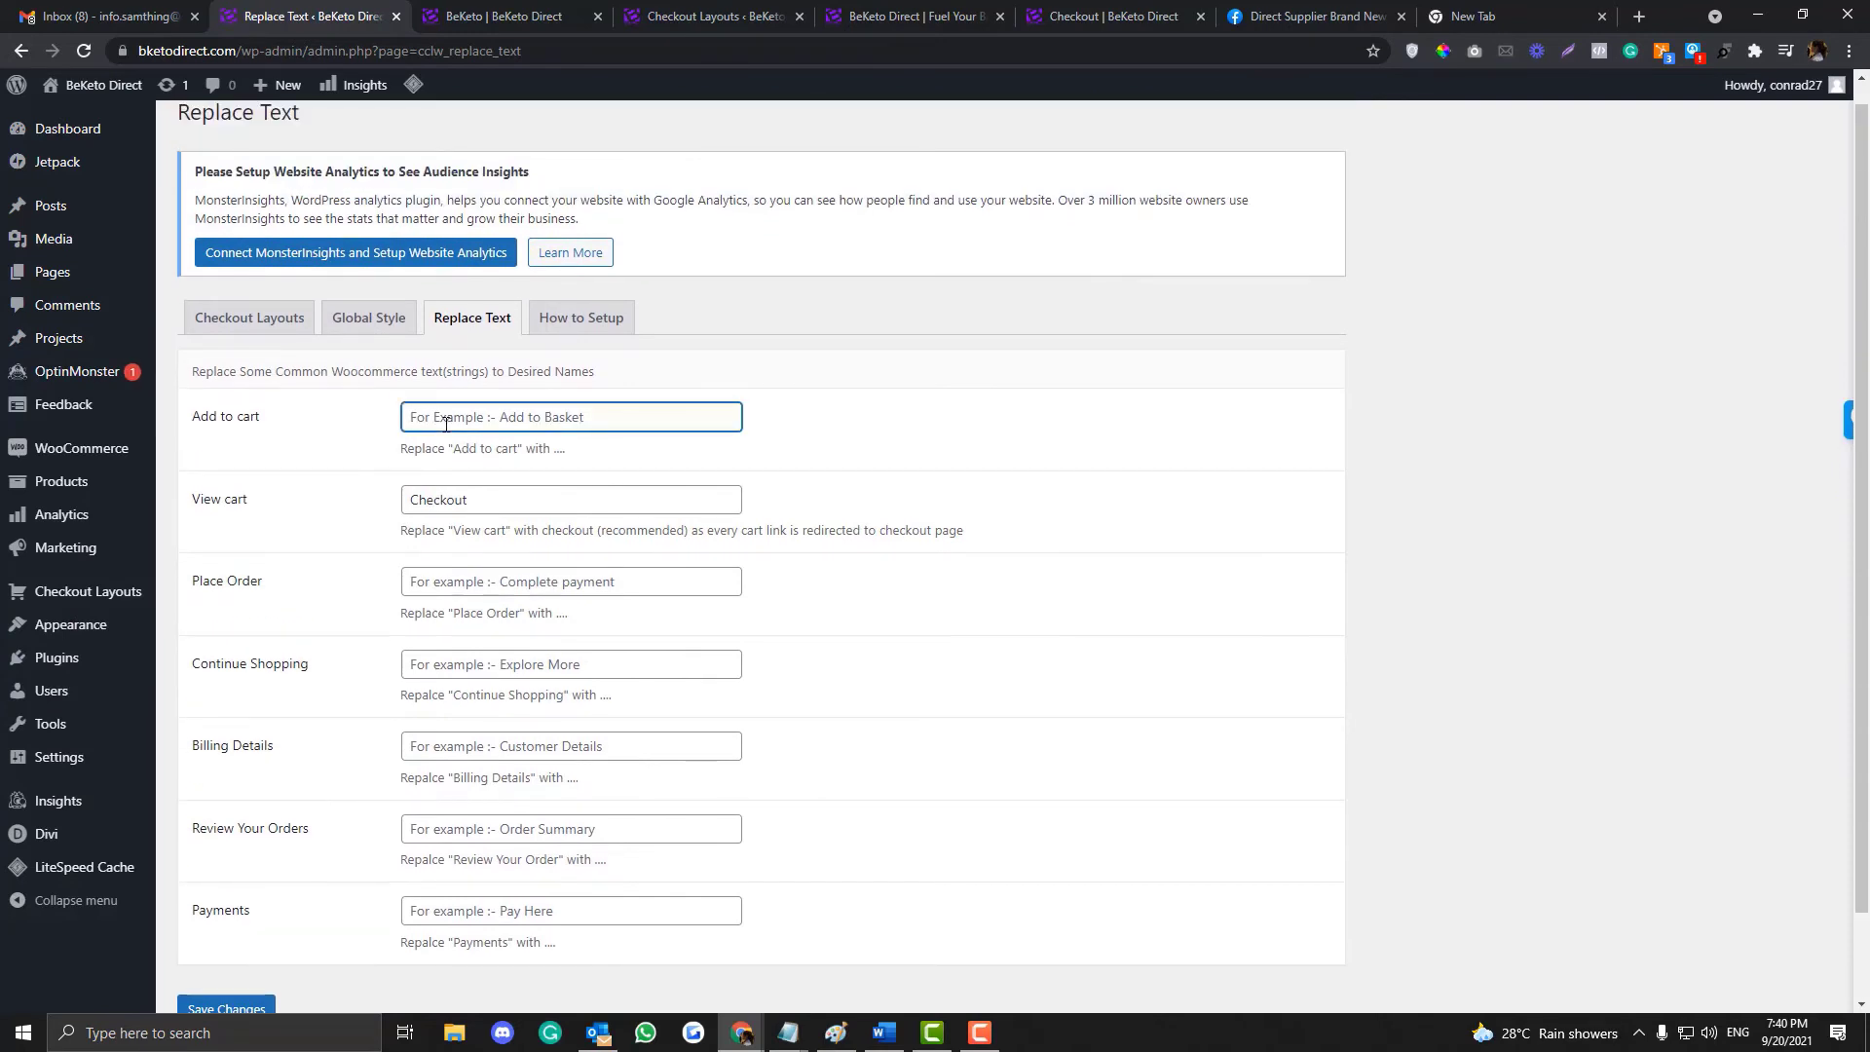
text(Buy Now)
scroll(440, 430, down, 1)
click(226, 911)
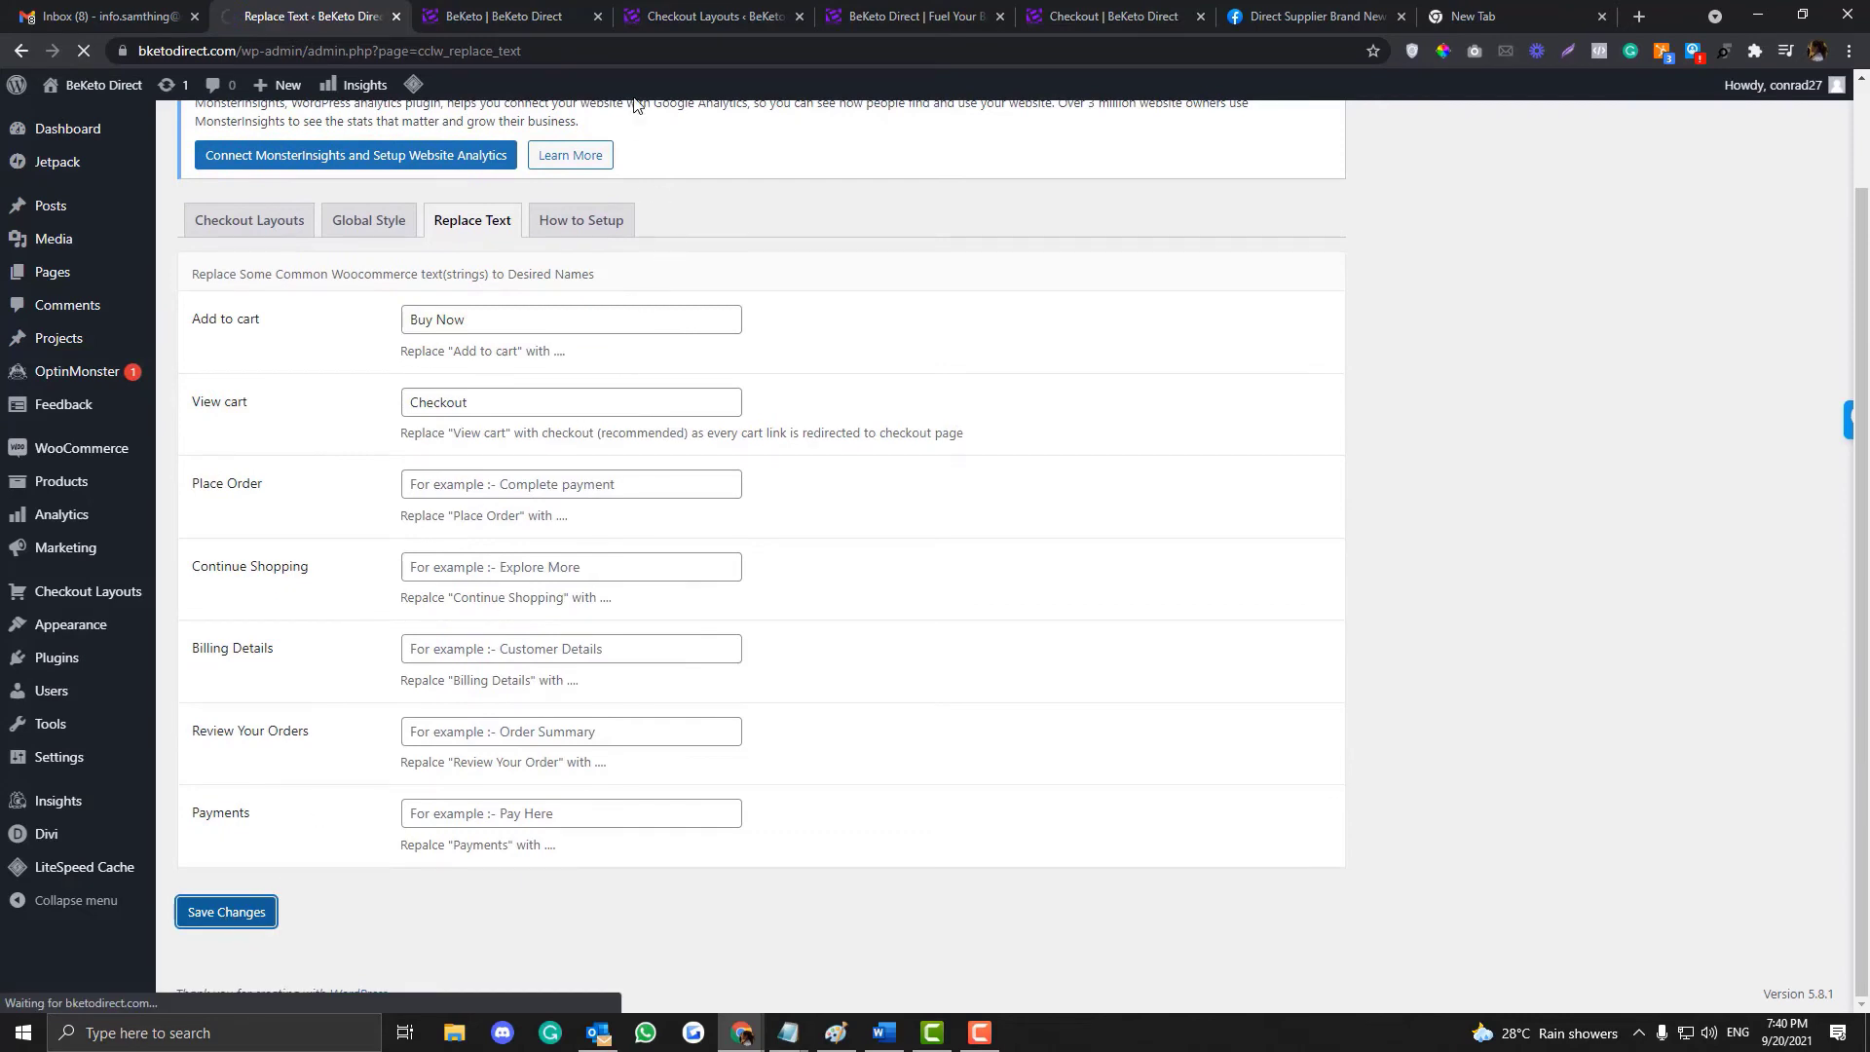
click(552, 20)
click(553, 43)
Step: Re-save the Replace Text settings and reload the BeKeto product page to check the Buy Now label
key(Return)
click(552, 43)
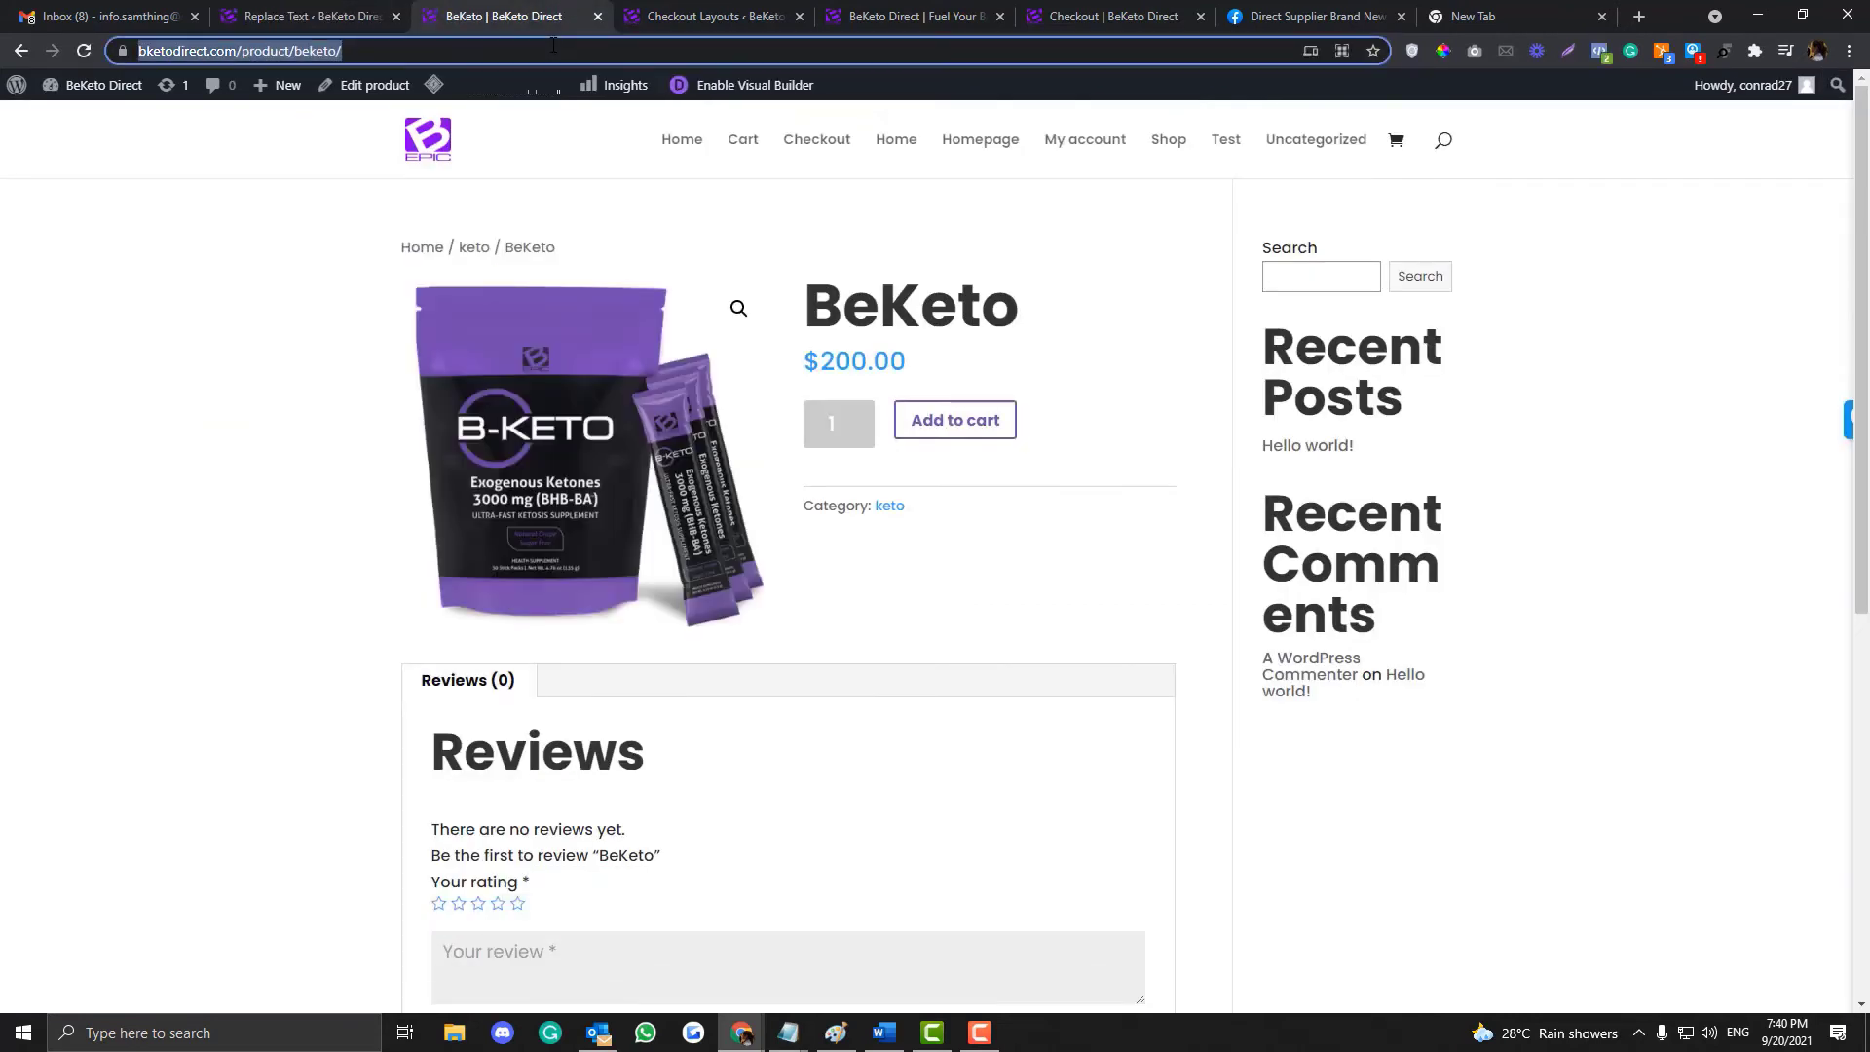
key(Return)
click(311, 16)
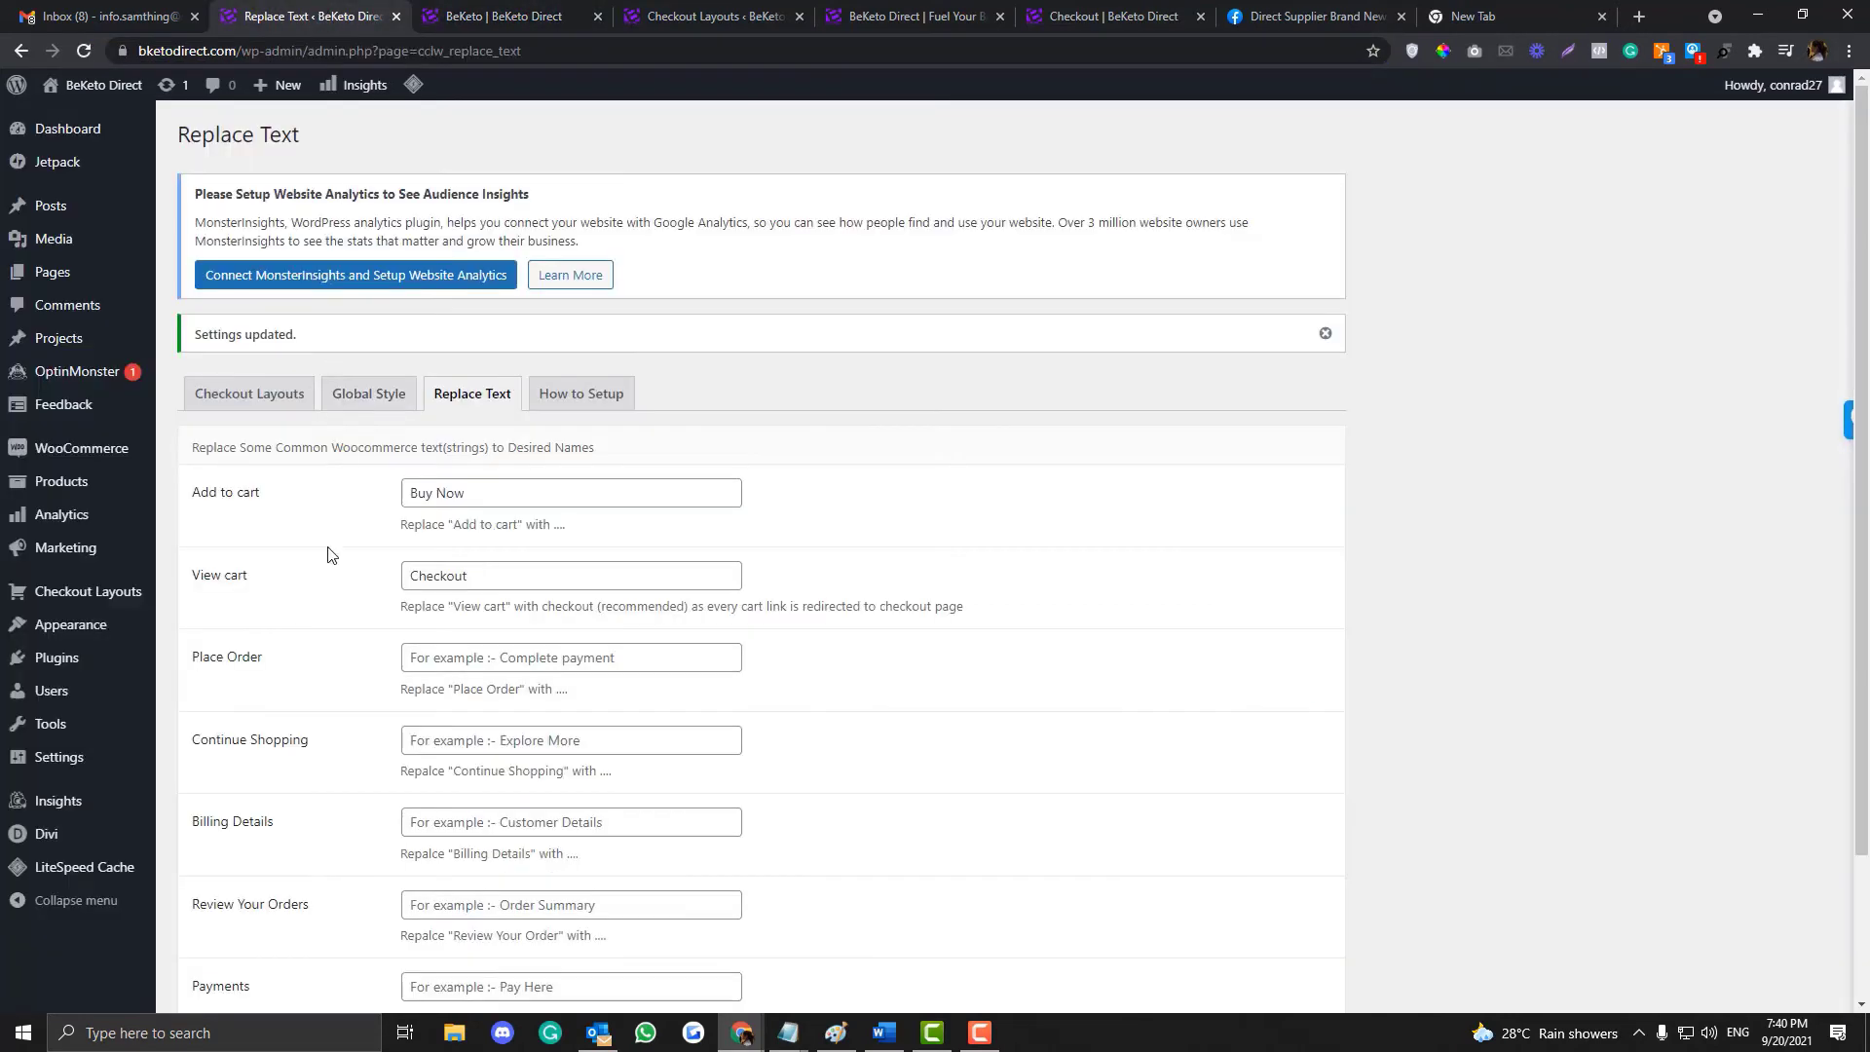
scroll(291, 679, down, 2)
click(226, 911)
click(507, 17)
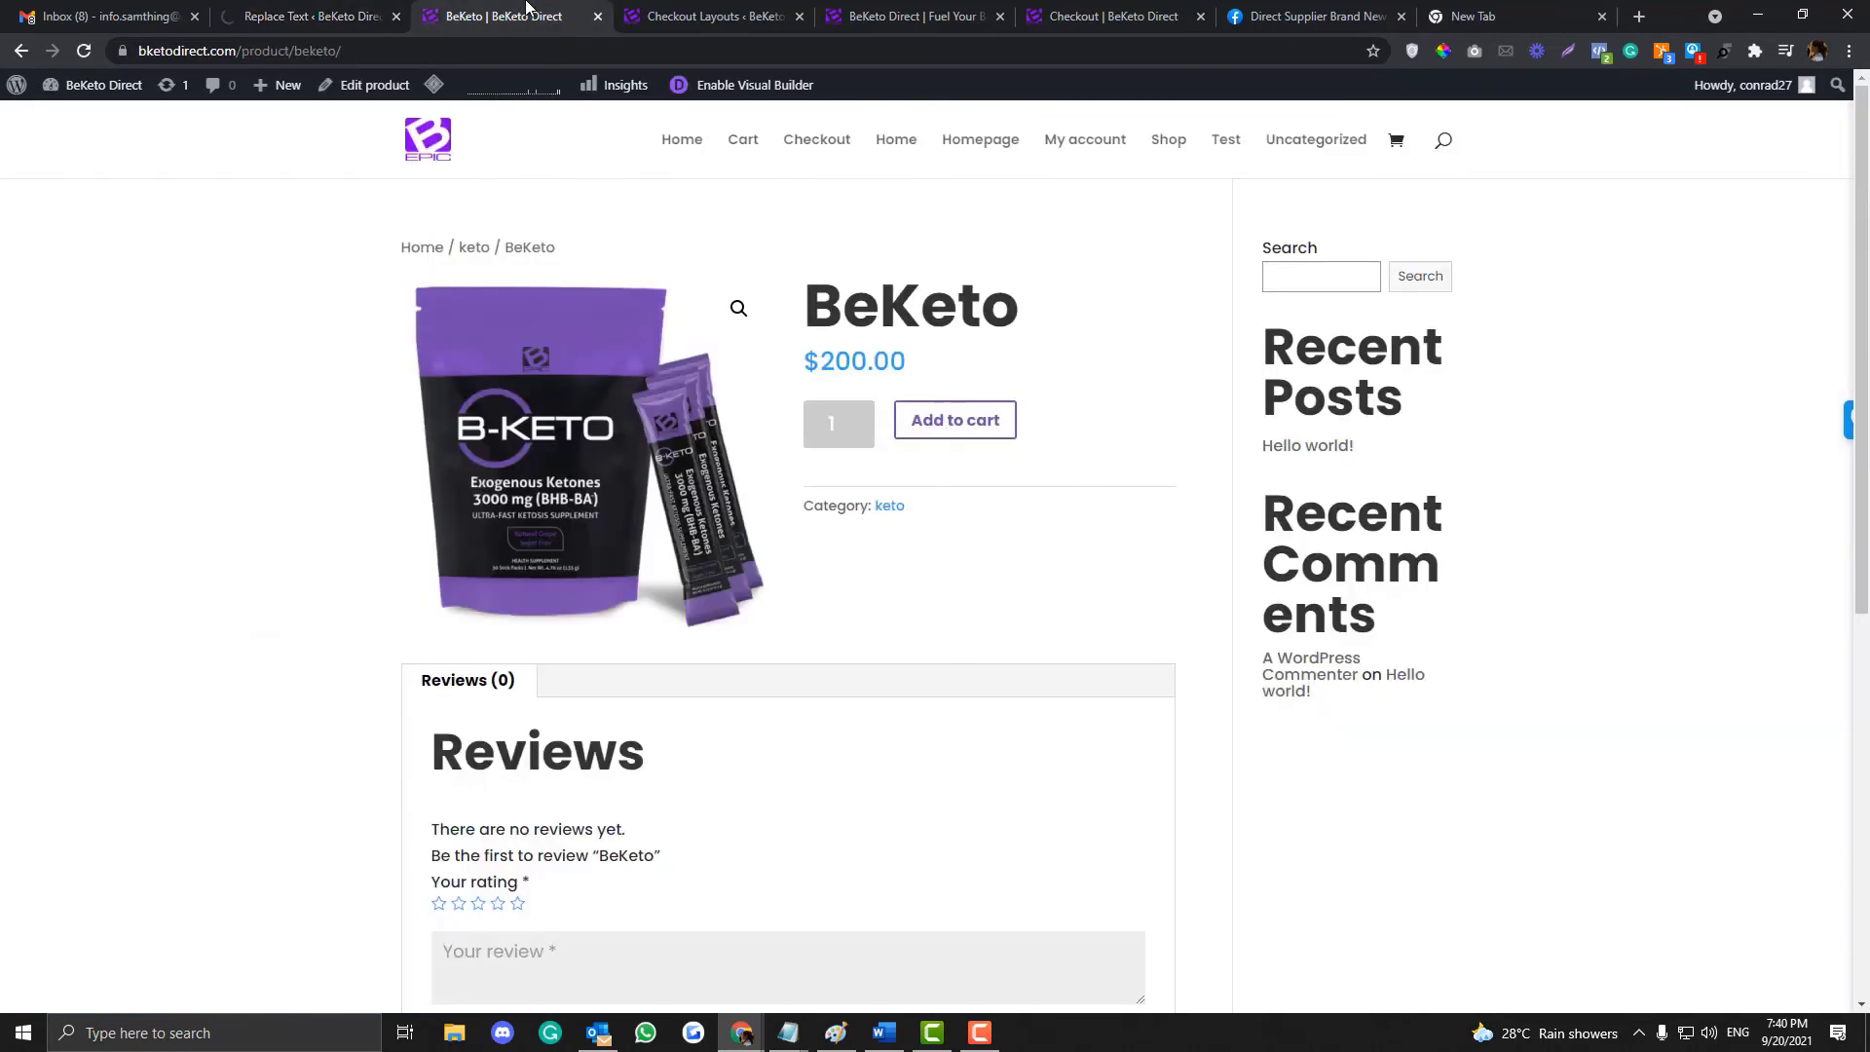
click(510, 43)
key(Return)
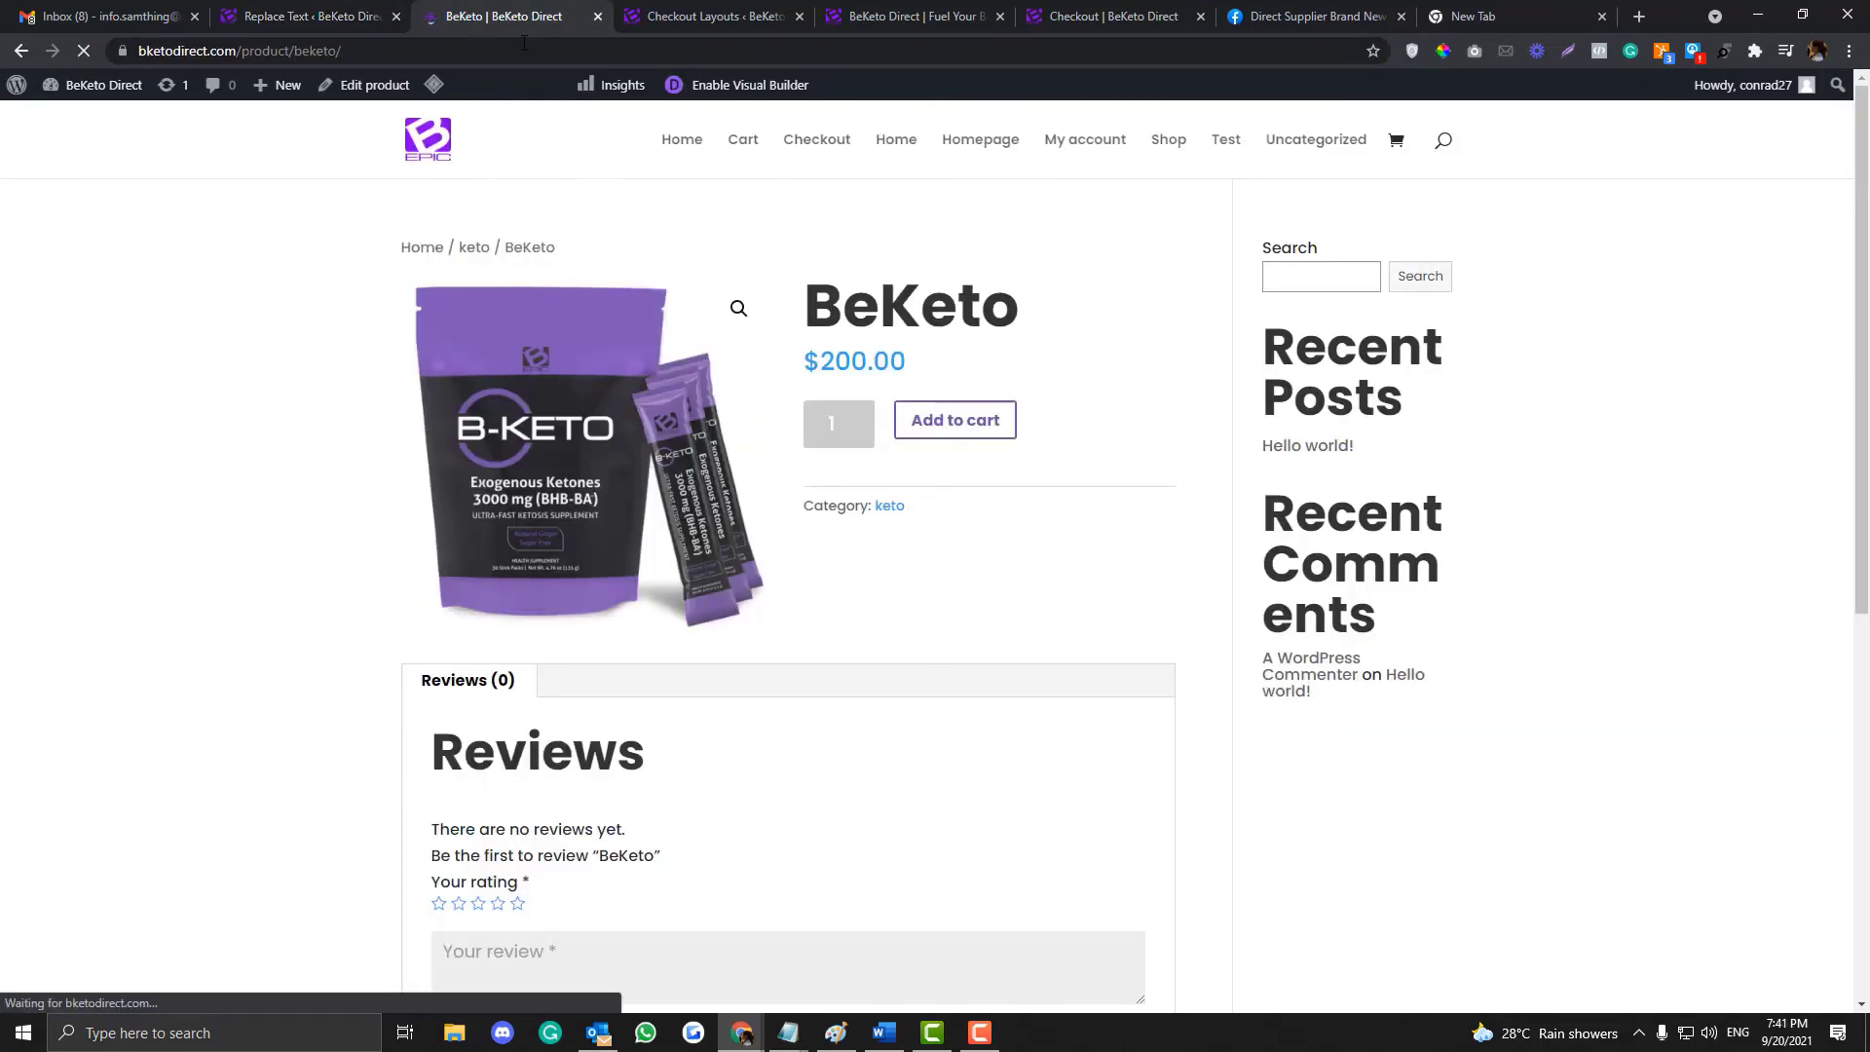
Step: Copy the BeKeto product page URL and load it in a new Incognito window
click(311, 17)
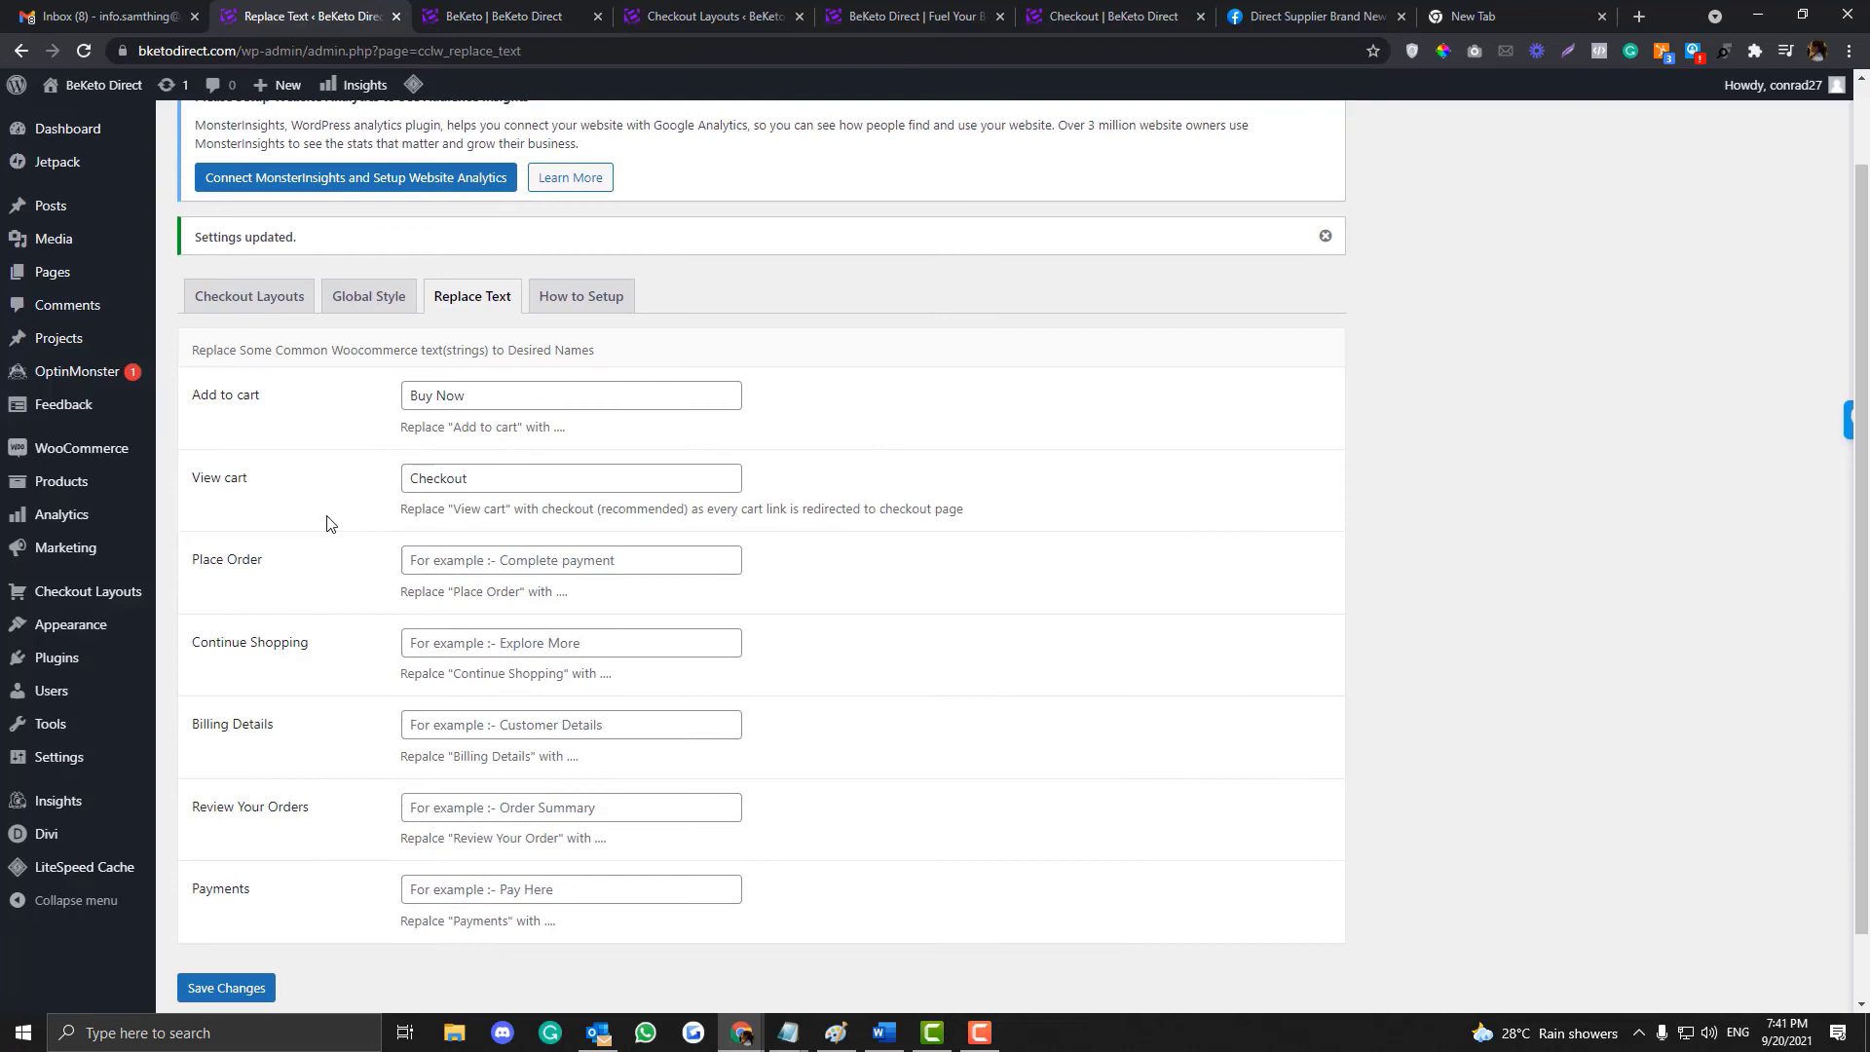
click(506, 20)
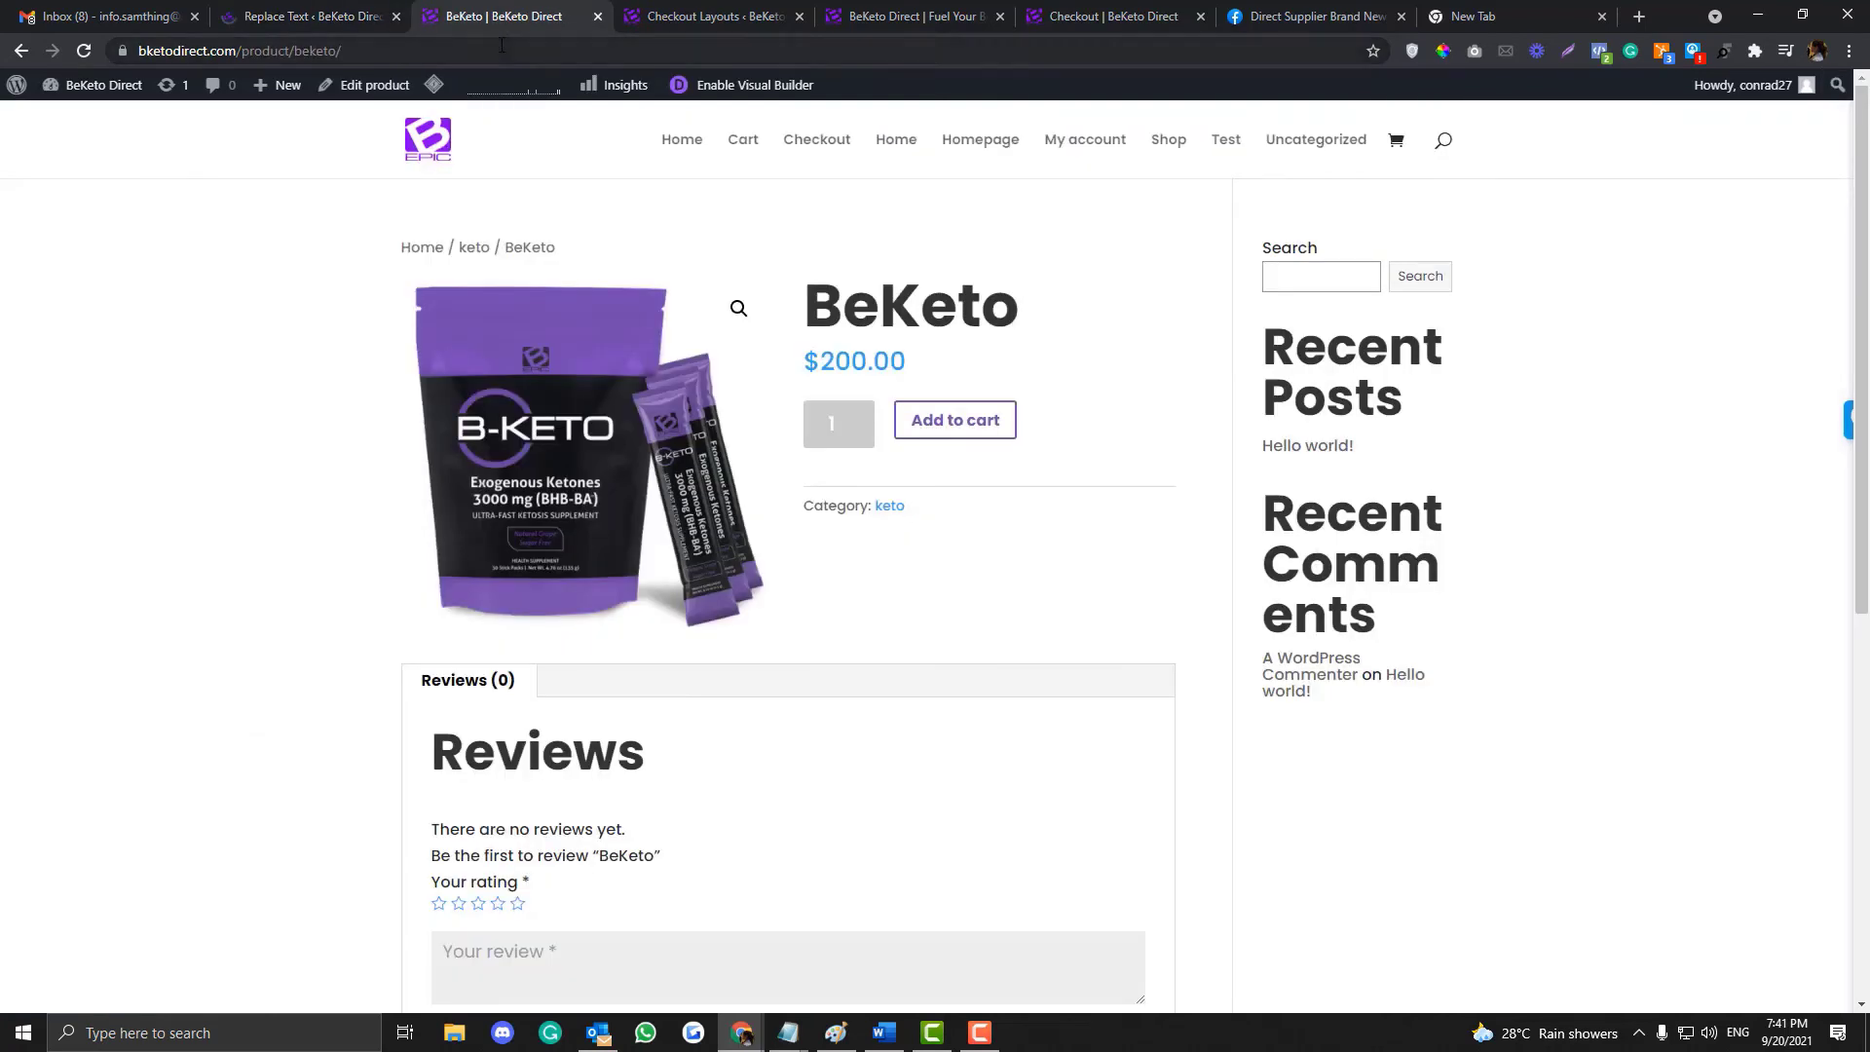
click(502, 45)
key(ctrl+c)
key(ctrl+shift+n)
key(ctrl+v)
key(Return)
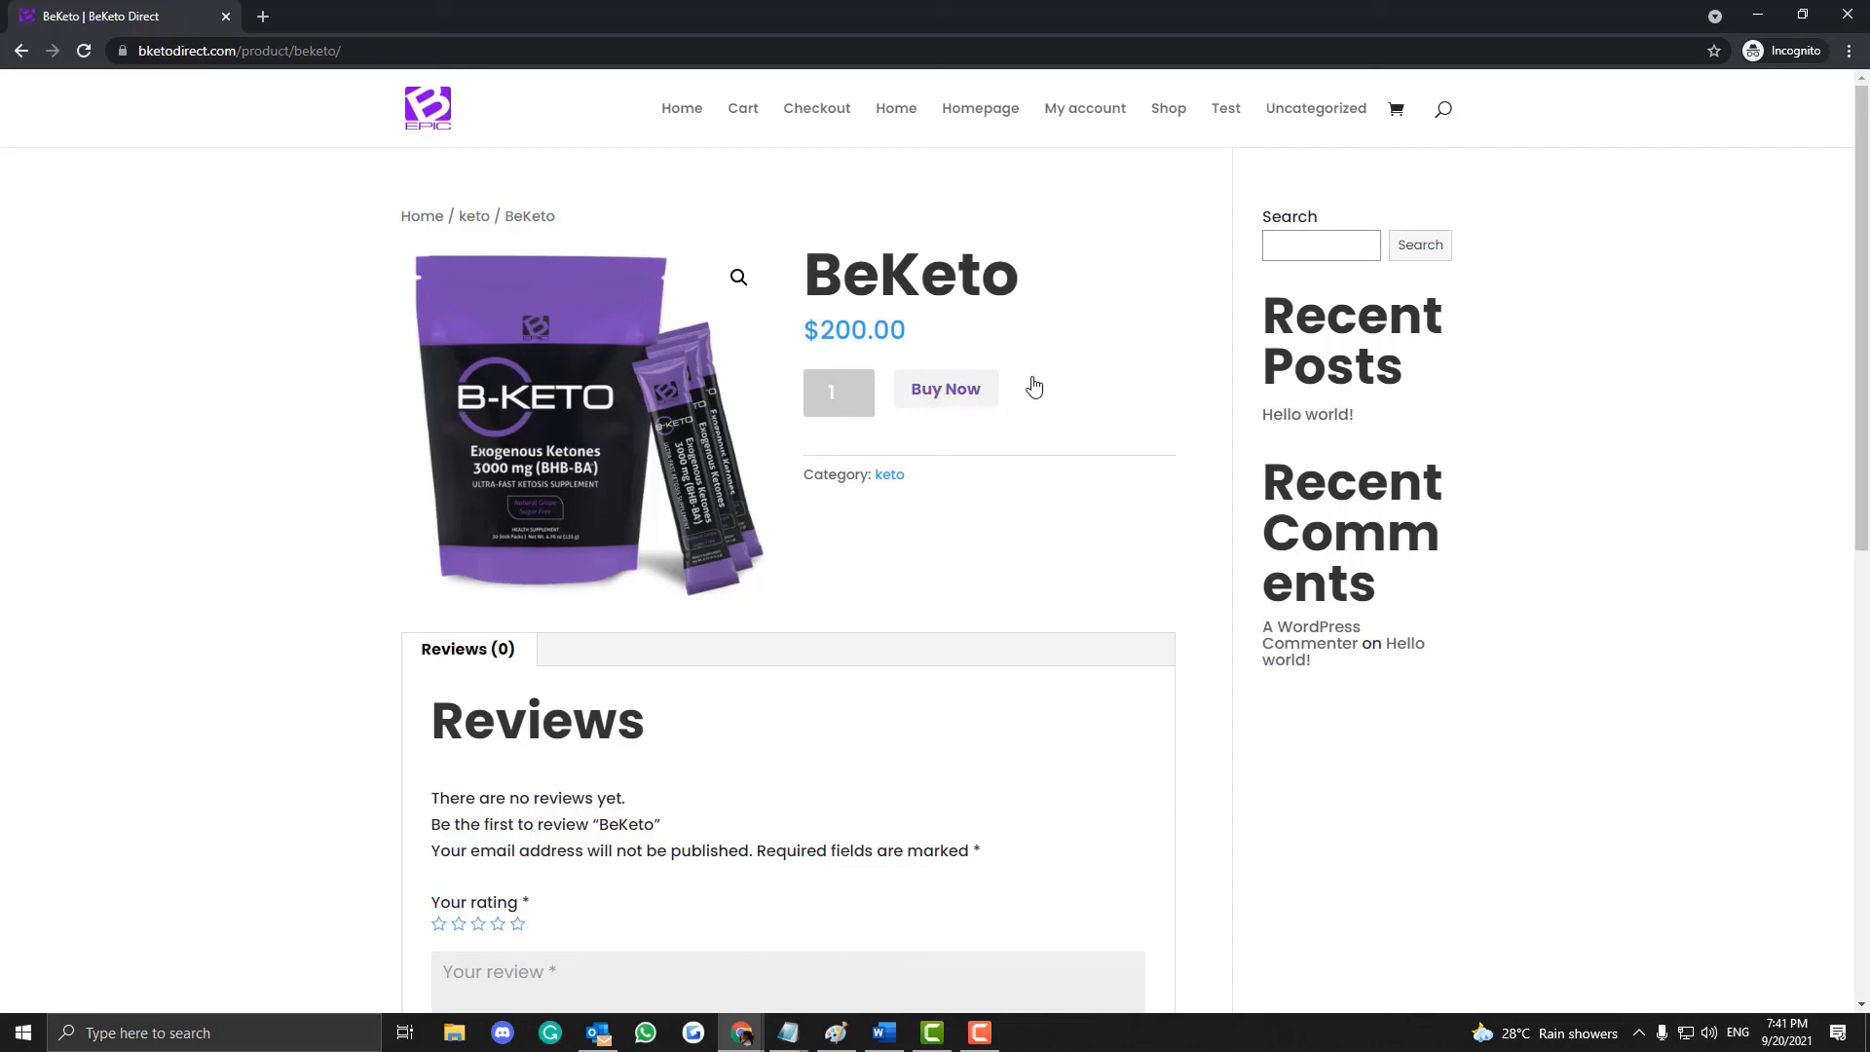
Step: Click Buy Now to add BeKeto to the cart and confirm the added-to-cart message
drag(1253, 151, 1409, 702)
drag(573, 721, 983, 862)
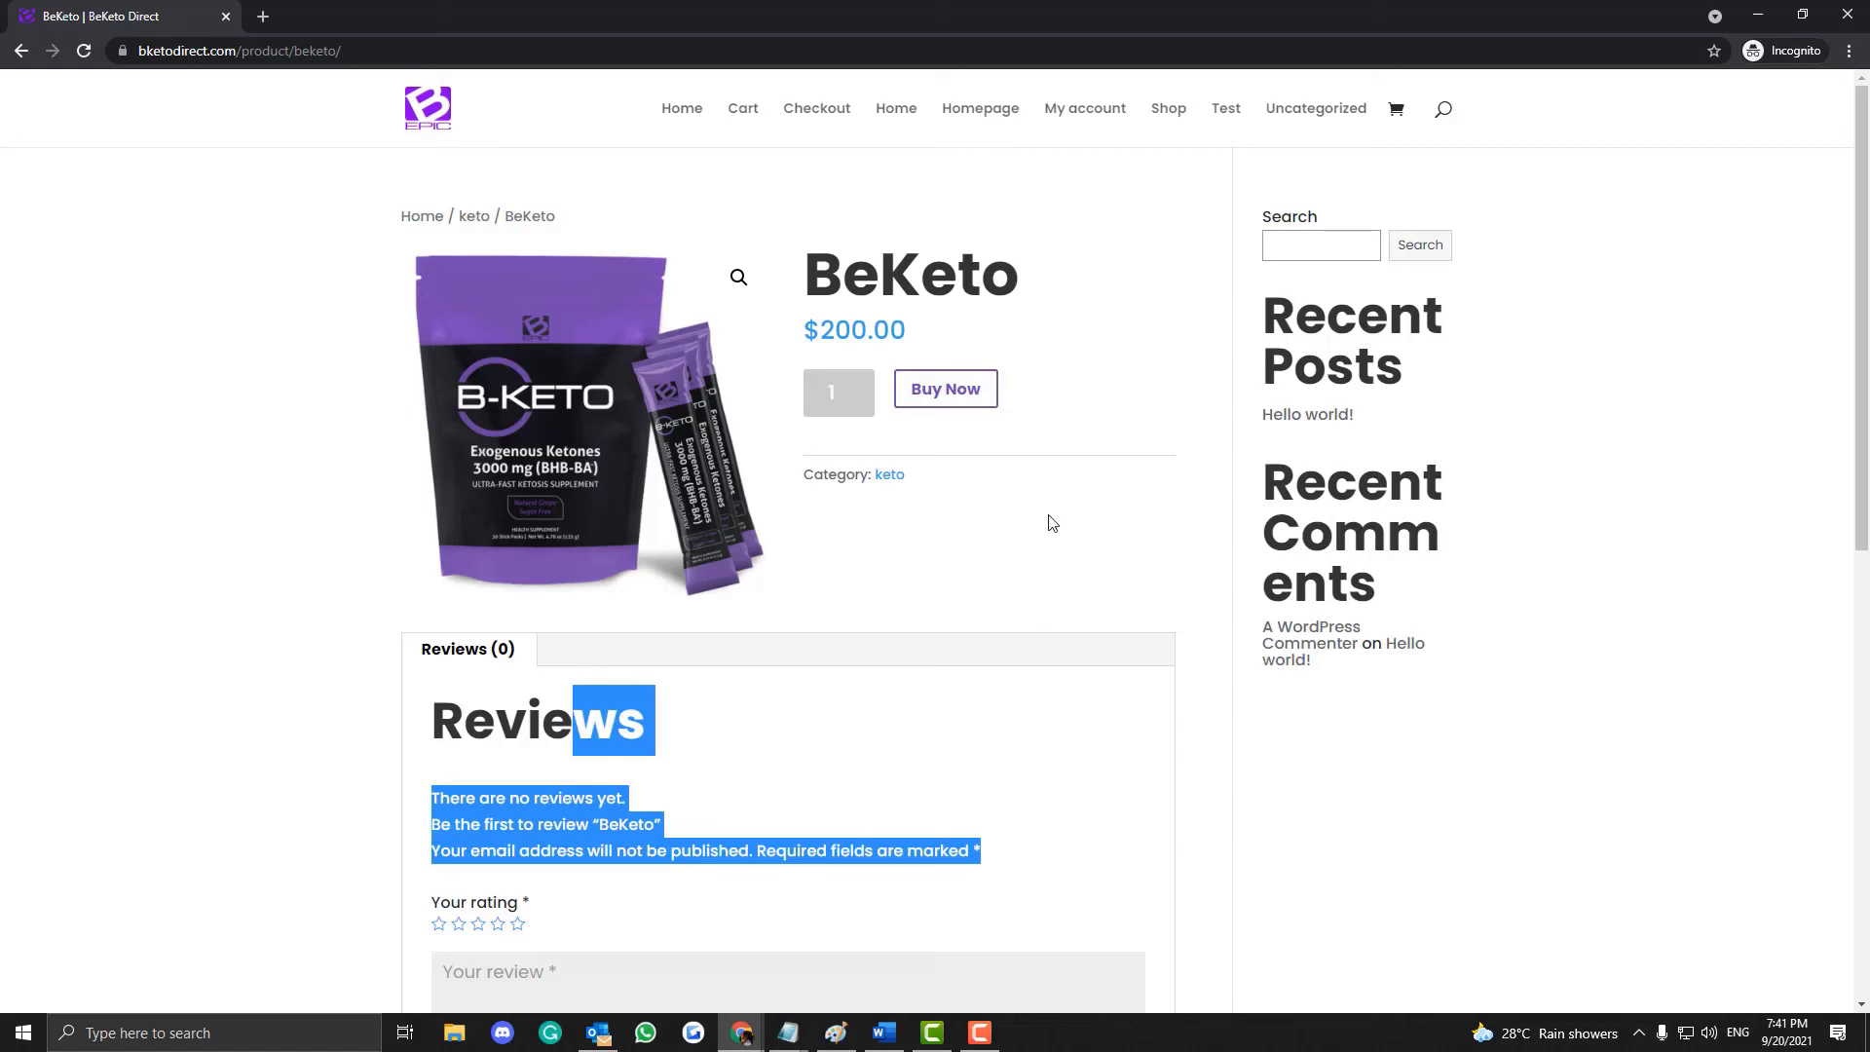
click(968, 464)
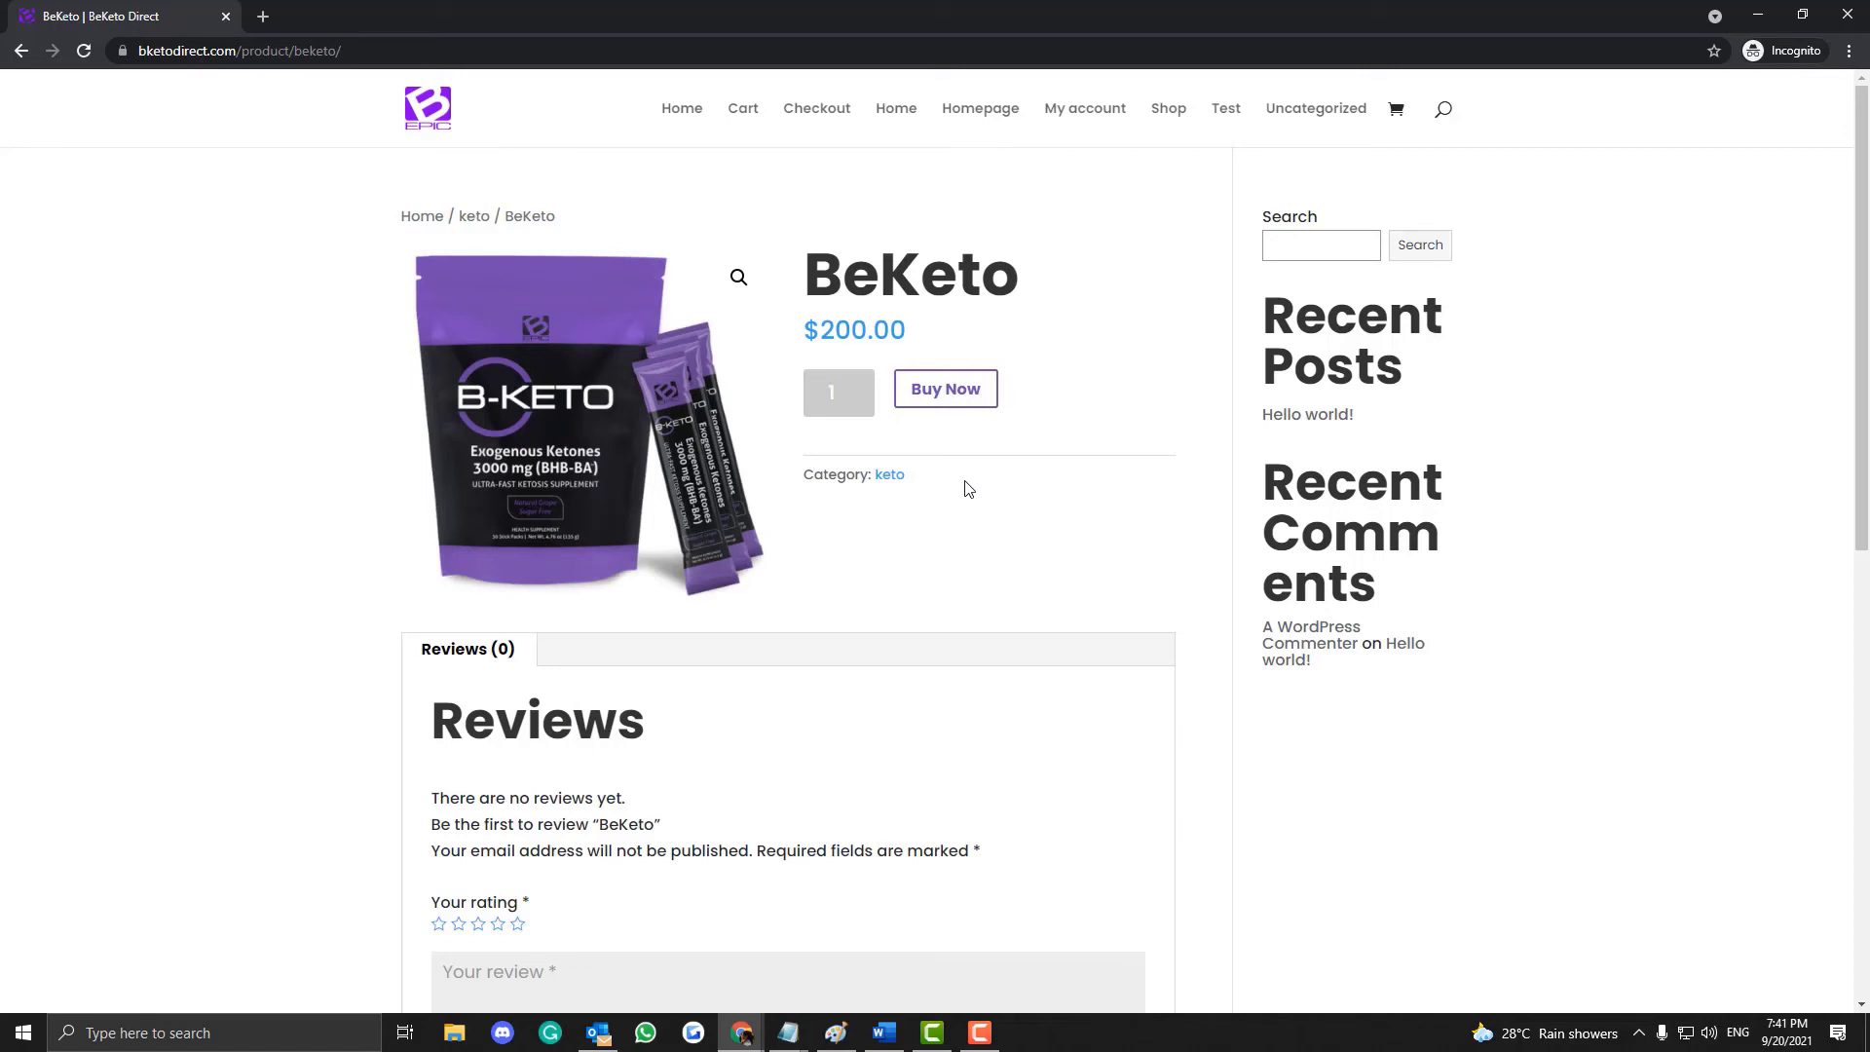
click(939, 394)
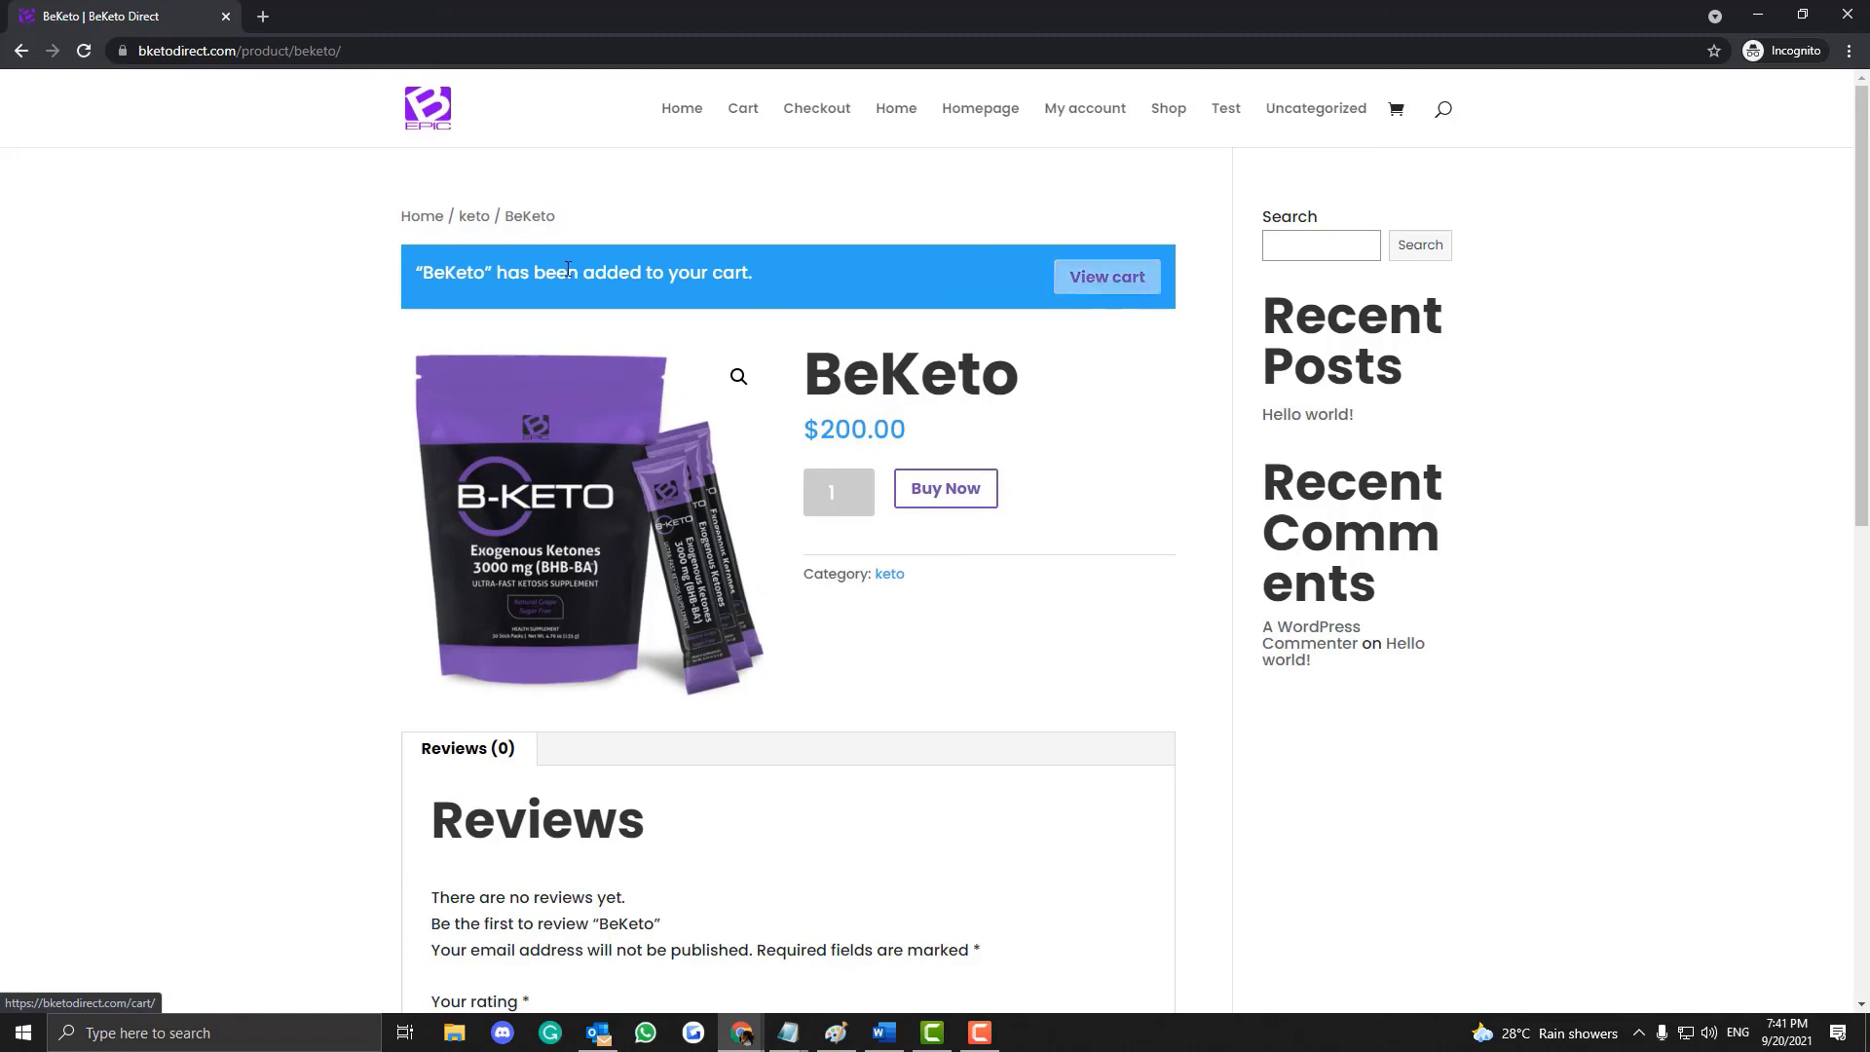
drag(377, 274, 1016, 285)
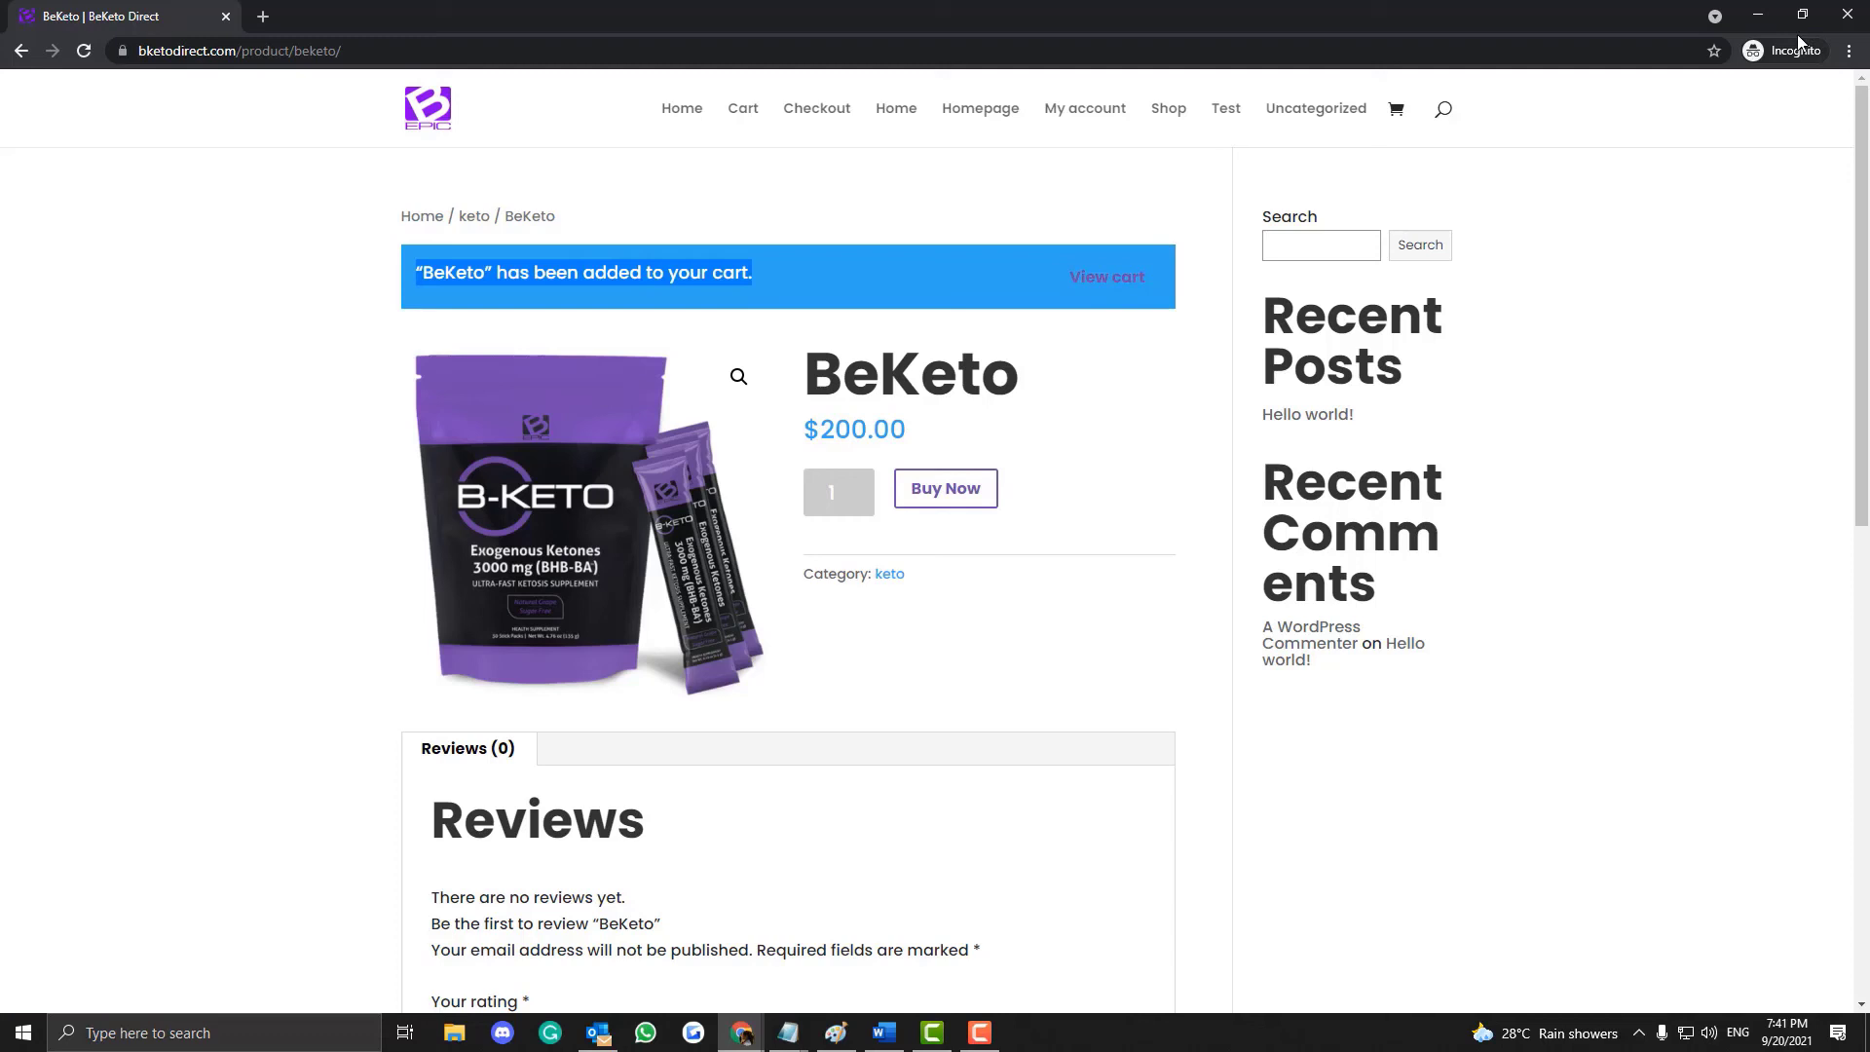
click(1758, 14)
Step: In WooCommerce > Settings > Products, tick 'Redirect to the cart page after successful addition' and save
click(377, 14)
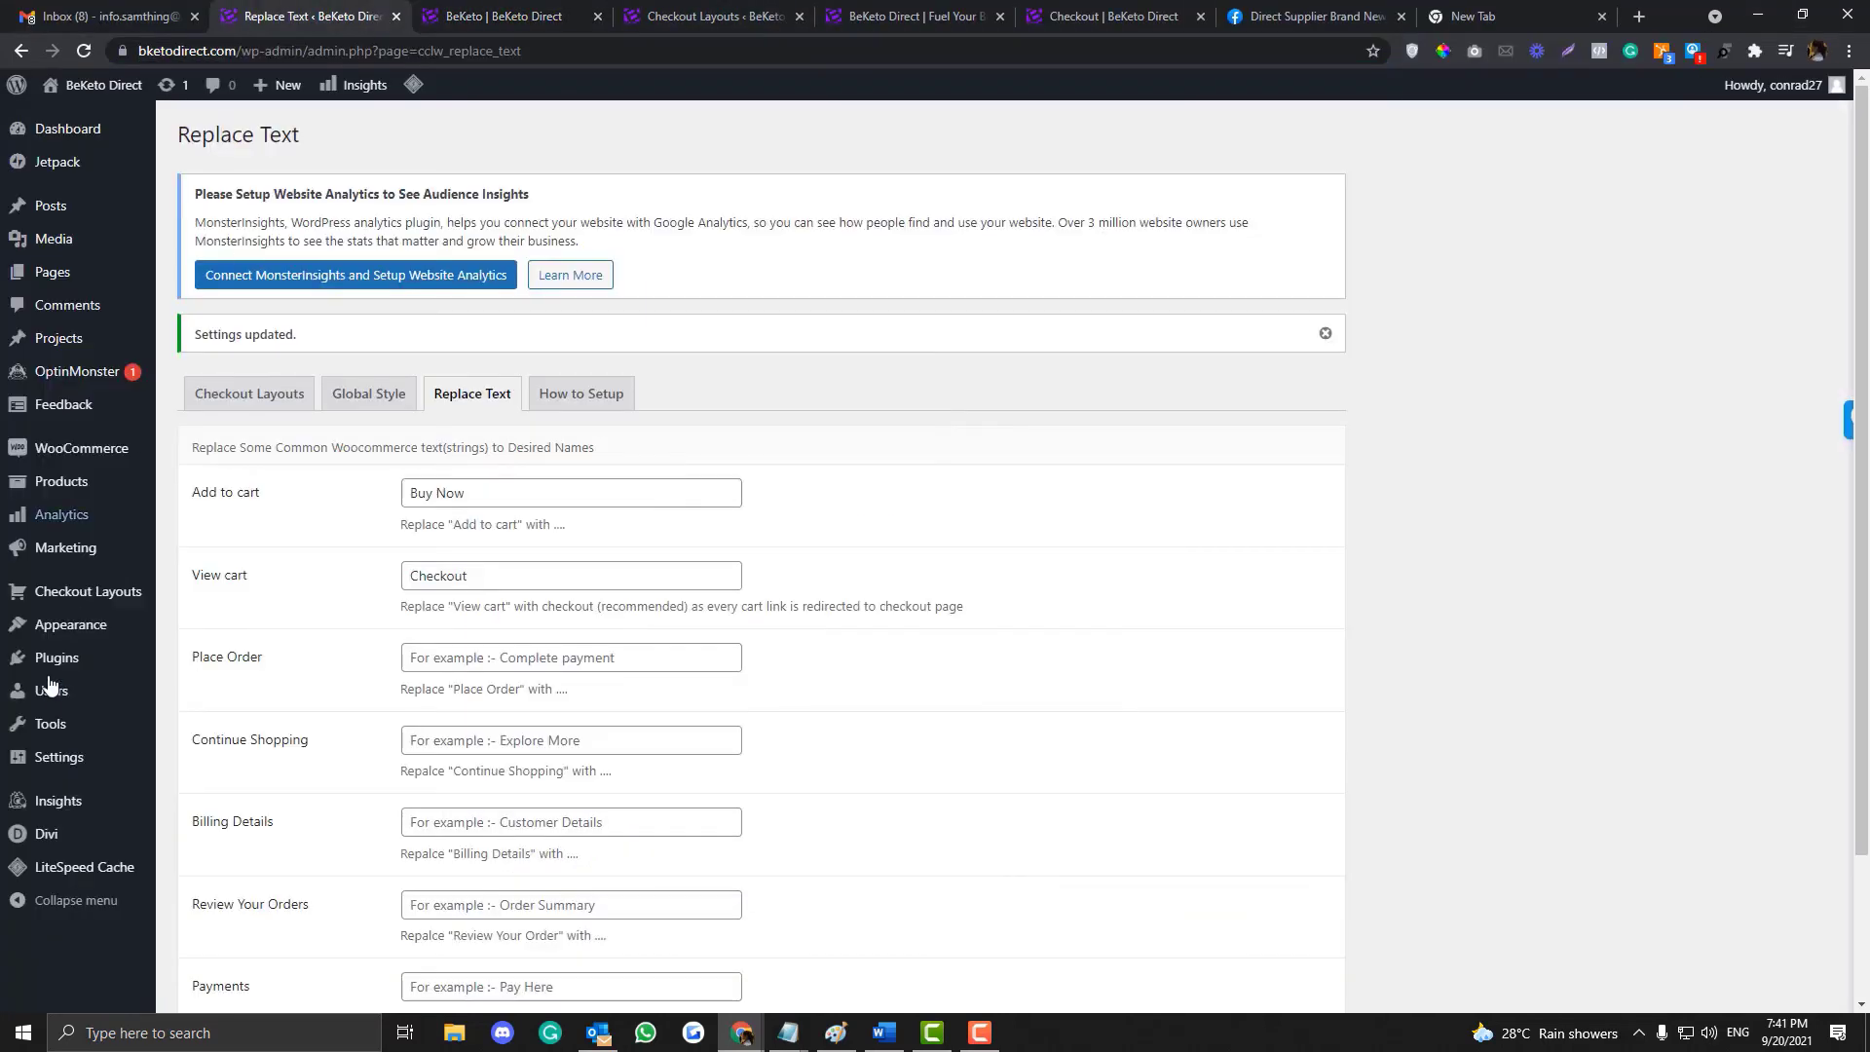
mouse_move(95, 457)
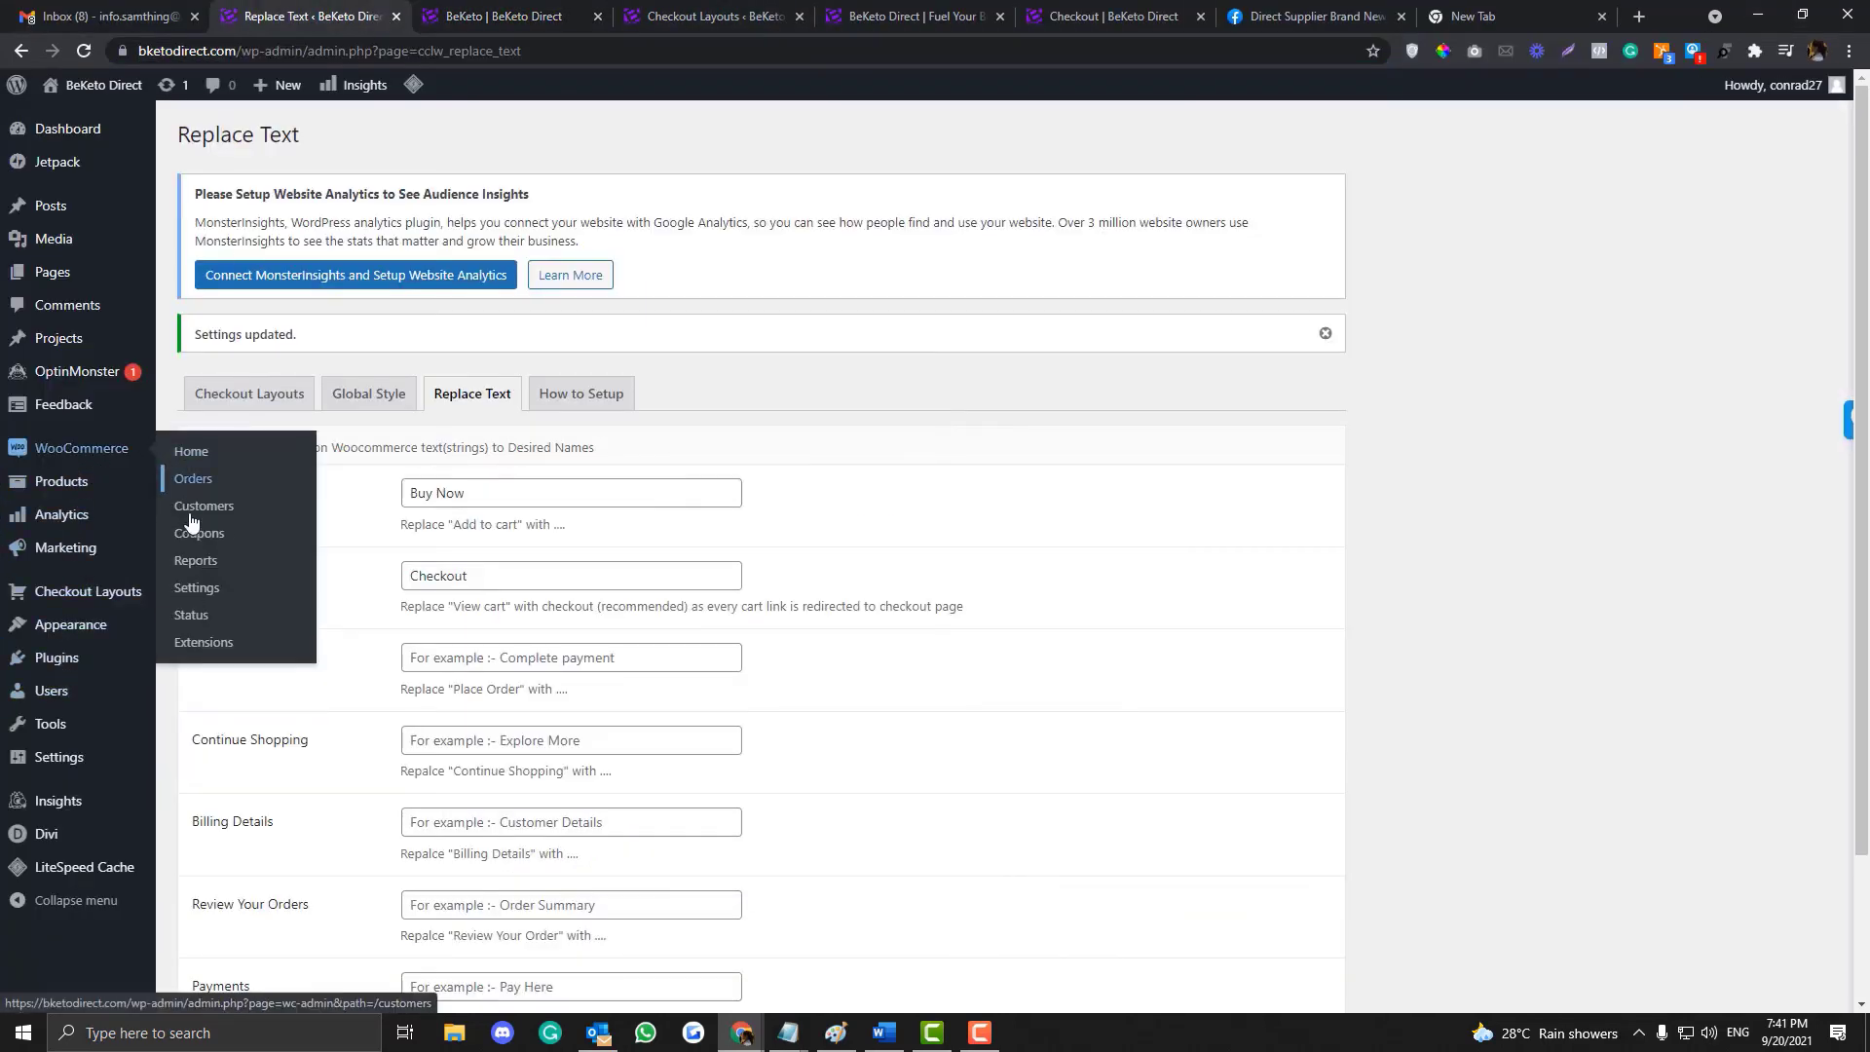
click(193, 589)
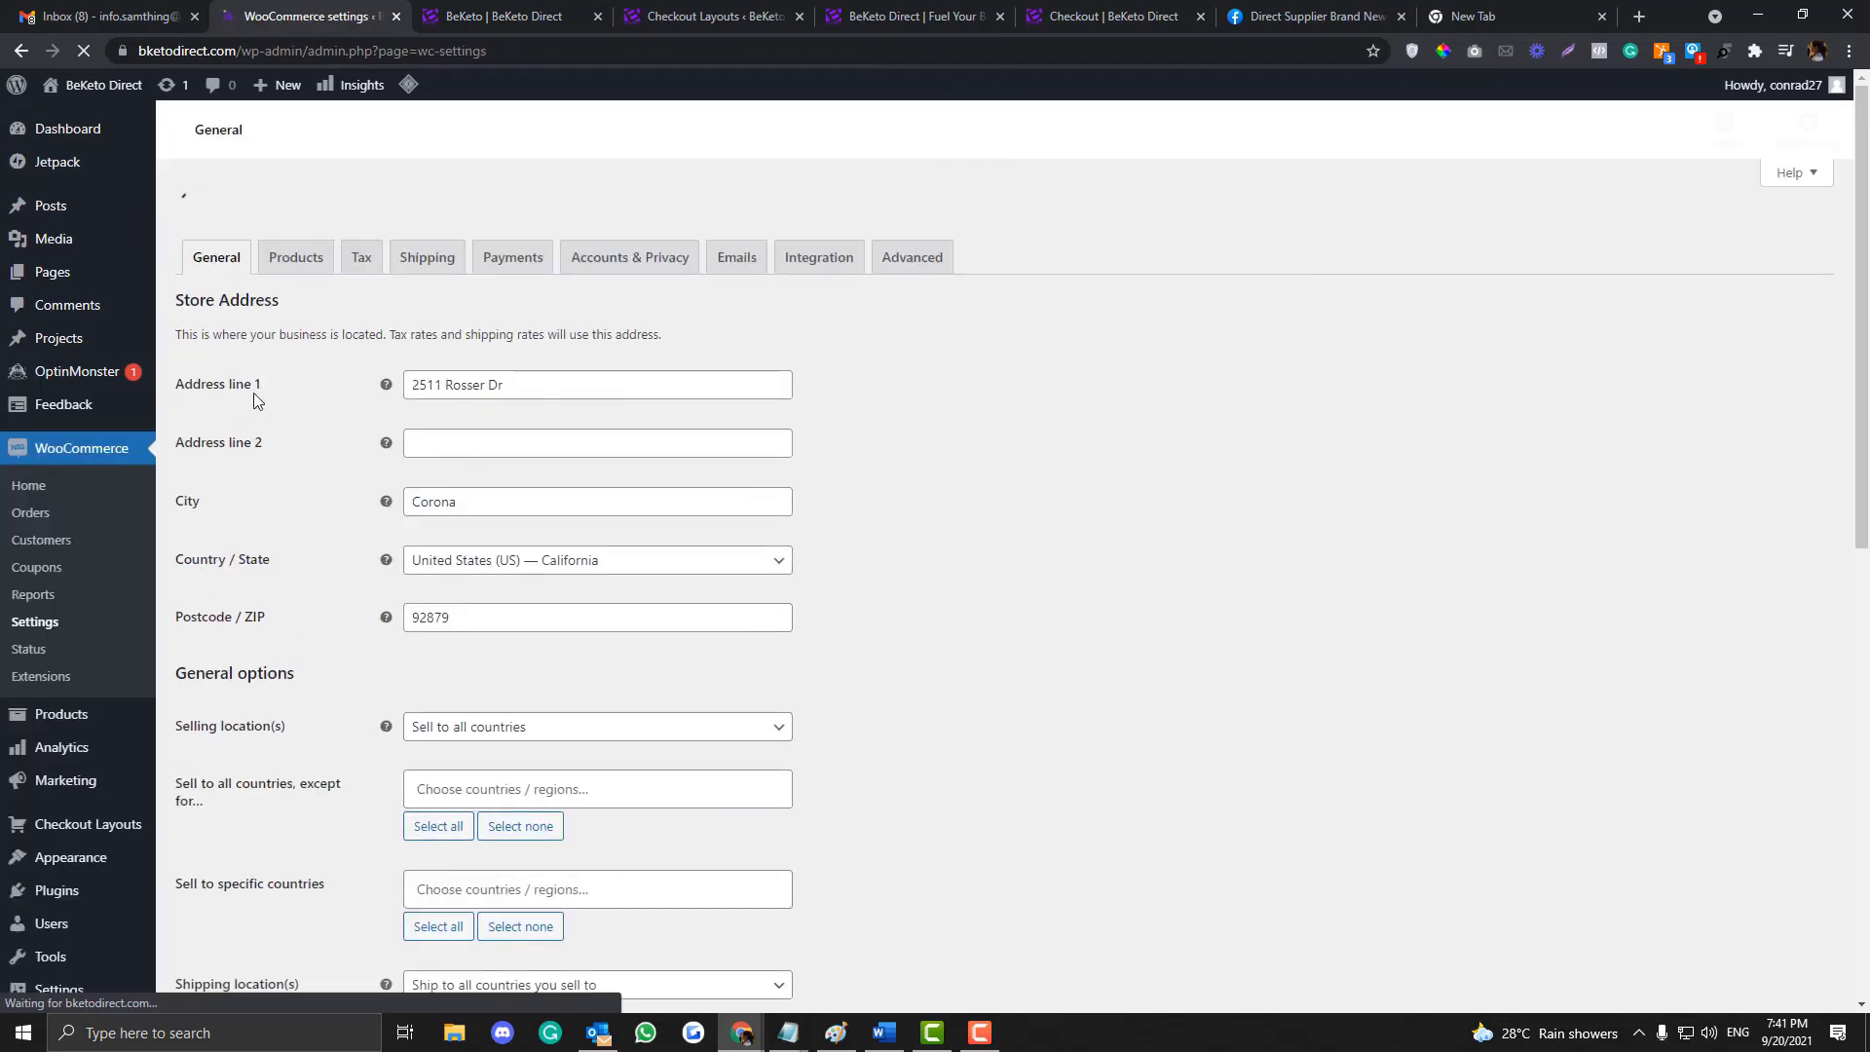
click(298, 224)
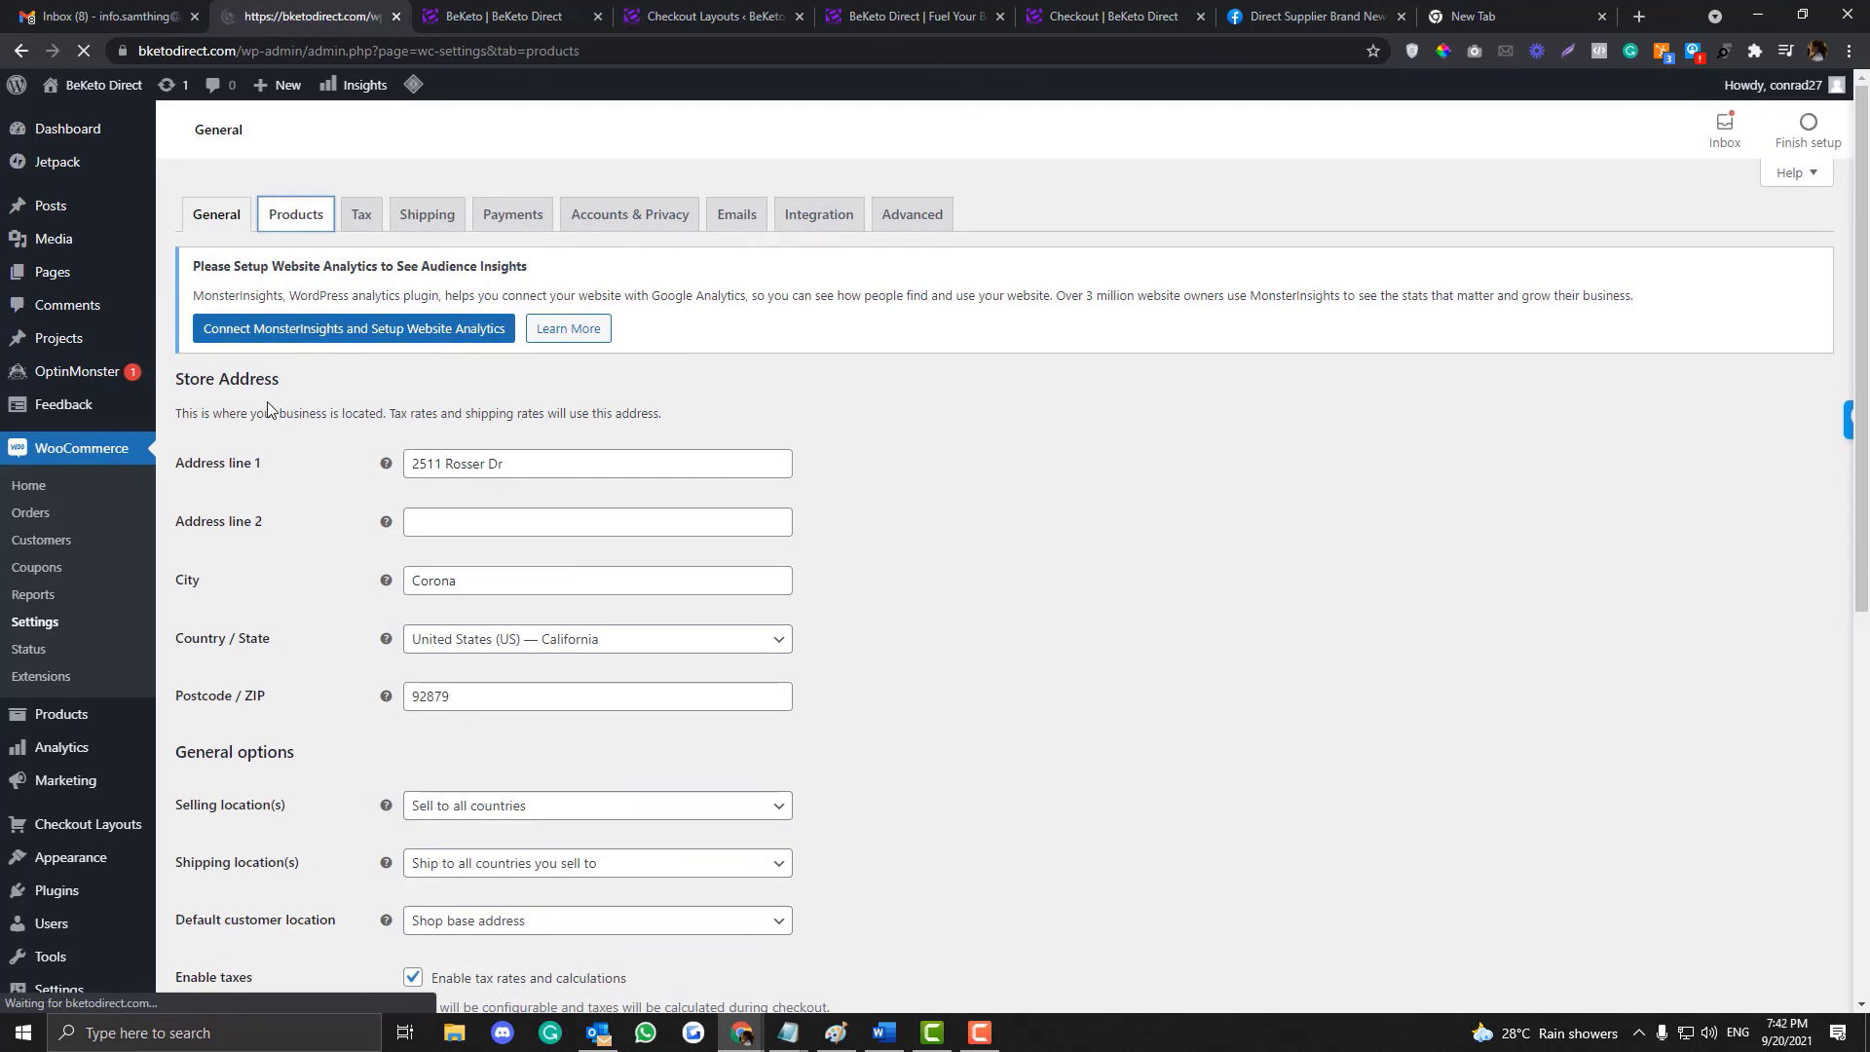
scroll(138, 458, down, 1)
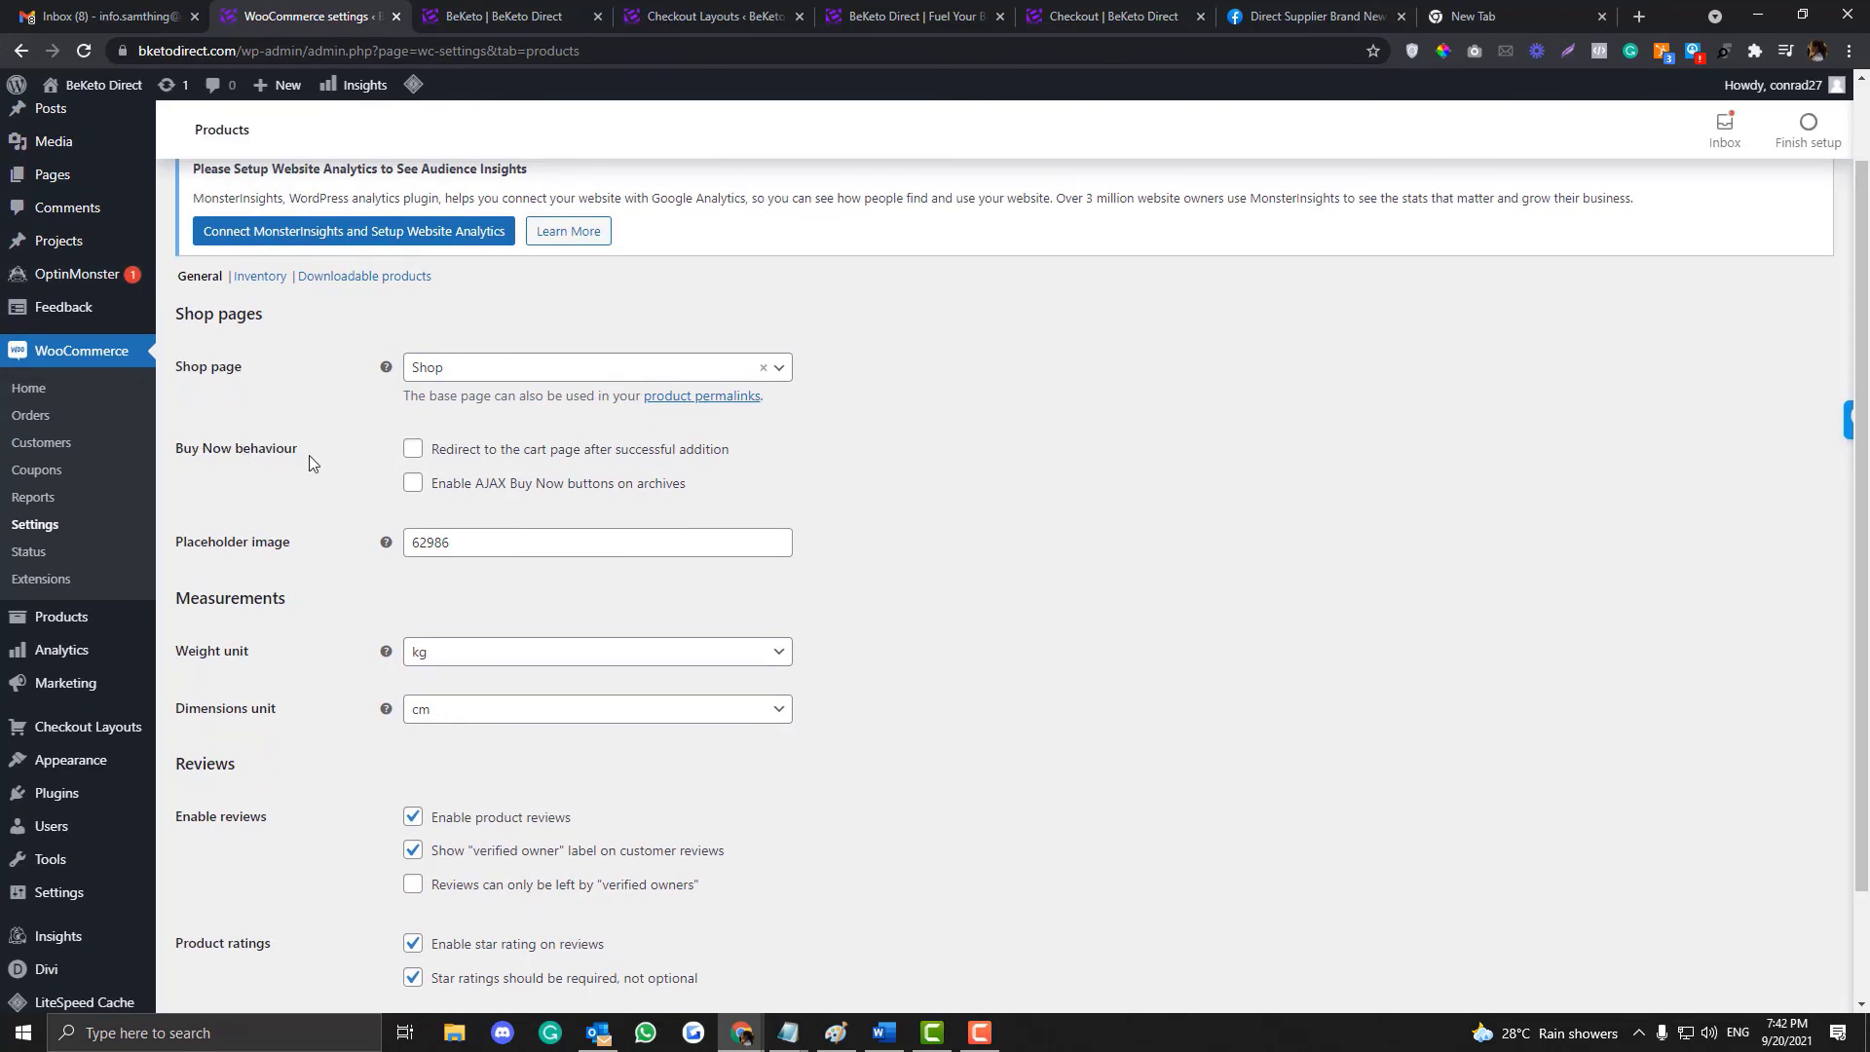
click(413, 450)
scroll(290, 706, down, 2)
click(230, 907)
mouse_move(740, 1031)
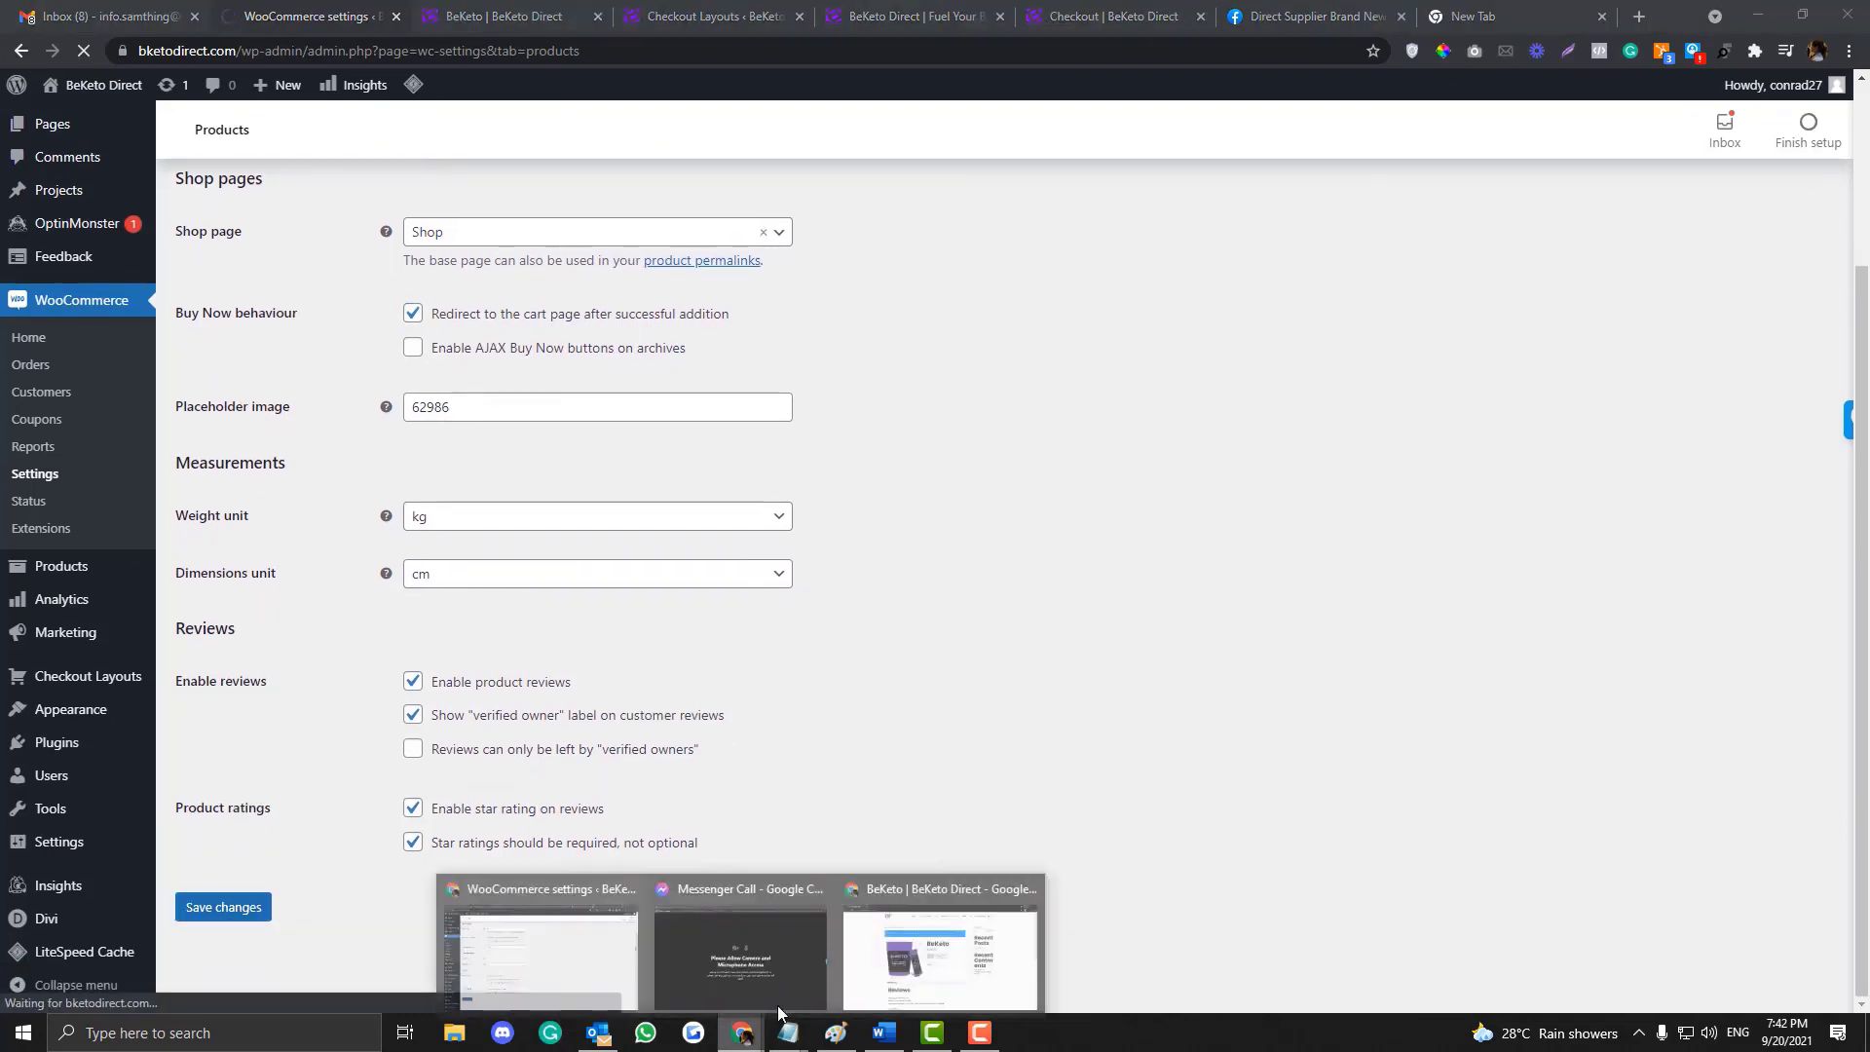
click(906, 919)
Step: Reload the BeKeto page in the Incognito window and click Buy Now ($200.00) to test the redirect
click(408, 48)
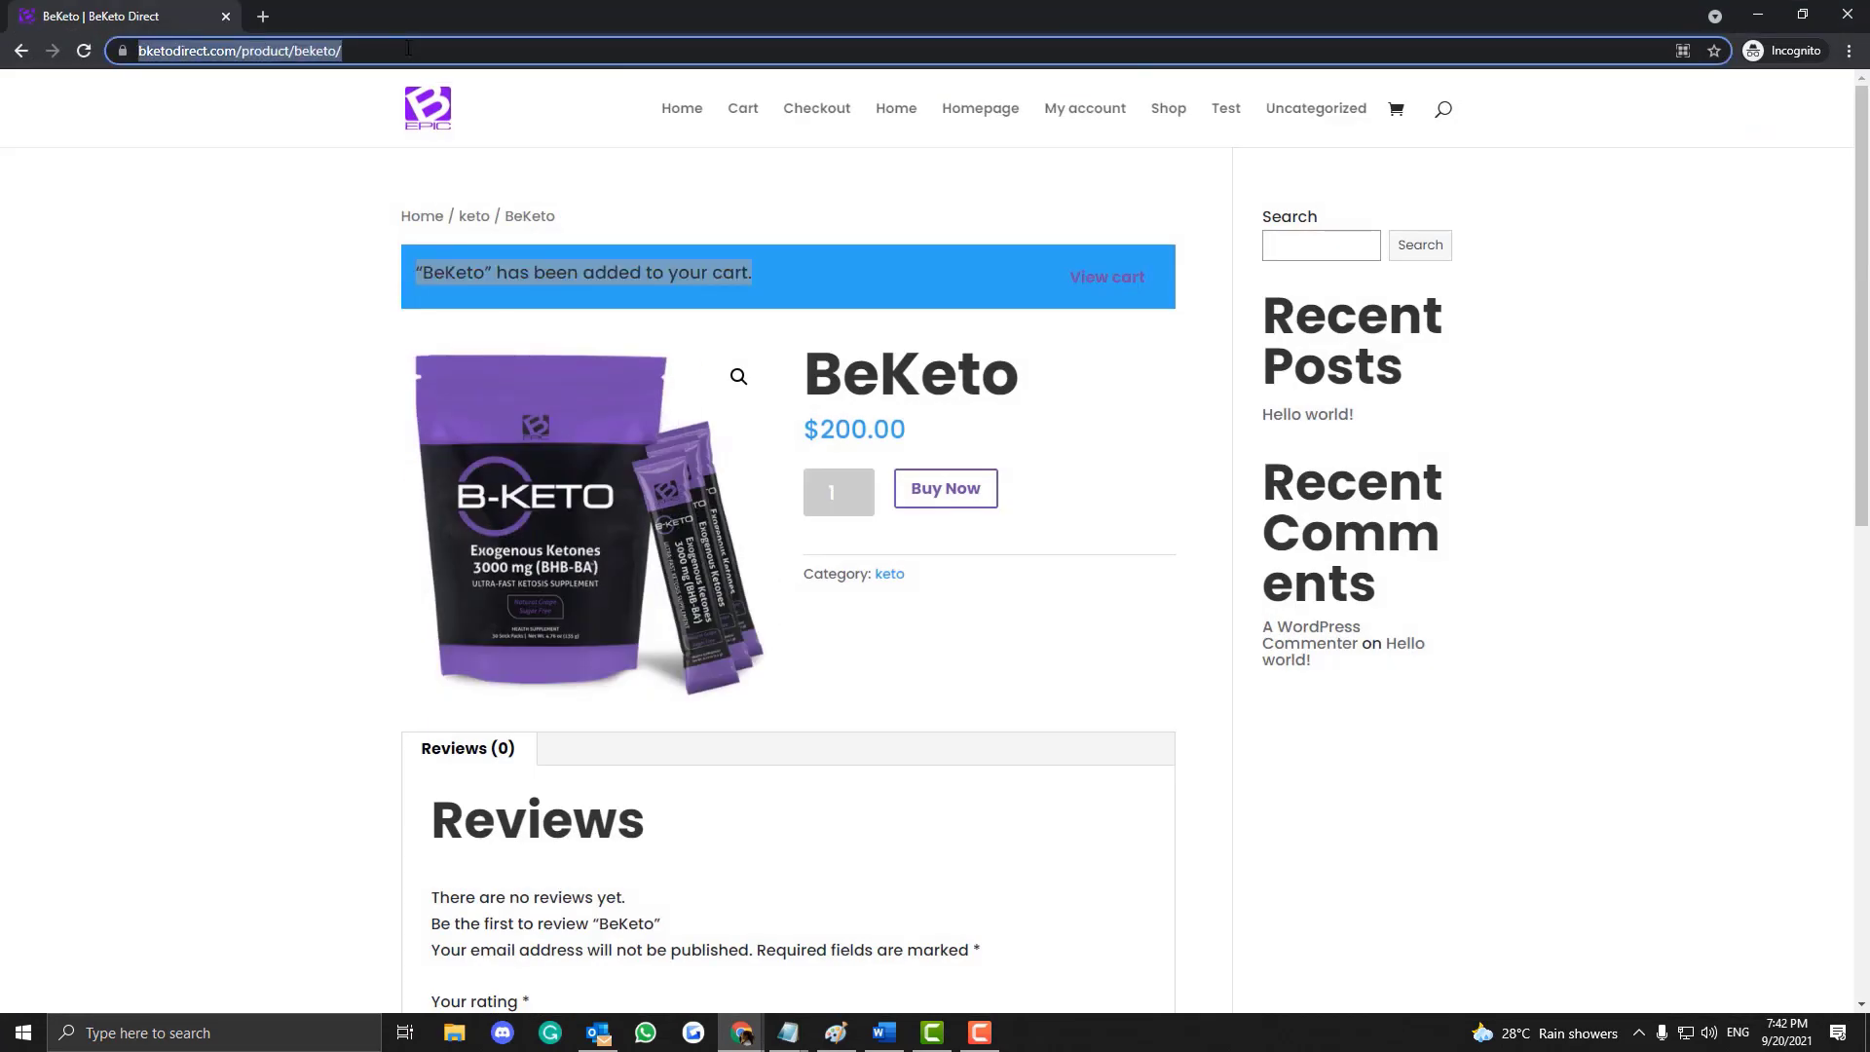
key(Return)
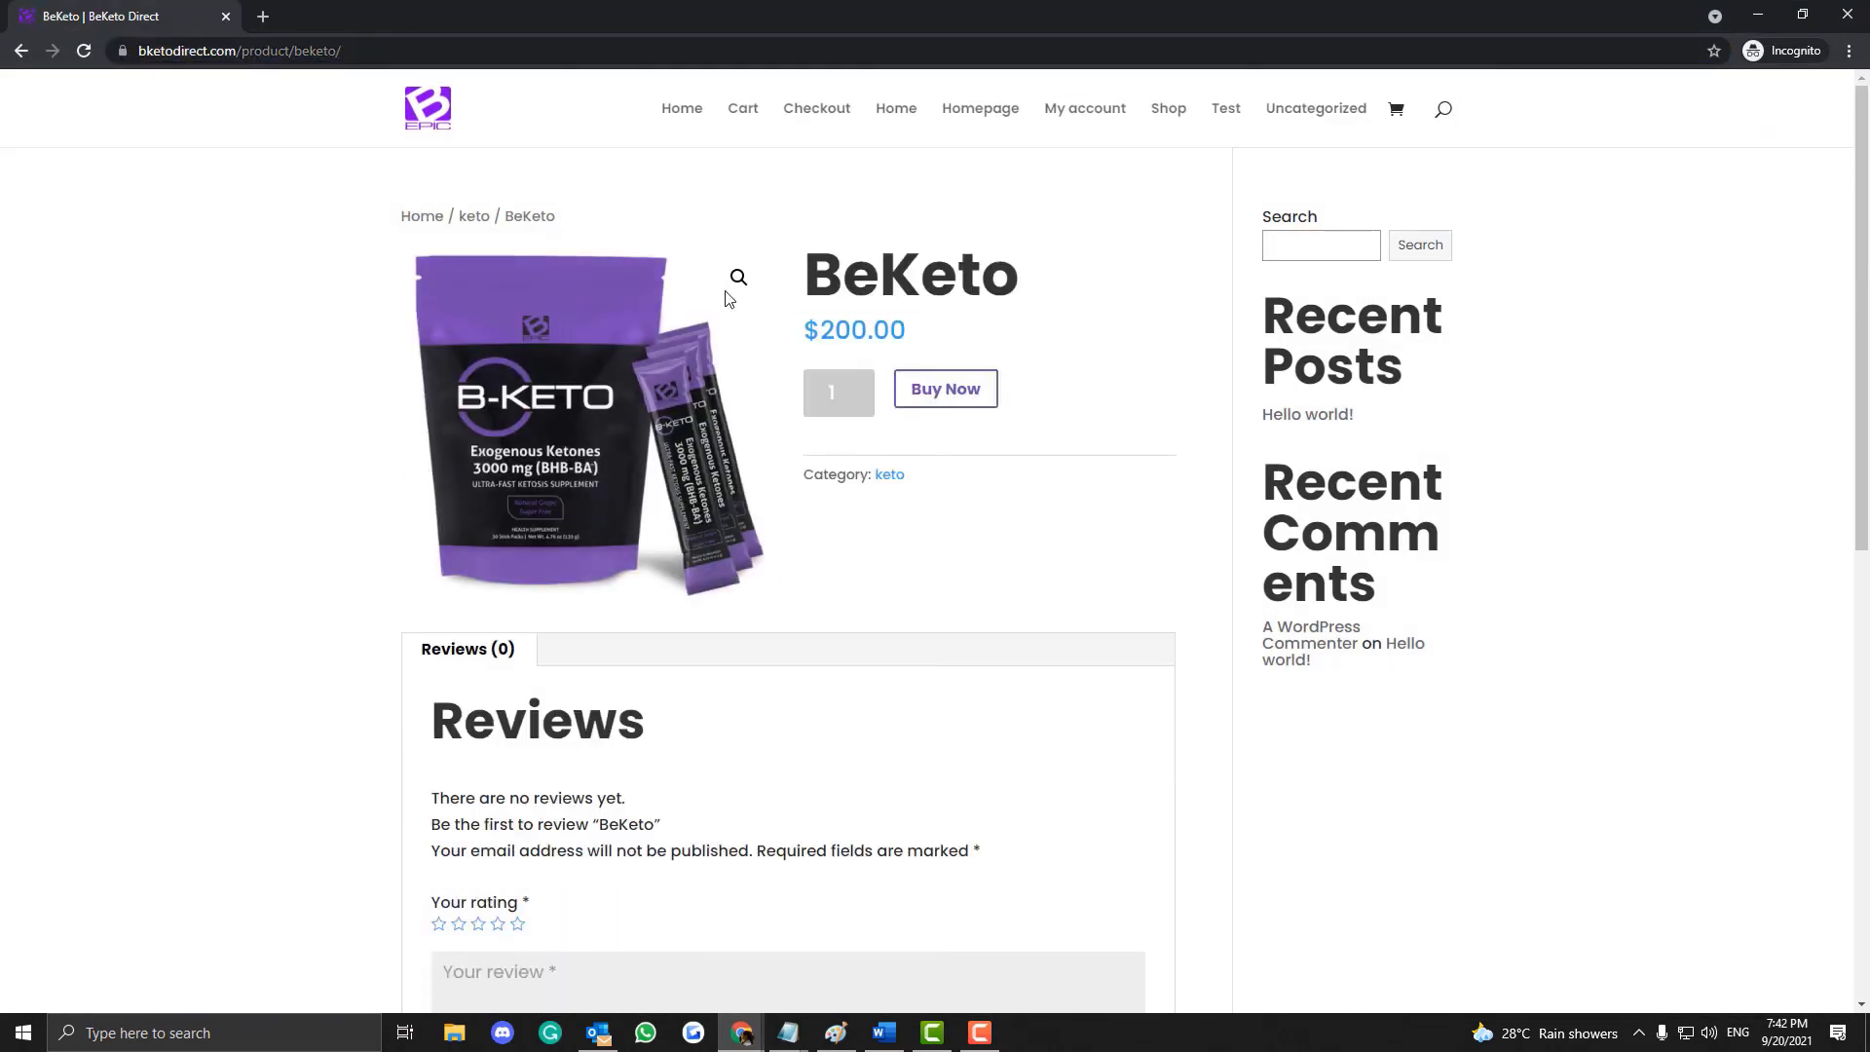
click(897, 390)
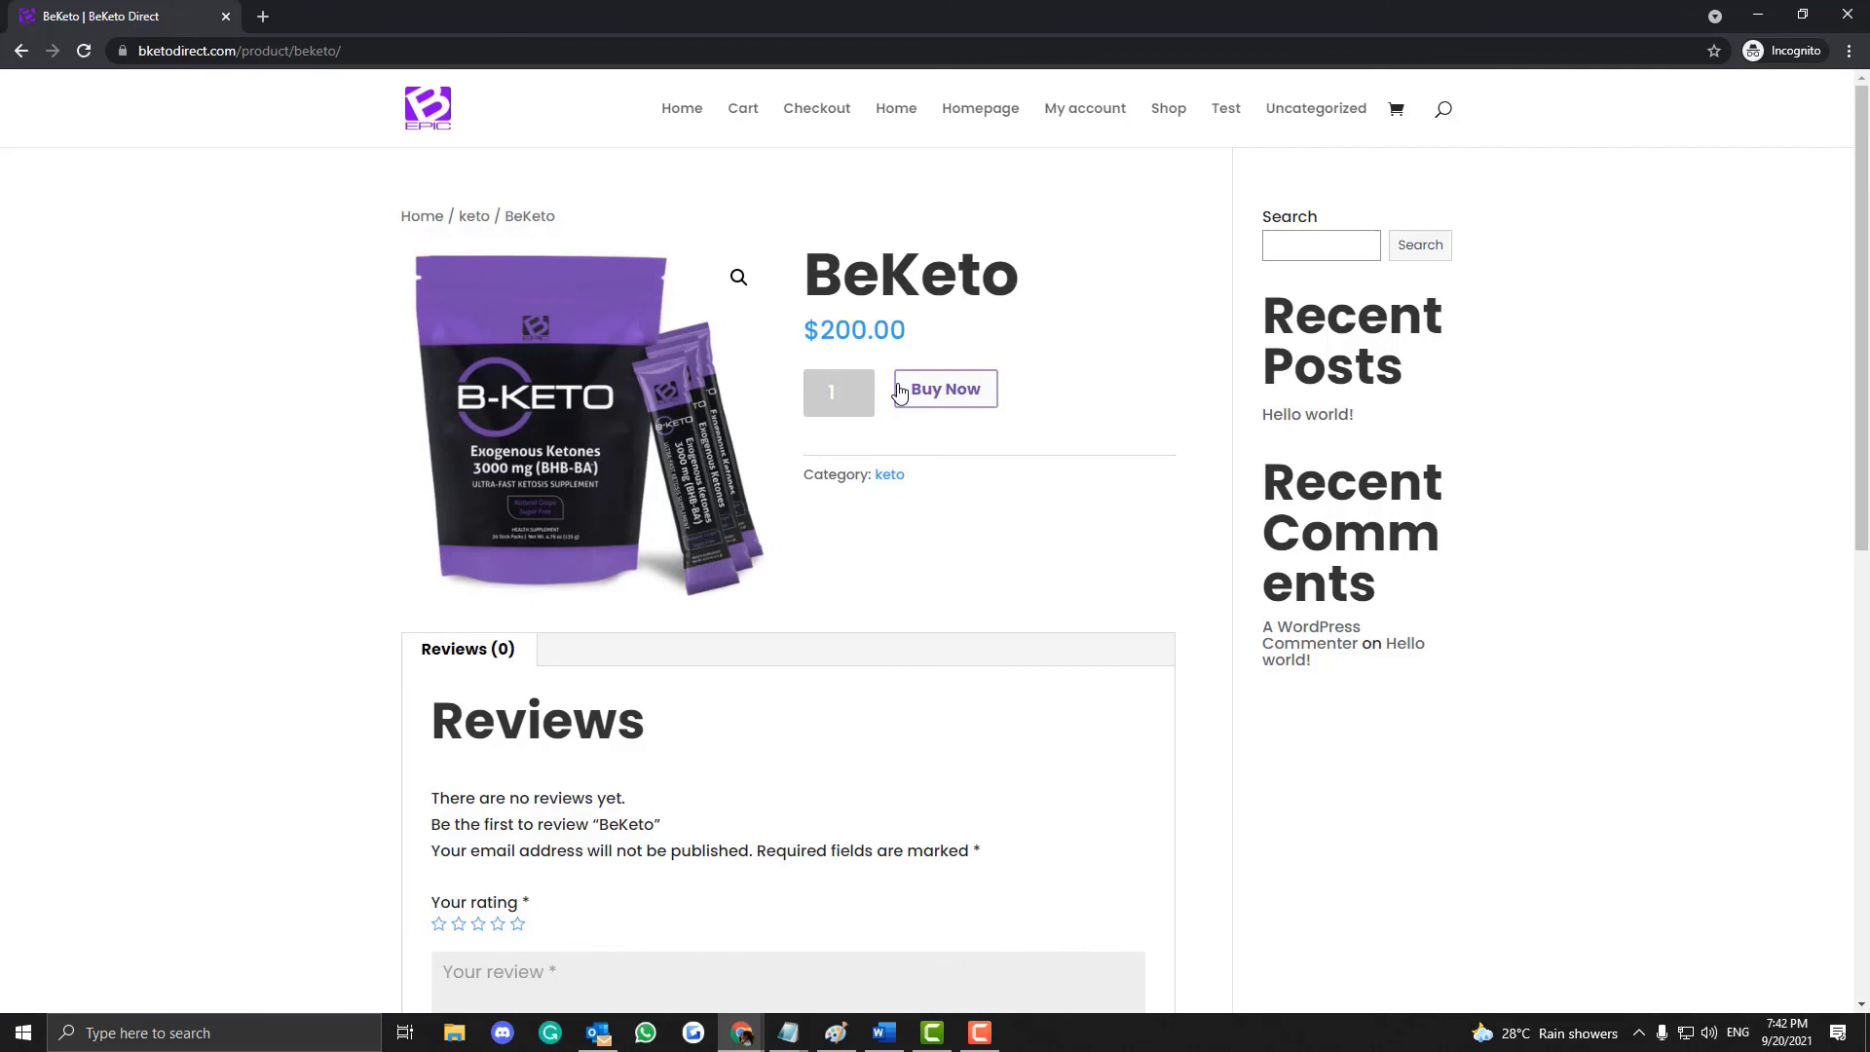